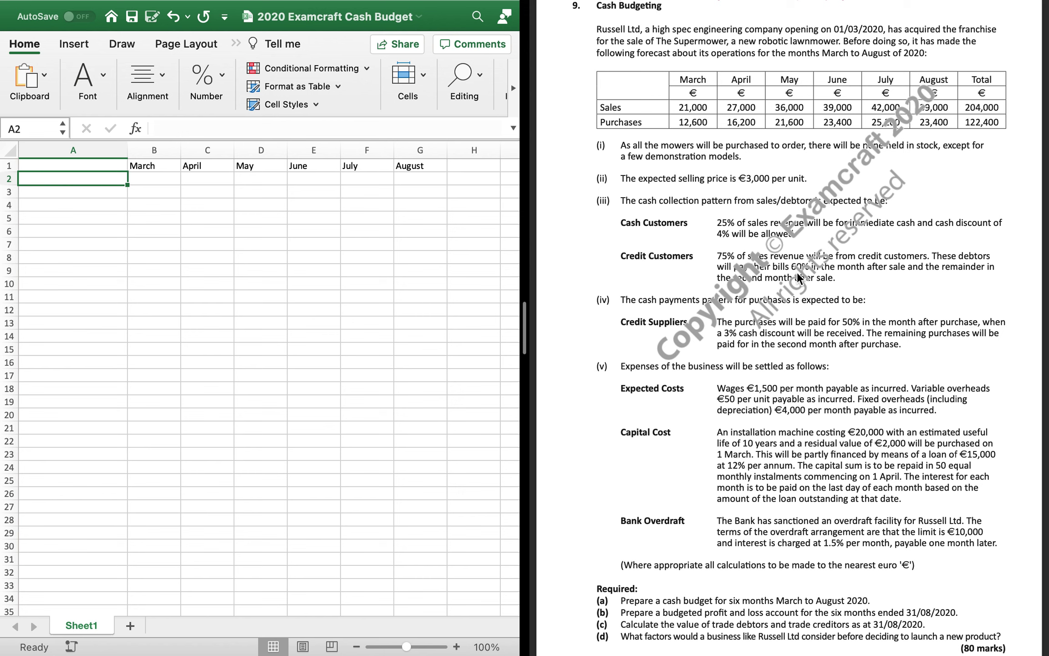
Label A2 "cash sales" and calculate its collection rate in H2 with the formula =.96*.25
{"action": "type", "text": "cash sales"}
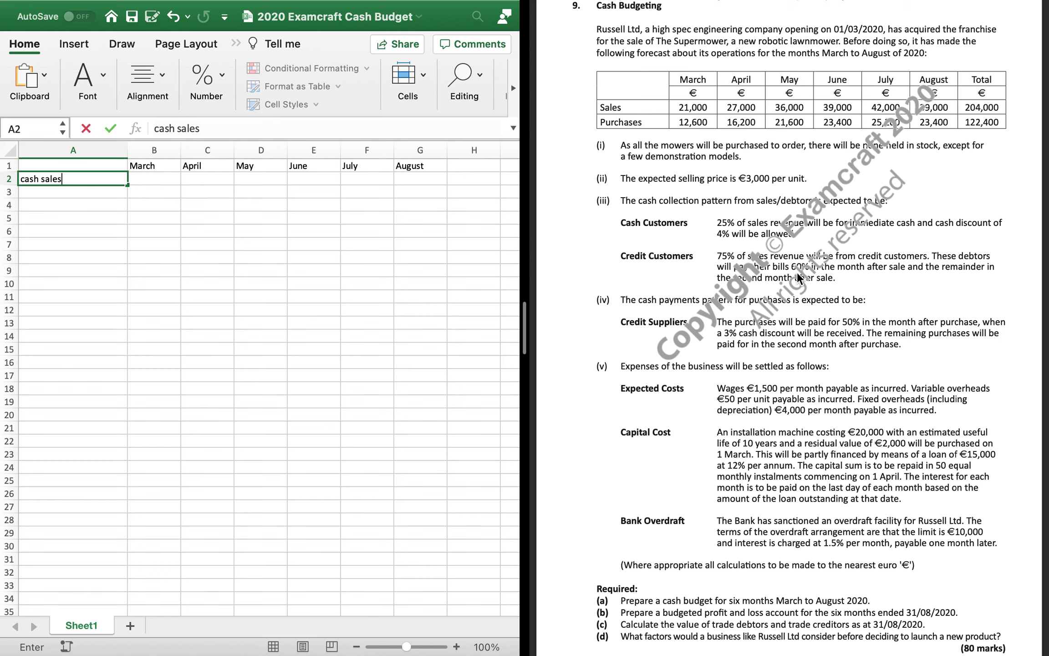
{"action": "left_click", "coordinate": [487, 181]}
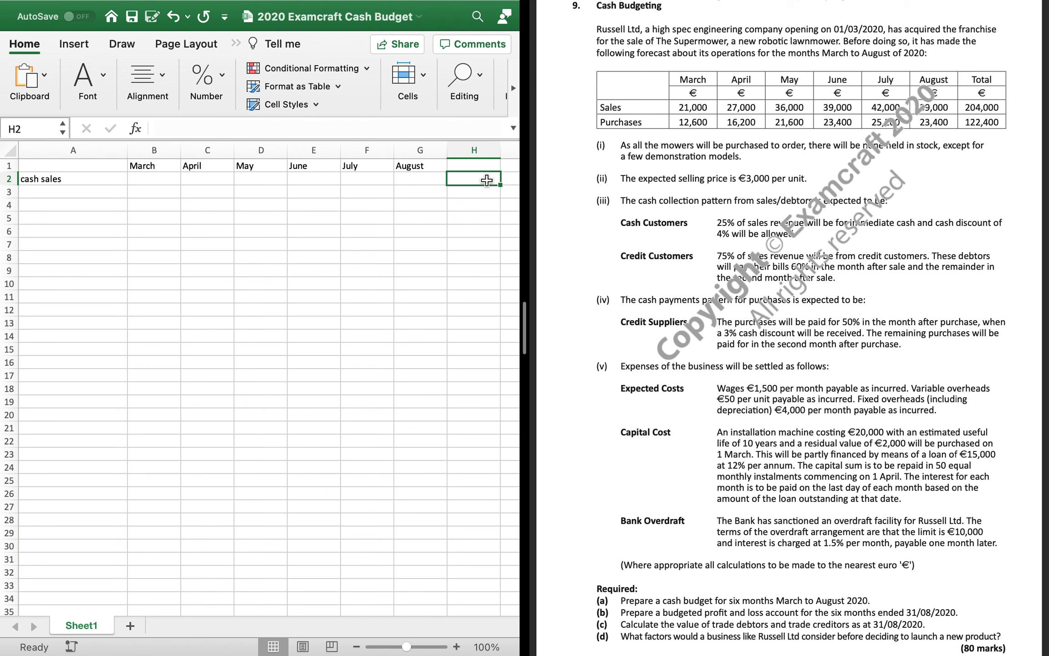
{"action": "type", "text": "9"}
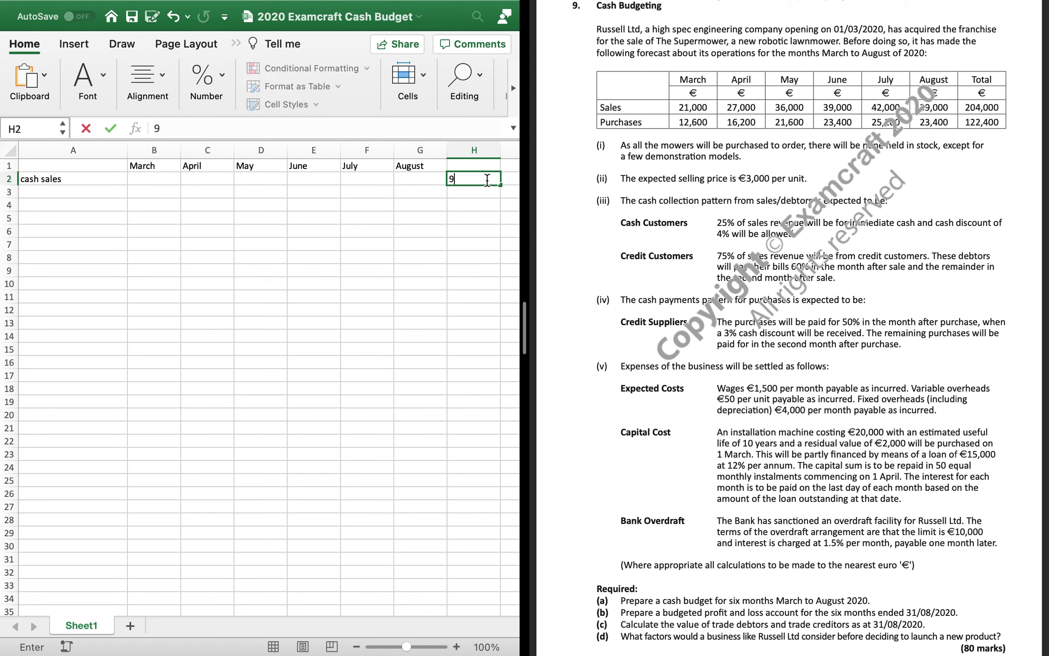
{"action": "type", "text": "5"}
{"action": "key", "text": "BackSpace"}
{"action": "key", "text": "BackSpace"}
{"action": "type", "text": "=.8"}
{"action": "key", "text": "BackSpace"}
{"action": "type", "text": "96*.25"}
{"action": "key", "text": "Return"}
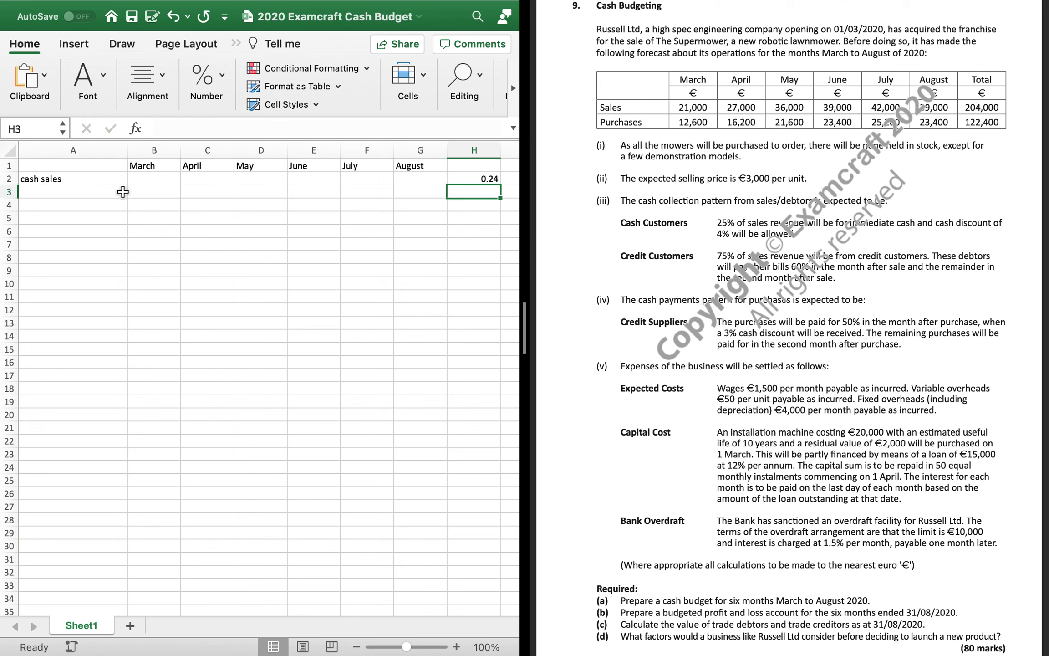
Append the rate 24% to the "cash sales" label in A2
{"action": "double_click", "coordinate": [103, 178]}
{"action": "type", "text": "24%"}
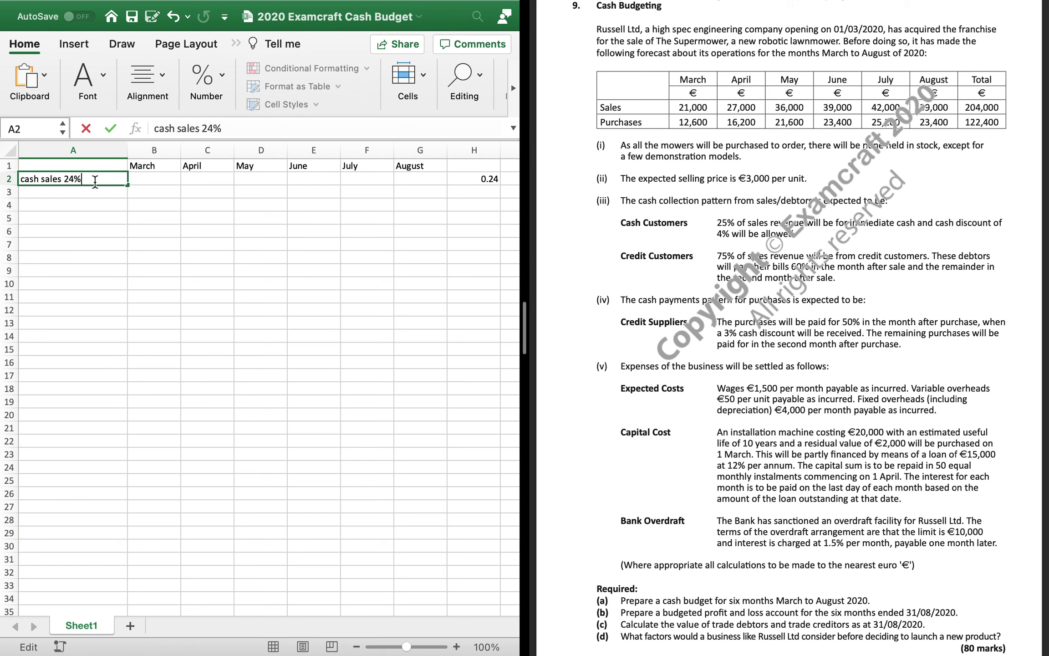
{"action": "key", "text": "Return"}
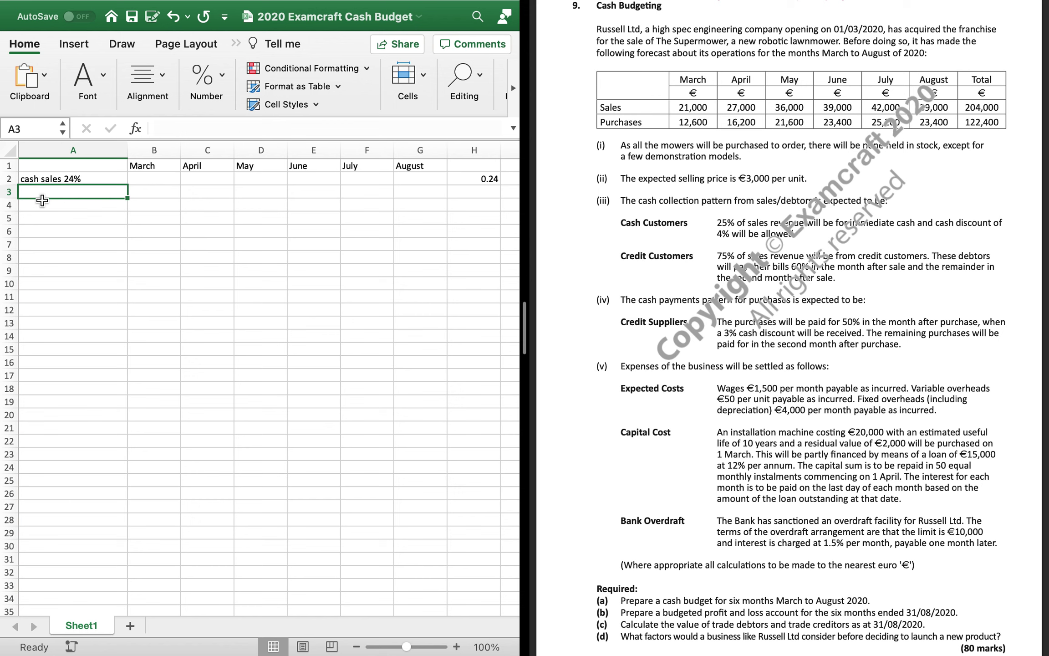
Label A3 "credit sales 1 month" and calculate its collection rate in H3 with the formula =.6*.75
{"action": "type", "text": "75"}
{"action": "key", "text": "BackSpace"}
{"action": "key", "text": "BackSpace"}
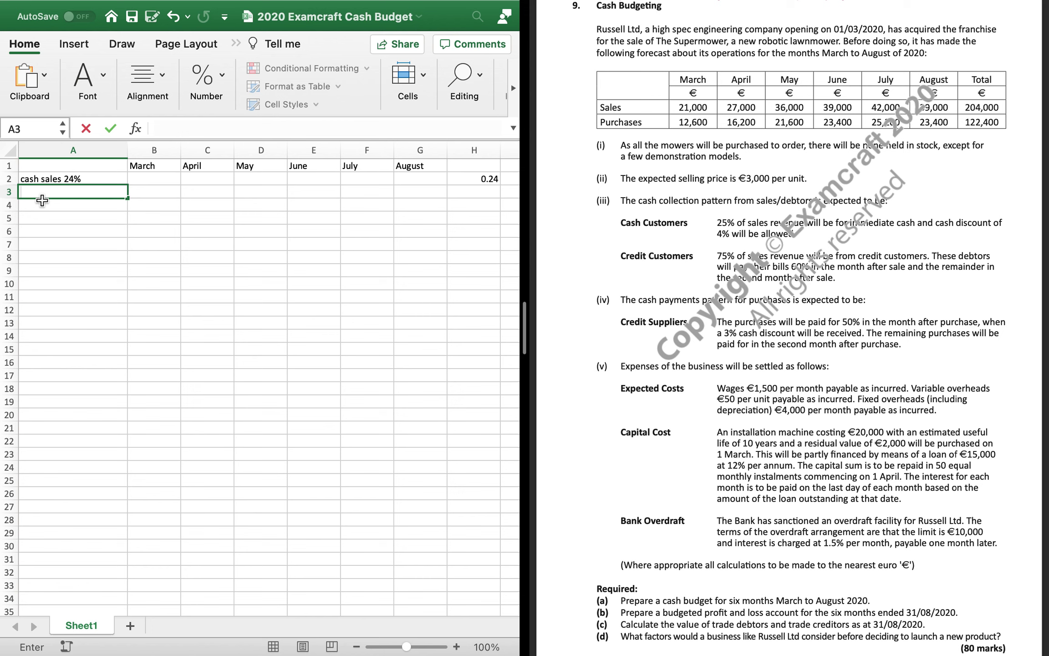
{"action": "type", "text": "credit sale s 1 month"}
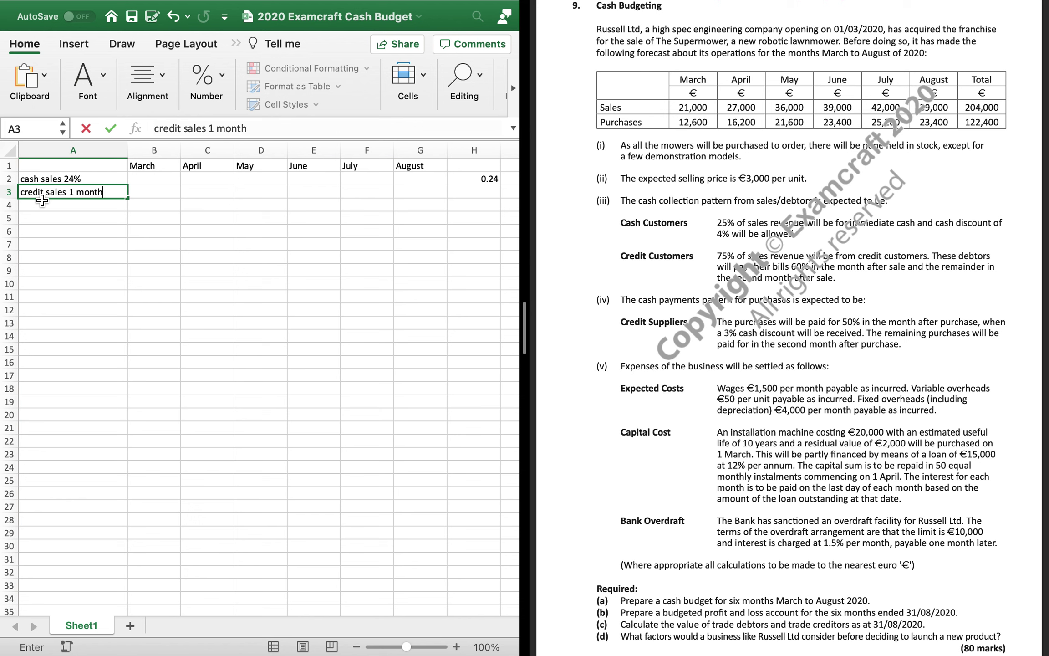
{"action": "double_click", "coordinate": [488, 193]}
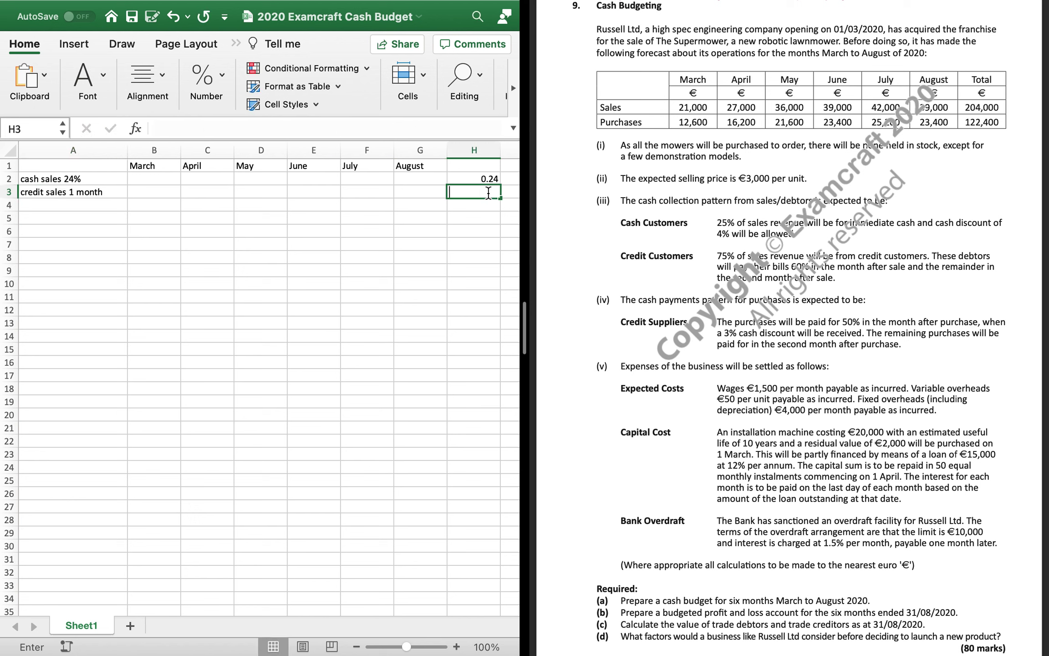
{"action": "type", "text": "=.6*."}
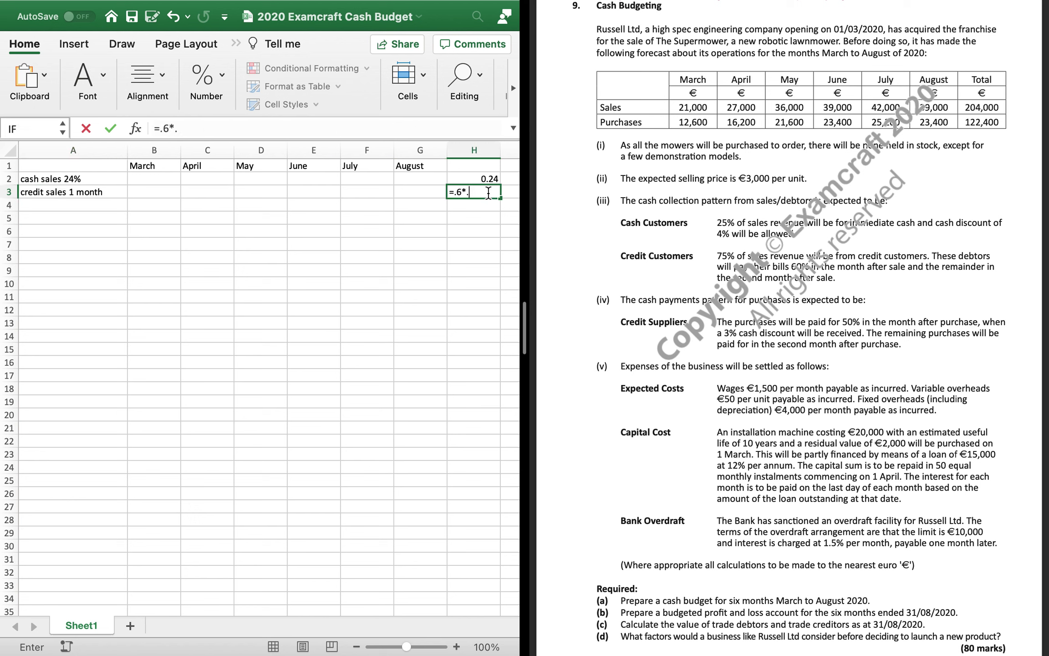
{"action": "type", "text": "75"}
{"action": "key", "text": "Return"}
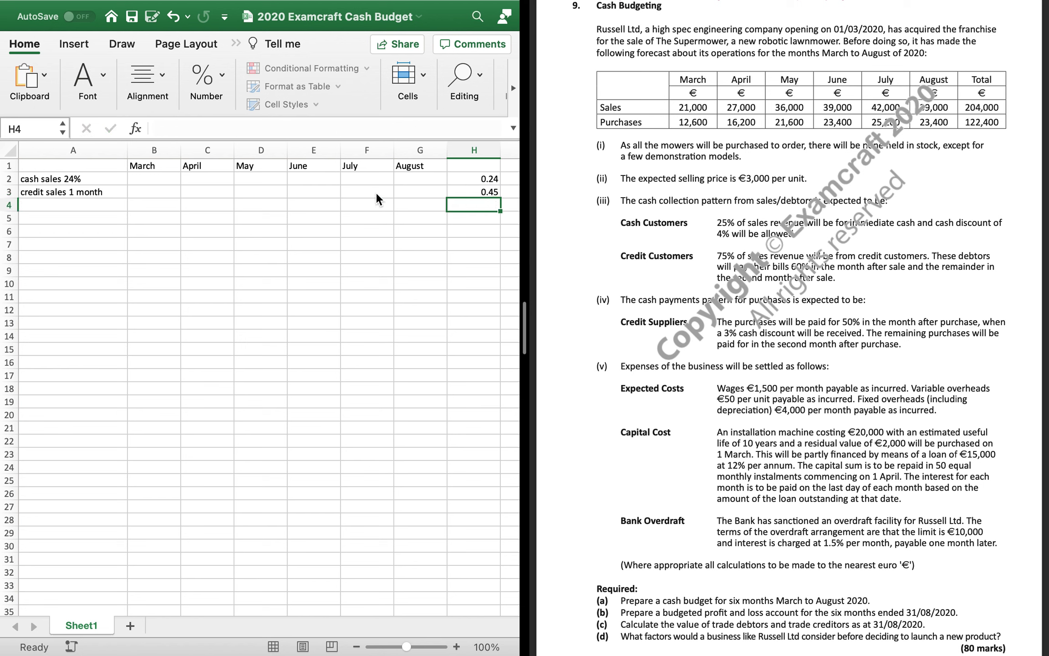
Append the rate 45% to the "credit sales 1 month" label in A3
{"action": "double_click", "coordinate": [119, 191]}
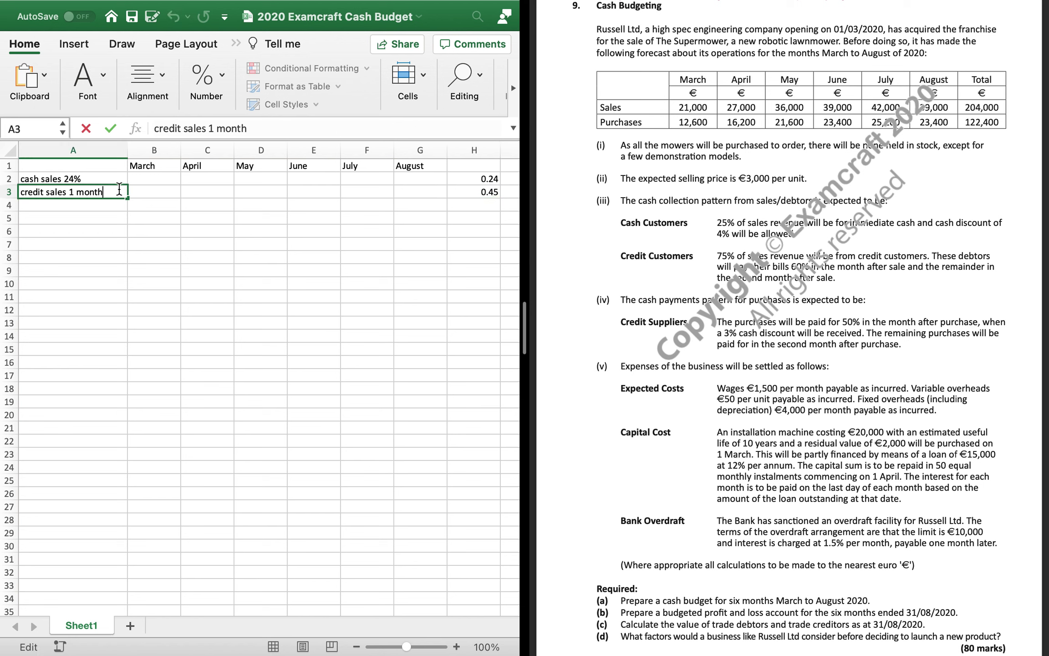
{"action": "type", "text": "45%"}
{"action": "left_click", "coordinate": [60, 209]}
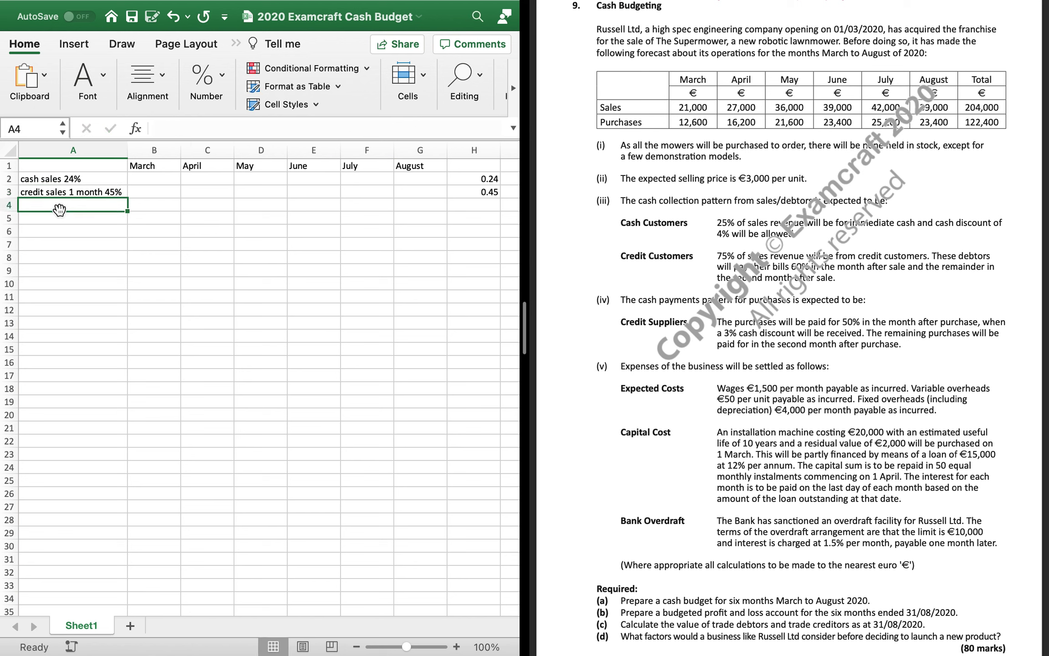
{"action": "left_click", "coordinate": [464, 192]}
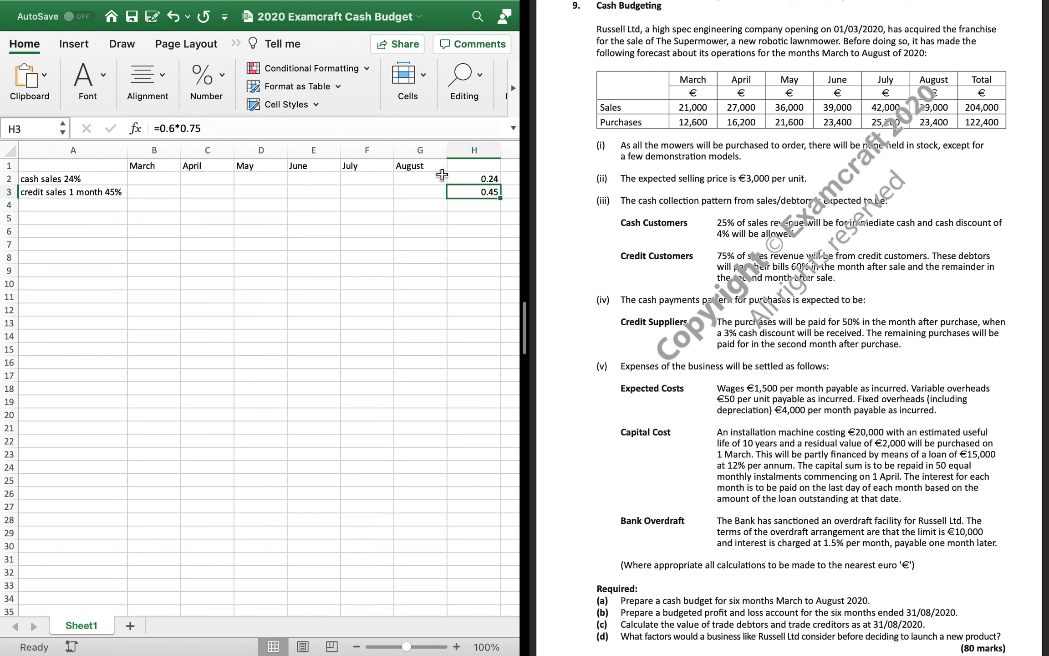
Label A4 "credot sales 2 months" and calculate its collection rate in H4 with the formula =.4*.75
{"action": "left_click", "coordinate": [70, 203]}
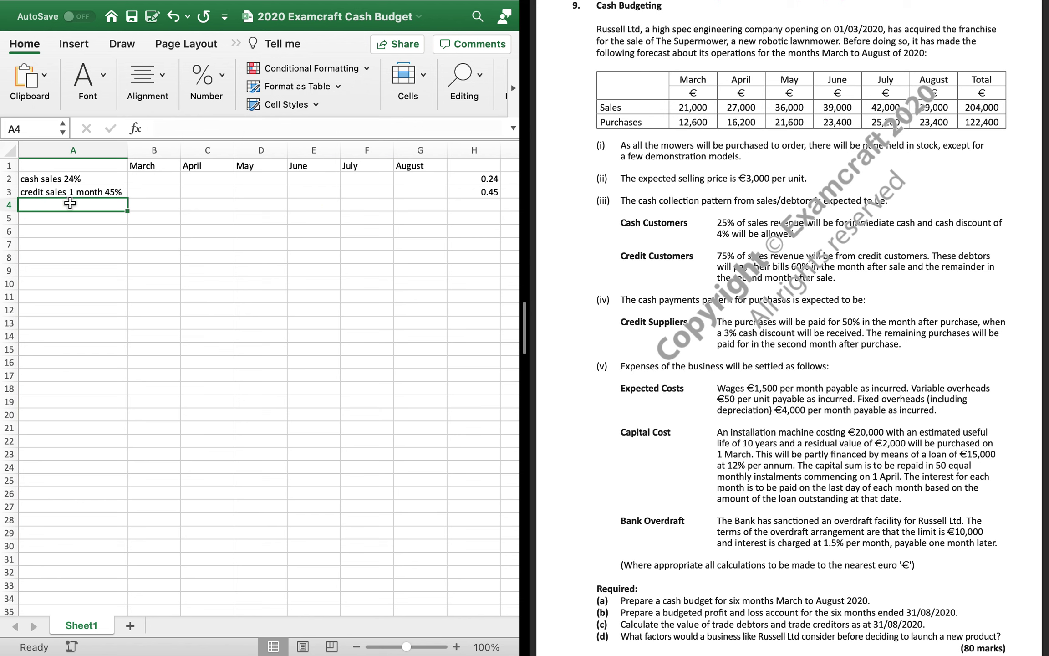
{"action": "type", "text": "credot sale"}
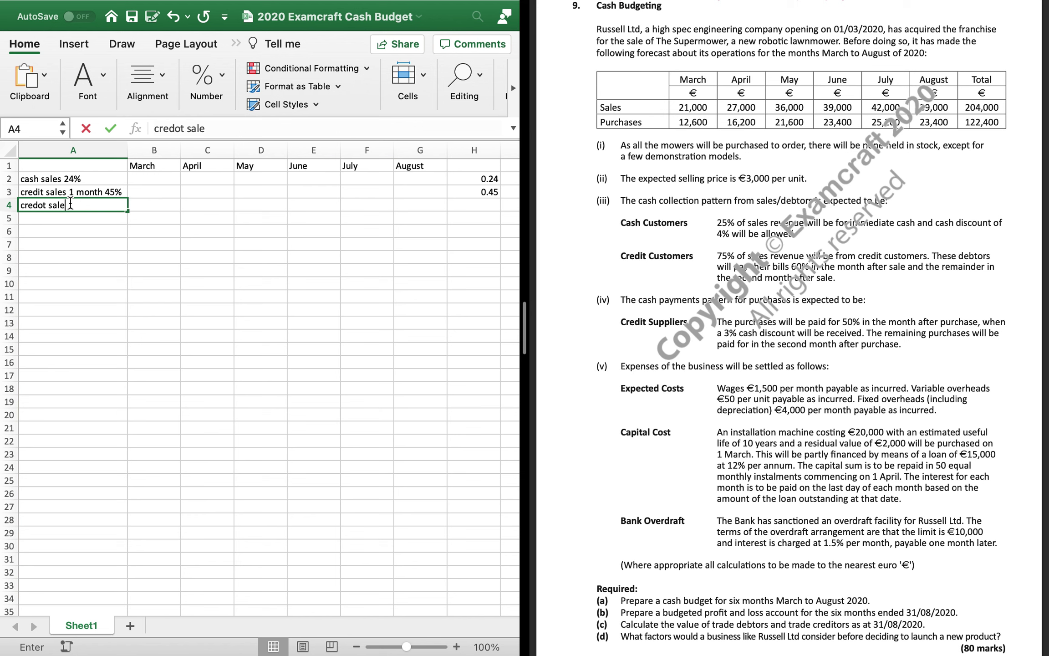
{"action": "type", "text": "s 2 months"}
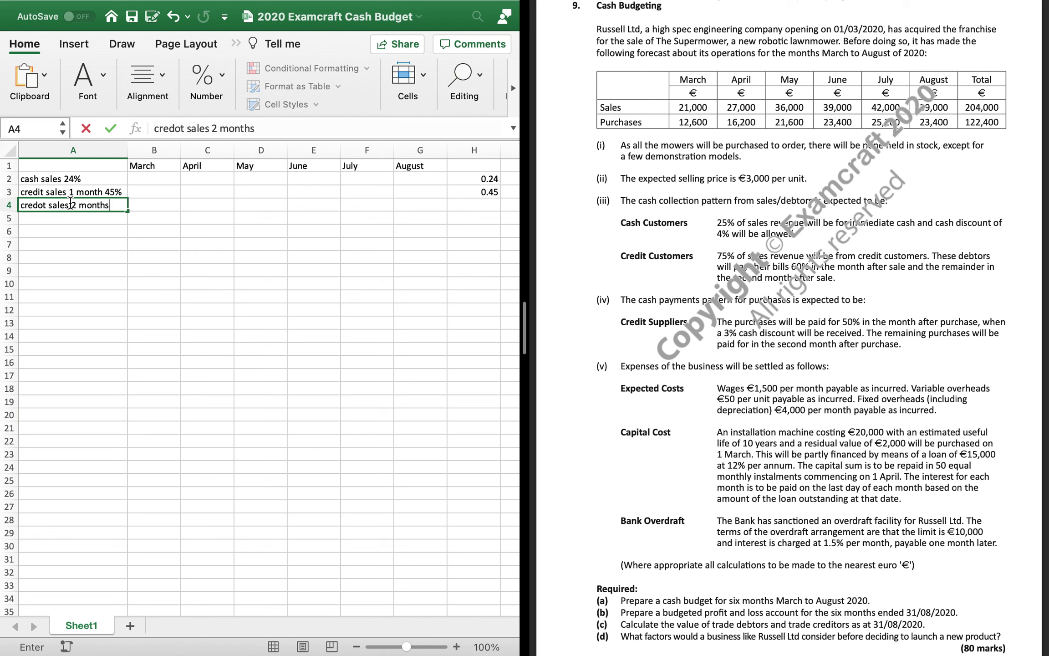
{"action": "left_click", "coordinate": [488, 208]}
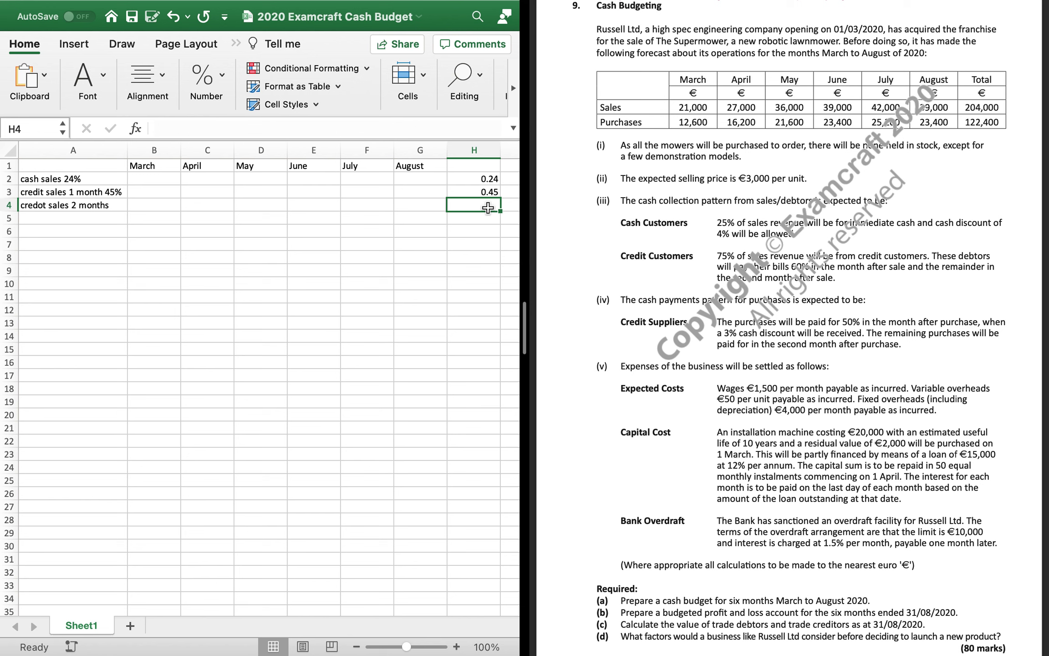
{"action": "type", "text": "=."}
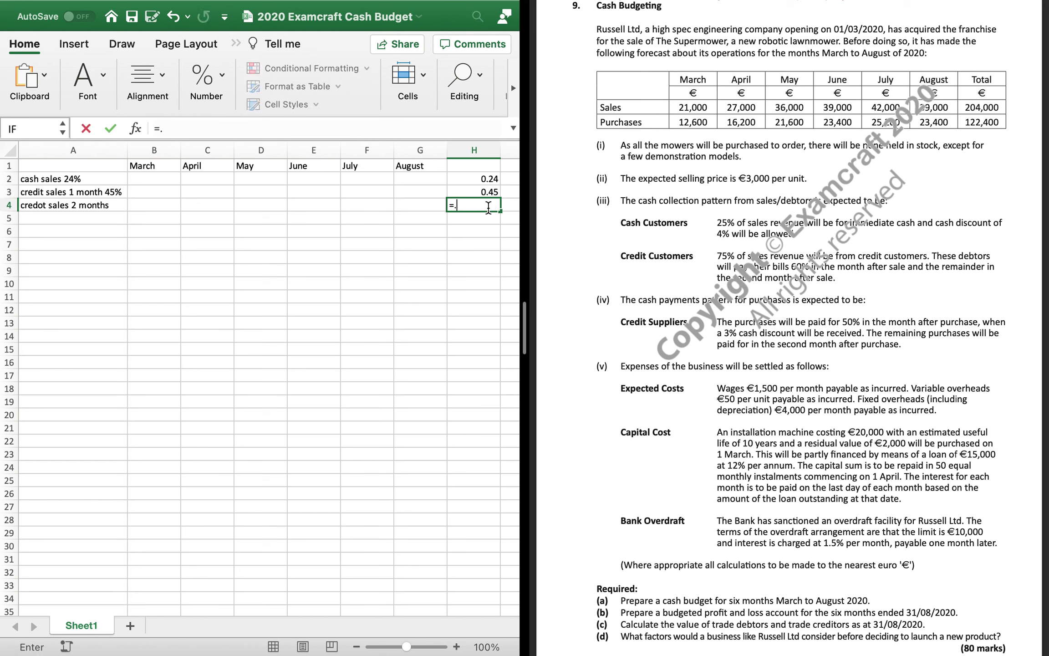
{"action": "type", "text": "4*.75"}
{"action": "key", "text": "Return"}
Append the rate 30% to the two-month credit sales label in A4
{"action": "double_click", "coordinate": [124, 204]}
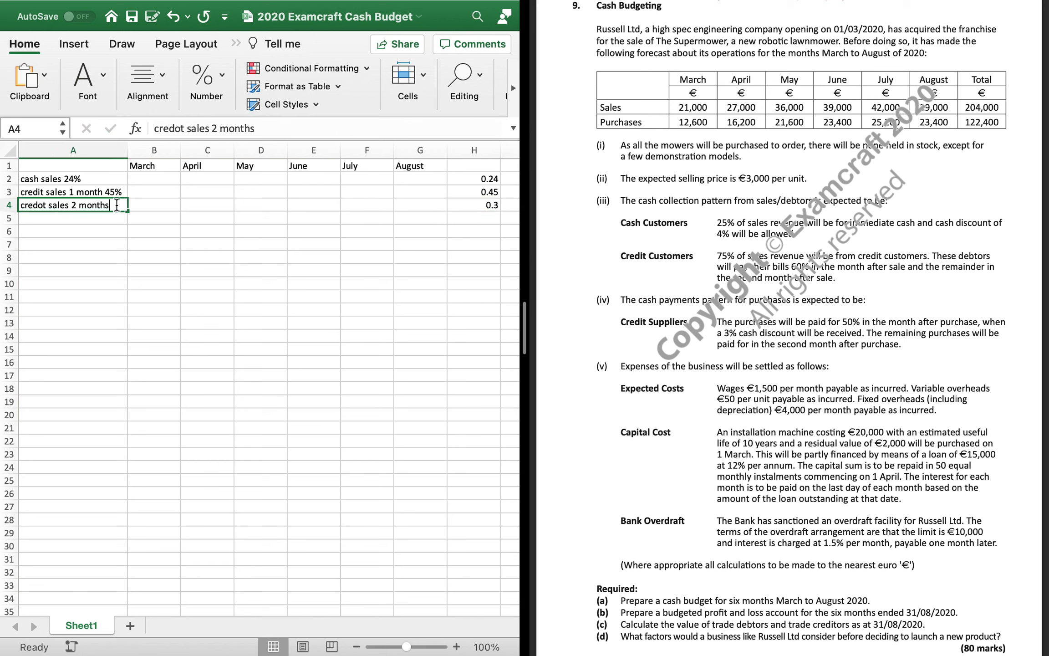
{"action": "type", "text": "30"}
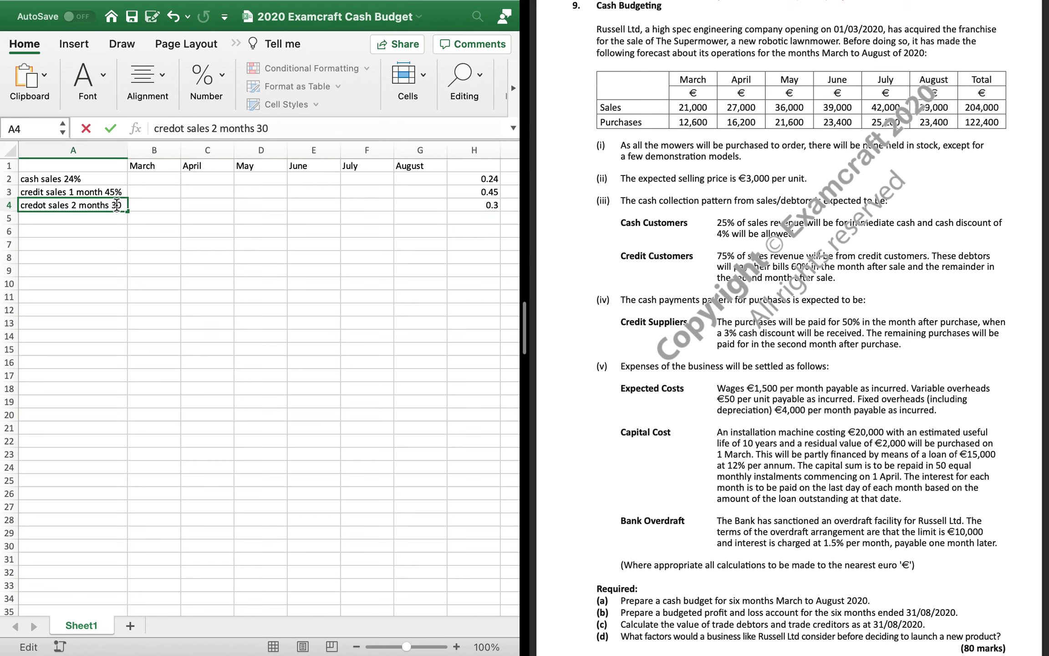
{"action": "type", "text": "%"}
{"action": "left_click", "coordinate": [104, 279]}
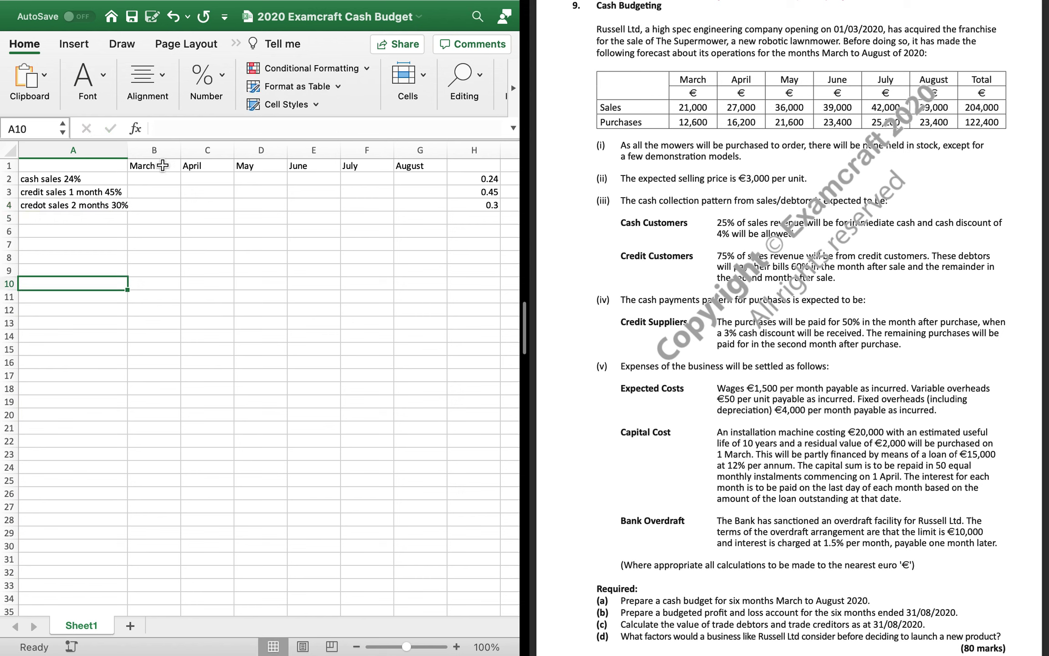
Calculate March's cash sales receipts in B2 with the formula =.24*21000
{"action": "left_click", "coordinate": [168, 181]}
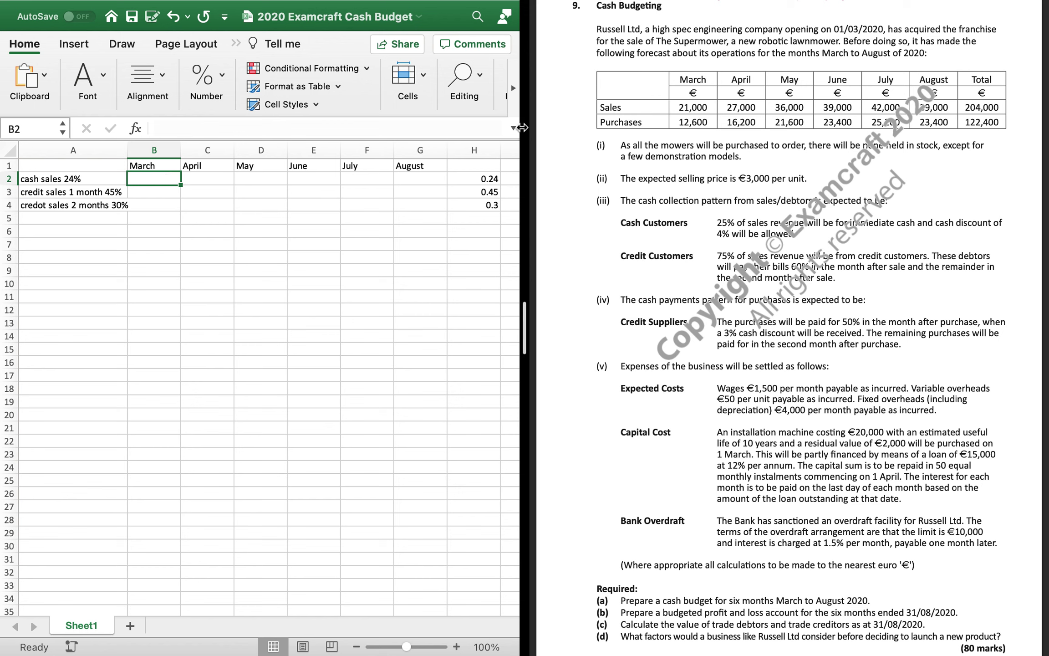
{"action": "type", "text": "=."}
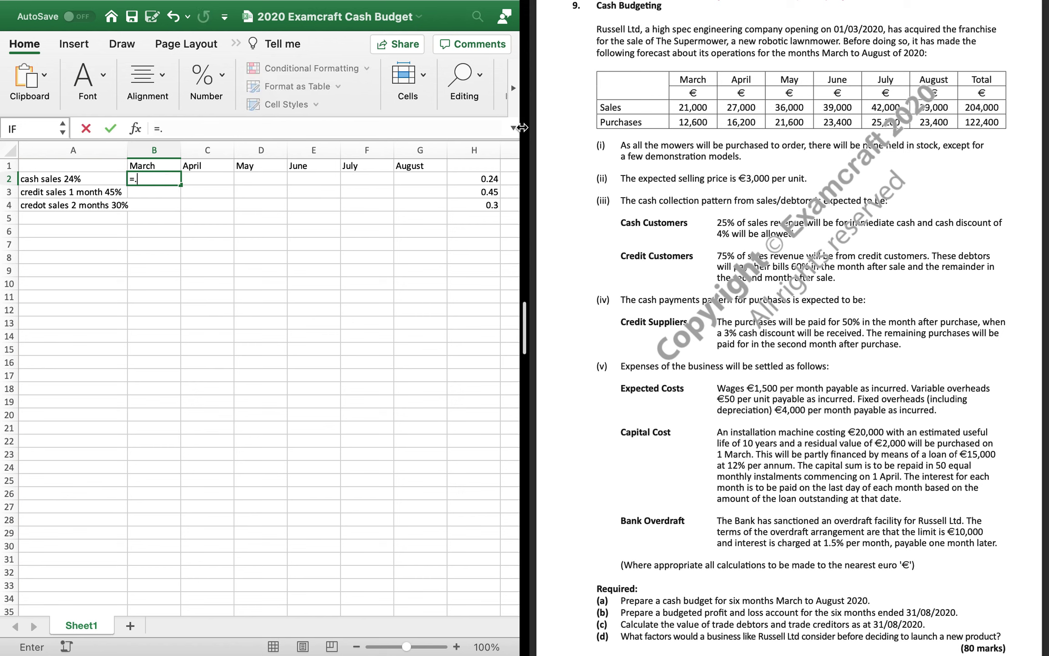
{"action": "type", "text": "24*21000"}
{"action": "key", "text": "Return"}
Calculate the collections from March's credit sales with =.45*21000 in April (C3) and =.3*21000 in May (D4)
{"action": "key", "text": "Right"}
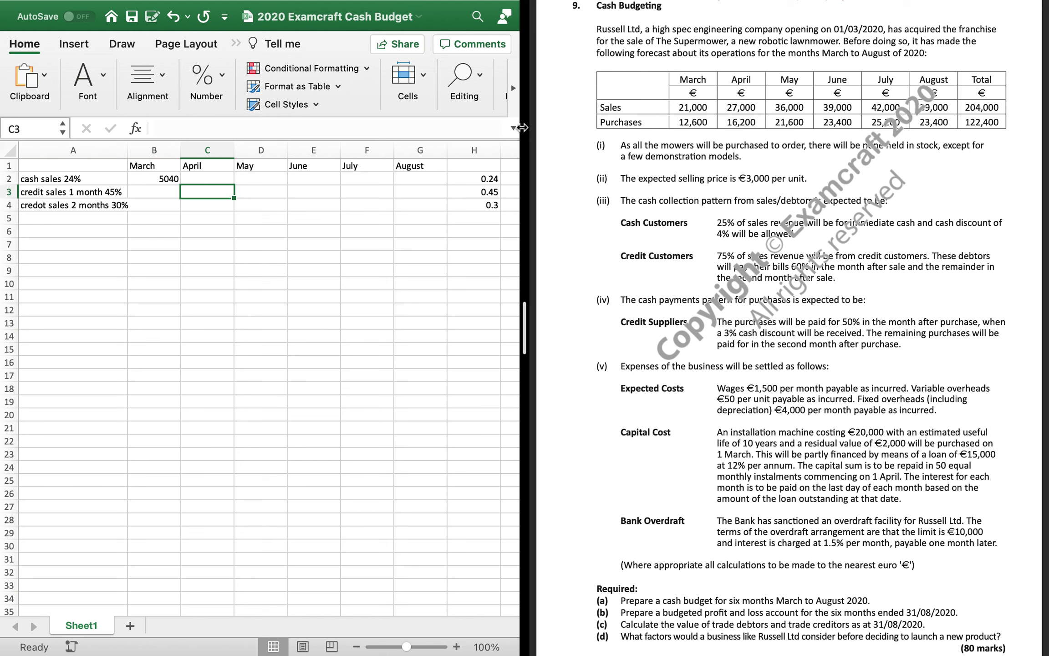
{"action": "type", "text": "=.45*2100"}
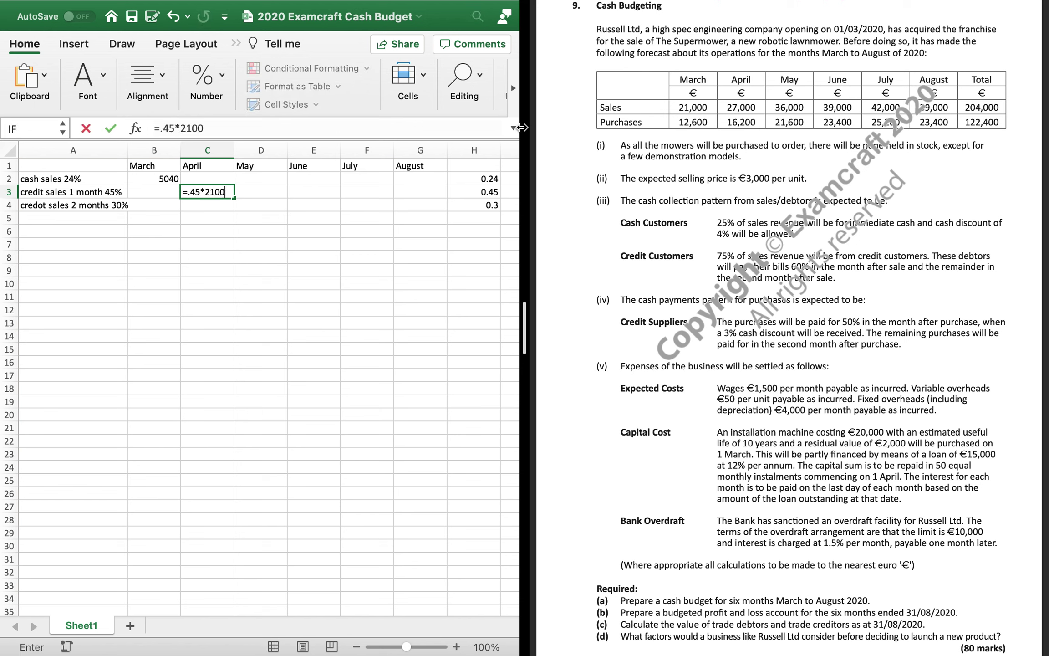
{"action": "key", "text": "Return"}
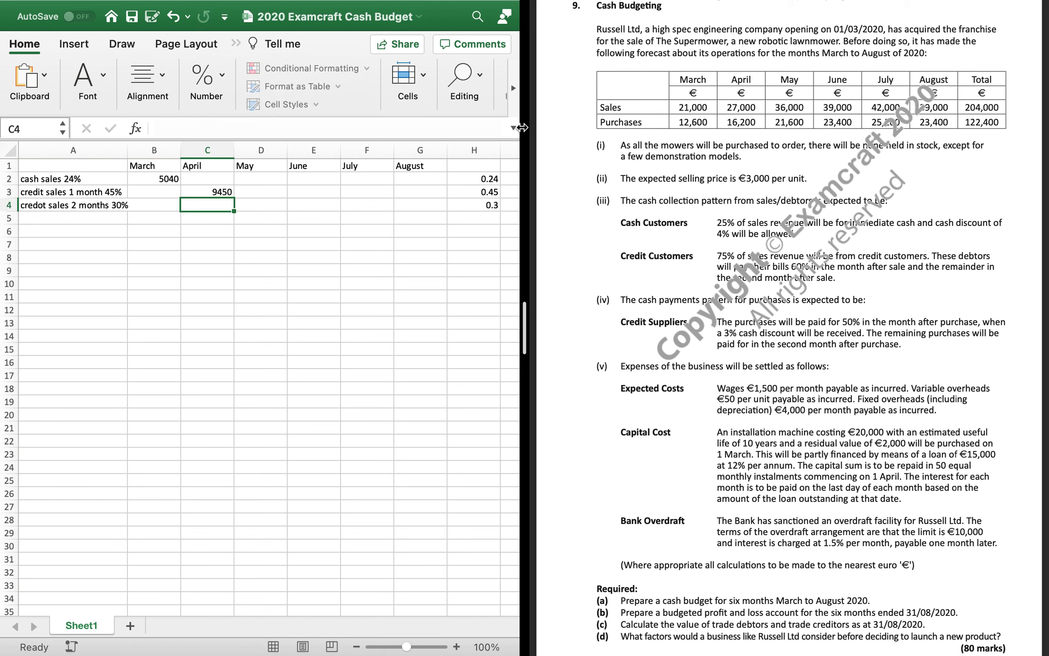
{"action": "key", "text": "Right"}
{"action": "type", "text": "=.3*"}
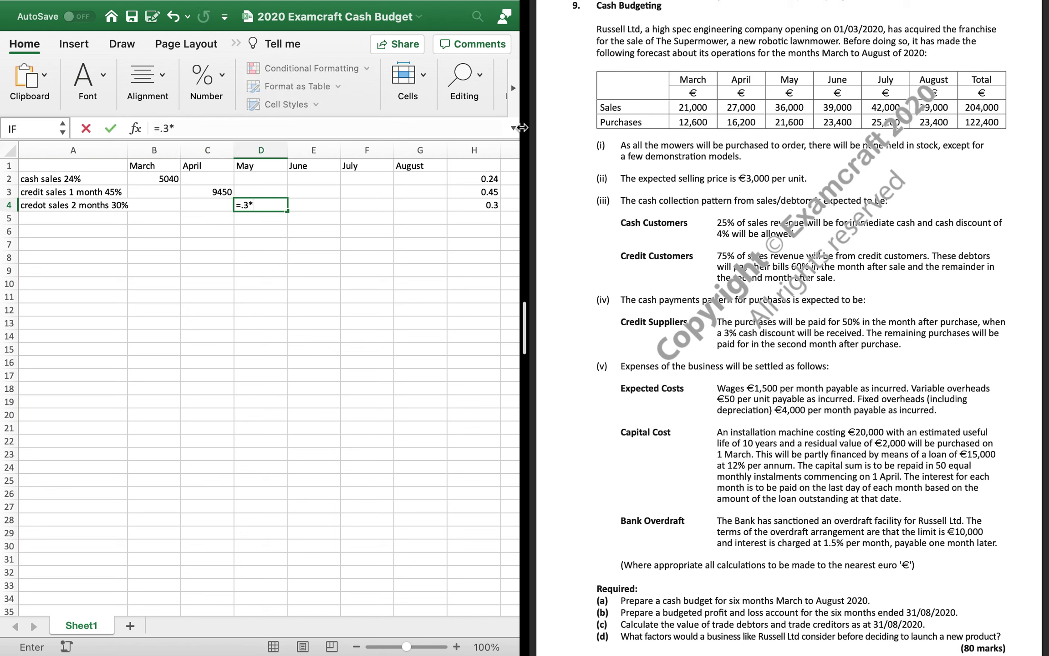
{"action": "type", "text": "21000"}
{"action": "key", "text": "Return"}
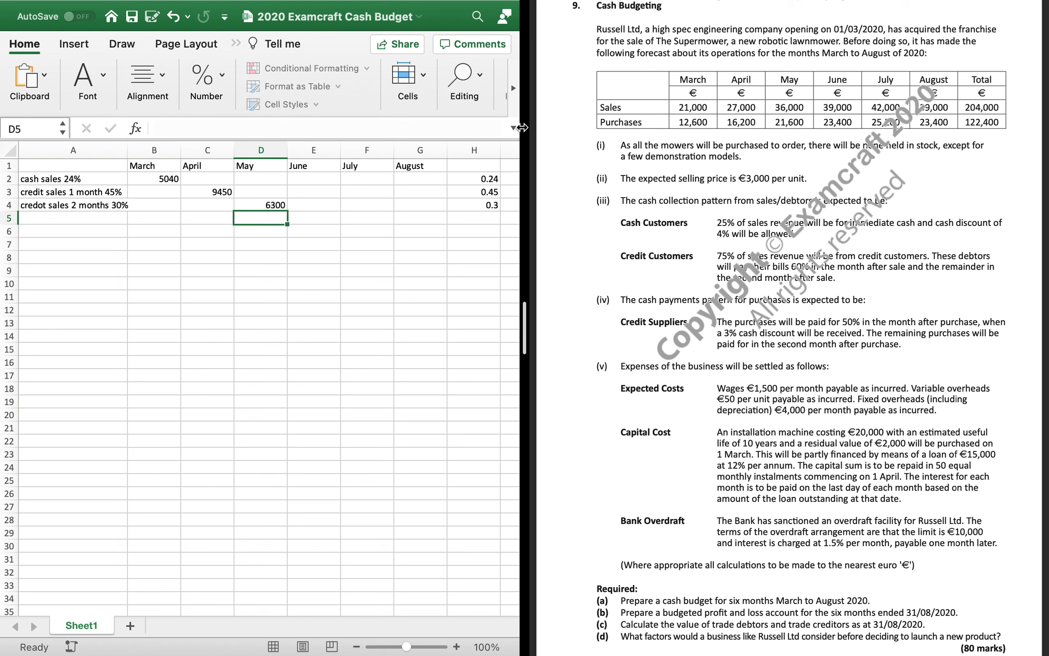
Calculate April's cash sales receipts in C2 with the formula =.24*27000
{"action": "key", "text": "Up"}
{"action": "key", "text": "Up"}
{"action": "key", "text": "Up"}
{"action": "key", "text": "Left"}
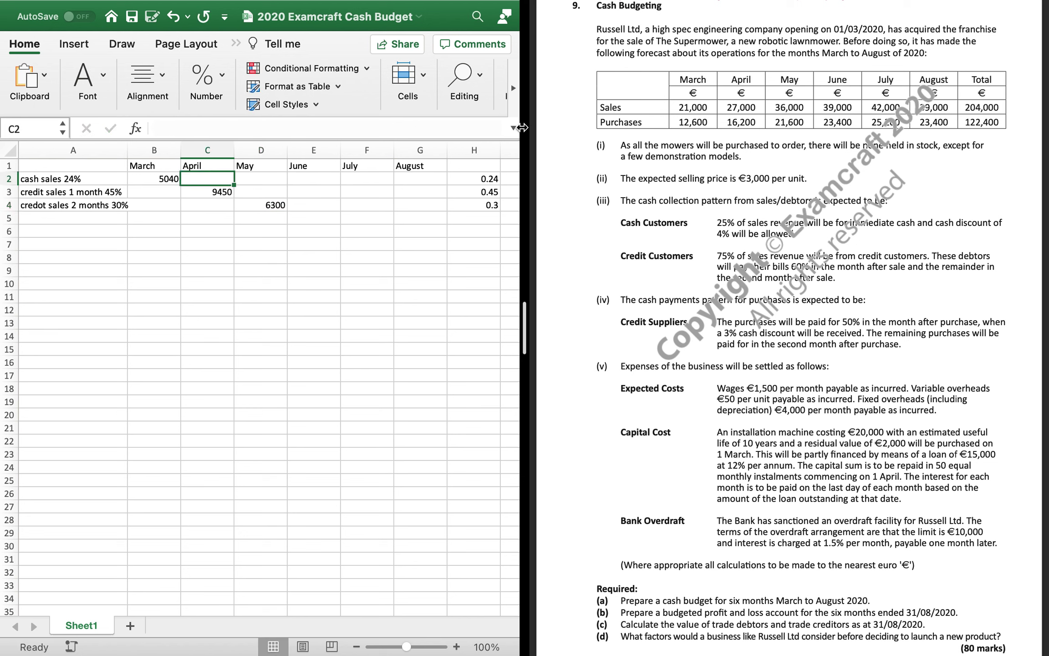
{"action": "type", "text": "="}
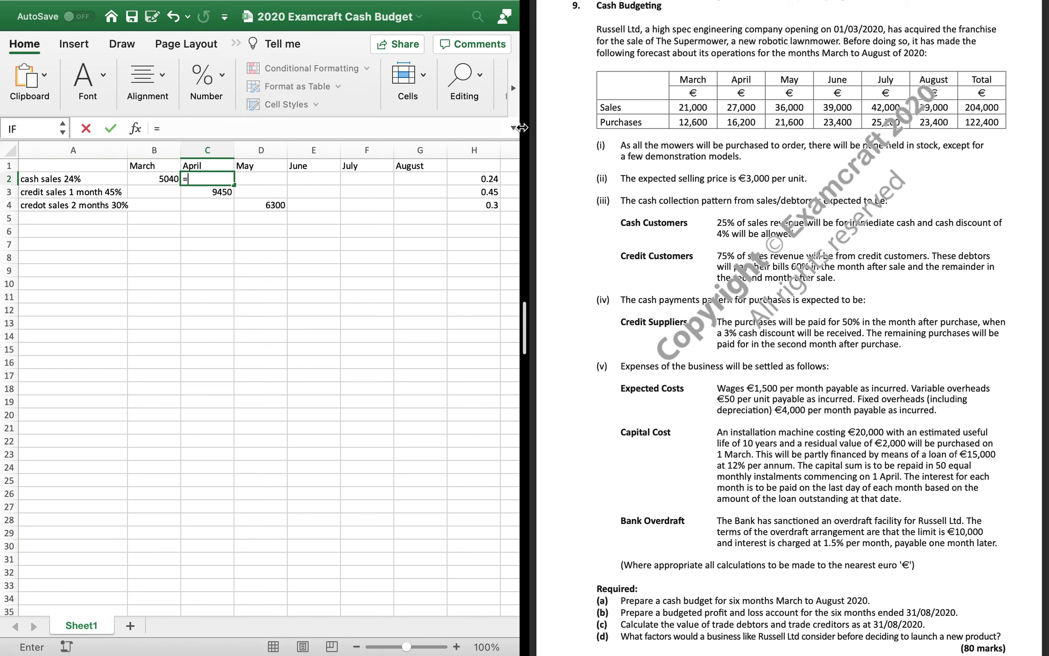
{"action": "type", "text": ".24*27000"}
{"action": "key", "text": "Return"}
Calculate the one-month collection from April's credit sales in May (D3) with the formula =.45*27000
{"action": "key", "text": "Right"}
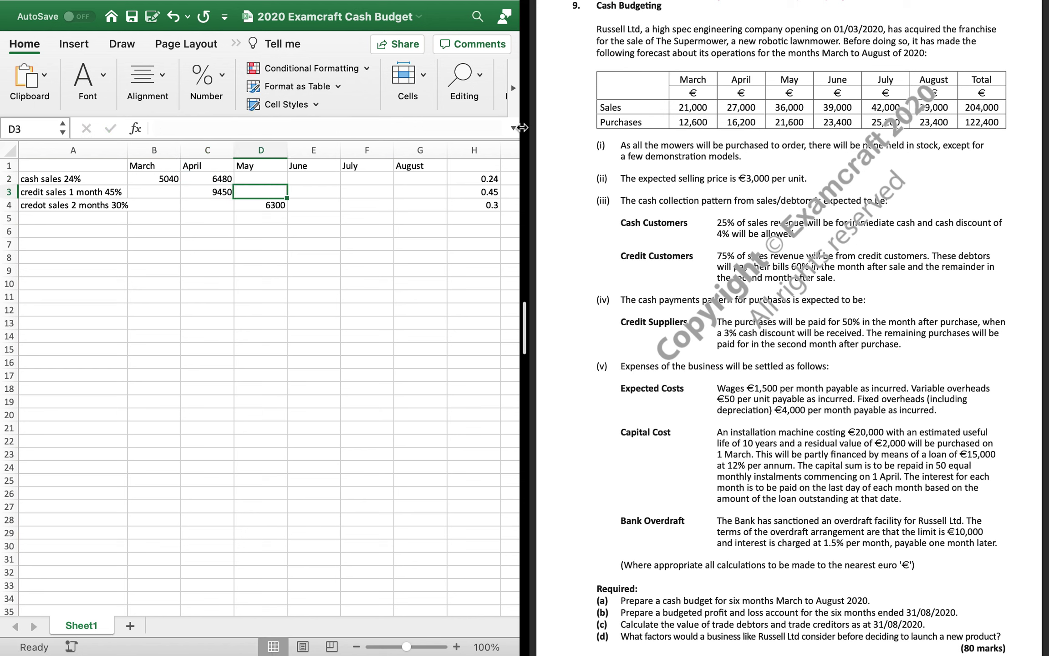
{"action": "type", "text": "="}
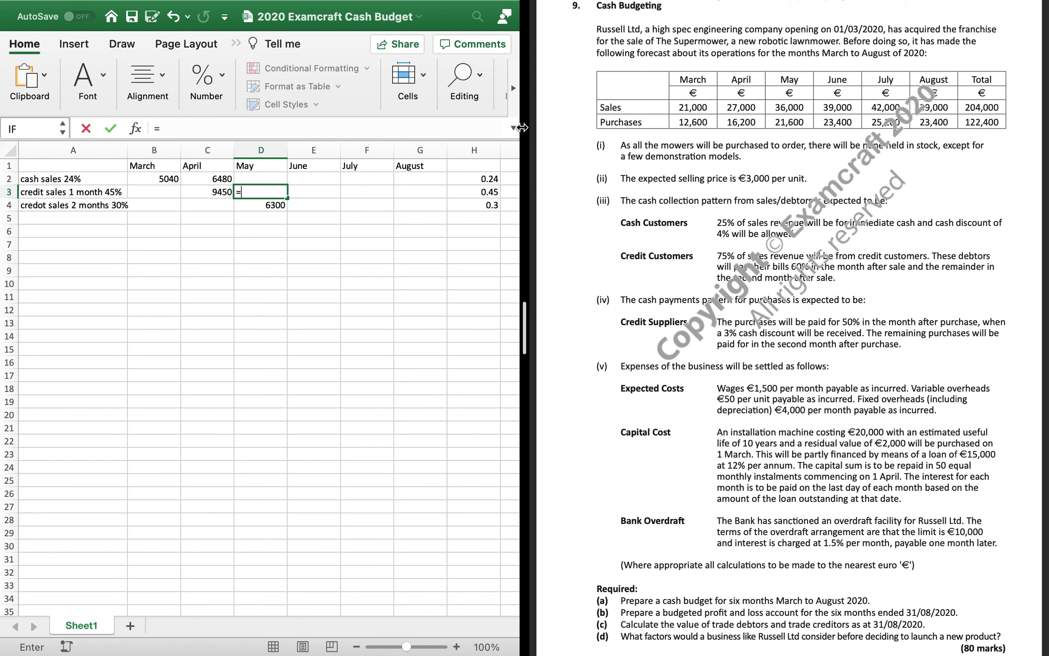
{"action": "type", "text": ".45*27000"}
{"action": "key", "text": "Return"}
Calculate the two-month collection from April's credit sales in June (E4) with the formula =.3*27000
{"action": "key", "text": "Right"}
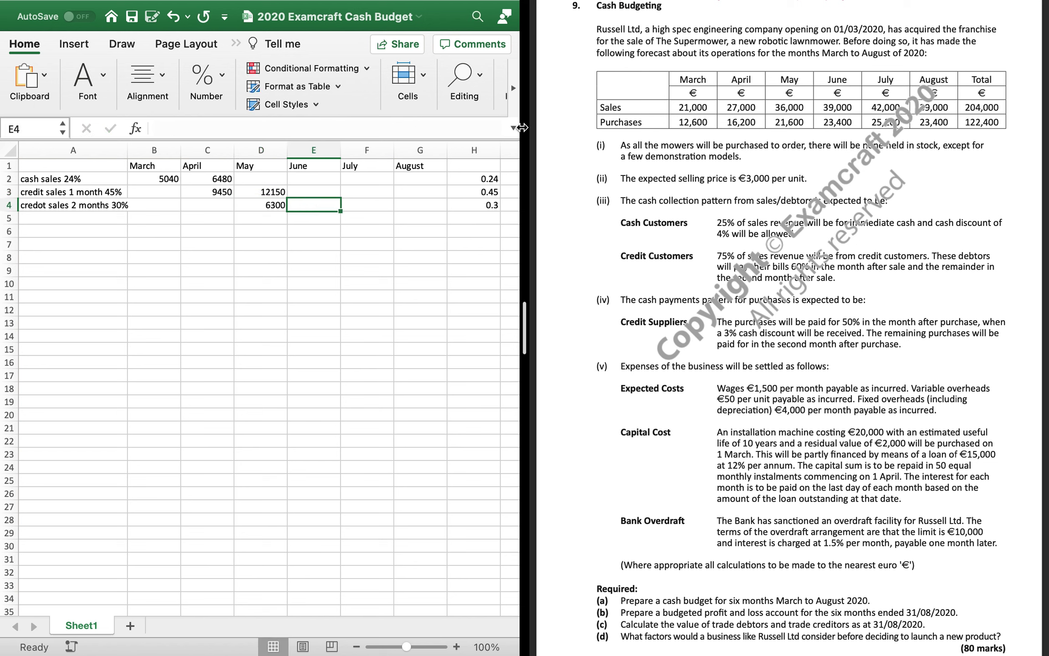
{"action": "type", "text": "=.3"}
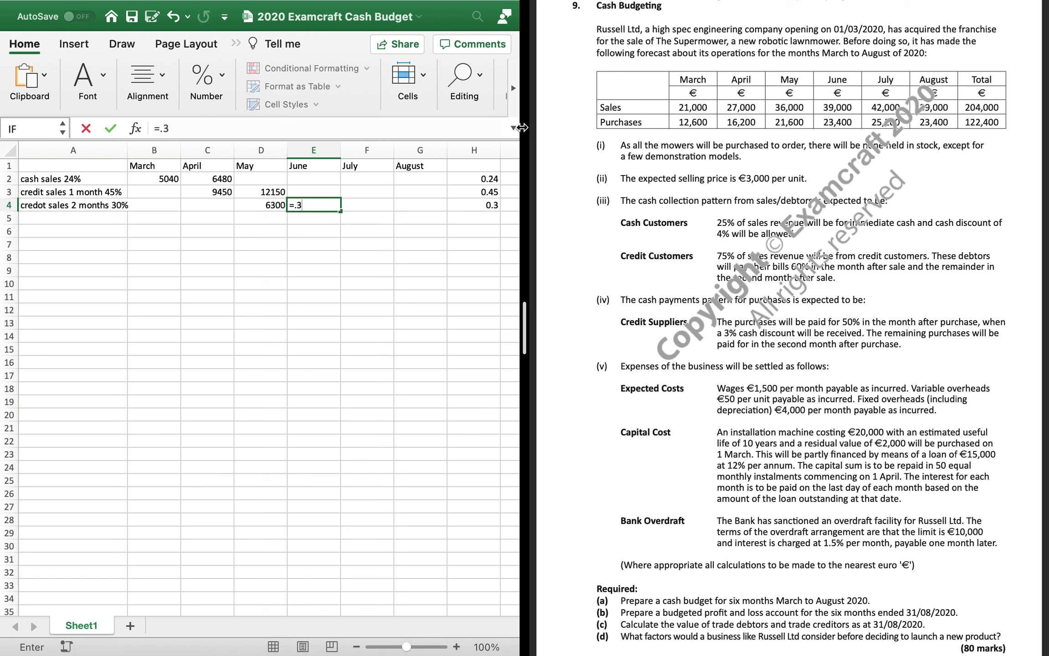
{"action": "type", "text": "*27000"}
{"action": "key", "text": "Return"}
Calculate May's cash sales receipts in D2 with the formula =.24*36000
{"action": "key", "text": "Up"}
{"action": "key", "text": "Up"}
{"action": "key", "text": "Up"}
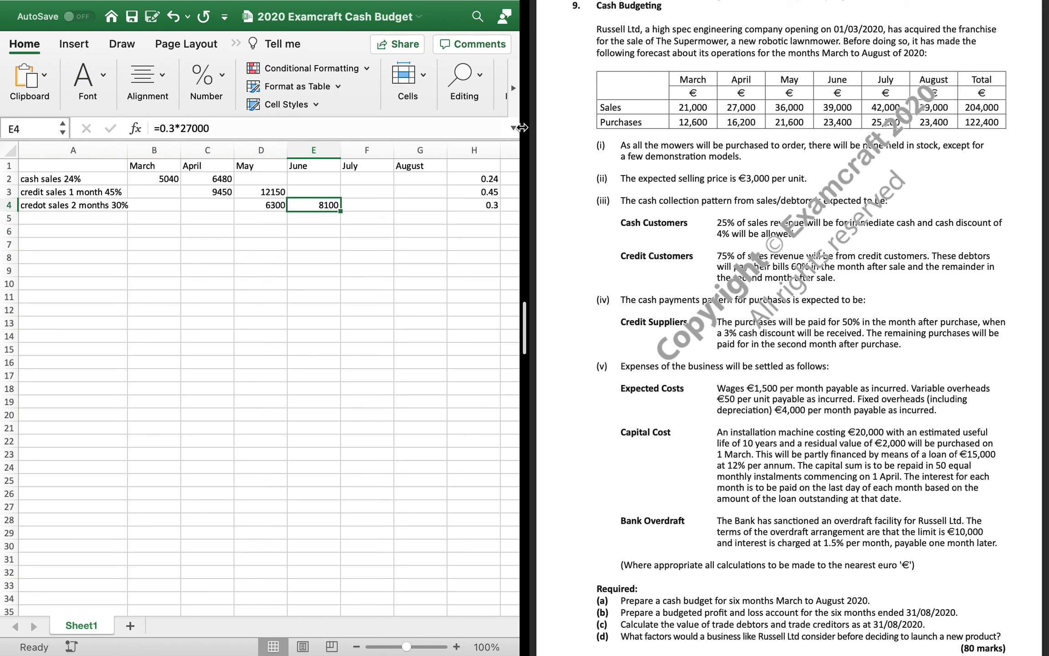
{"action": "key", "text": "Left"}
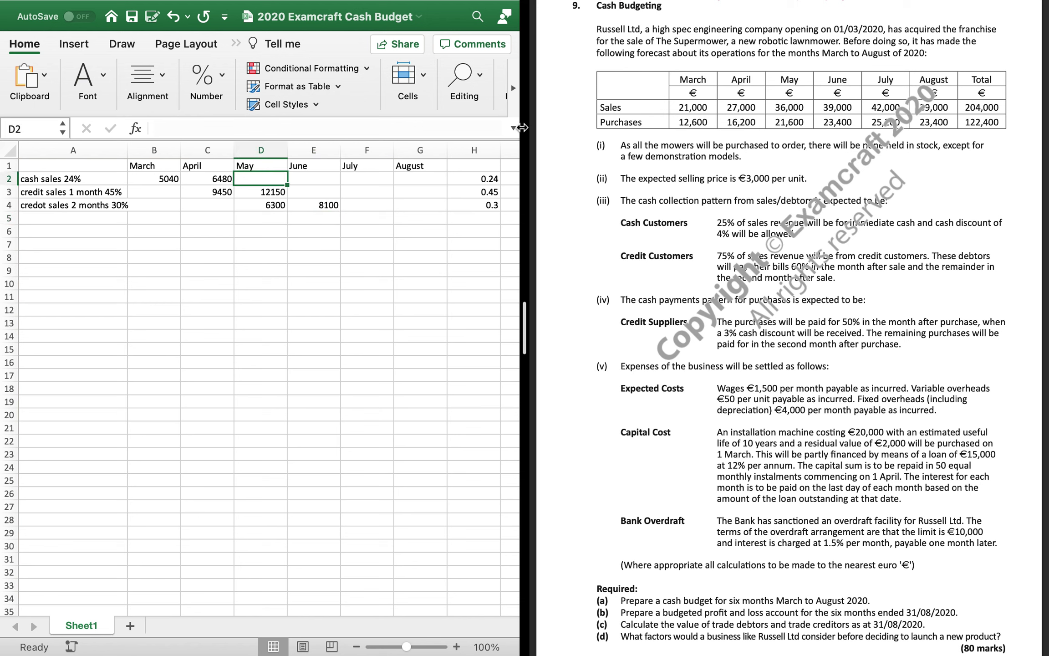
{"action": "type", "text": "=.24*"}
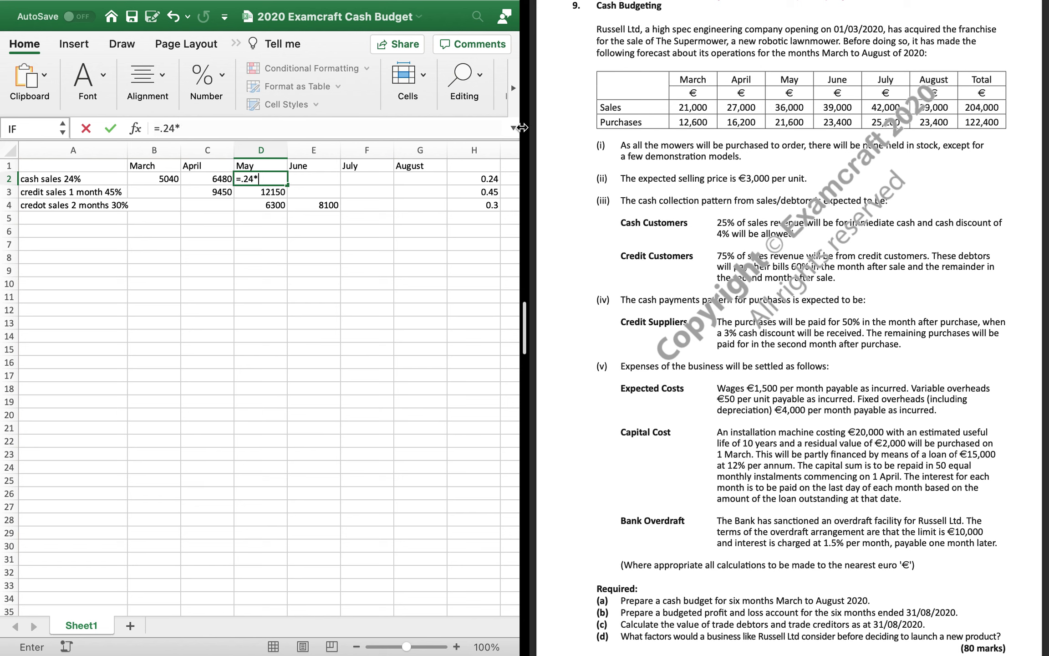
{"action": "type", "text": "36000"}
{"action": "key", "text": "Return"}
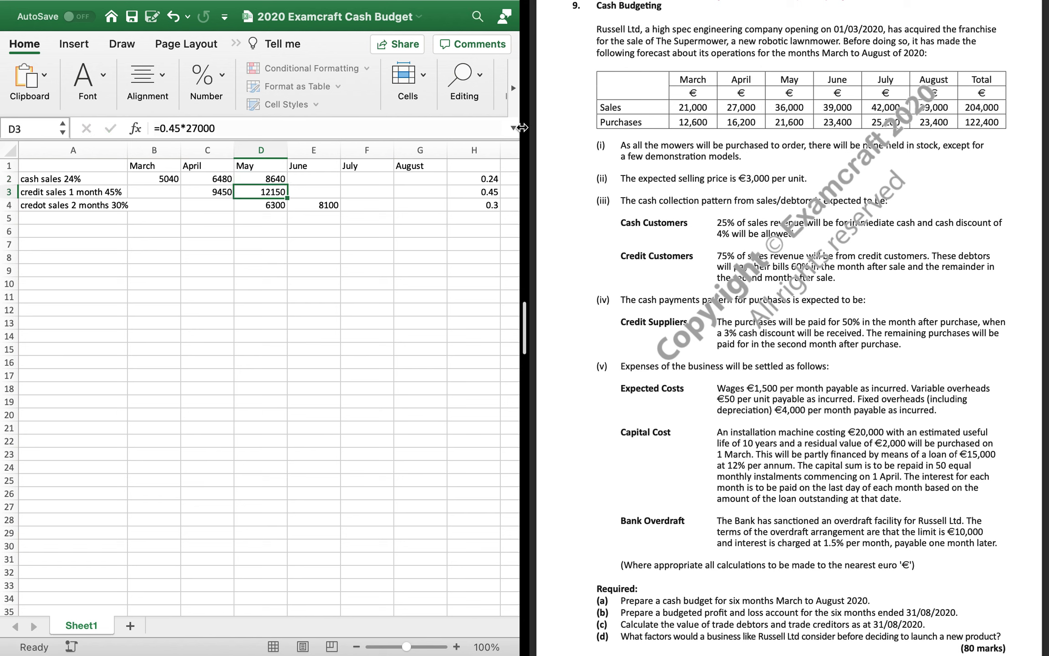
Calculate the collections from May's credit sales with =.45*36000 in June (E3) and =.3*36000 in July (F4)
{"action": "key", "text": "Right"}
{"action": "type", "text": "=."}
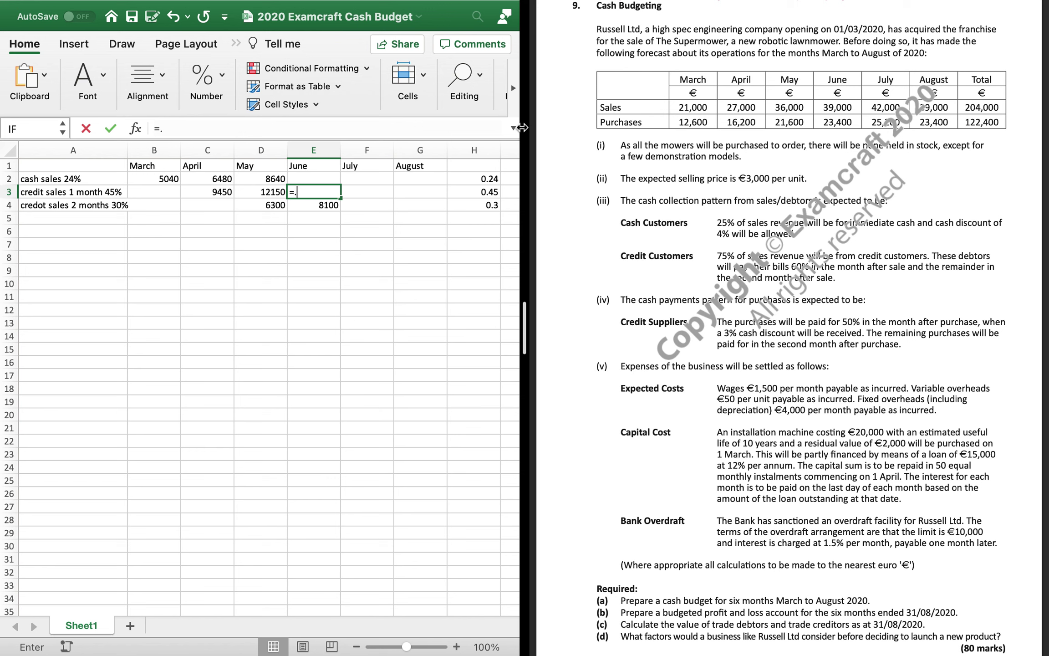
{"action": "type", "text": "45*"}
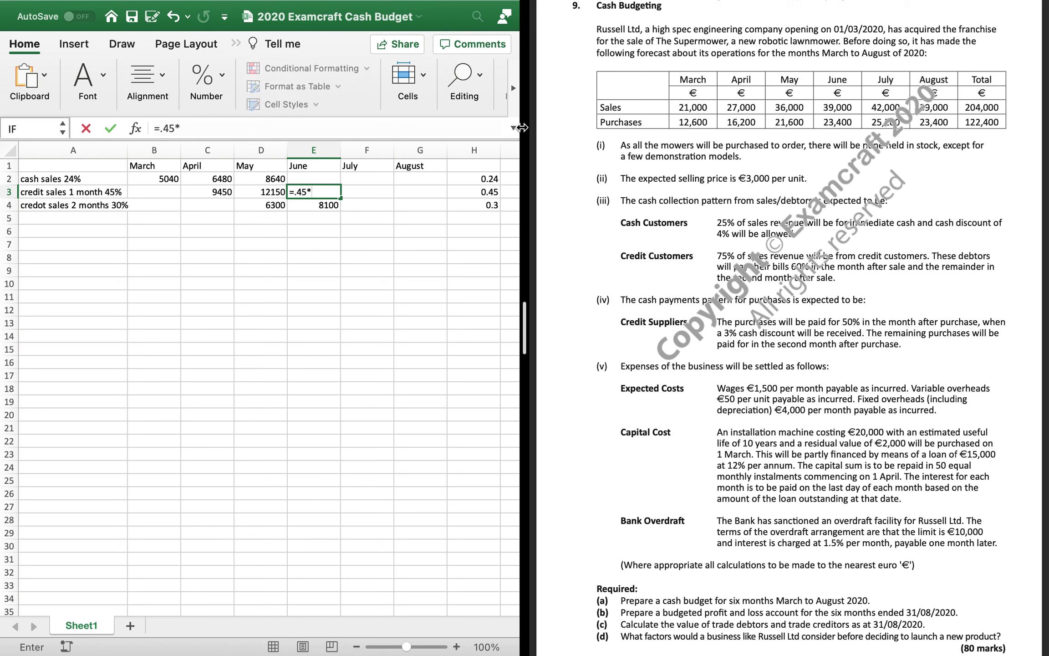
{"action": "type", "text": "36000"}
{"action": "key", "text": "Return"}
{"action": "key", "text": "Tab"}
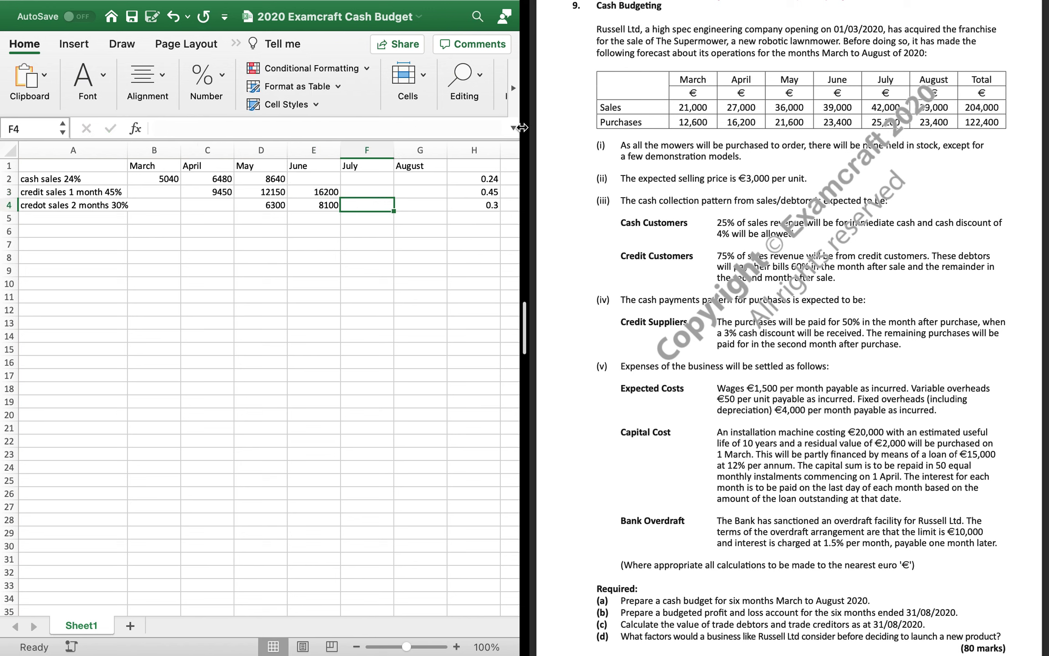
{"action": "type", "text": "=.3"}
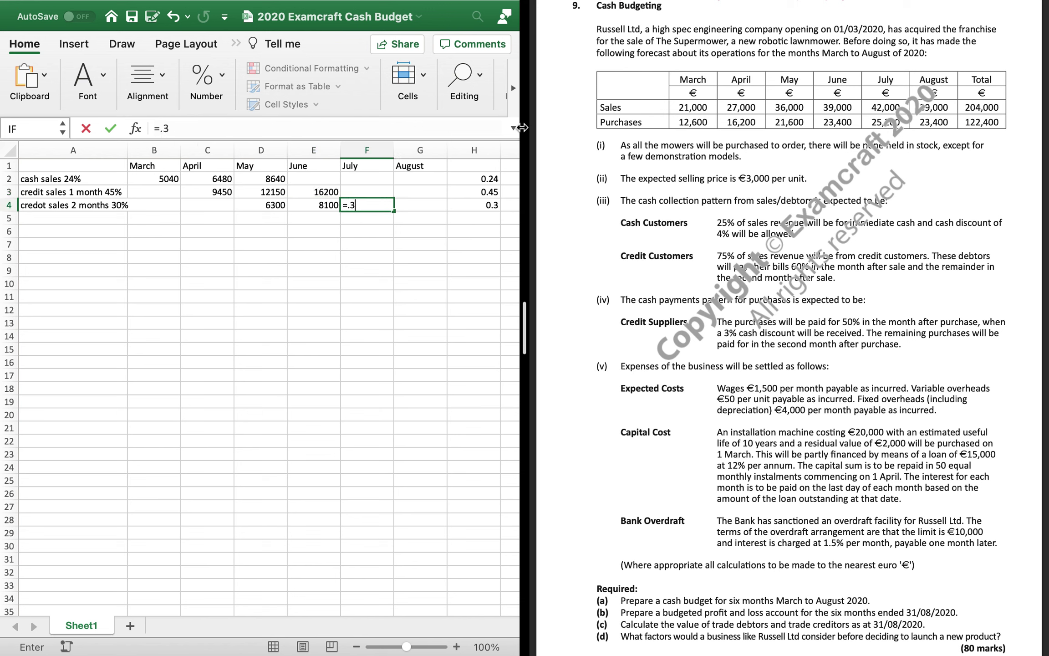
{"action": "type", "text": "*36000"}
{"action": "key", "text": "Return"}
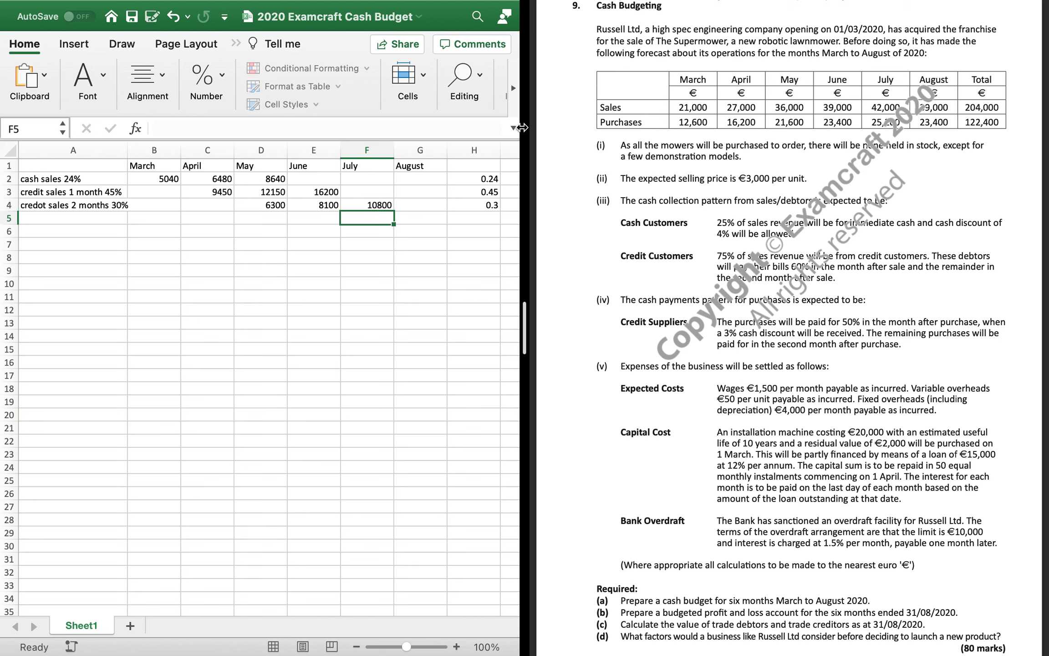
Calculate June's cash sales receipts in E2 with the formula =.24*39000
{"action": "key", "text": "Up"}
{"action": "key", "text": "Up"}
{"action": "key", "text": "Up"}
{"action": "key", "text": "Left"}
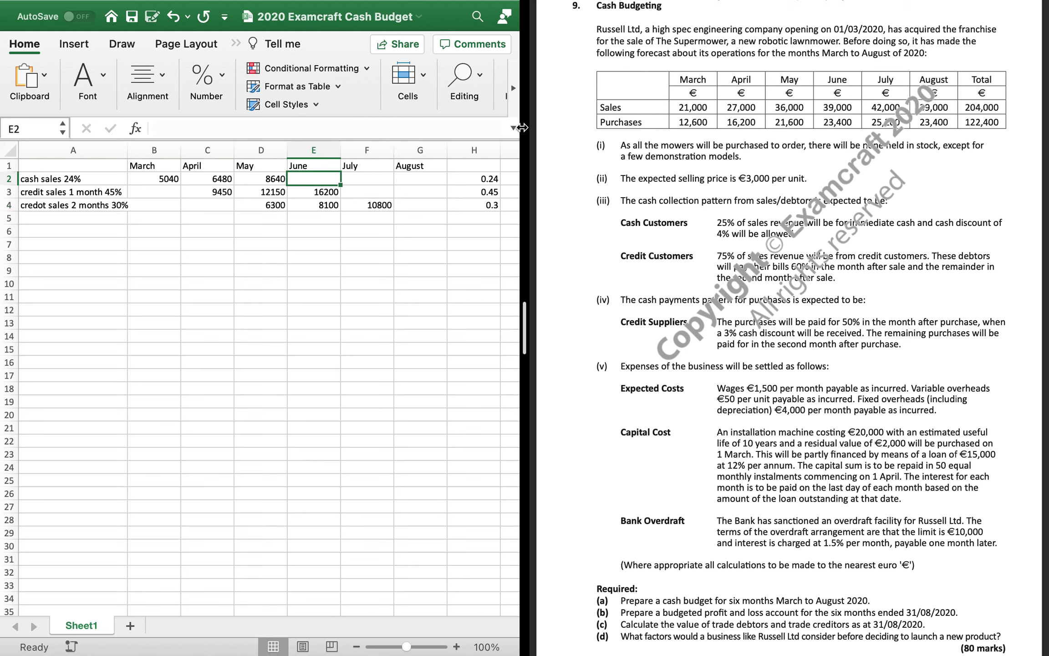
{"action": "type", "text": "=.24"}
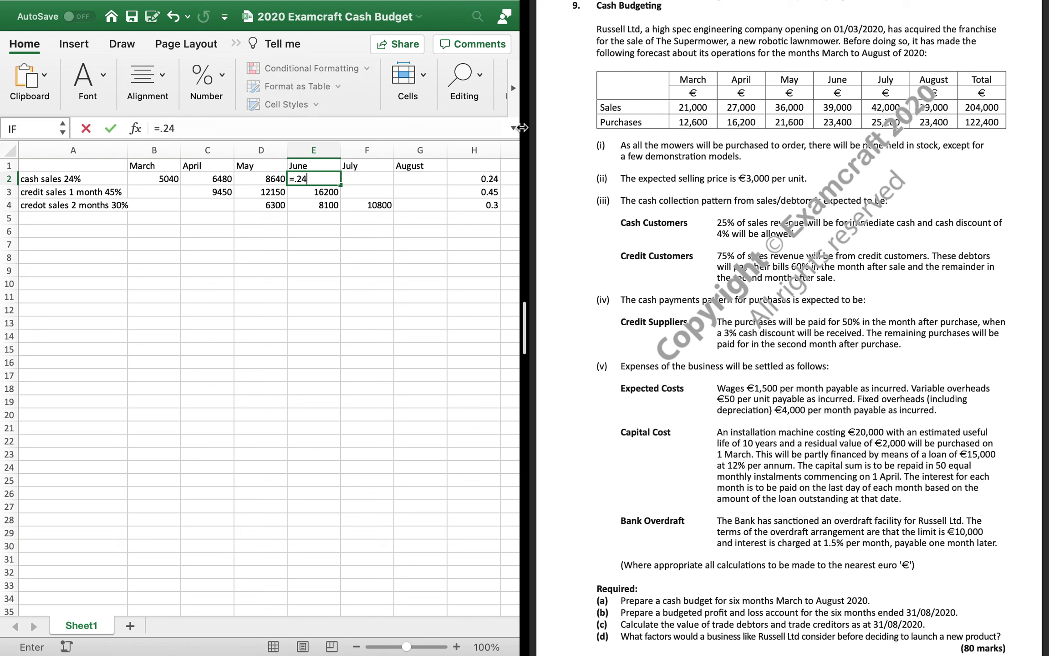
{"action": "type", "text": "*39000"}
{"action": "key", "text": "Return"}
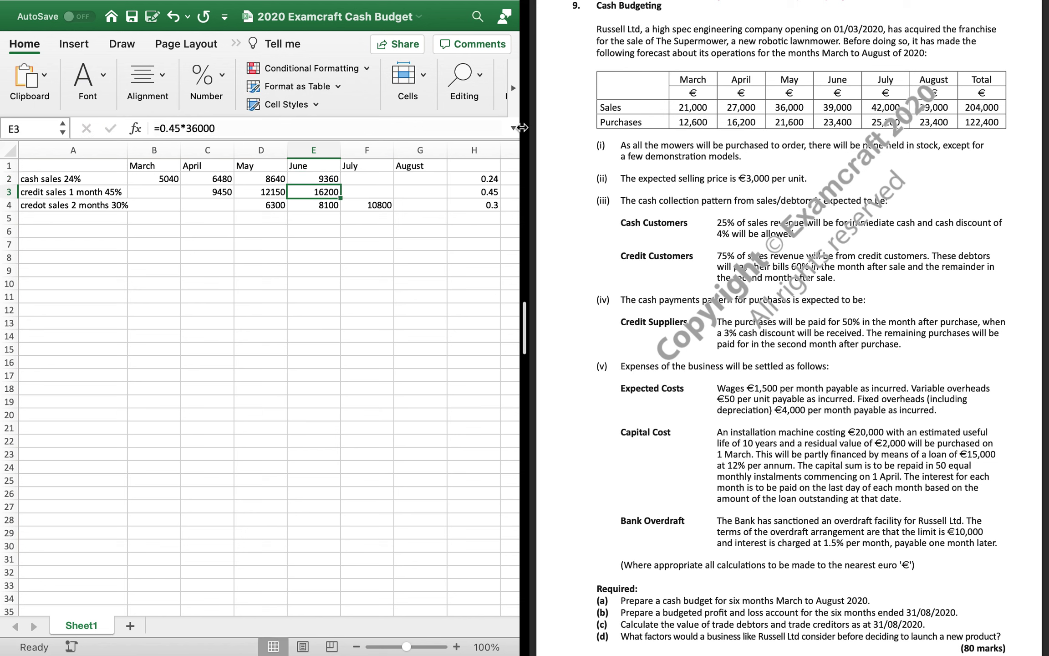
Calculate the collections from June's credit sales with =.45*39000 in July (F3) and =.3*39000 in August (G4)
{"action": "key", "text": "Right"}
{"action": "type", "text": "=."}
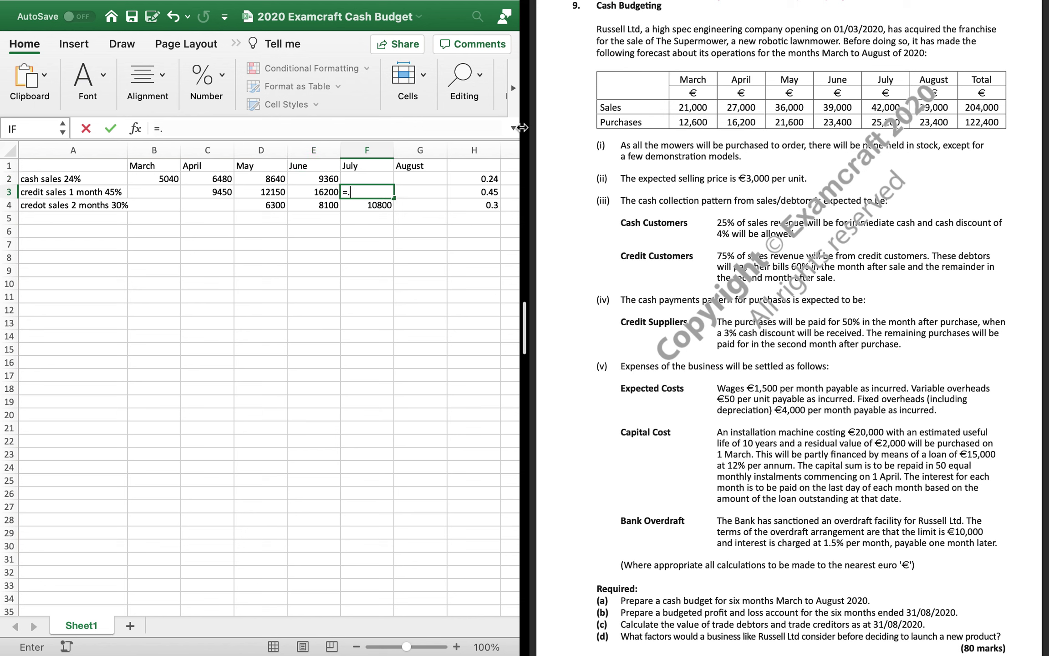
{"action": "type", "text": "45*39000"}
{"action": "key", "text": "Return"}
{"action": "key", "text": "Right"}
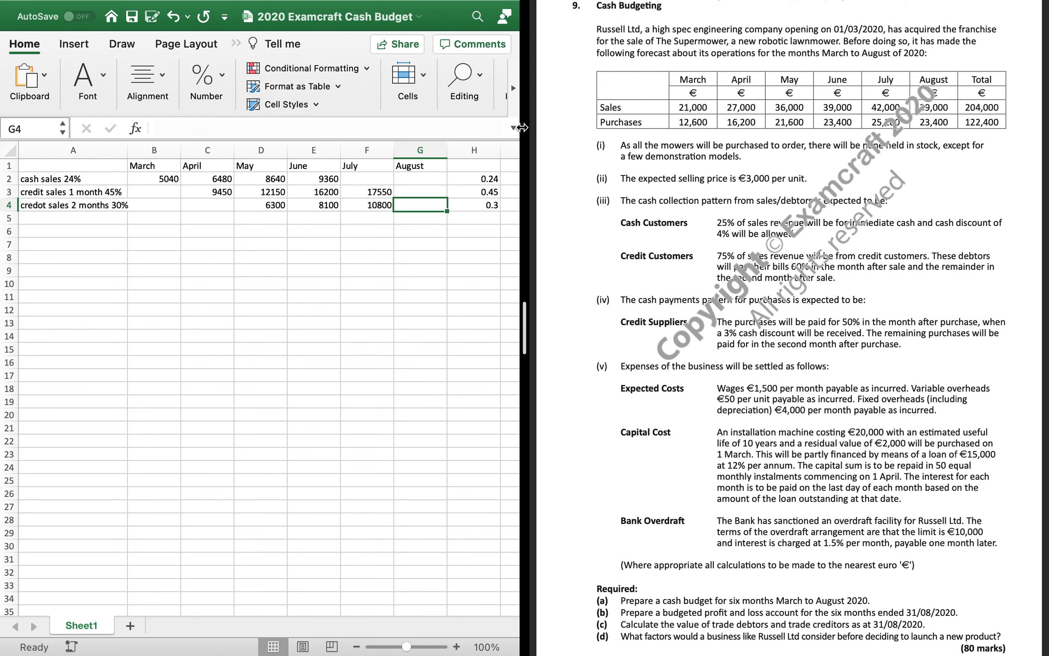
{"action": "type", "text": "="}
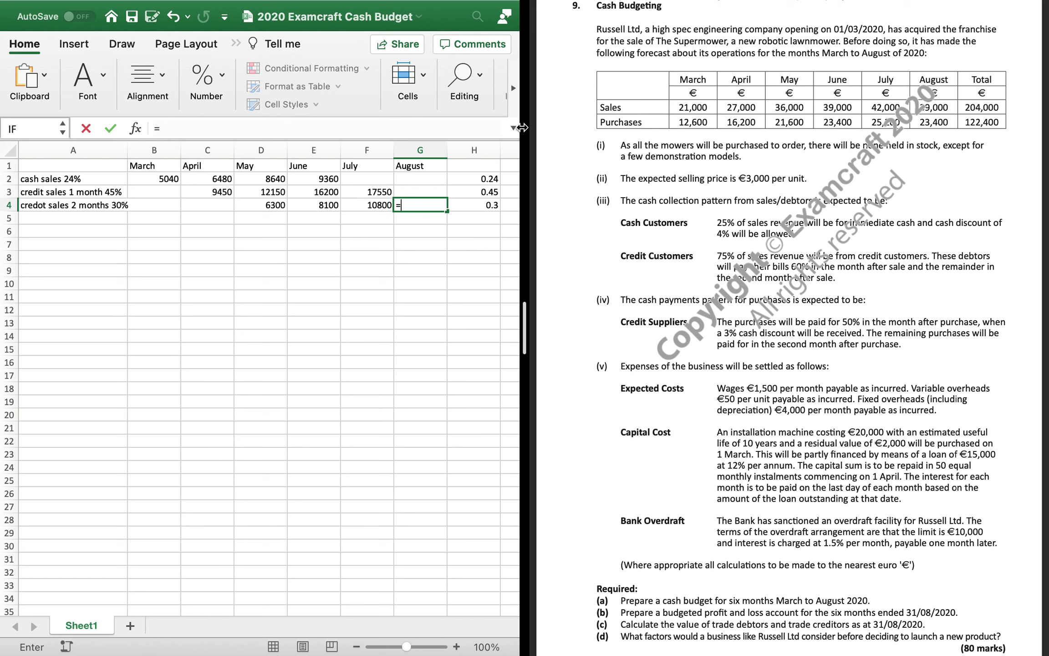
{"action": "type", "text": ".3*39000"}
{"action": "key", "text": "Return"}
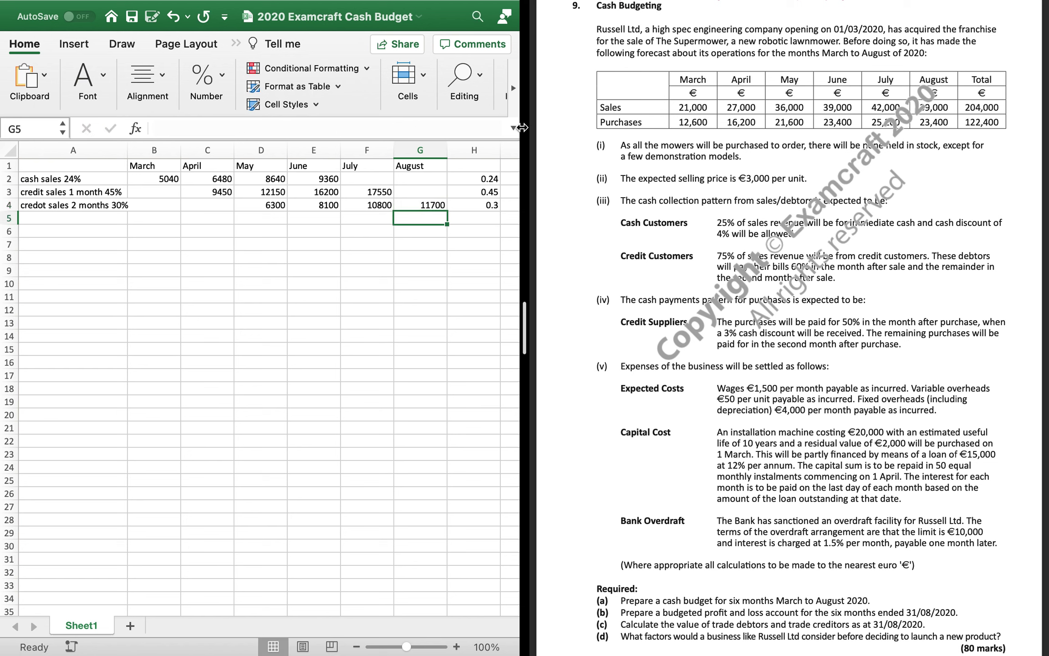
Calculate July's cash sales receipts in F2 with the formula =.24*42000
{"action": "key", "text": "Up"}
{"action": "key", "text": "Up"}
{"action": "key", "text": "Left"}
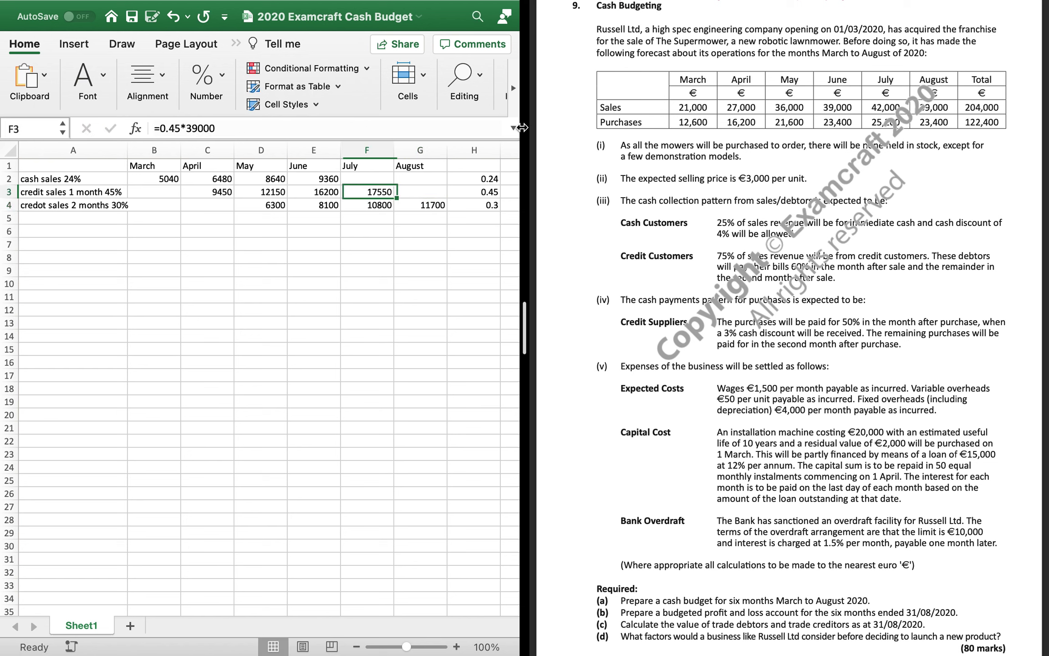
{"action": "key", "text": "Up"}
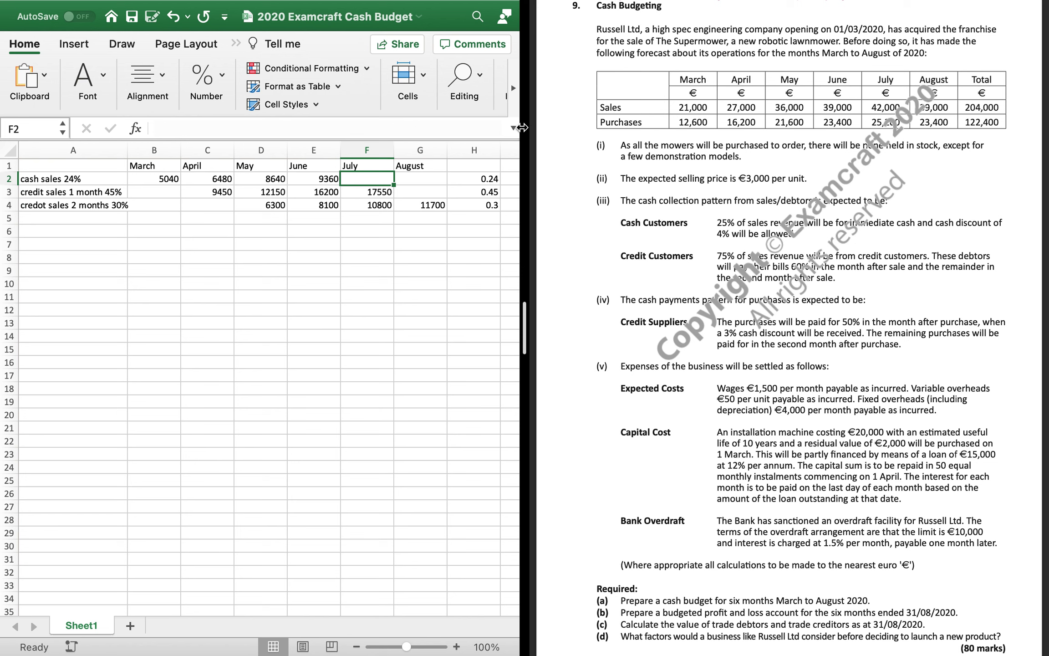
{"action": "type", "text": "=."}
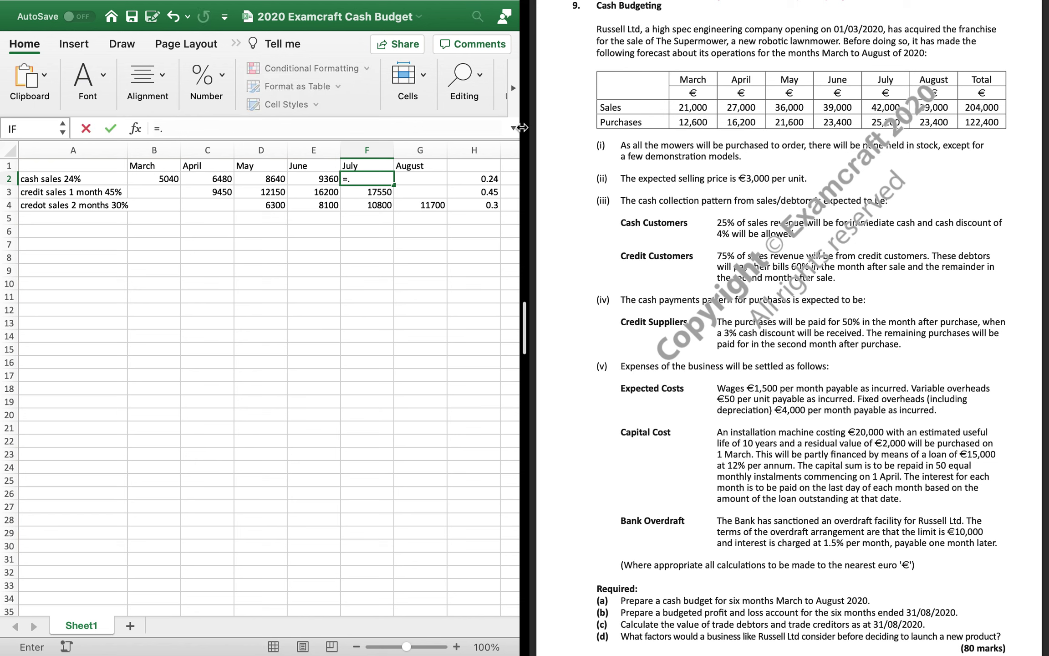
{"action": "type", "text": "24*42000"}
{"action": "key", "text": "Return"}
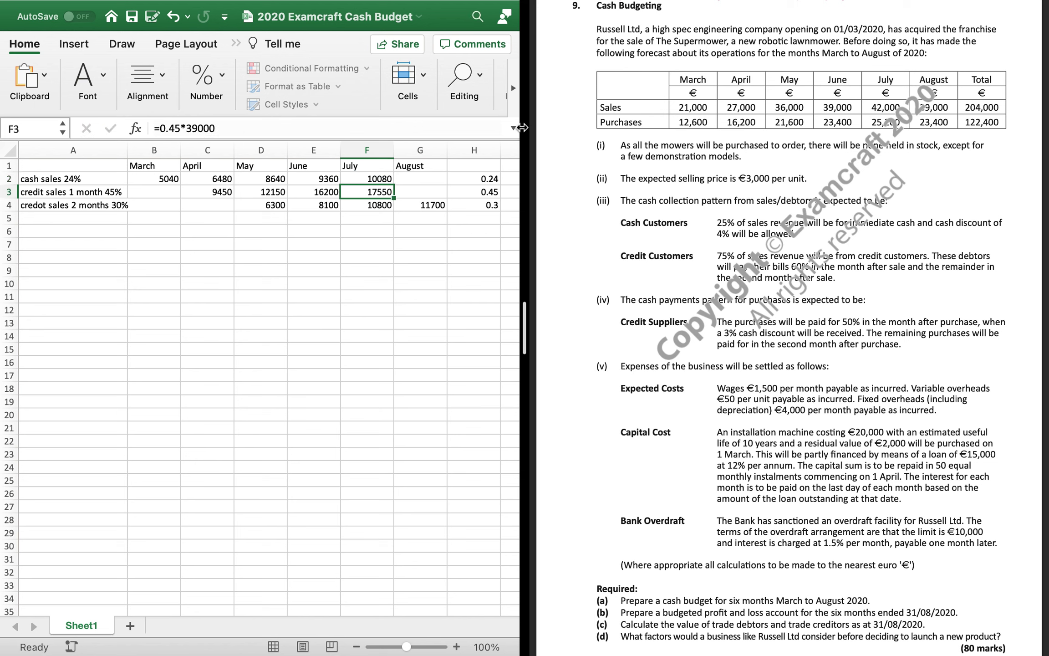
Calculate the one-month collection from July's credit sales in August (G3) with the formula =.45*43000
{"action": "key", "text": "Right"}
{"action": "type", "text": "="}
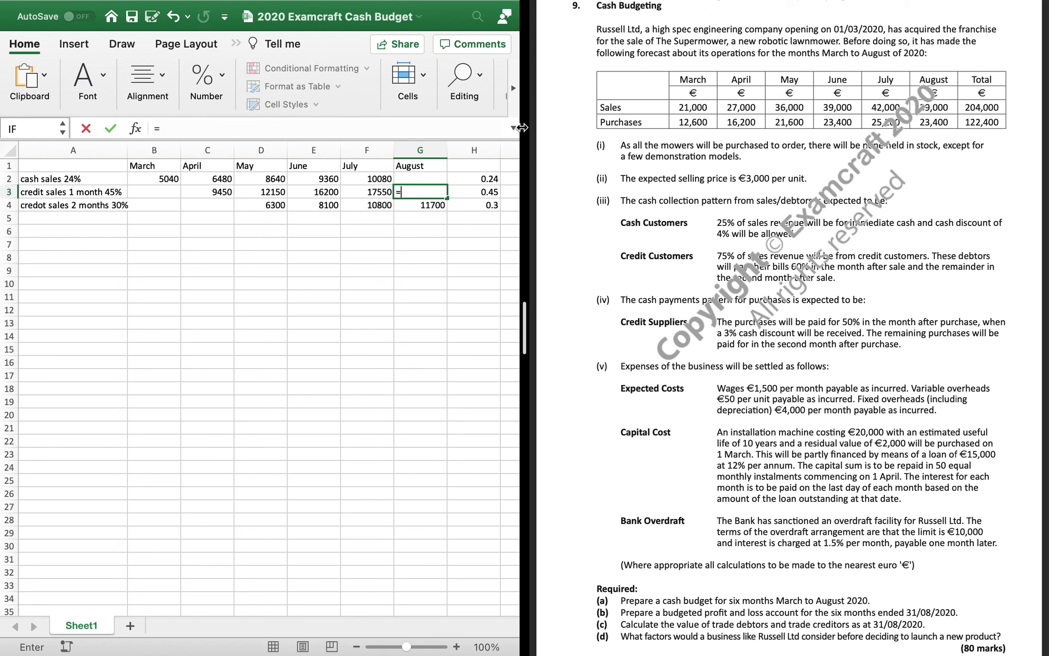
{"action": "type", "text": ".45*43000"}
{"action": "key", "text": "Return"}
{"action": "key", "text": "Up"}
Calculate August's cash sales receipts in G2 with the formula =.24*39000
{"action": "scroll", "coordinate": [867, 223], "scroll_direction": "up", "scroll_amount": 3}
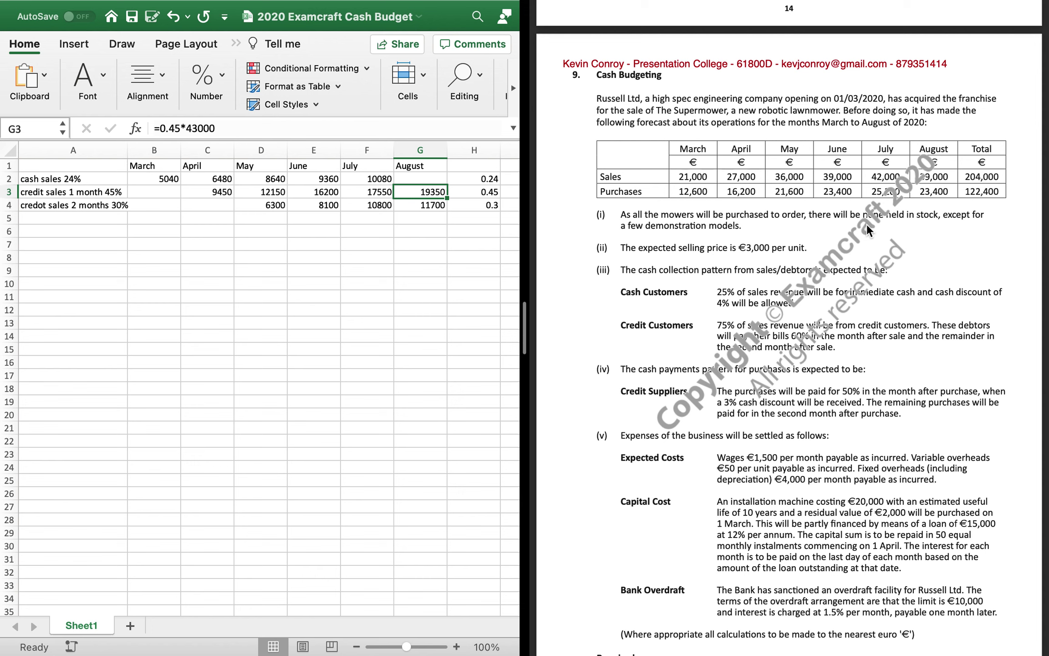
{"action": "left_click", "coordinate": [431, 181]}
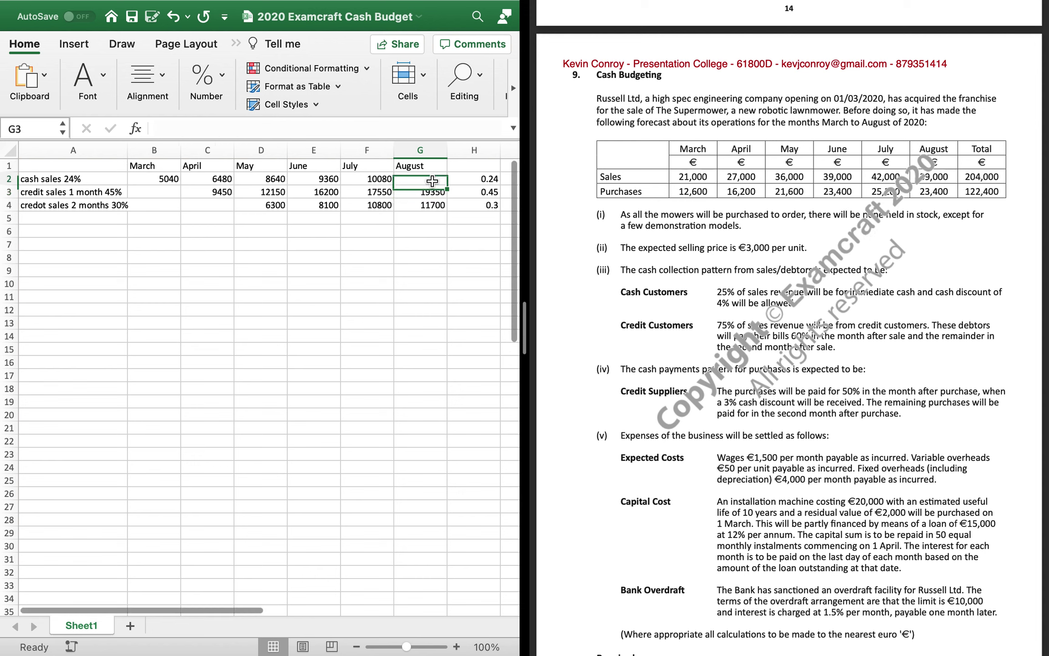
{"action": "type", "text": "=.24*"}
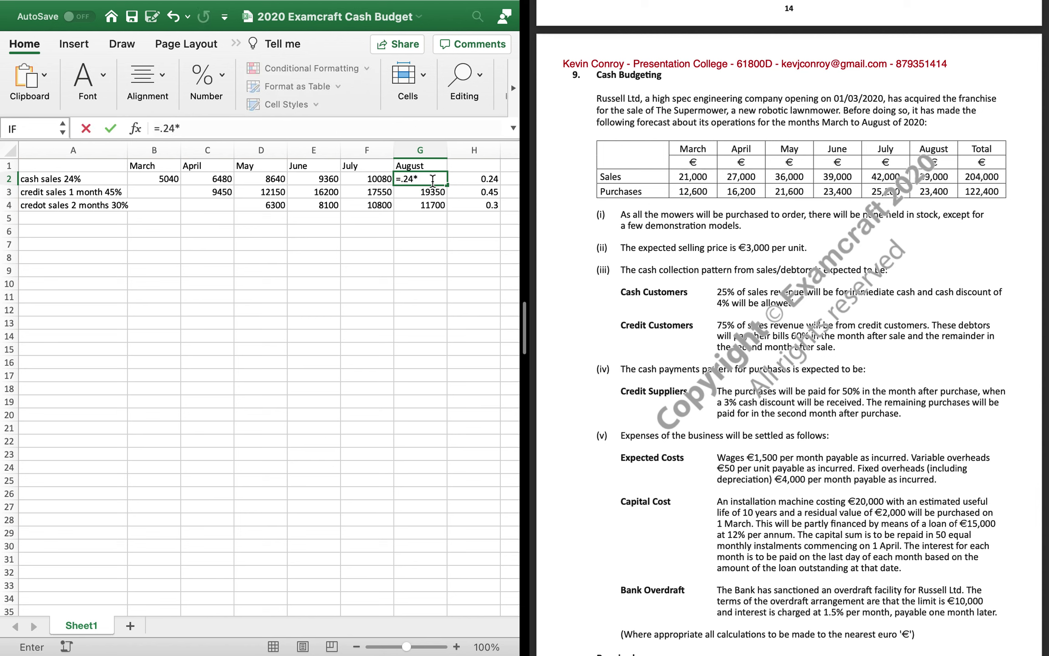
{"action": "type", "text": "39000"}
{"action": "key", "text": "Return"}
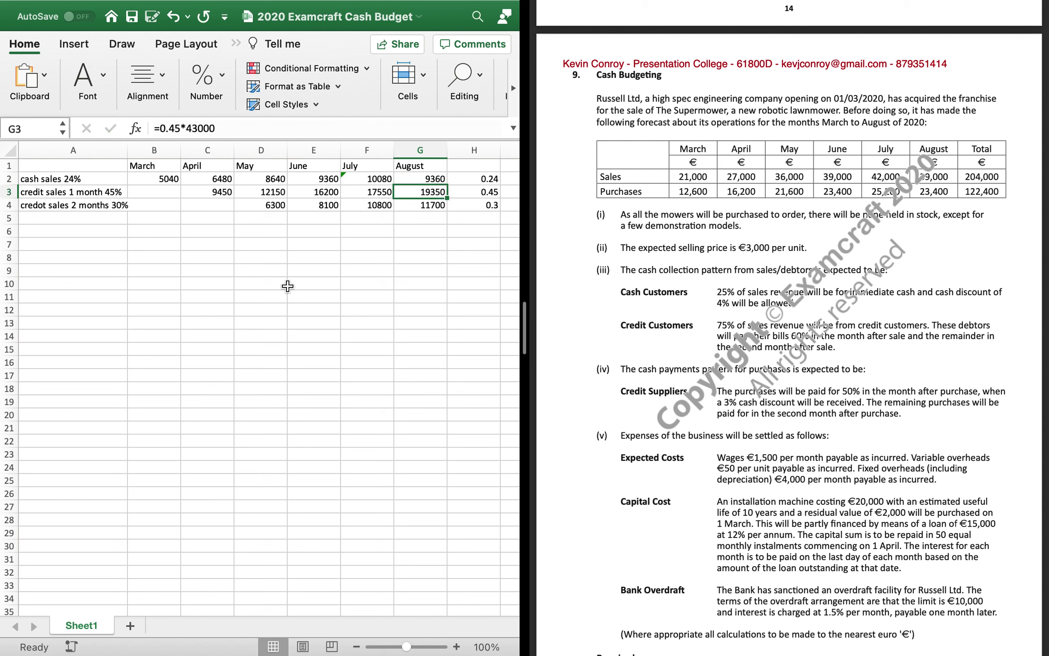
Total March's receipts in B5 with the formula =SUM(B2:B4)
{"action": "key", "text": "Down"}
{"action": "key", "text": "Left"}
{"action": "key", "text": "Down"}
{"action": "key", "text": "Left"}
{"action": "key", "text": "Left"}
{"action": "key", "text": "Left"}
{"action": "key", "text": "Left"}
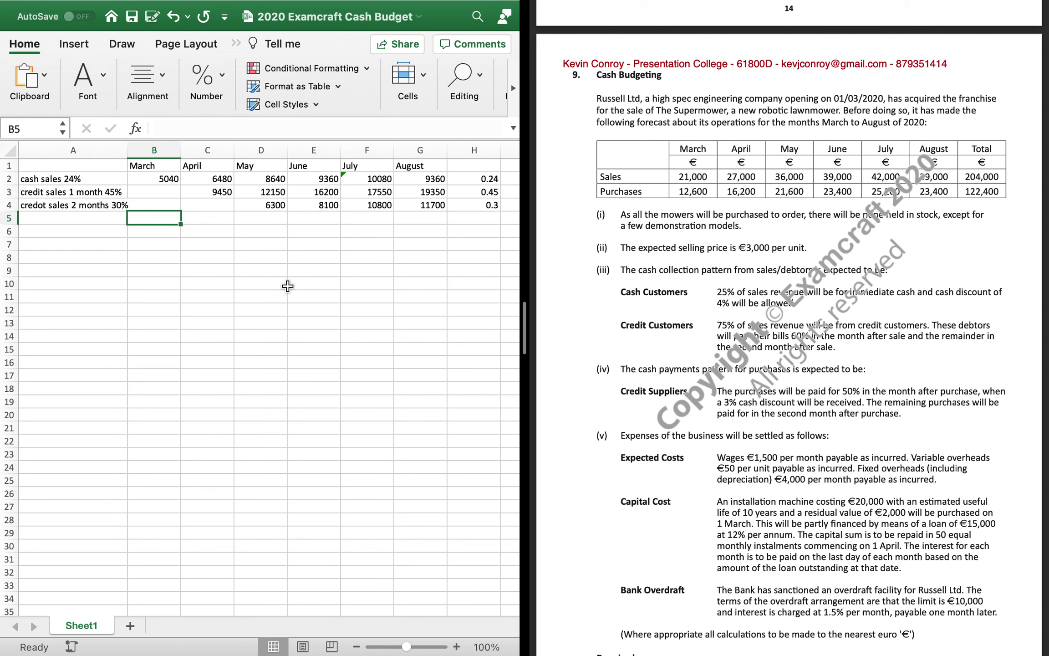
{"action": "type", "text": "=sum("}
{"action": "key", "text": "Up"}
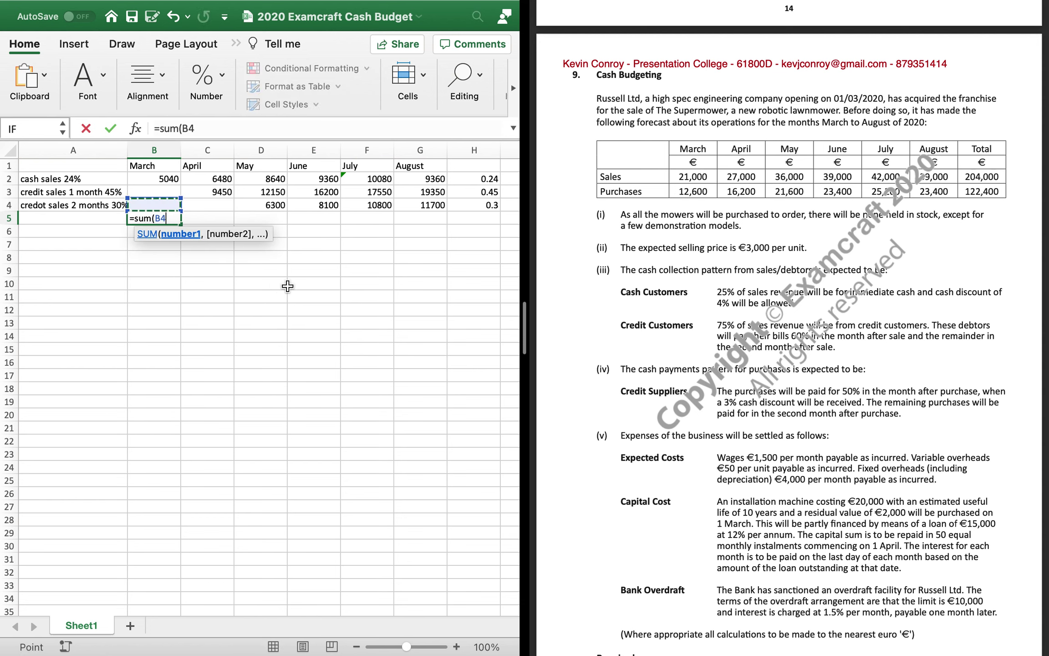
{"action": "key", "text": "shift+Up"}
{"action": "key", "text": "shift+Up"}
{"action": "type", "text": ")"}
{"action": "key", "text": "Return"}
Copy the March total formula from B5 across April to August (C5:G5)
{"action": "key", "text": "Up"}
{"action": "key", "text": "super+c"}
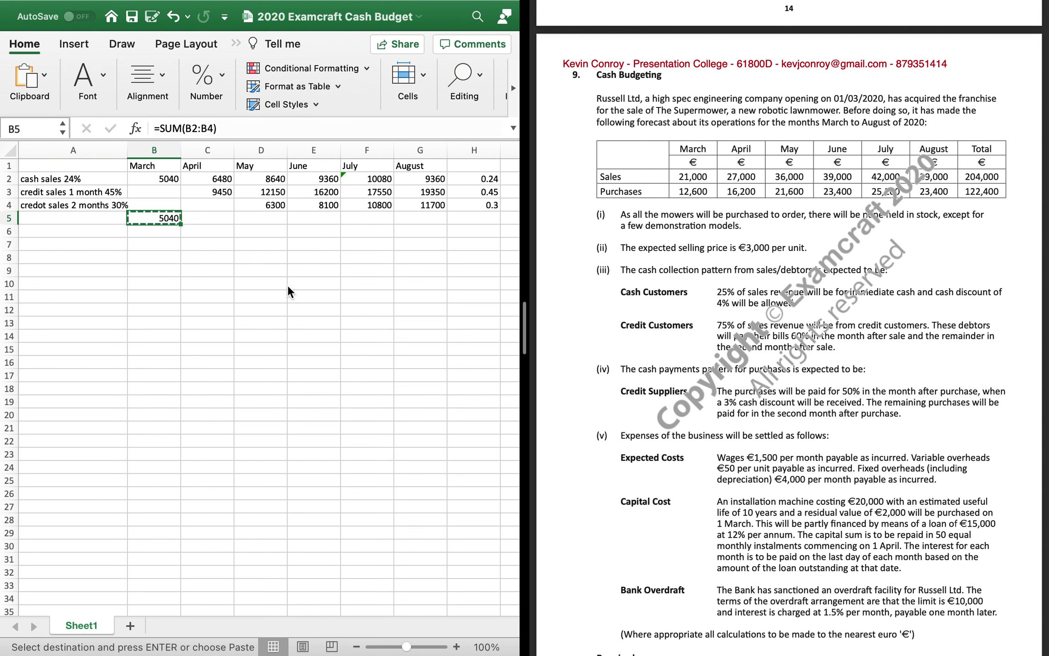
{"action": "key", "text": "Right"}
{"action": "key", "text": "shift+Right"}
{"action": "key", "text": "shift+Right"}
{"action": "key", "text": "shift+Right"}
{"action": "key", "text": "shift+Right"}
{"action": "key", "text": "shift+Right"}
{"action": "key", "text": "shift+Left"}
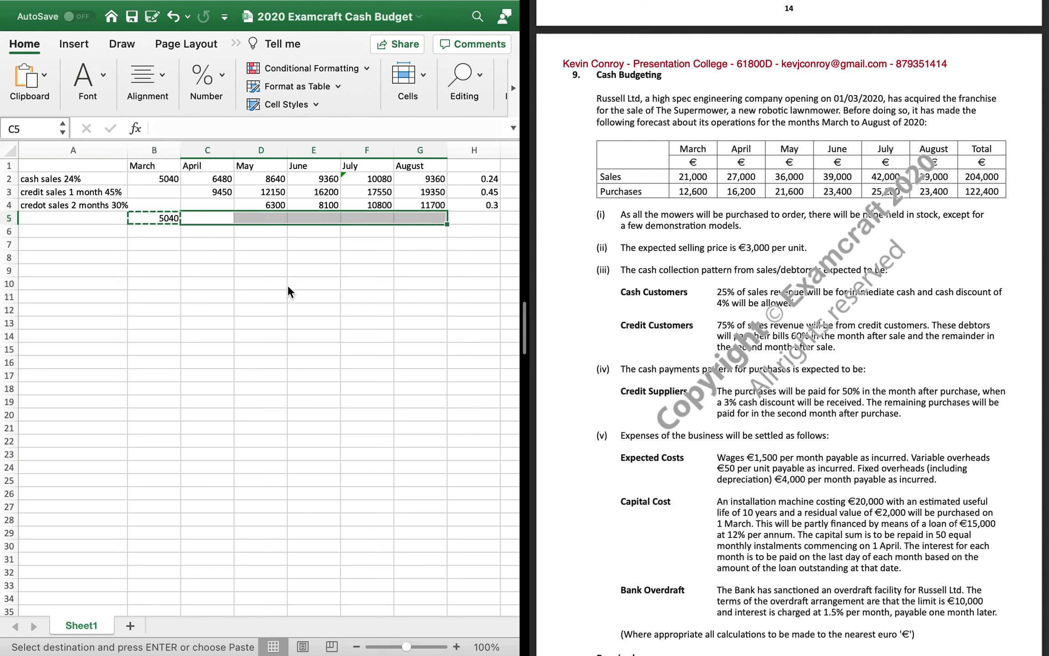
{"action": "key", "text": "super+v"}
{"action": "key", "text": "Escape"}
{"action": "left_click", "coordinate": [214, 337]}
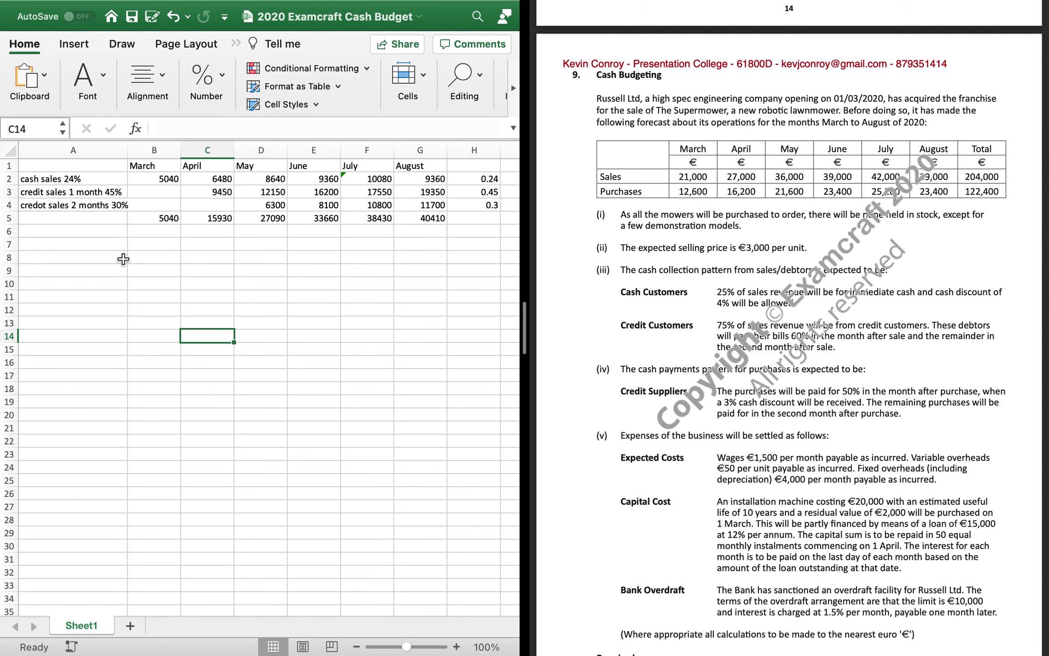
Bold the monthly receipt totals from March to August in B5:G5
{"action": "left_click", "coordinate": [114, 247]}
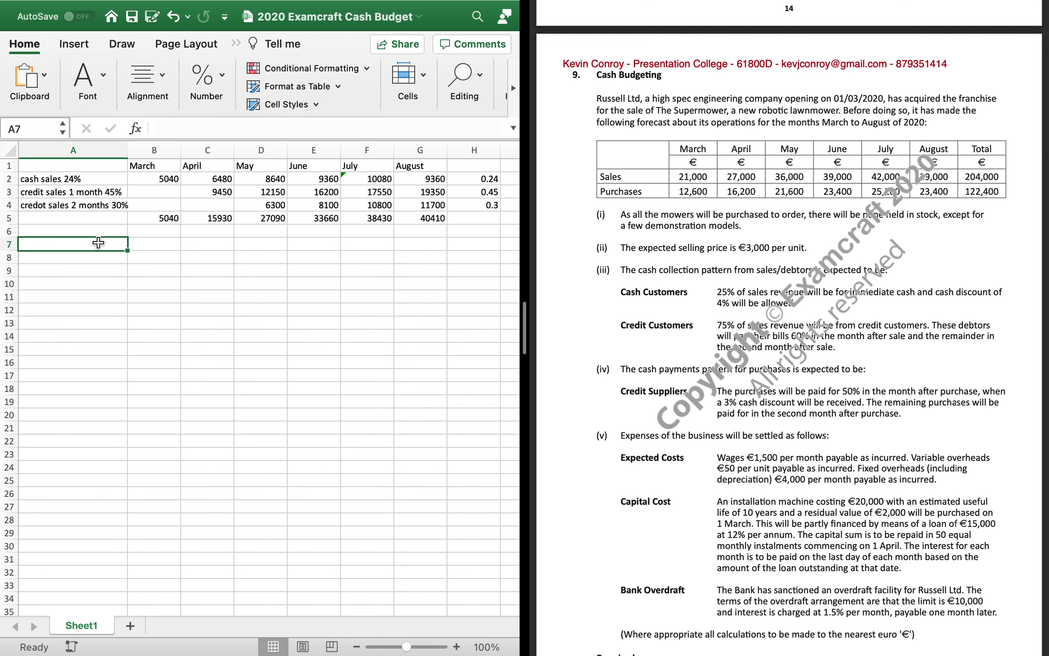
{"action": "left_click", "coordinate": [64, 228]}
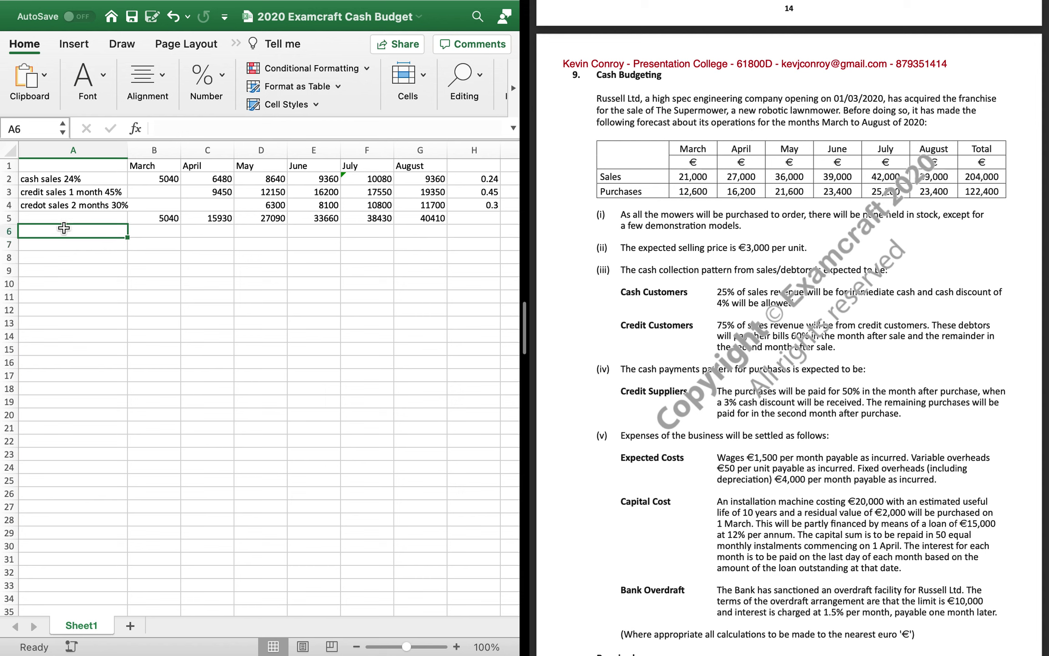
{"action": "key", "text": "Down"}
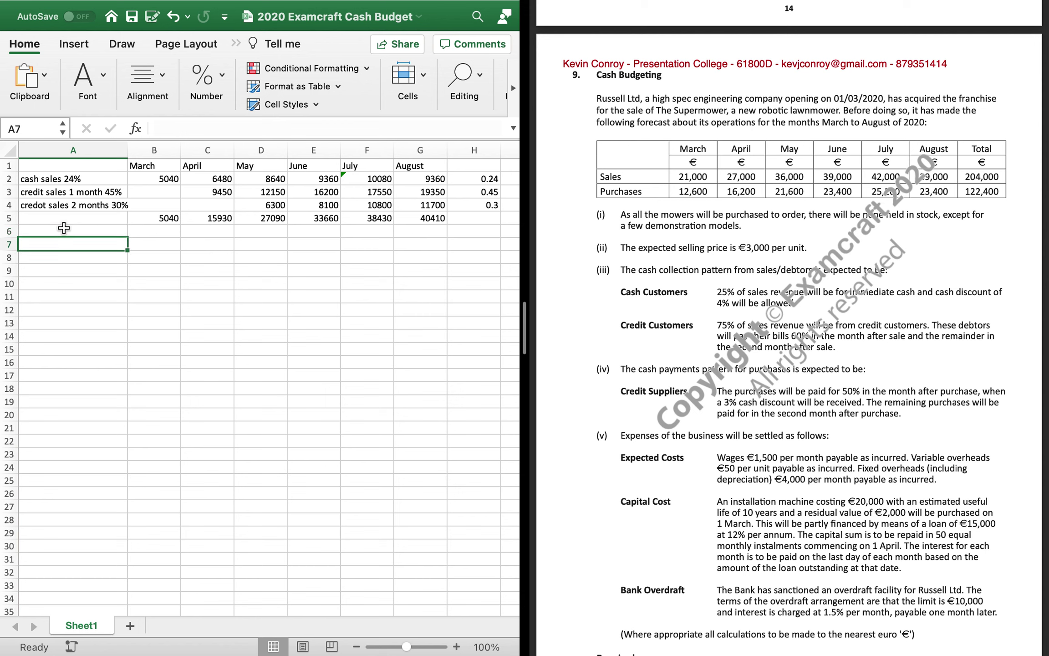
{"action": "key", "text": "Up"}
{"action": "key", "text": "Up"}
{"action": "key", "text": "Right"}
{"action": "key", "text": "shift+Right"}
{"action": "key", "text": "shift+Right"}
{"action": "key", "text": "shift+Right"}
{"action": "key", "text": "shift+Right"}
{"action": "key", "text": "shift+Right"}
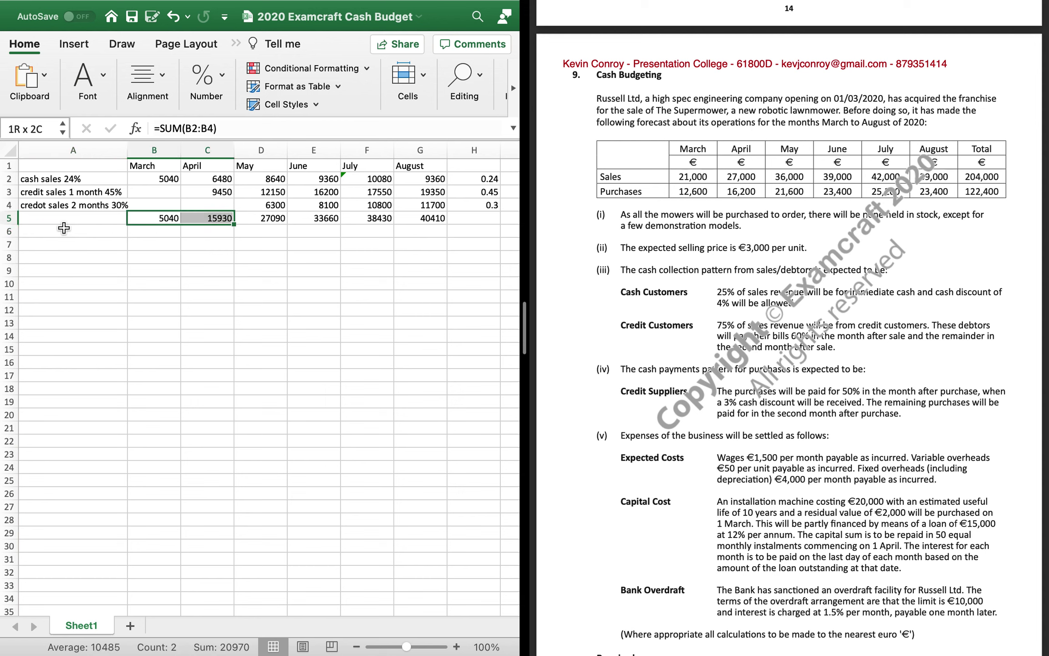
{"action": "key", "text": "super+b"}
Enter the heading Payments in A6 and the label purchases in A7
{"action": "left_click", "coordinate": [64, 230]}
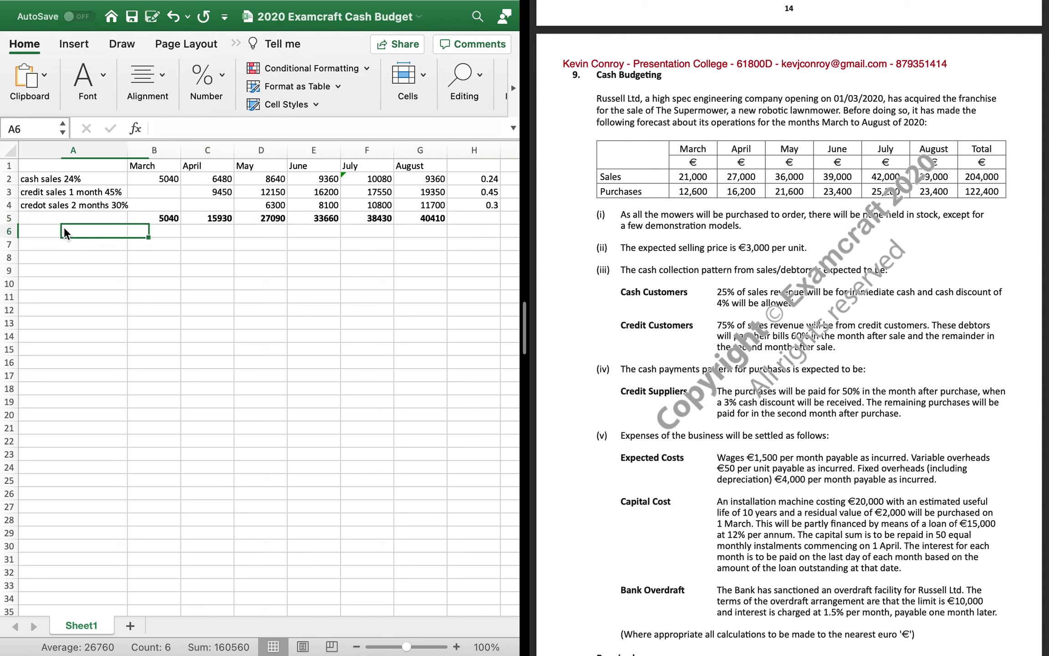
{"action": "type", "text": "Payments"}
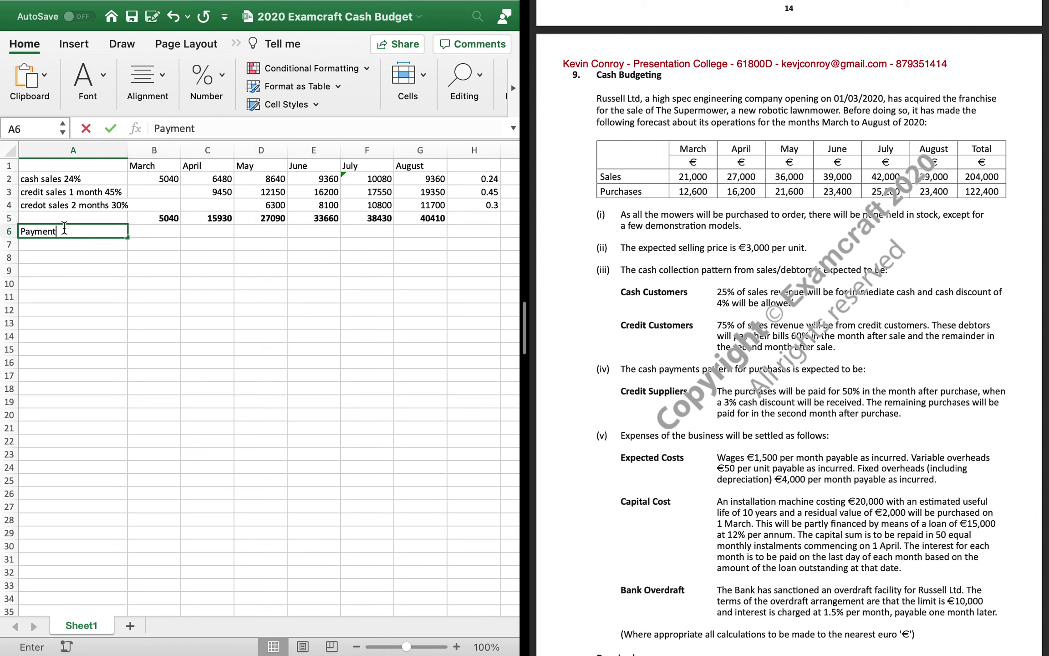
{"action": "key", "text": "Return"}
{"action": "type", "text": "purchases"}
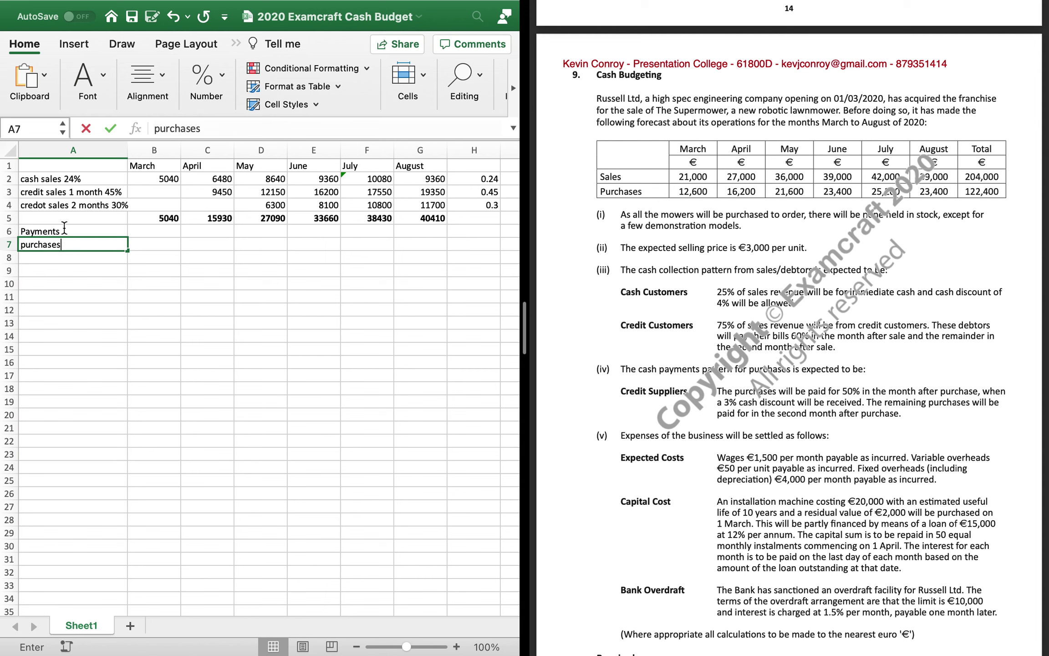
{"action": "key", "text": "Return"}
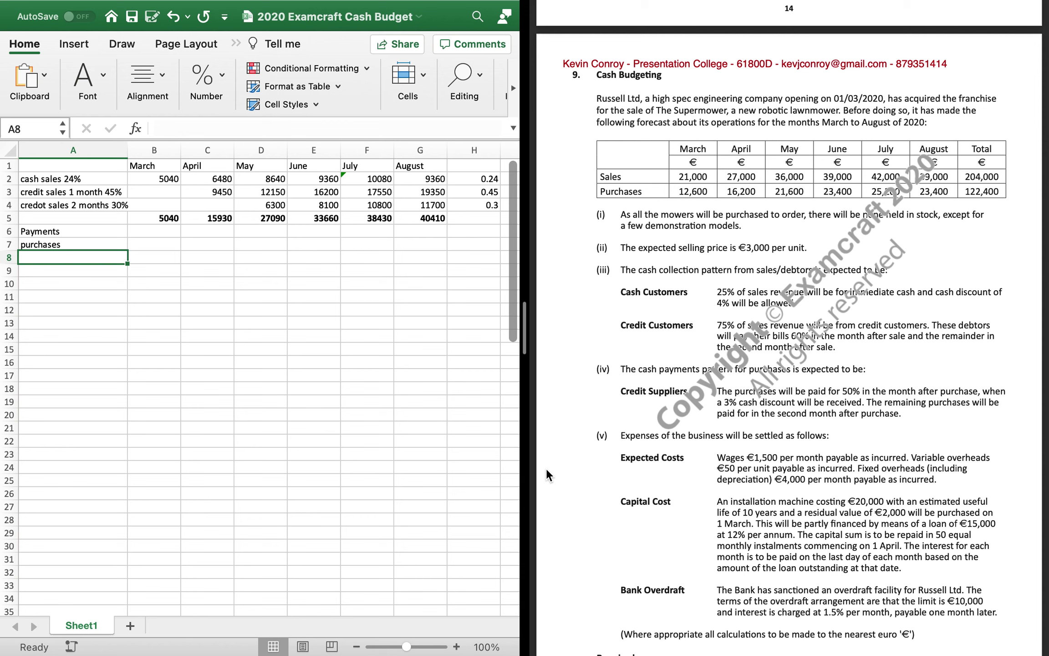
Change the A7 label to "purchases cr 1 month" and enter 0 for March in B7
{"action": "double_click", "coordinate": [90, 244]}
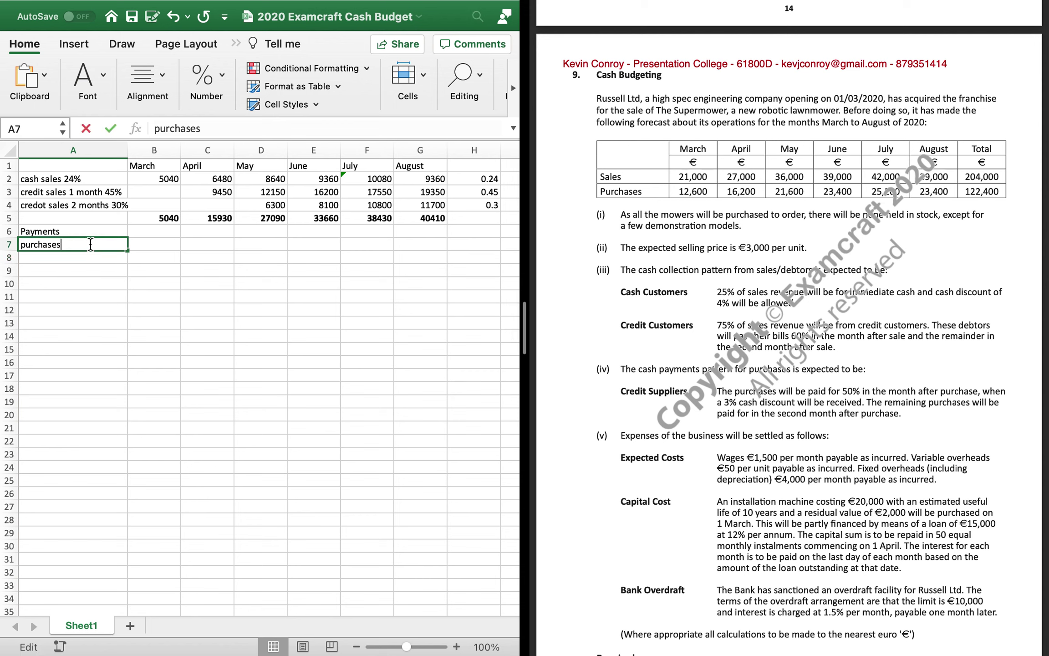
{"action": "type", "text": "cr 1 months"}
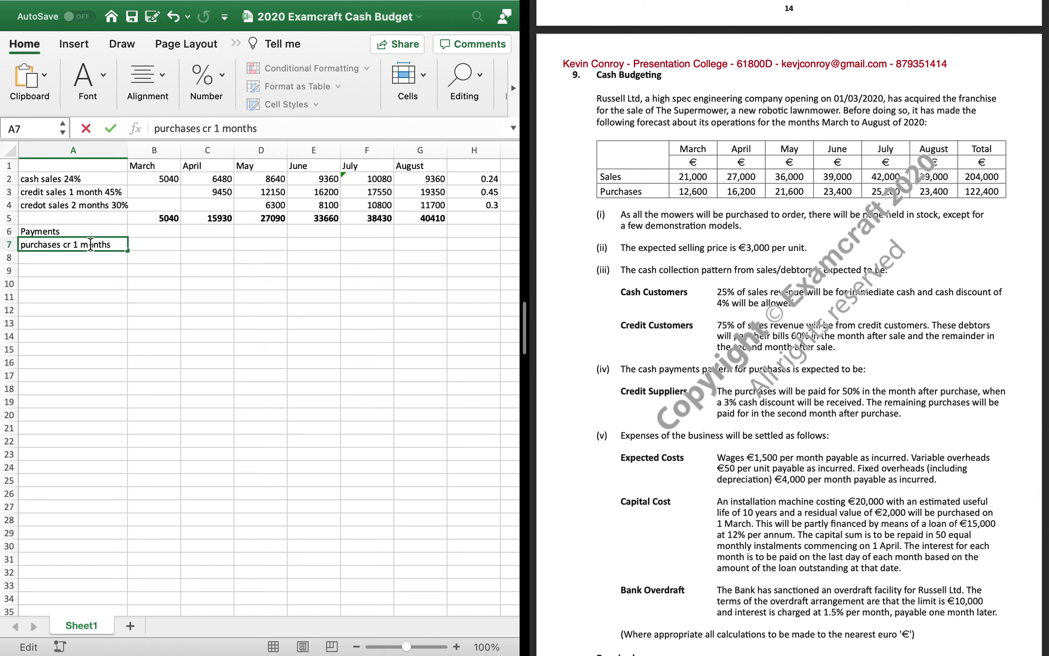
{"action": "key", "text": "BackSpace"}
{"action": "left_click", "coordinate": [165, 246]}
{"action": "type", "text": "0"}
{"action": "key", "text": "Return"}
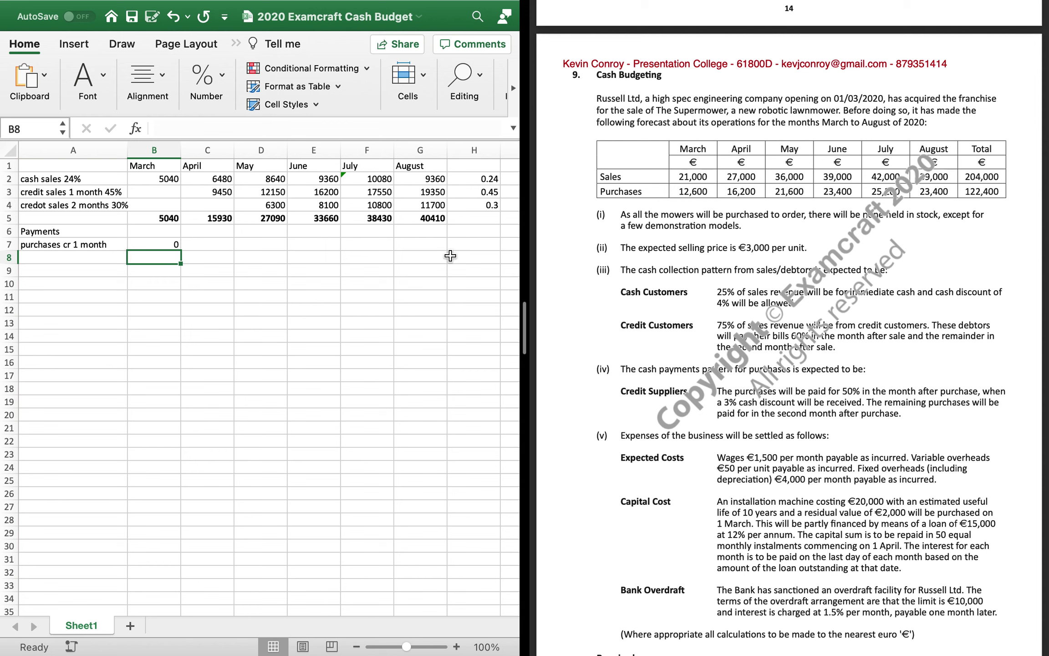
Calculate the discounted one-month payment rate in H7 with =.97*.5 and append .485 to the A7 label
{"action": "left_click", "coordinate": [476, 245]}
{"action": "type", "text": "=."}
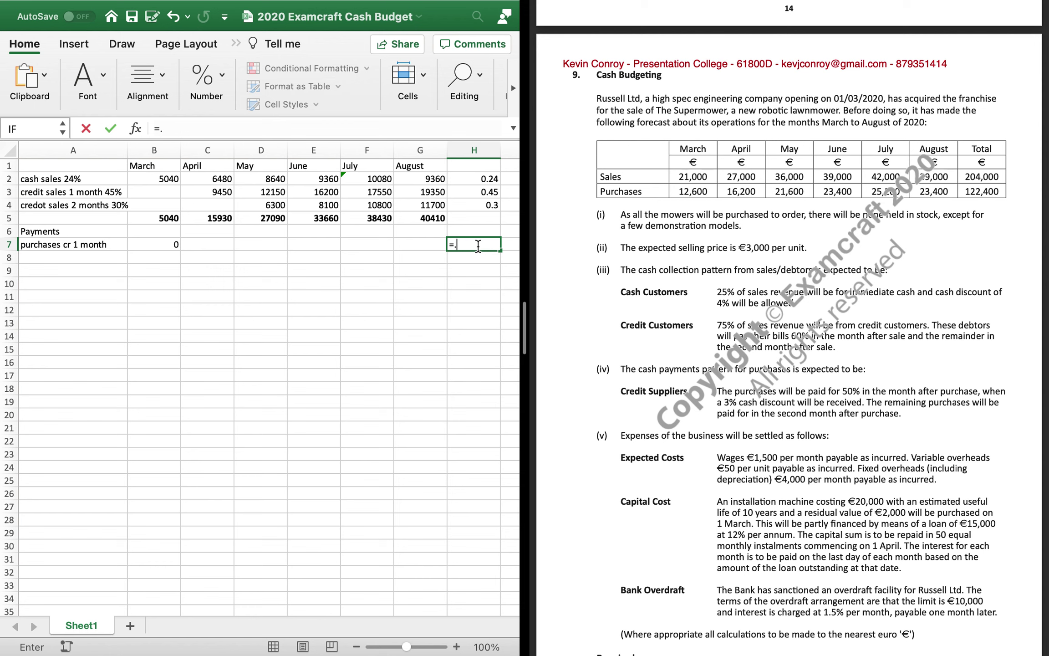
{"action": "type", "text": "97*.5"}
{"action": "key", "text": "Return"}
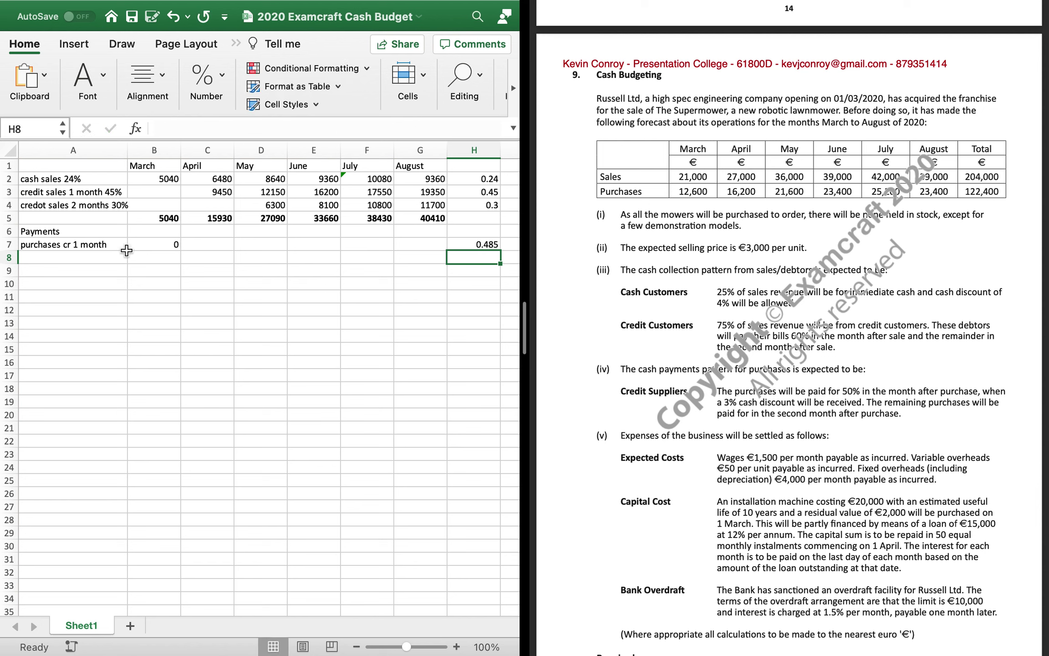
{"action": "double_click", "coordinate": [120, 249]}
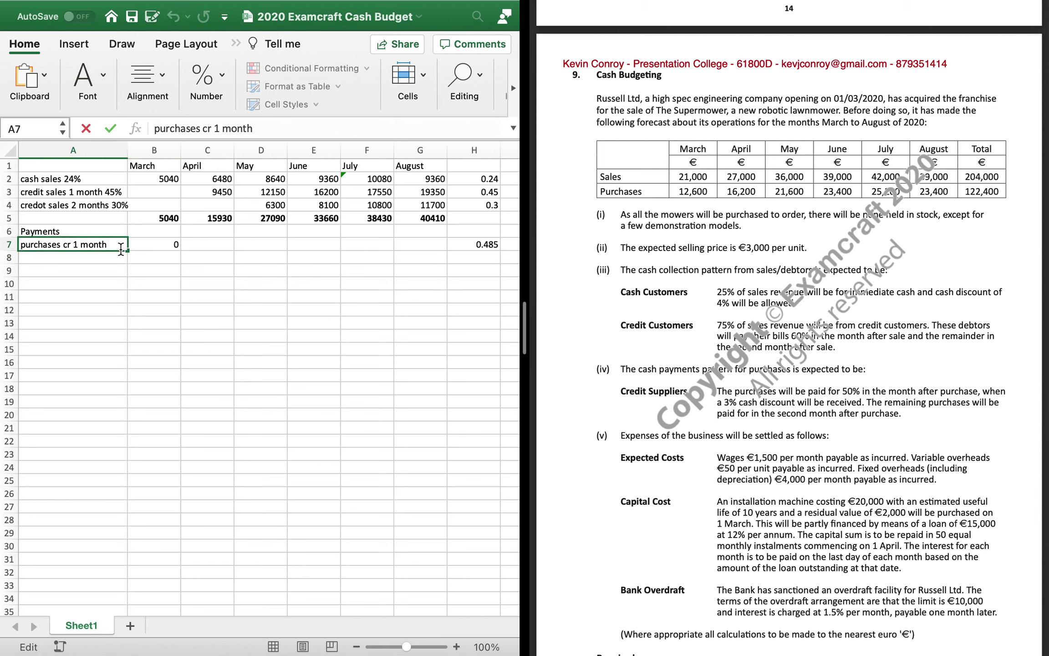
{"action": "type", "text": ".485"}
{"action": "key", "text": "Return"}
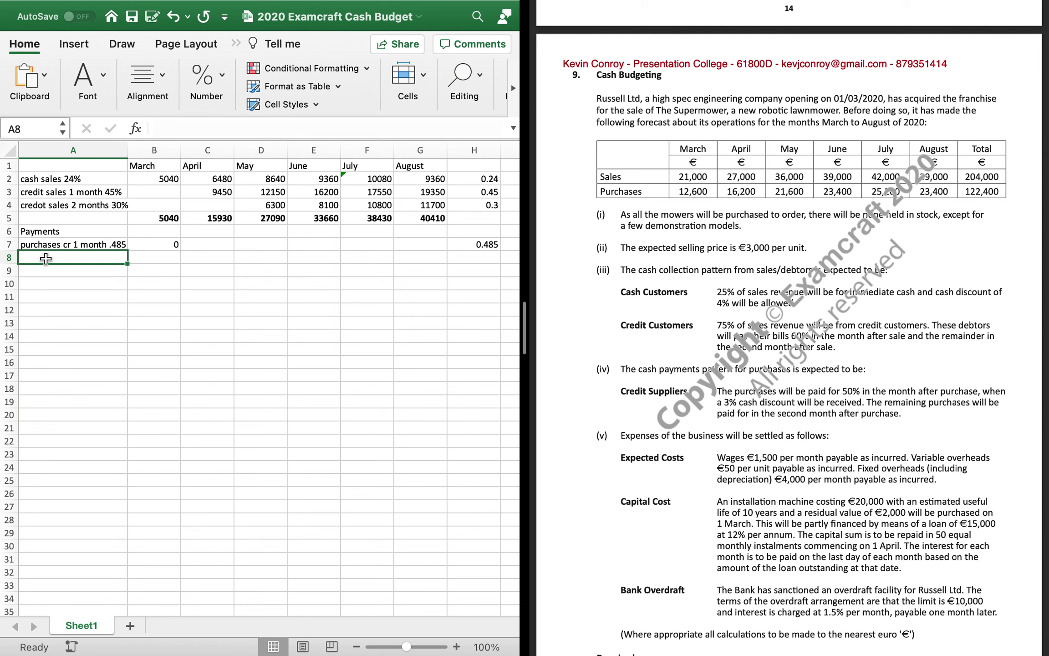
Label A8 "purchases 2 months .5" and enter 0 for March and April in B8:C8
{"action": "type", "text": "pr"}
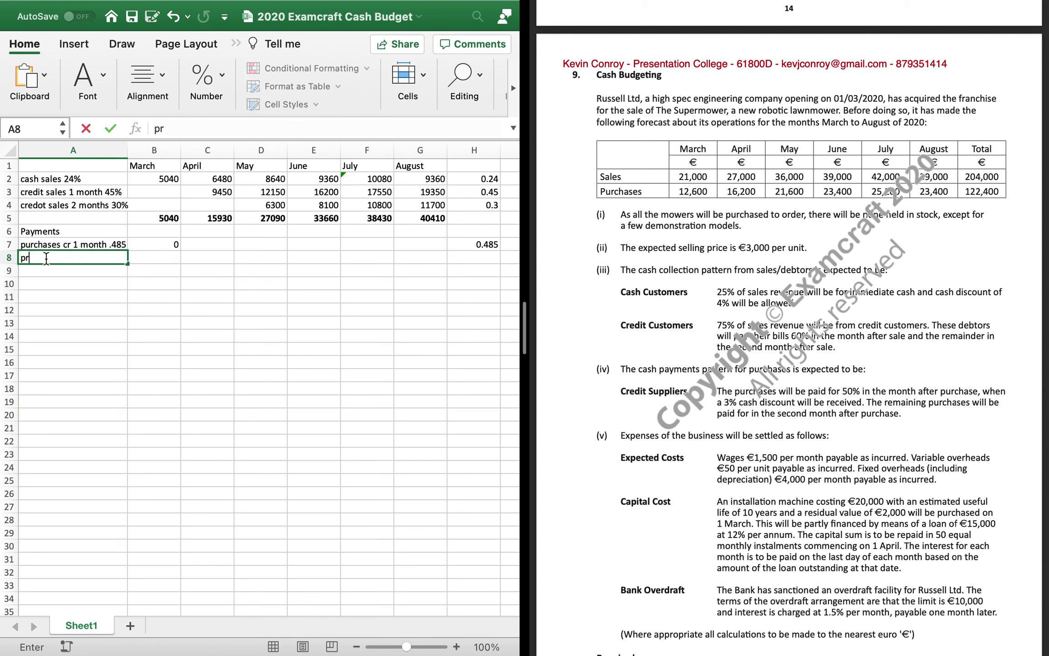
{"action": "key", "text": "BackSpace"}
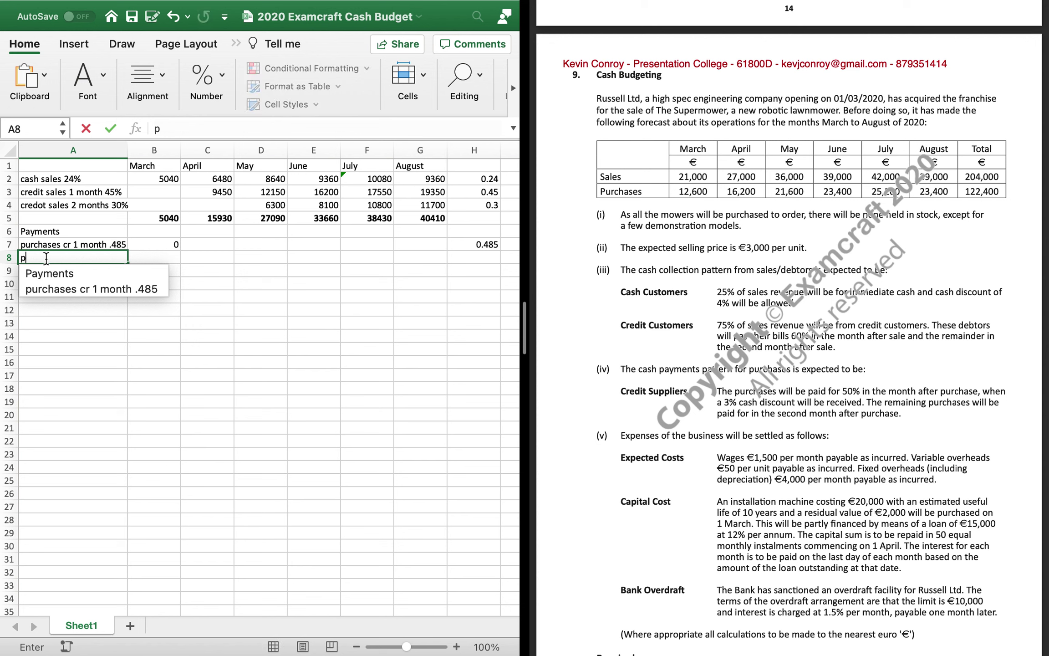
{"action": "type", "text": "urca"}
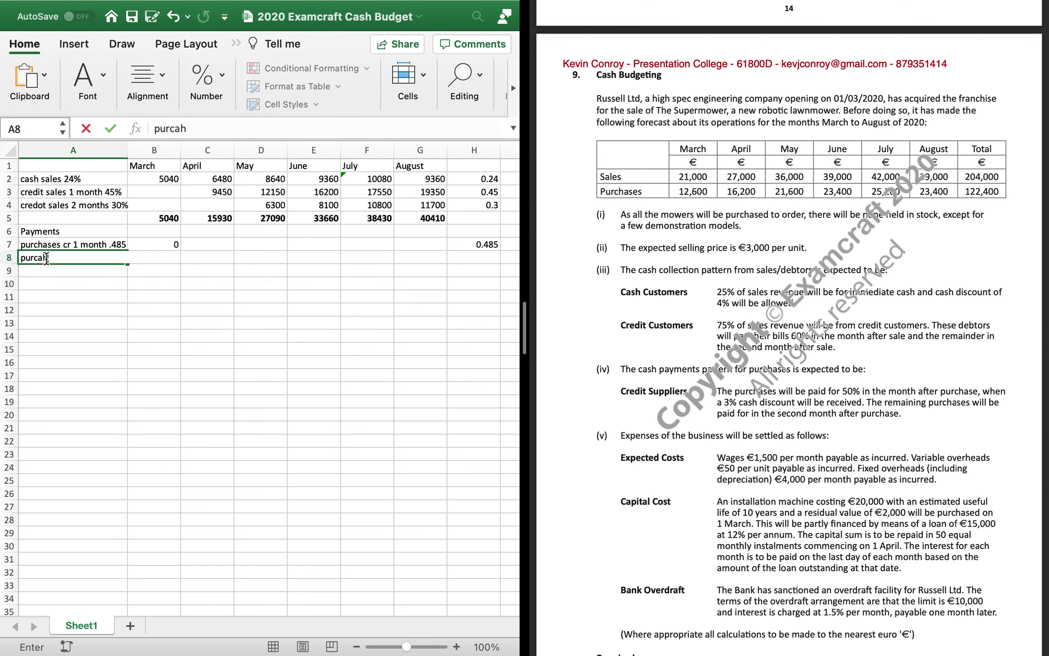
{"action": "key", "text": "BackSpace"}
{"action": "type", "text": "hases "}
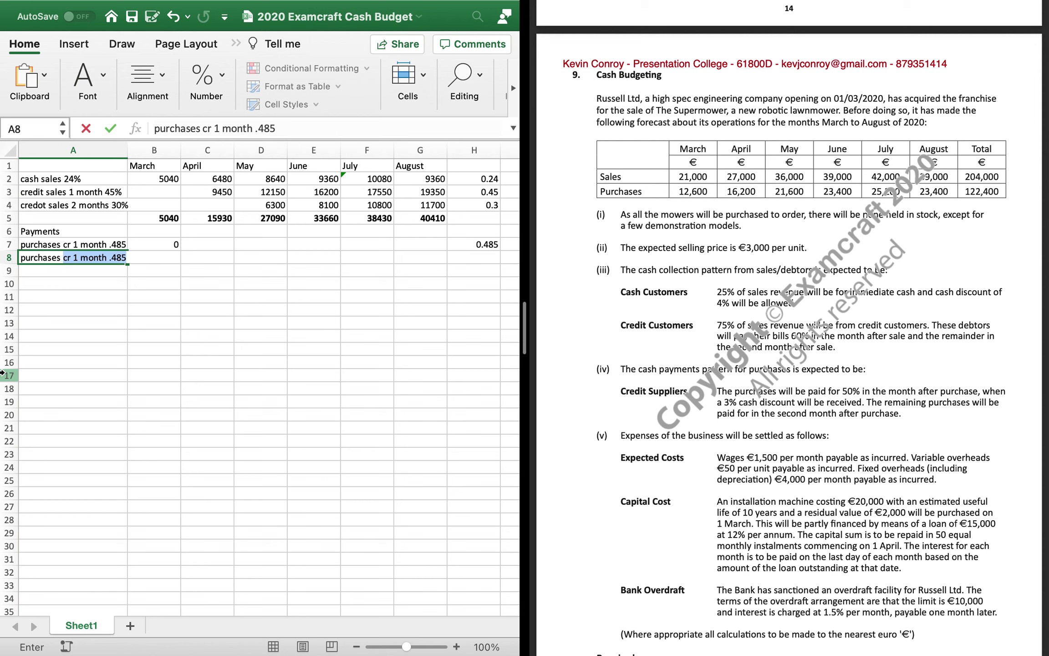
{"action": "type", "text": "2 months"}
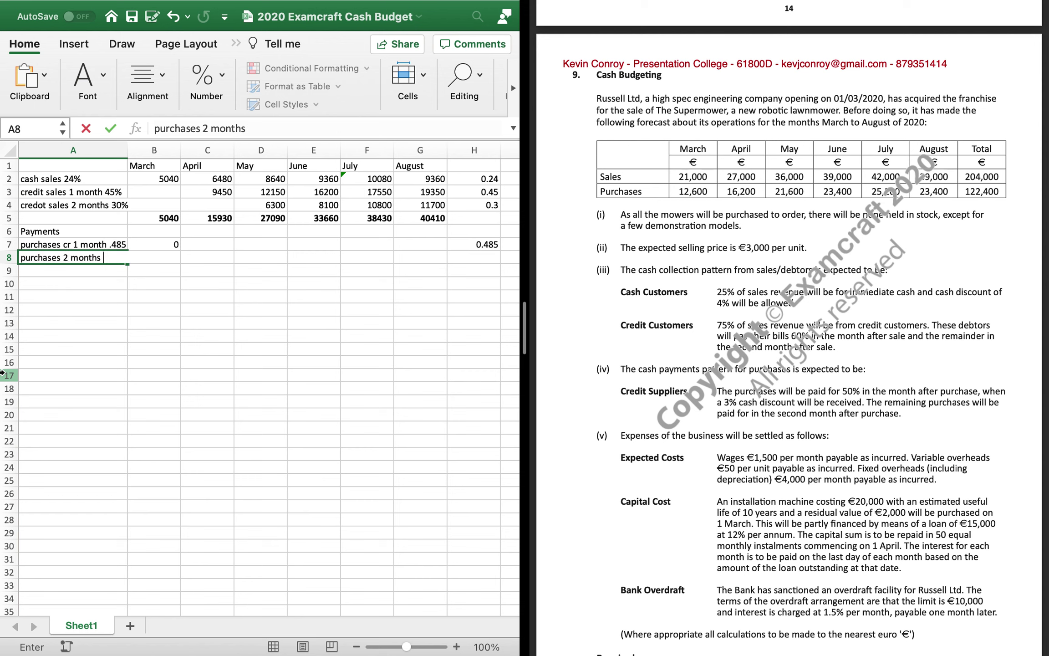
{"action": "type", "text": " .5"}
{"action": "key", "text": "Tab"}
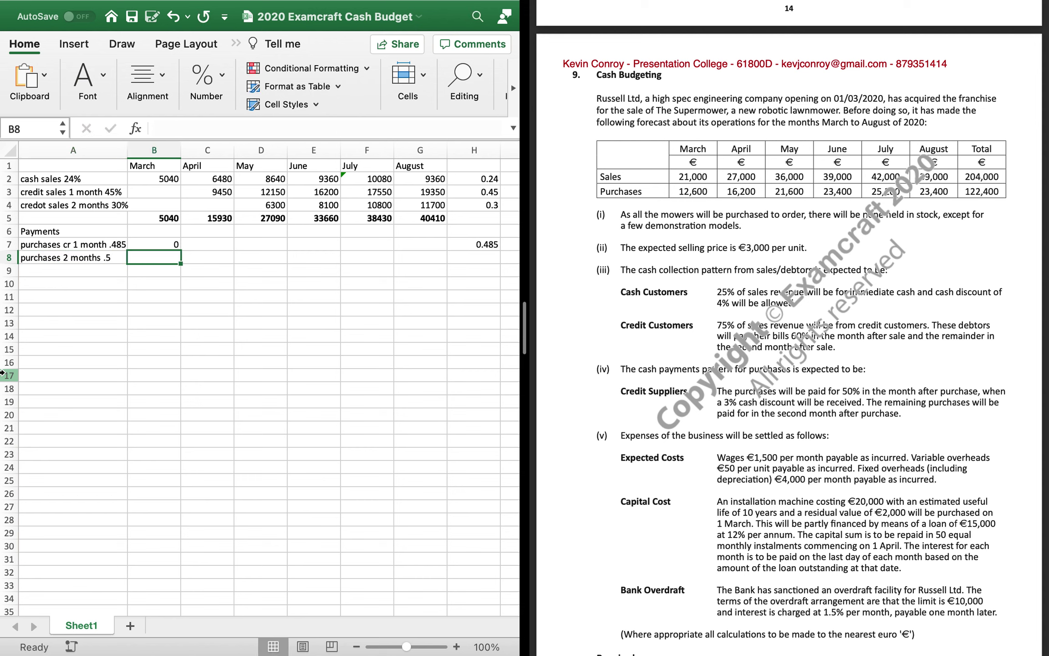
{"action": "key", "text": "ctrl+v"}
{"action": "key", "text": "Right"}
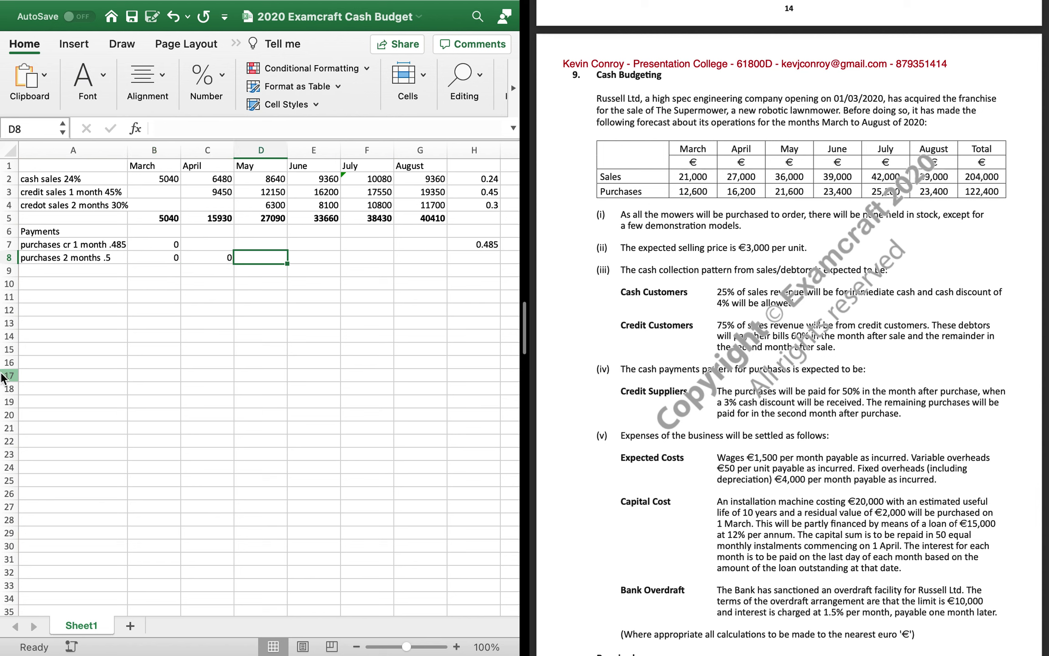
Calculate April's one-month payment for March purchases in C7 with the formula =.485*12600
{"action": "key", "text": "Up"}
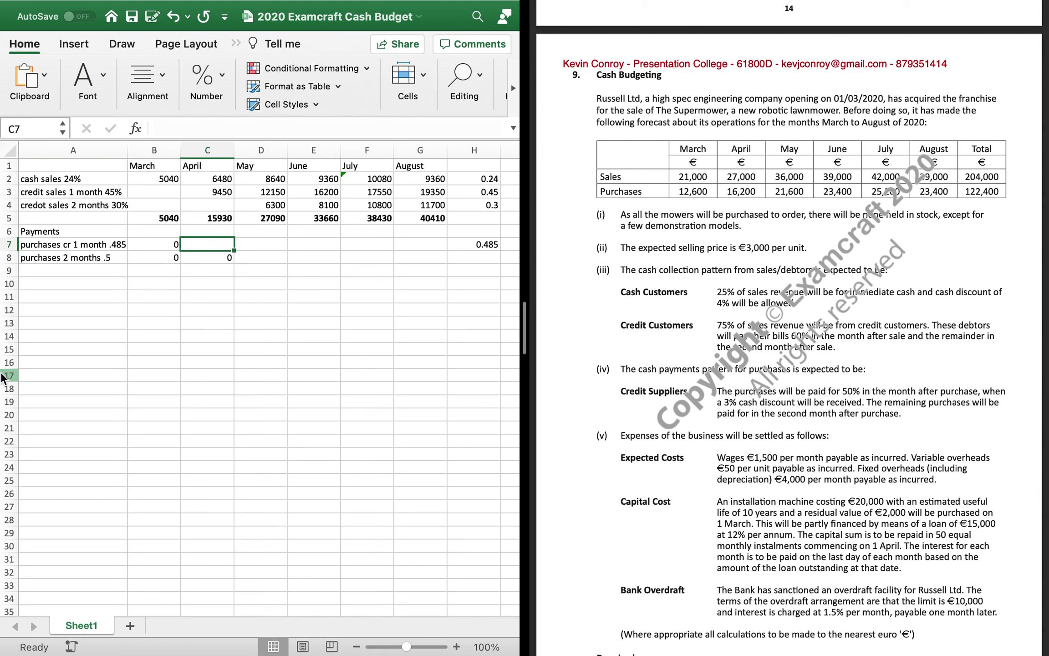
{"action": "type", "text": "=."}
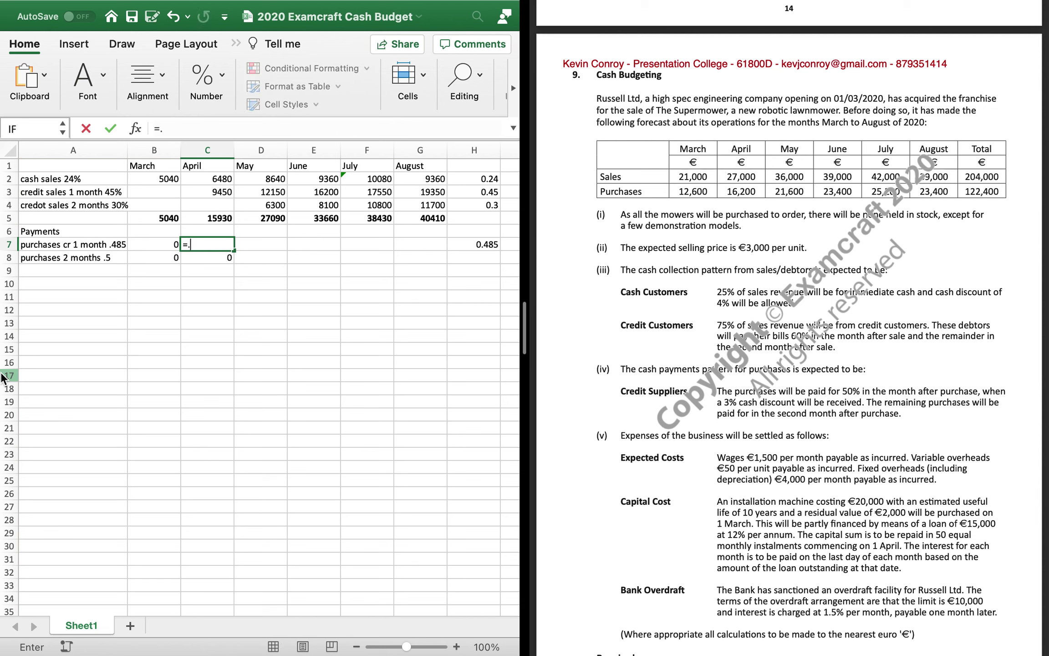
{"action": "type", "text": "485*126"}
{"action": "key", "text": "Return"}
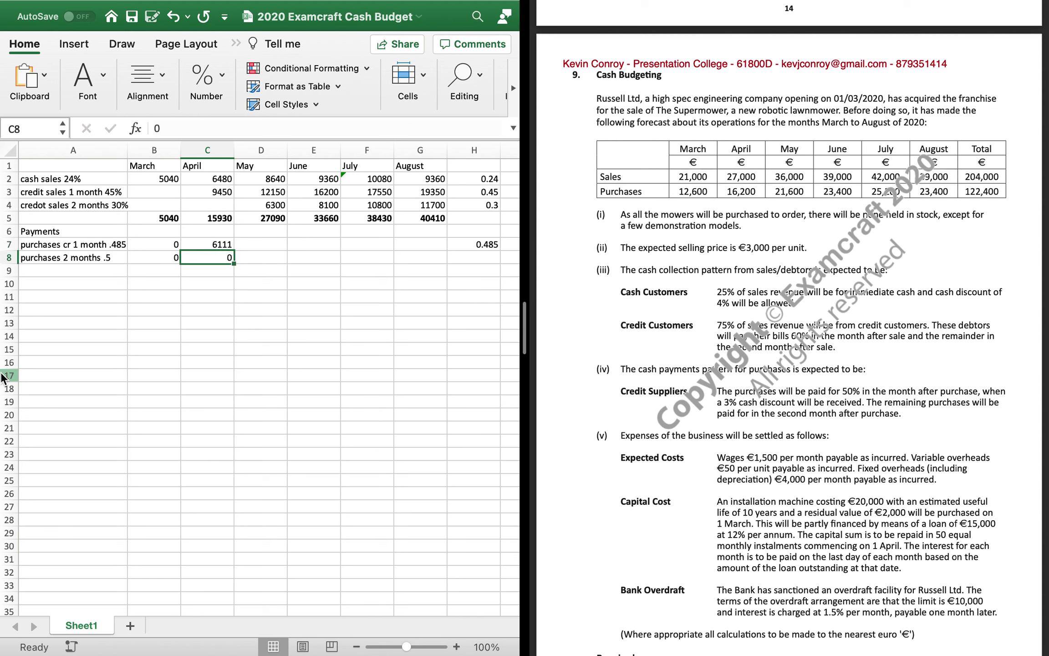
Enter 63000 as May's two-month purchases payment in D8
{"action": "key", "text": "Right"}
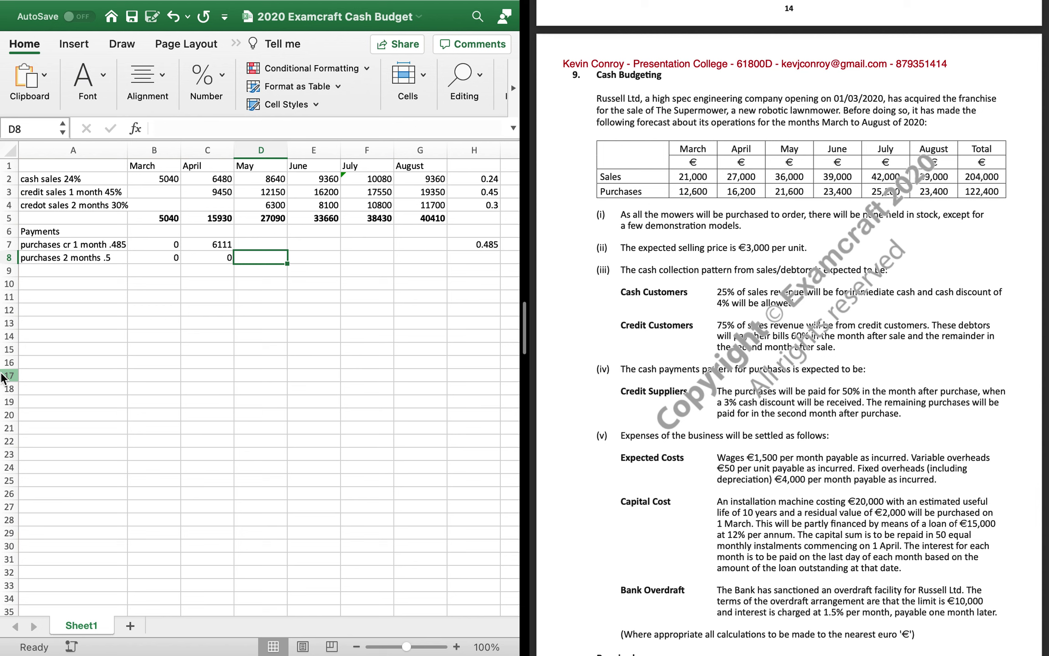
{"action": "type", "text": "63000"}
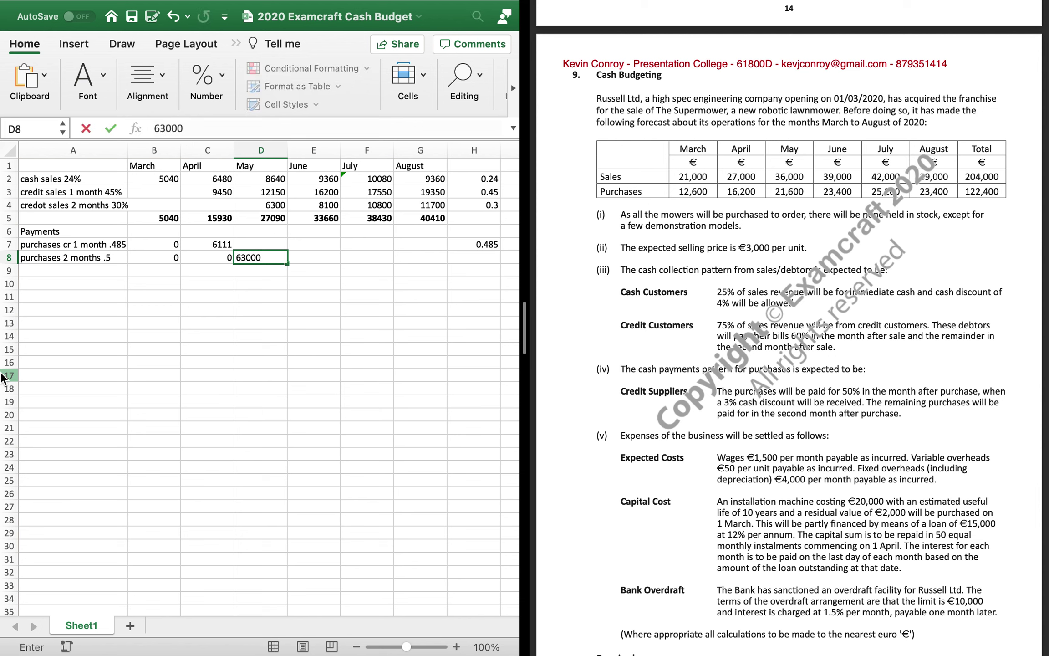
{"action": "key", "text": "Up"}
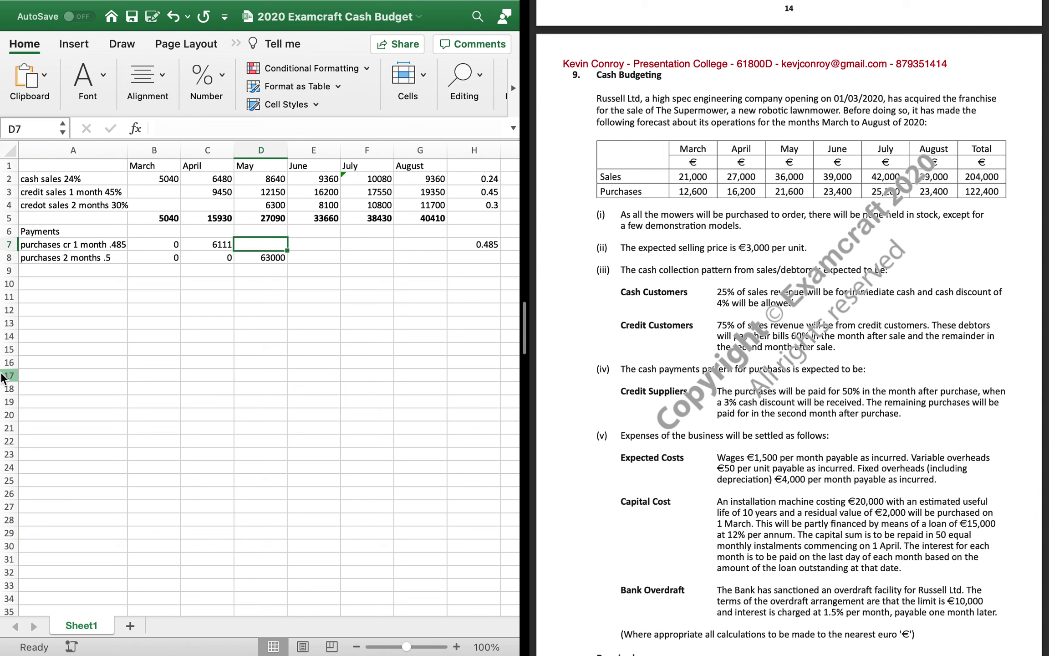
Calculate May's one-month purchases payment in D7 with the formula =.485*162200
{"action": "type", "text": "=.485"}
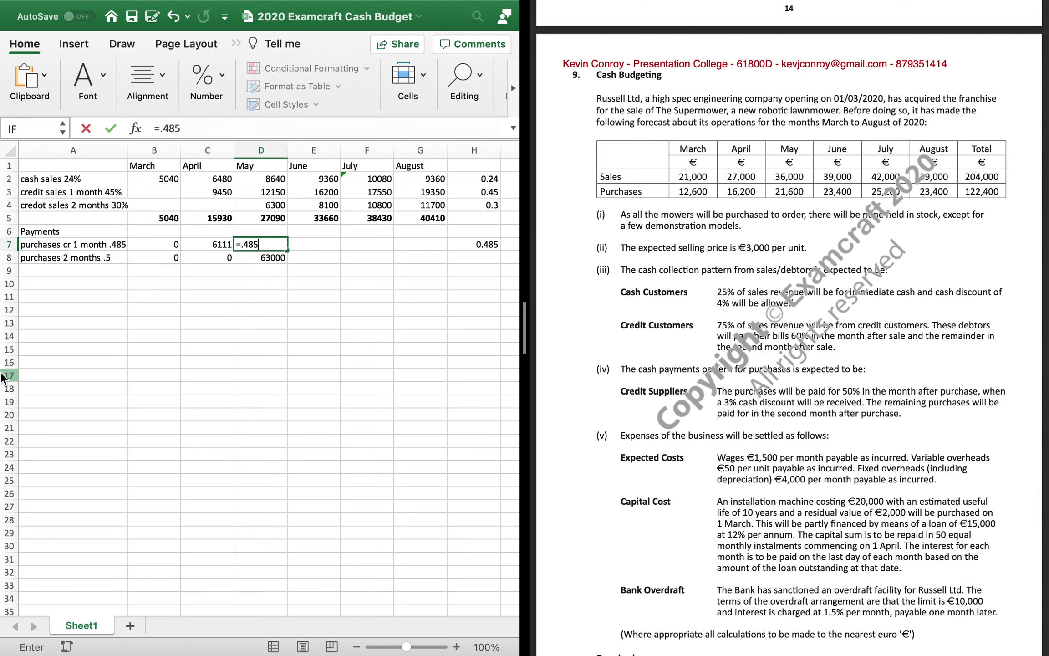
{"action": "type", "text": "*162200"}
{"action": "key", "text": "Return"}
{"action": "key", "text": "Right"}
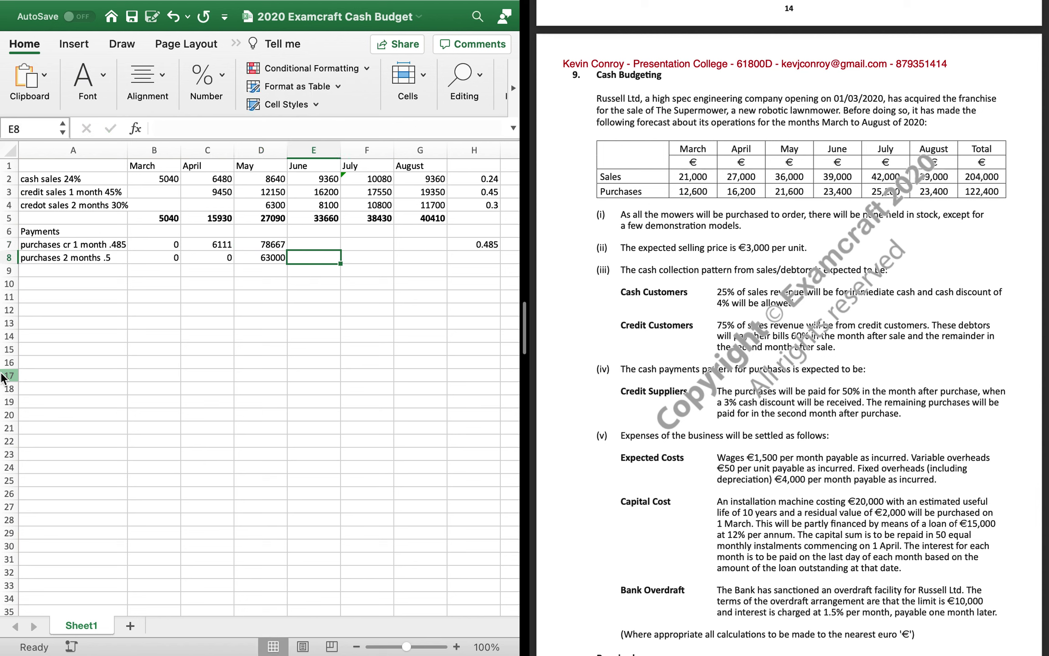
Correct the purchases figure in the May one-month payment formula in D7 to 16200
{"action": "key", "text": "Left"}
{"action": "key", "text": "Up"}
{"action": "key", "text": "Up"}
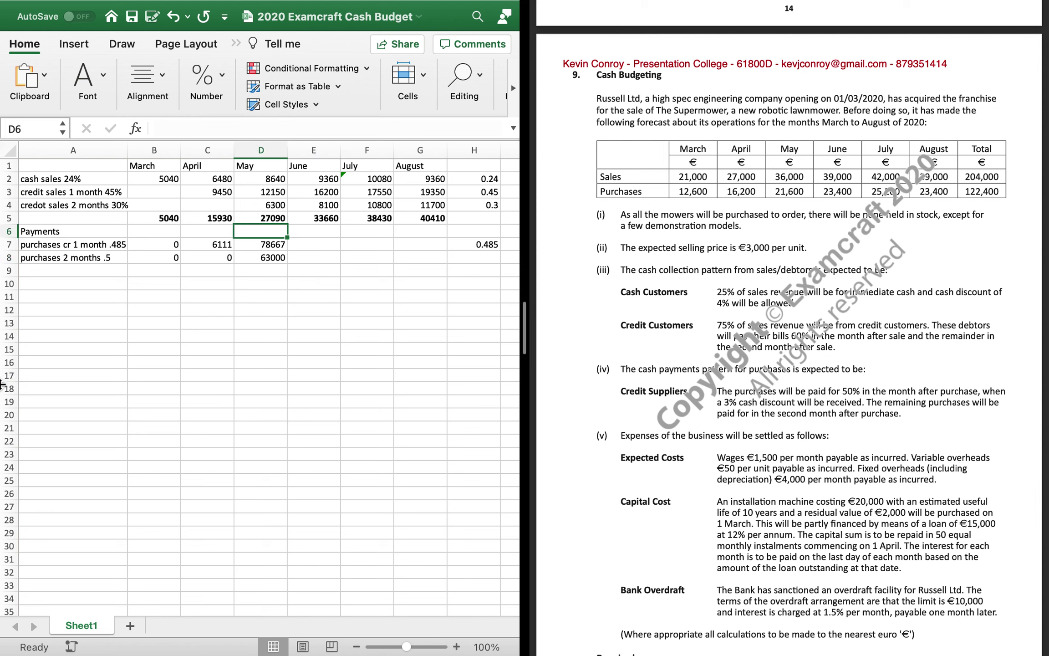
{"action": "key", "text": "Down"}
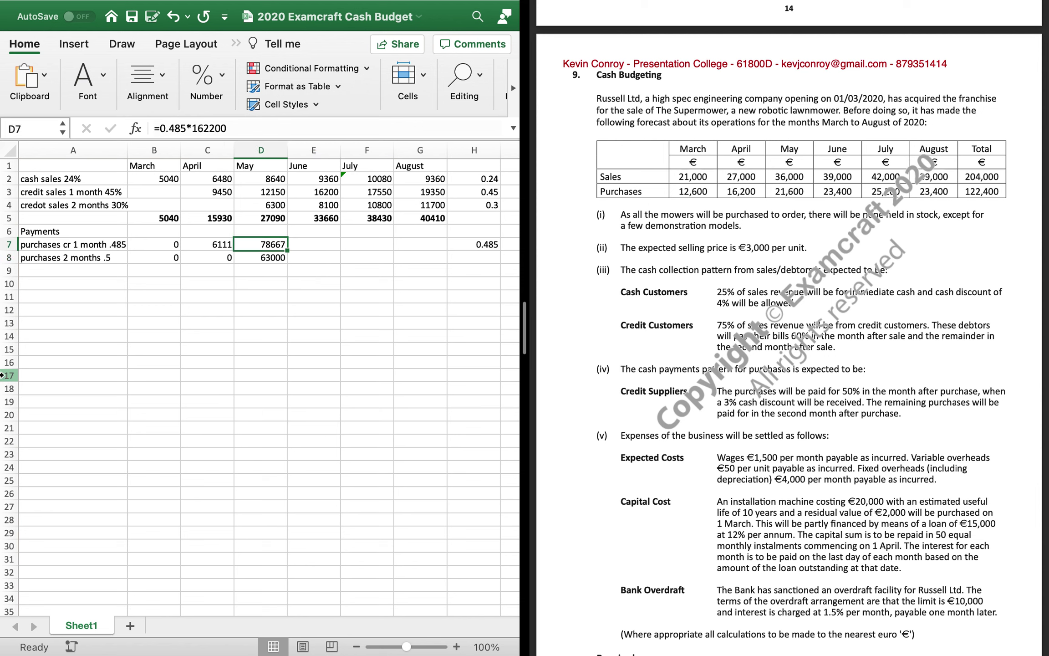
{"action": "left_click", "coordinate": [212, 129]}
{"action": "key", "text": "BackSpace"}
{"action": "key", "text": "Return"}
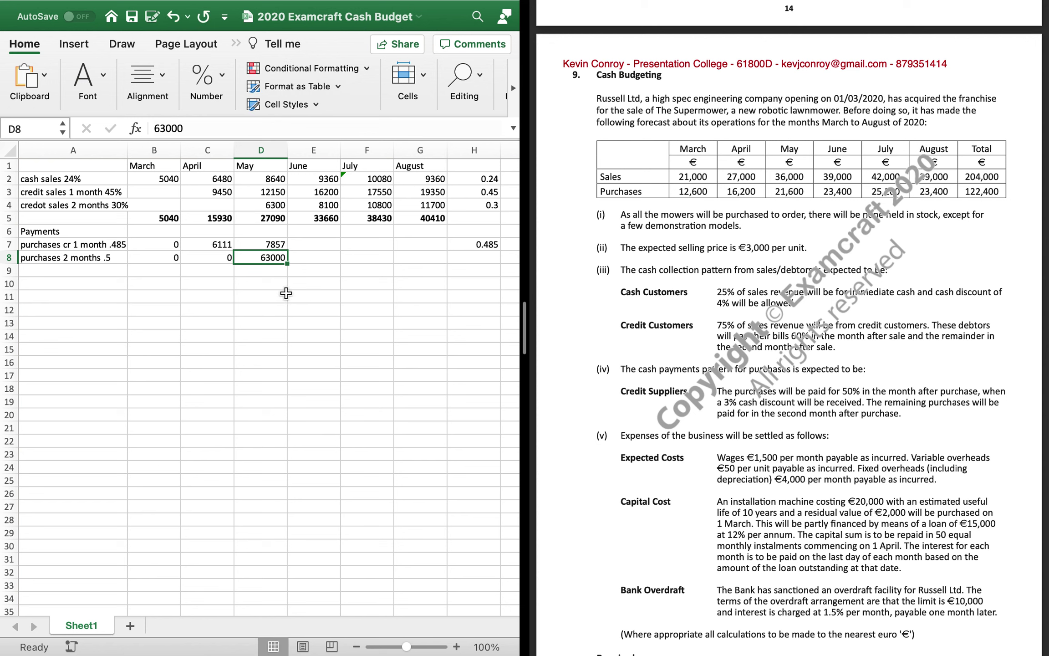
Enter June's purchases payments: 8100 for two months in E8 and the formula =.485*21600 for one month in E7
{"action": "left_click", "coordinate": [303, 258]}
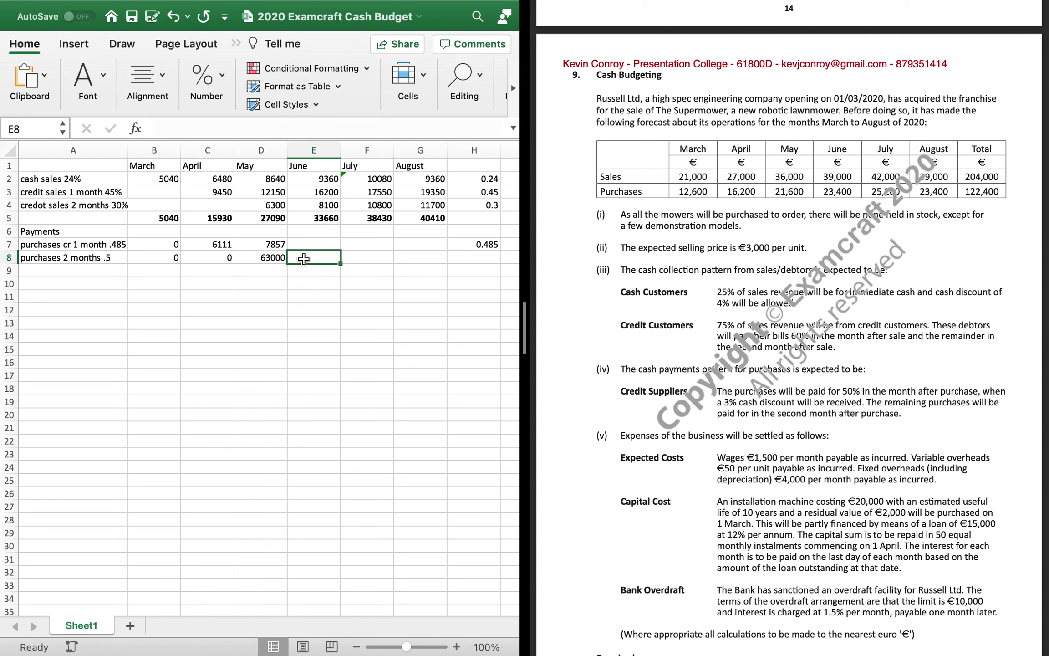
{"action": "type", "text": "8100"}
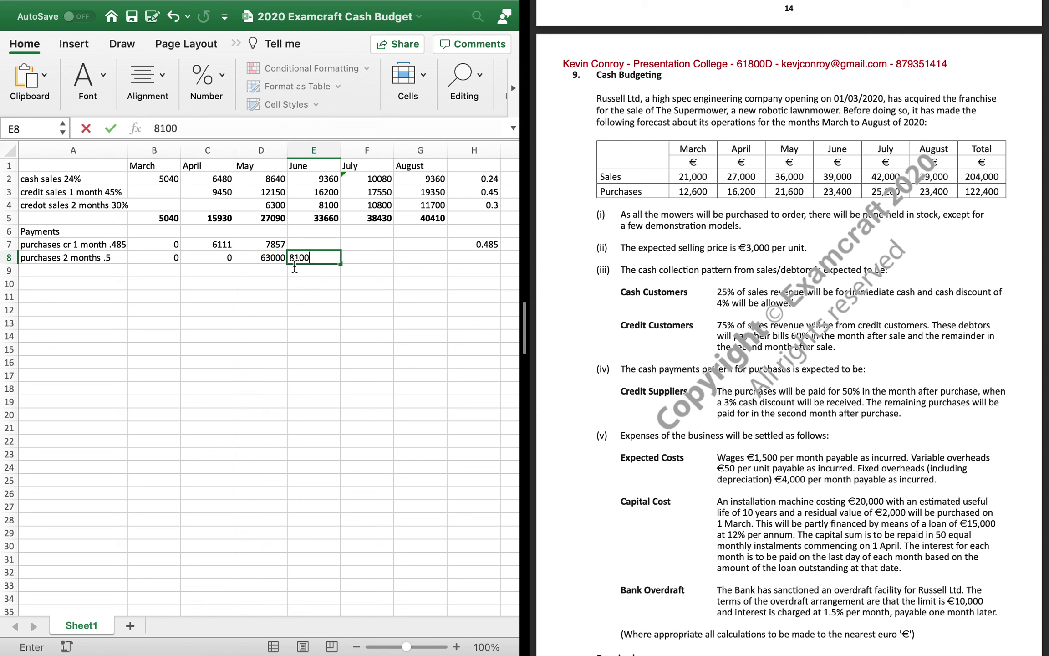
{"action": "key", "text": "Return"}
{"action": "key", "text": "Up"}
{"action": "key", "text": "Up"}
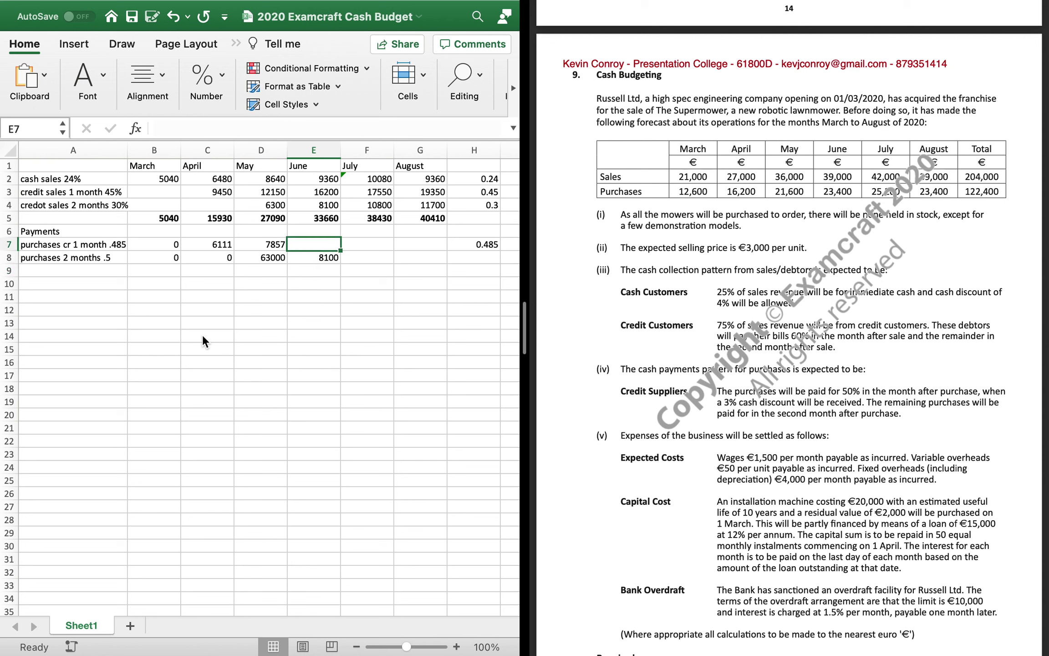
{"action": "type", "text": "=.4"}
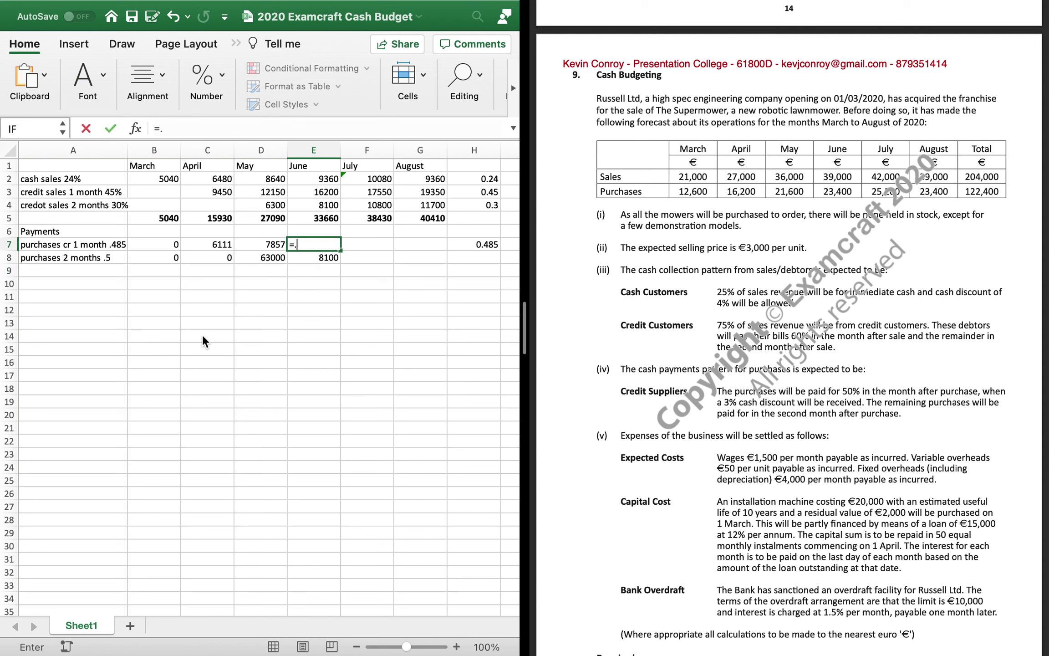
{"action": "type", "text": "85*21600"}
{"action": "key", "text": "Return"}
Enter July's purchases payments: -.5*21600 for two months in F8 and =.485*23400 for one month in F7
{"action": "key", "text": "Right"}
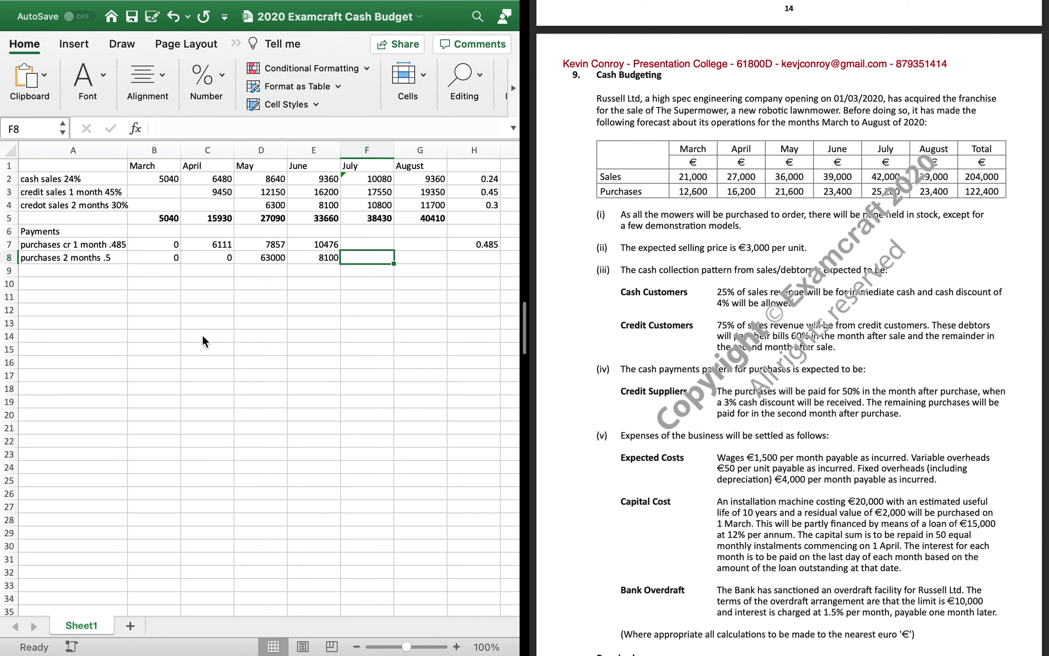
{"action": "type", "text": "-.5*"}
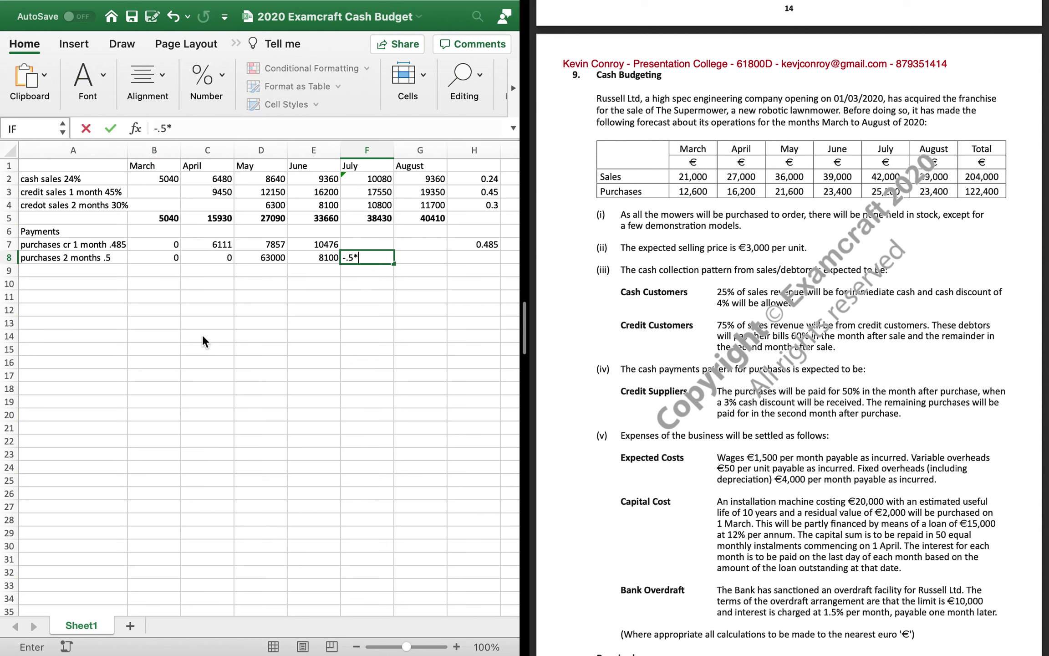
{"action": "type", "text": "21600"}
{"action": "key", "text": "Return"}
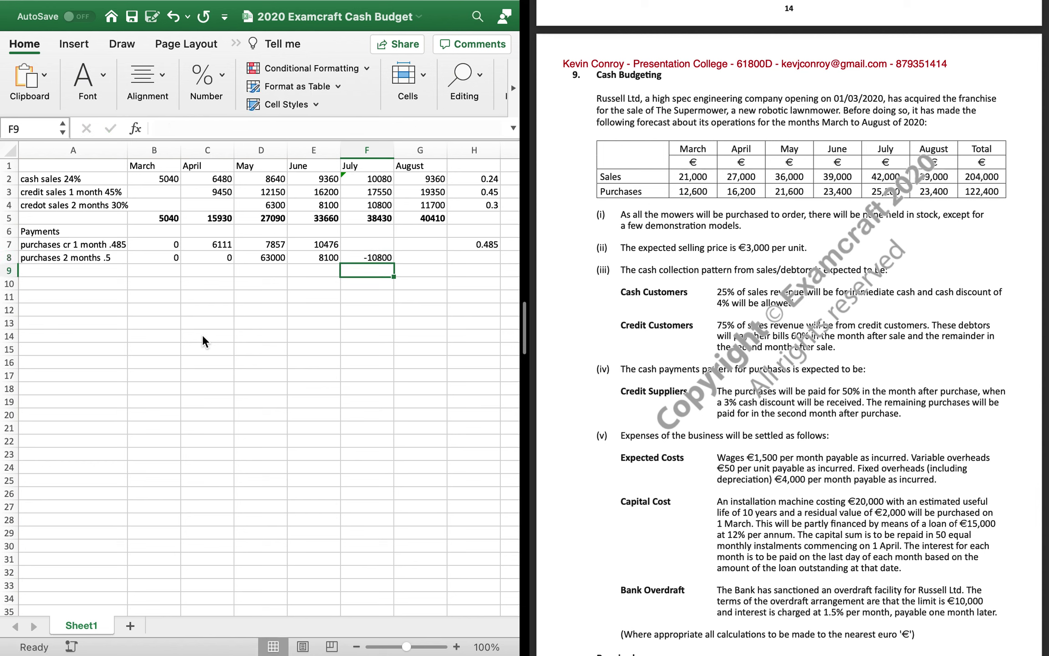
{"action": "key", "text": "Up"}
{"action": "key", "text": "Up"}
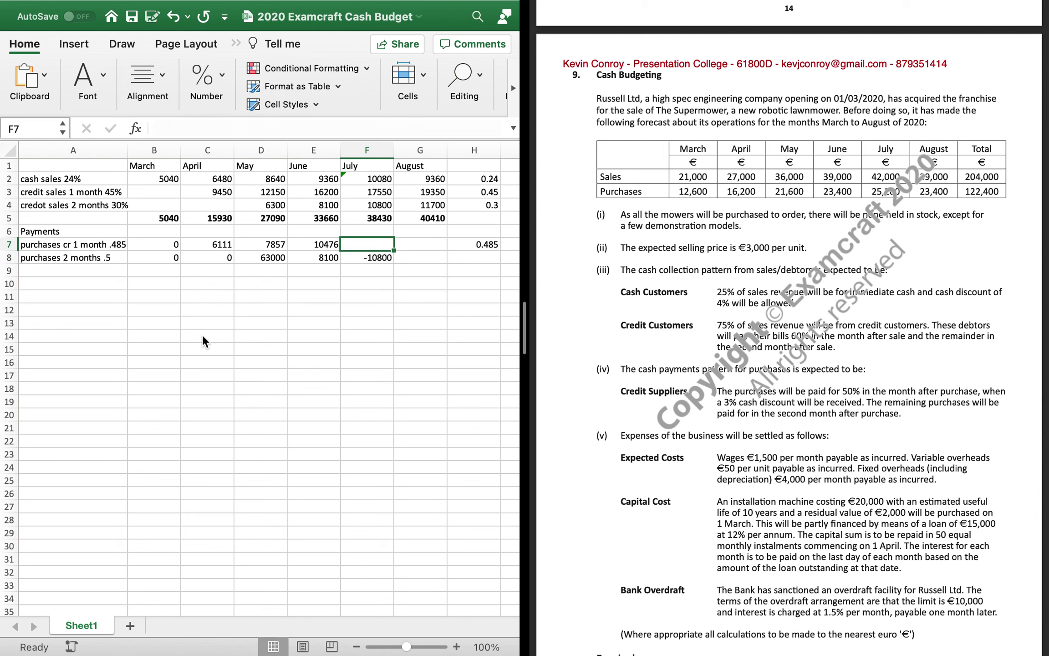
{"action": "type", "text": "=.485"}
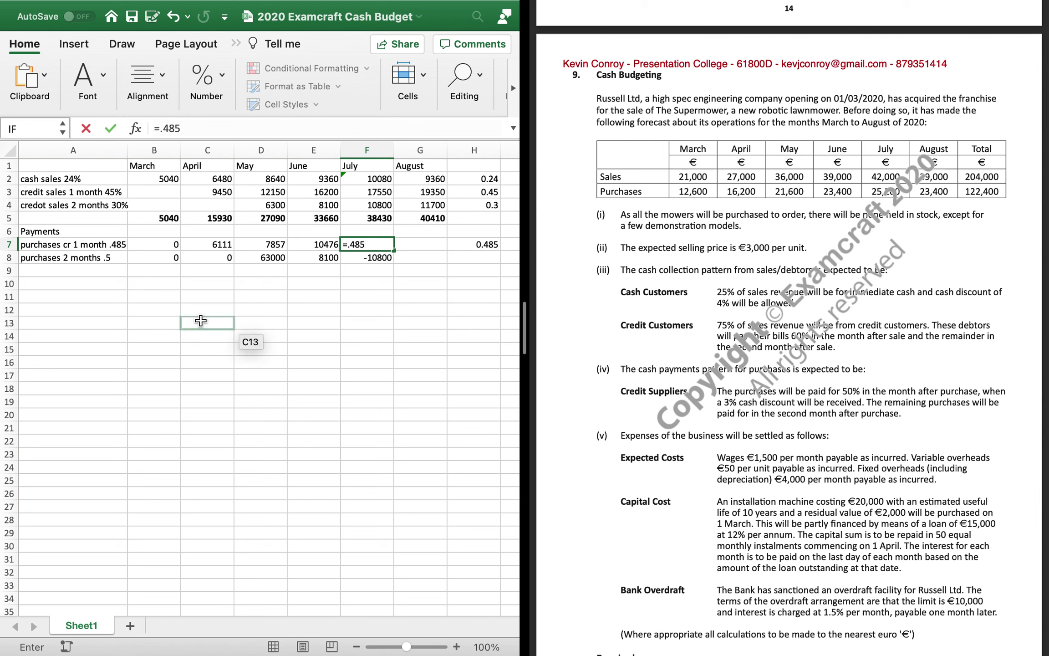
{"action": "type", "text": "*23400"}
{"action": "key", "text": "Return"}
Enter August's purchases payments: =.5*23400 for two months in G8 and =.485*25200 for one month in G7
{"action": "key", "text": "Right"}
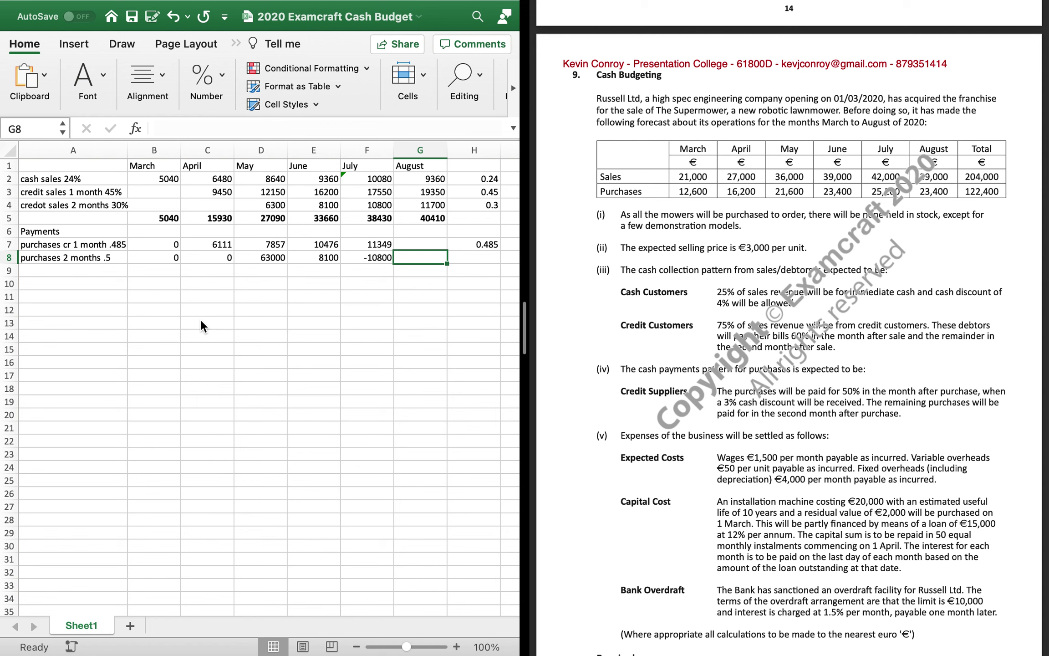
{"action": "type", "text": "=."}
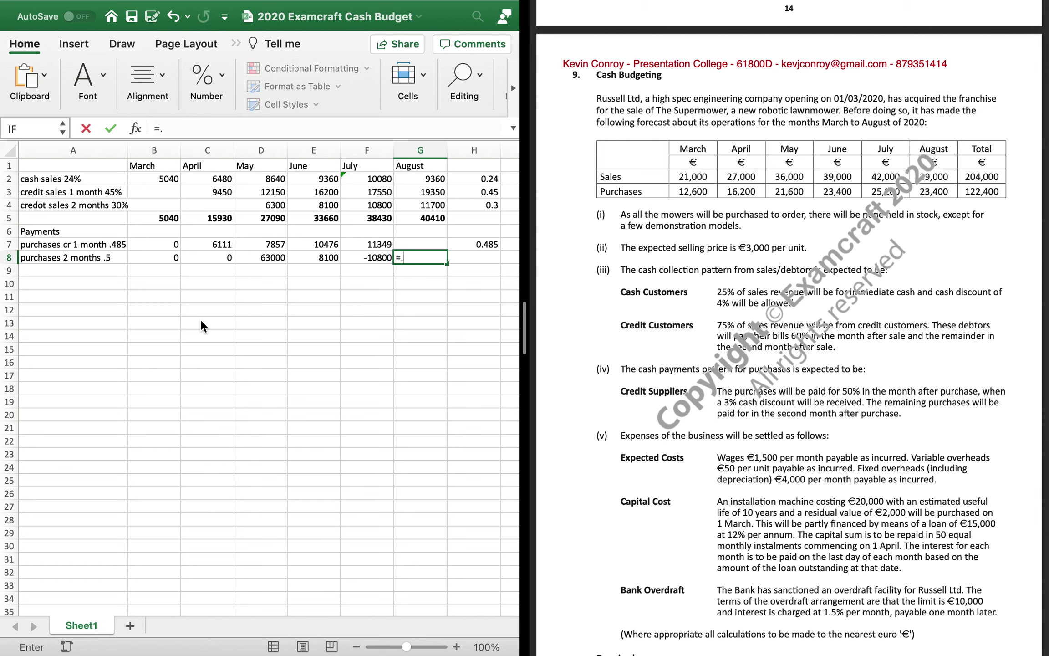
{"action": "type", "text": "5*23400"}
{"action": "key", "text": "Return"}
{"action": "key", "text": "Up"}
{"action": "key", "text": "Up"}
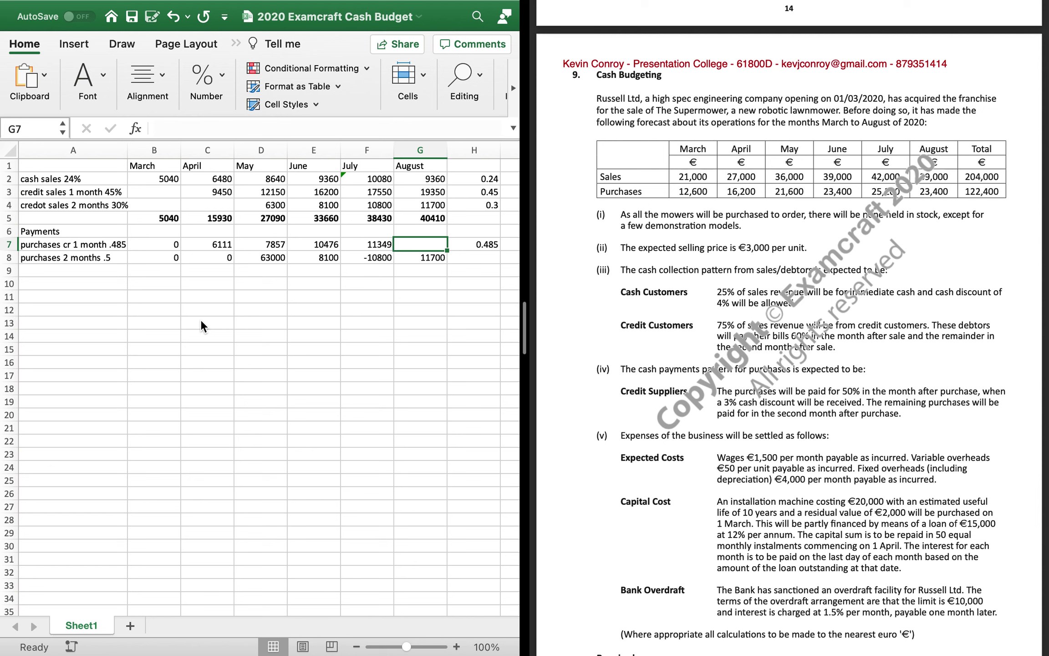
{"action": "type", "text": "=."}
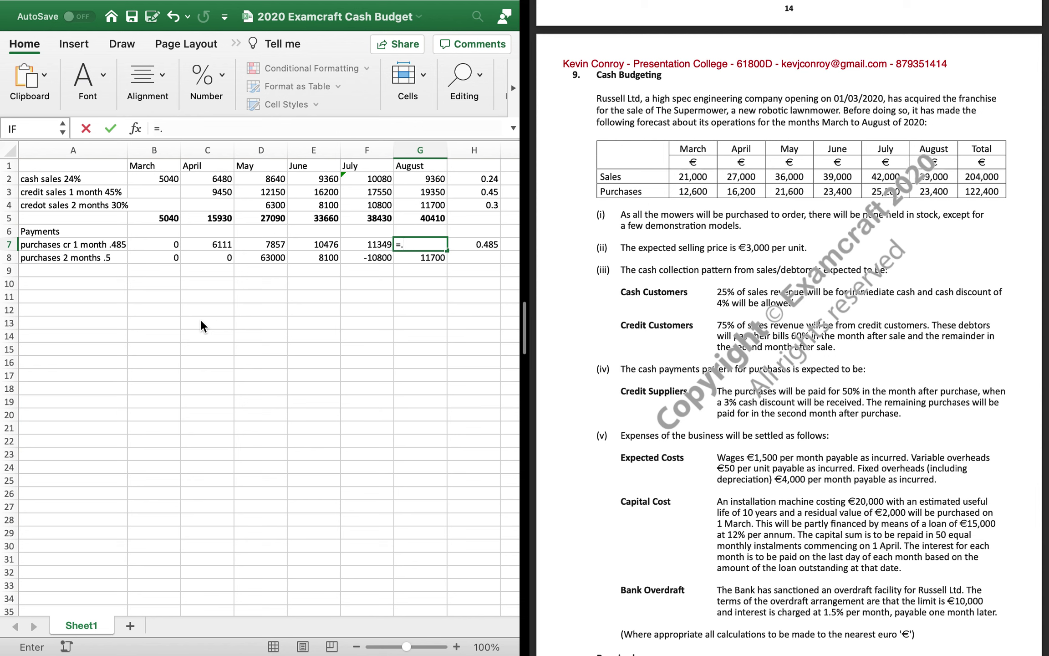
{"action": "type", "text": "485*25200"}
{"action": "key", "text": "Return"}
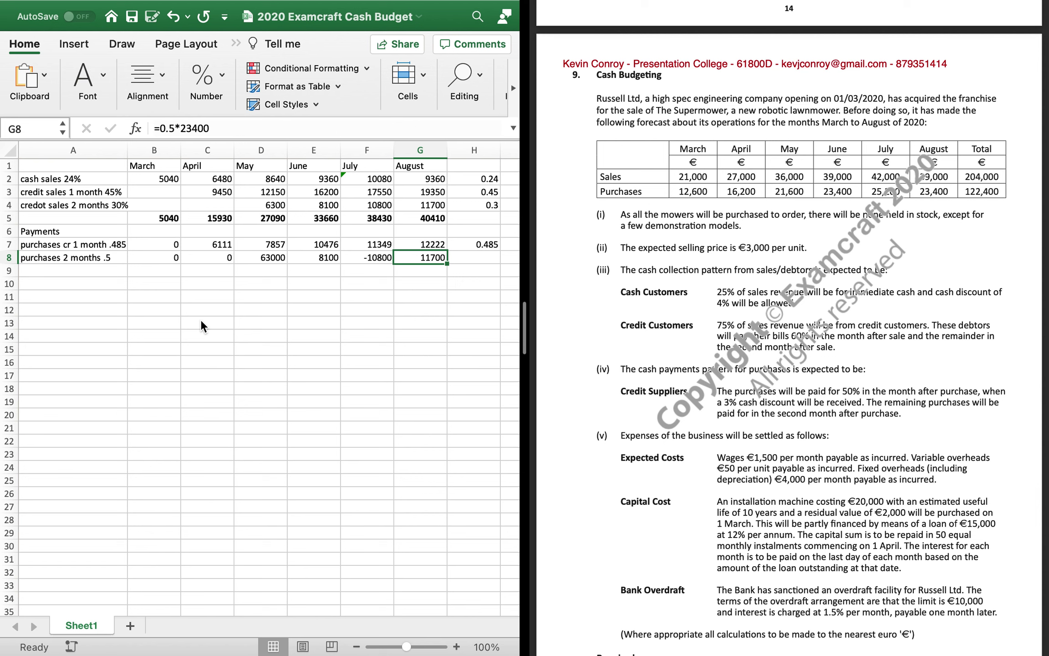
{"action": "key", "text": "Down"}
{"action": "key", "text": "Left"}
{"action": "key", "text": "Left"}
{"action": "key", "text": "Left"}
{"action": "key", "text": "Left"}
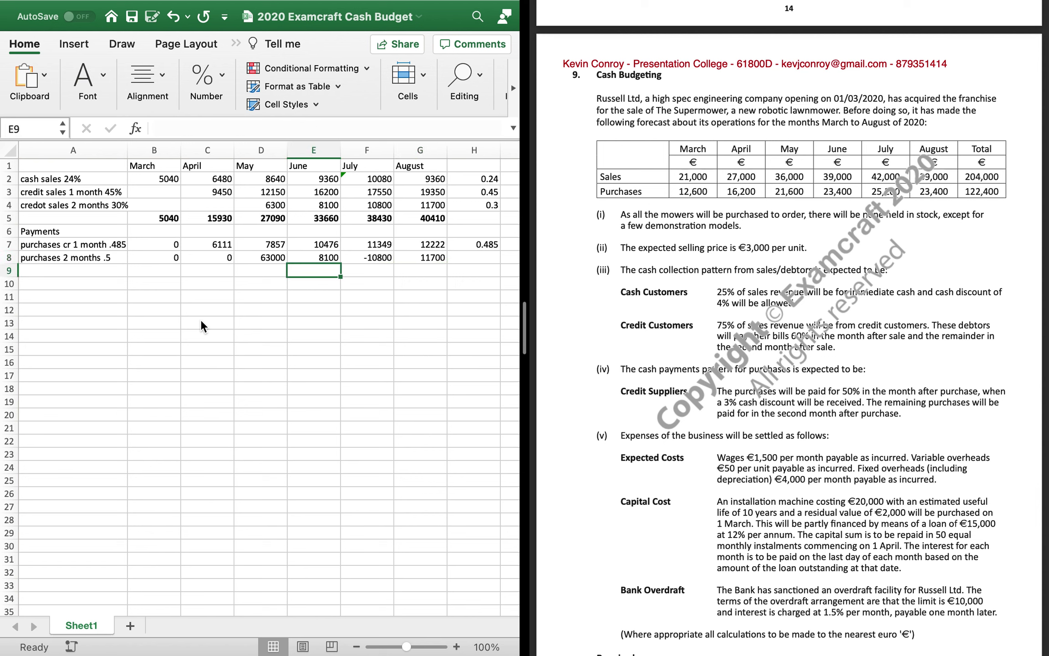
{"action": "key", "text": "Left"}
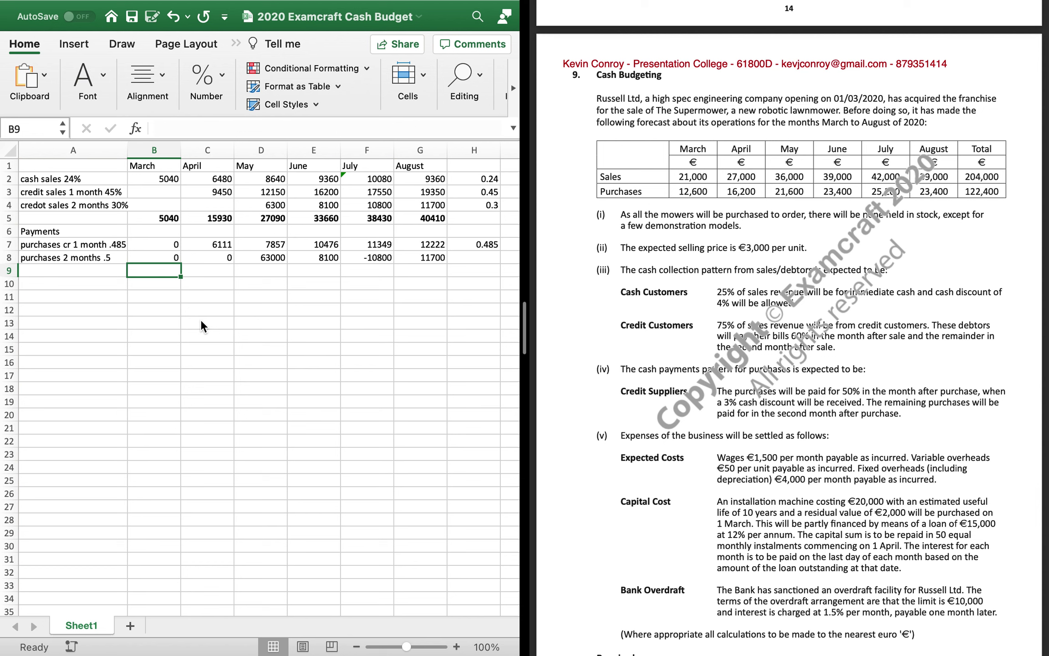
{"action": "type", "text": "wages"}
{"action": "key", "text": "BackSpace"}
{"action": "key", "text": "BackSpace"}
{"action": "key", "text": "BackSpace"}
{"action": "key", "text": "BackSpace"}
{"action": "key", "text": "BackSpace"}
{"action": "key", "text": "Escape"}
Label A9 "wages" and enter 1500 as March's wages payment in B9
{"action": "key", "text": "Left"}
{"action": "type", "text": "wages"}
{"action": "key", "text": "Tab"}
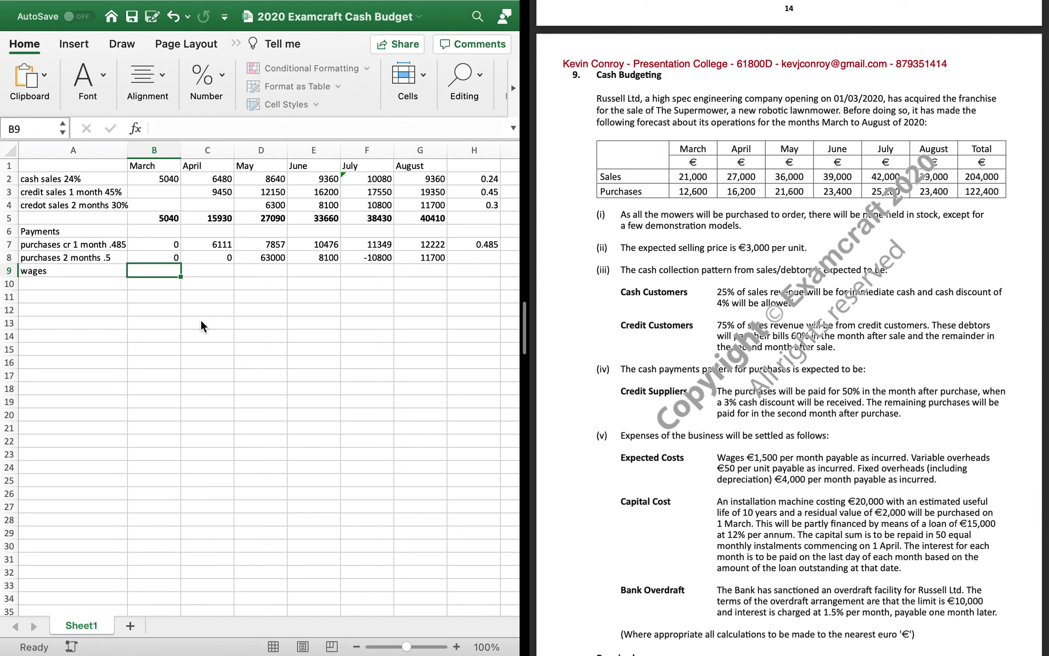
{"action": "type", "text": "1500"}
{"action": "key", "text": "Return"}
Copy March's wages payment from B9 across April to August in C9:G9
{"action": "key", "text": "Up"}
{"action": "key", "text": "super+c"}
{"action": "key", "text": "Right"}
{"action": "key", "text": "shift+Right"}
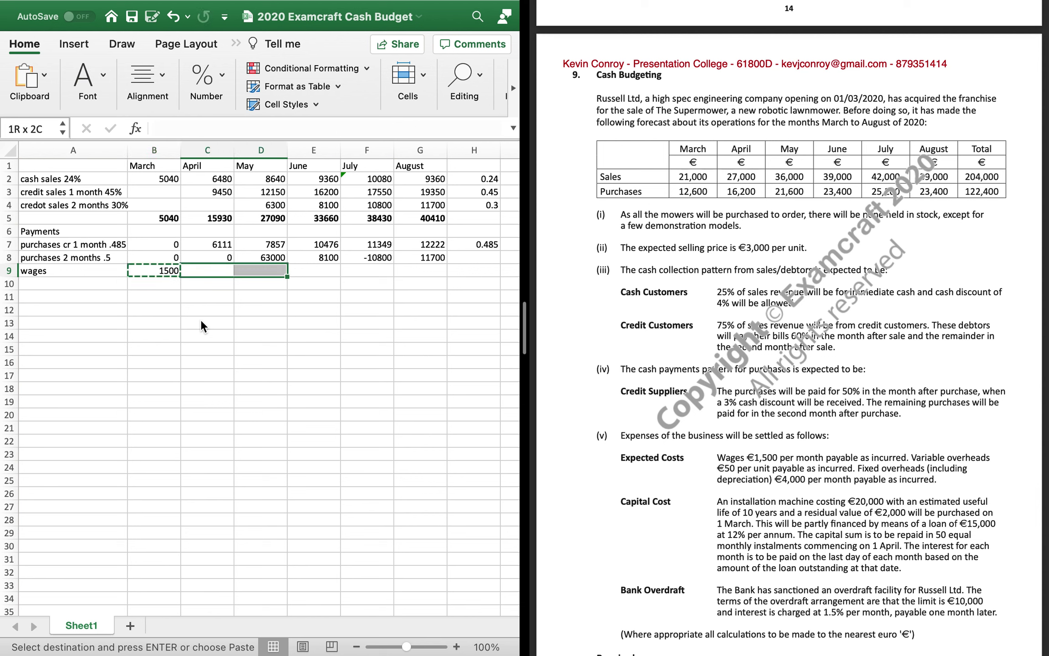
{"action": "key", "text": "shift+Right"}
{"action": "key", "text": "shift+Right"}
{"action": "key", "text": "shift+Right"}
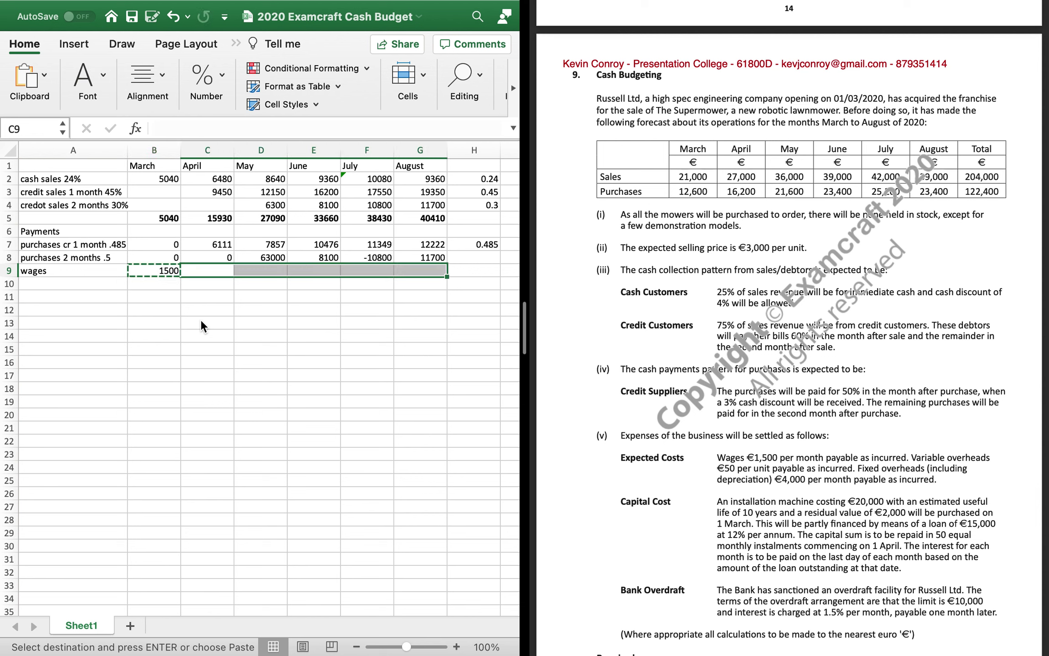
{"action": "key", "text": "super+v"}
Label A10 "variable overhead" and calculate March's amount in B10 with the formula =21000/3000*50
{"action": "key", "text": "Down"}
{"action": "key", "text": "Home"}
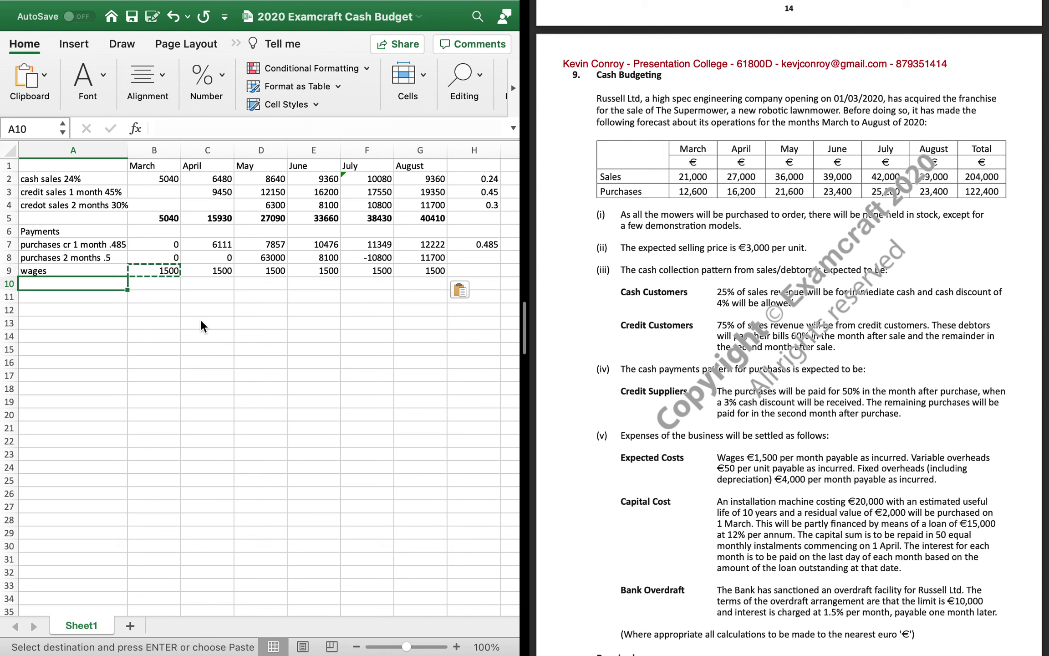
{"action": "type", "text": "v"}
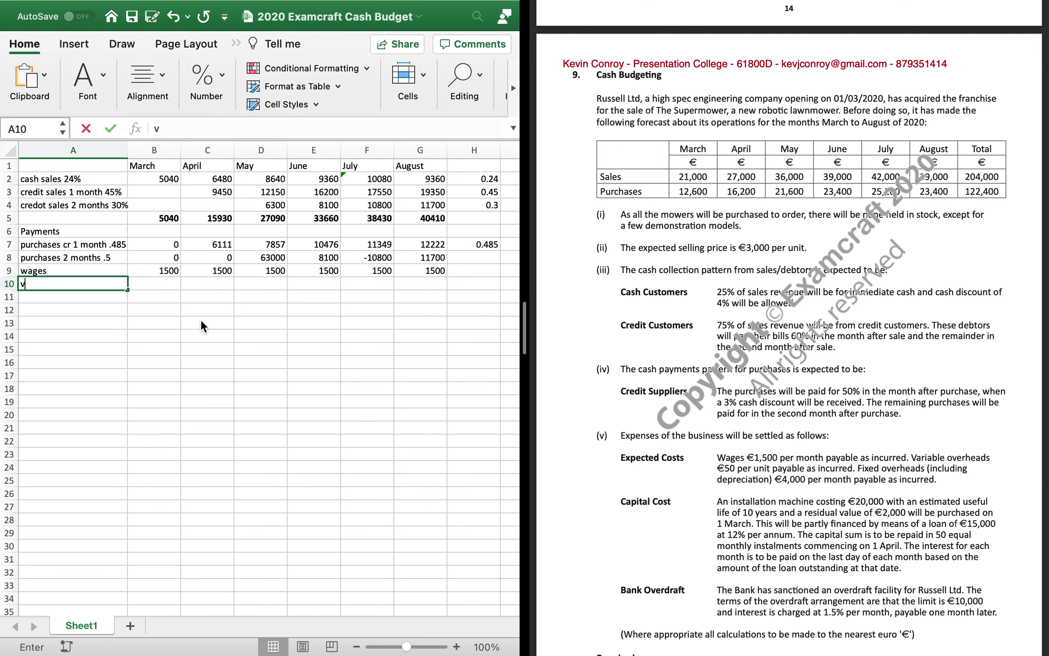
{"action": "type", "text": "ariable overhead"}
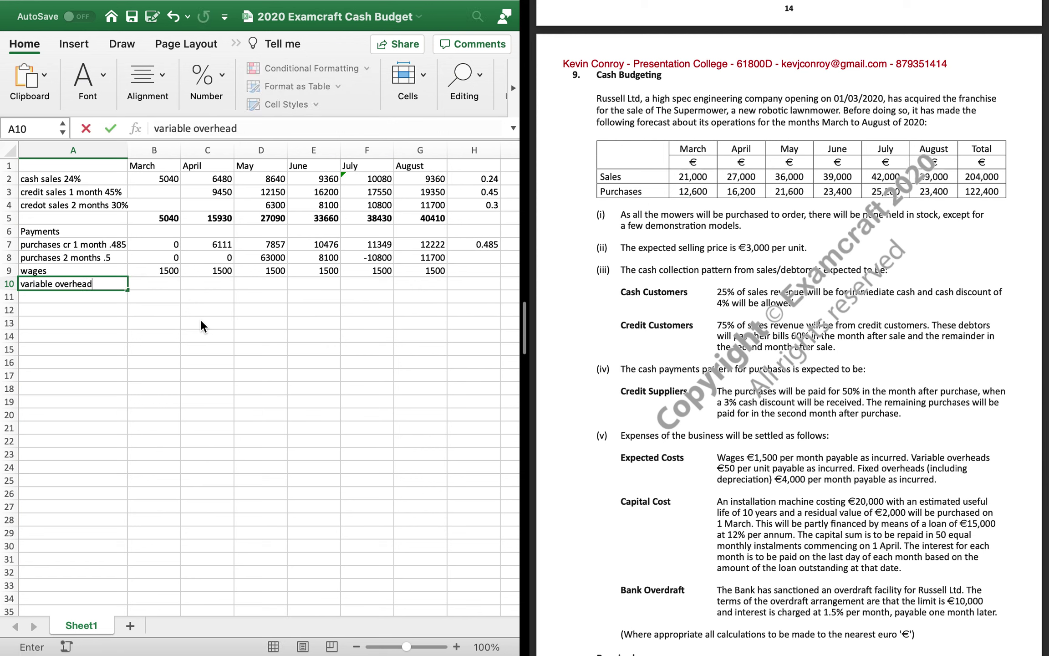
{"action": "key", "text": "Tab"}
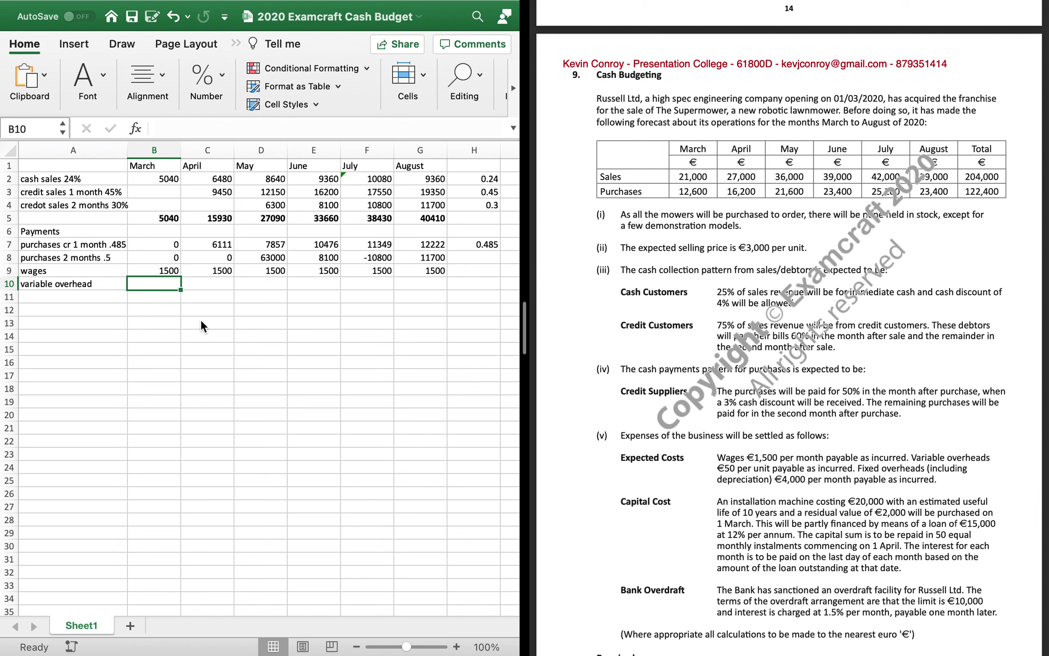
{"action": "type", "text": "=2100"}
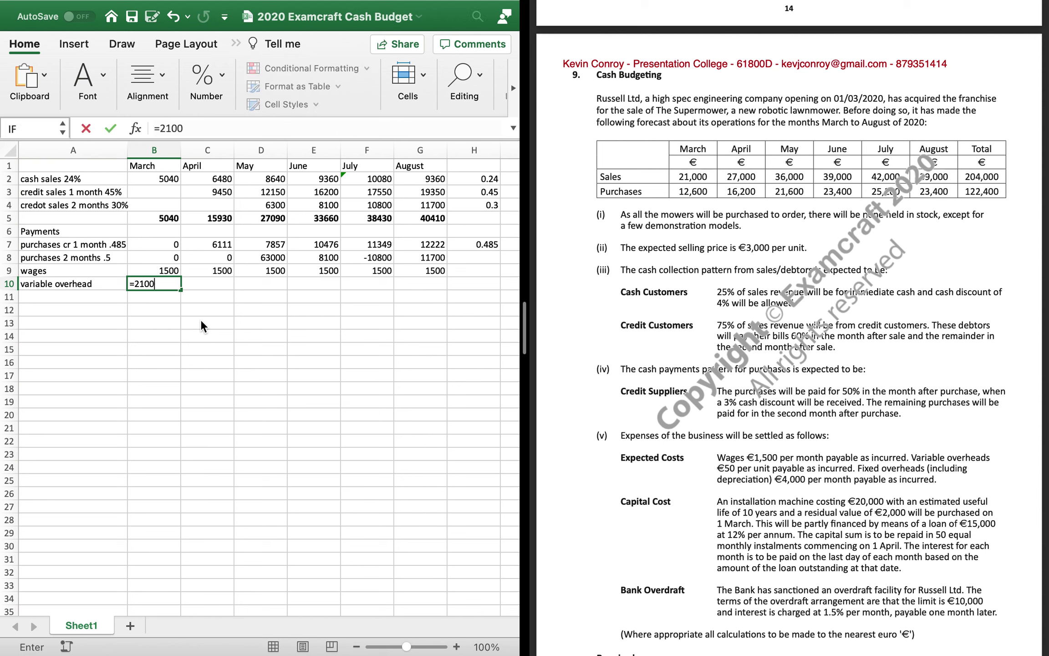
{"action": "type", "text": "0/3000"}
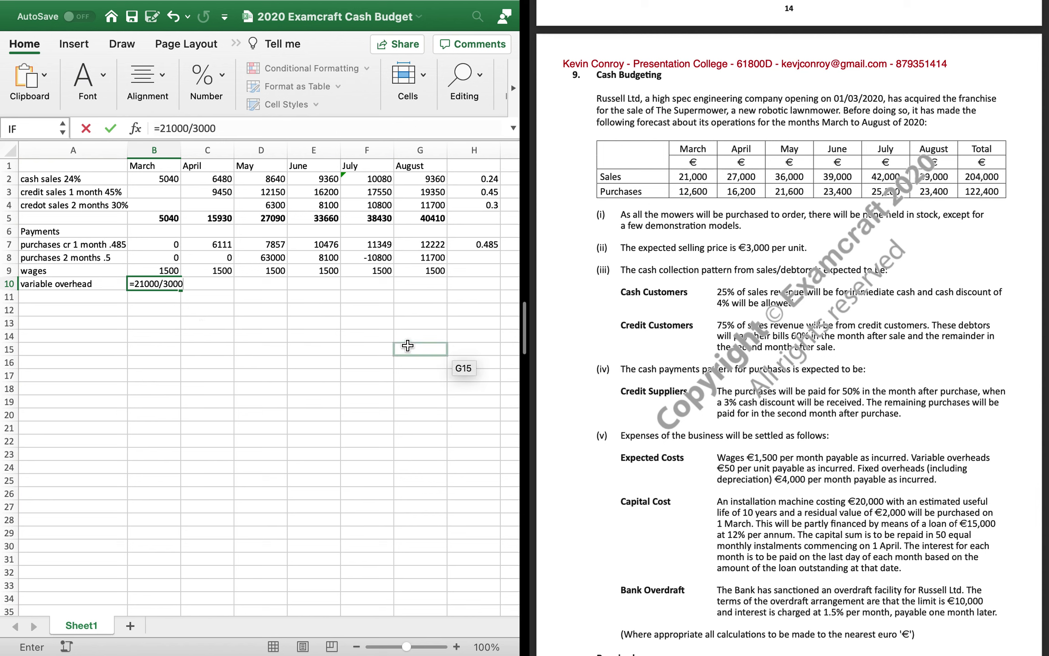
{"action": "type", "text": "*50"}
{"action": "key", "text": "Return"}
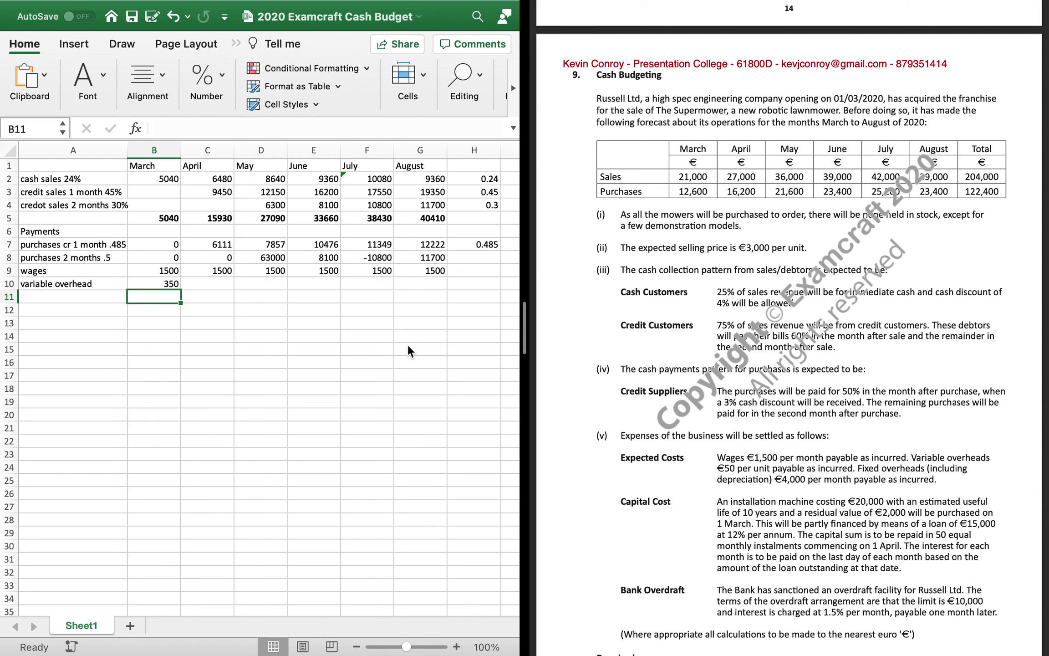
Enter variable overheads of 450 for April in C10 and 600 for May in D10
{"action": "key", "text": "Up"}
{"action": "key", "text": "Right"}
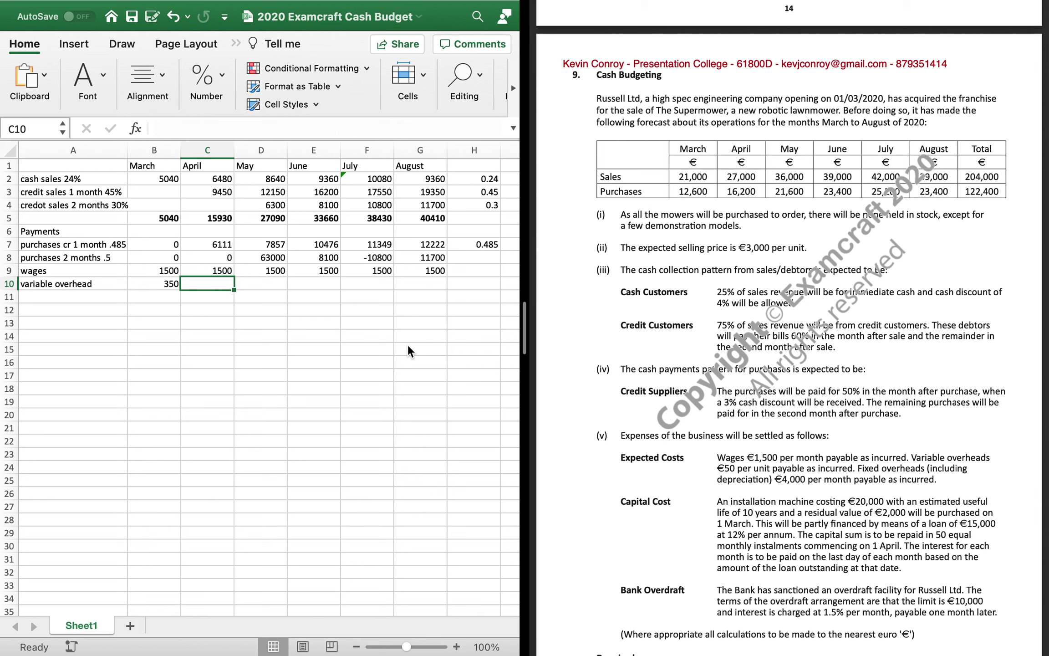
{"action": "type", "text": "450"}
{"action": "key", "text": "Return"}
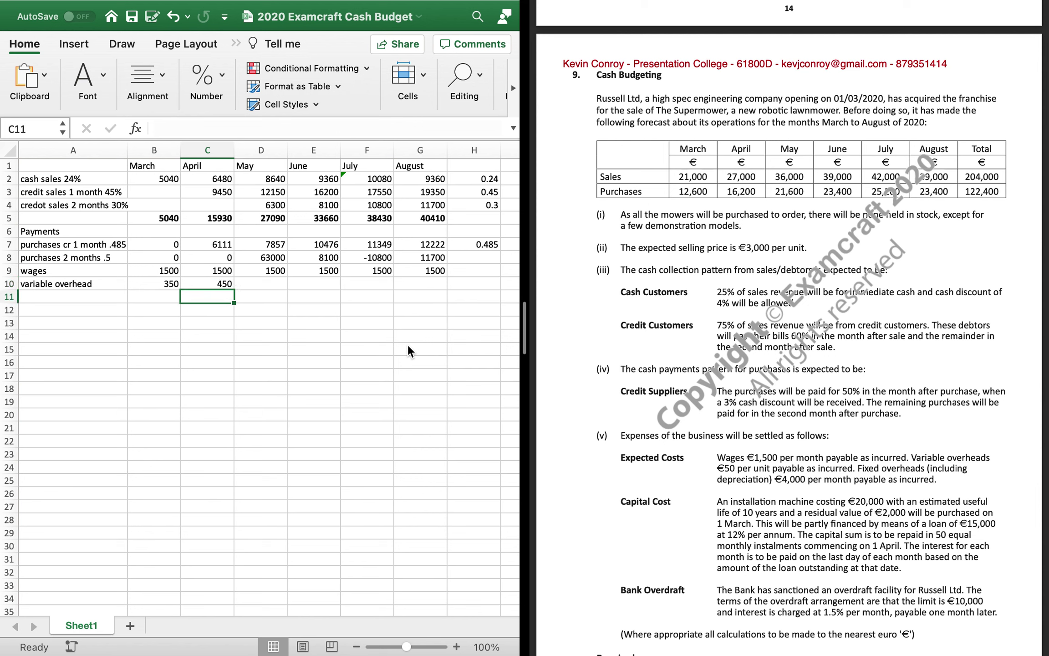
{"action": "key", "text": "Up"}
{"action": "key", "text": "Right"}
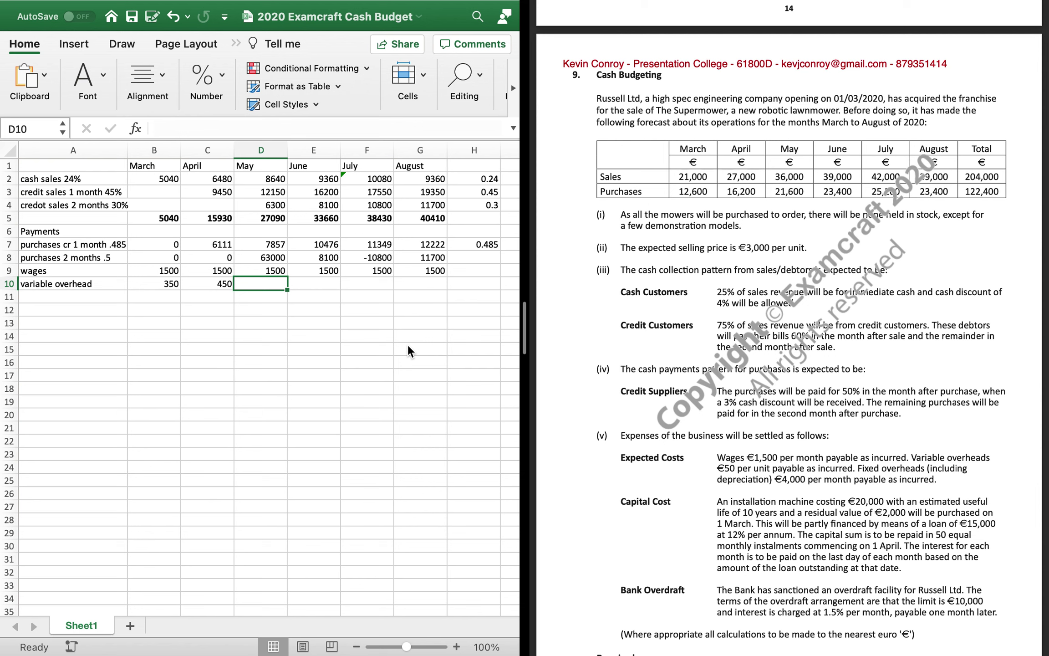
{"action": "type", "text": "600"}
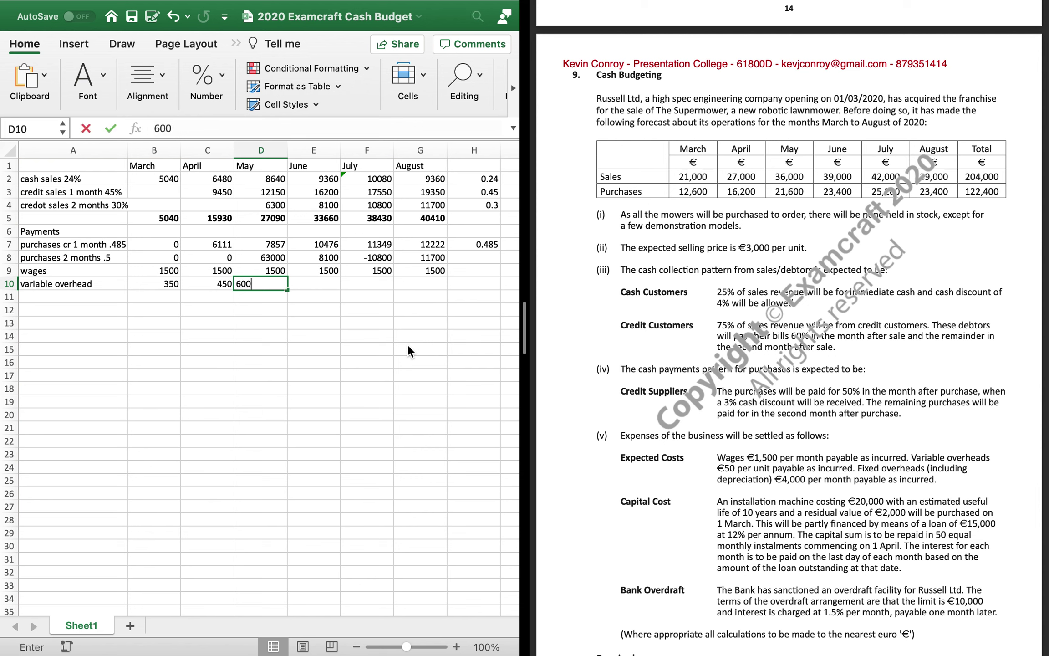
{"action": "key", "text": "Tab"}
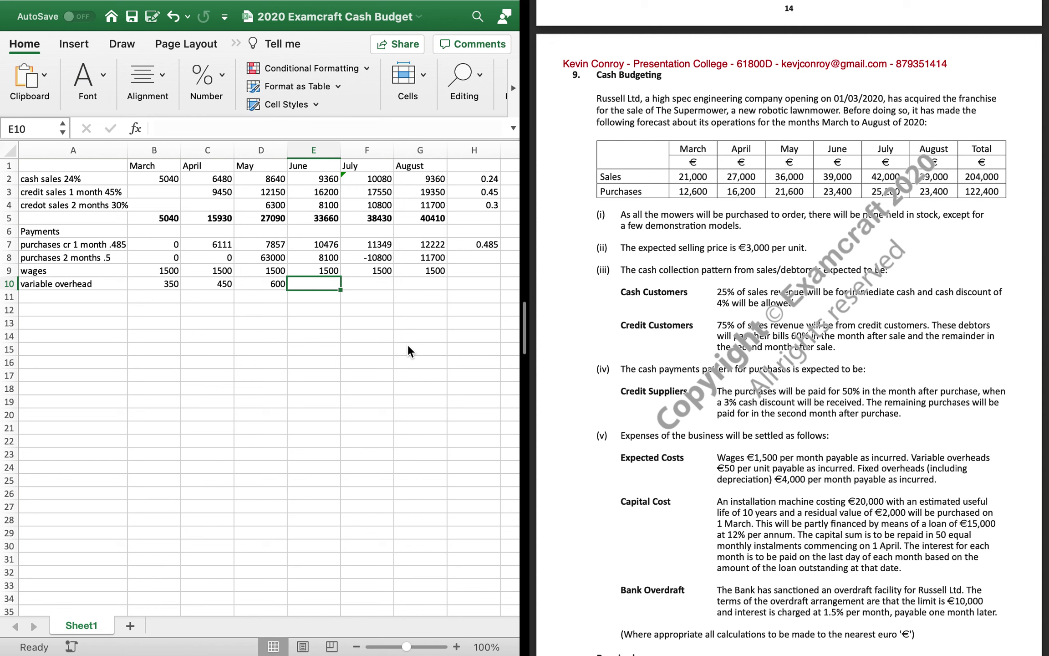
Enter variable overheads of 650 for June, 700 for July and 650 for August in E10:G10
{"action": "type", "text": "650"}
{"action": "key", "text": "Tab"}
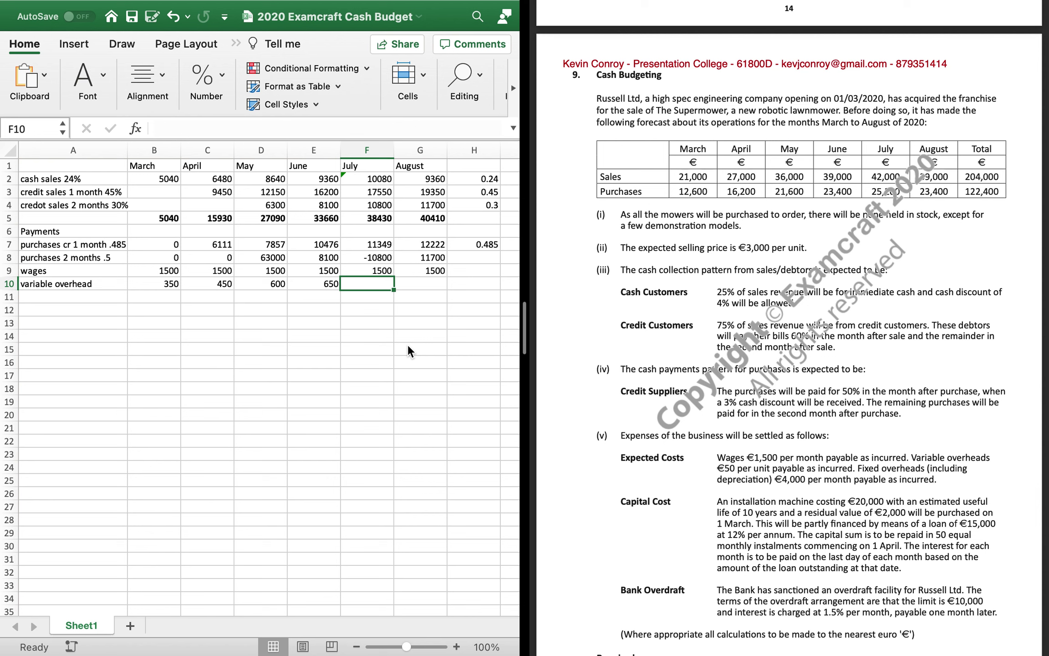
{"action": "type", "text": "700"}
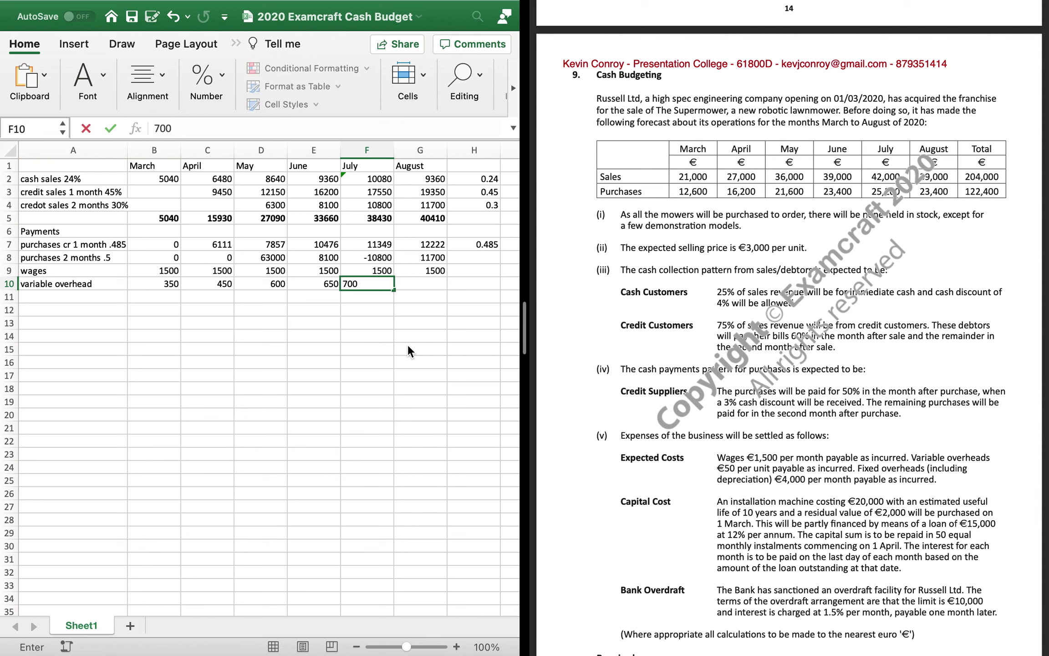
{"action": "key", "text": "Tab"}
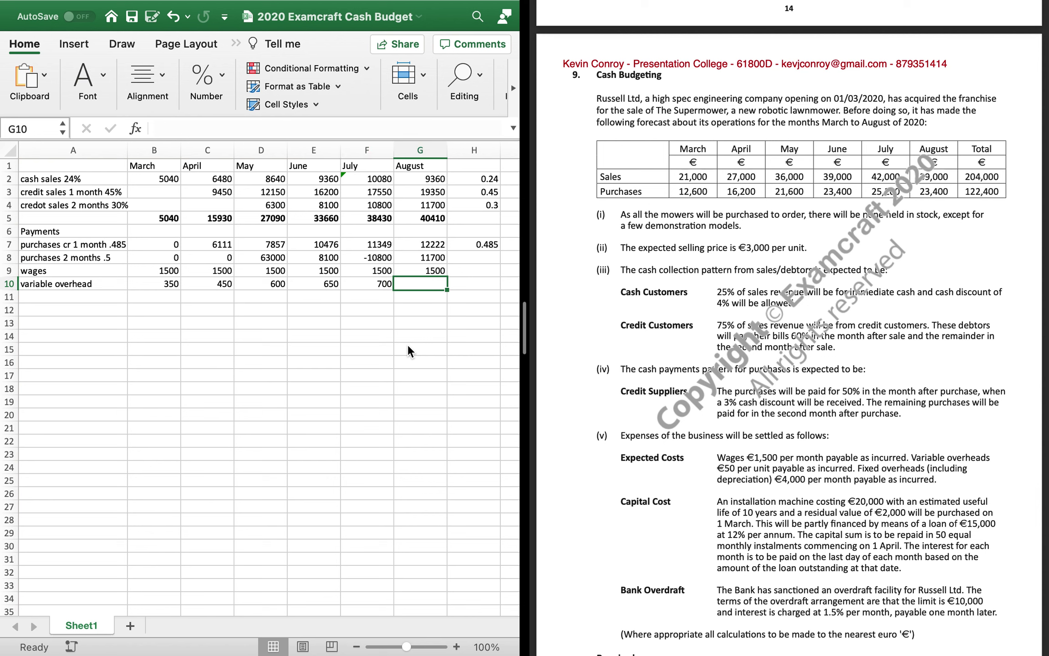
{"action": "type", "text": "650"}
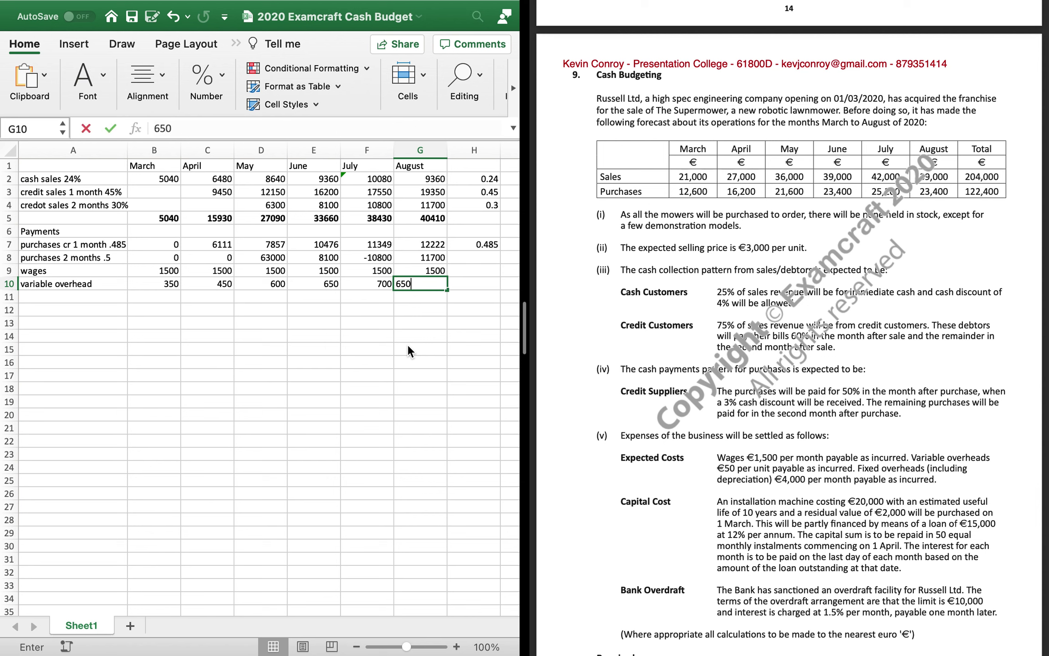
{"action": "key", "text": "Tab"}
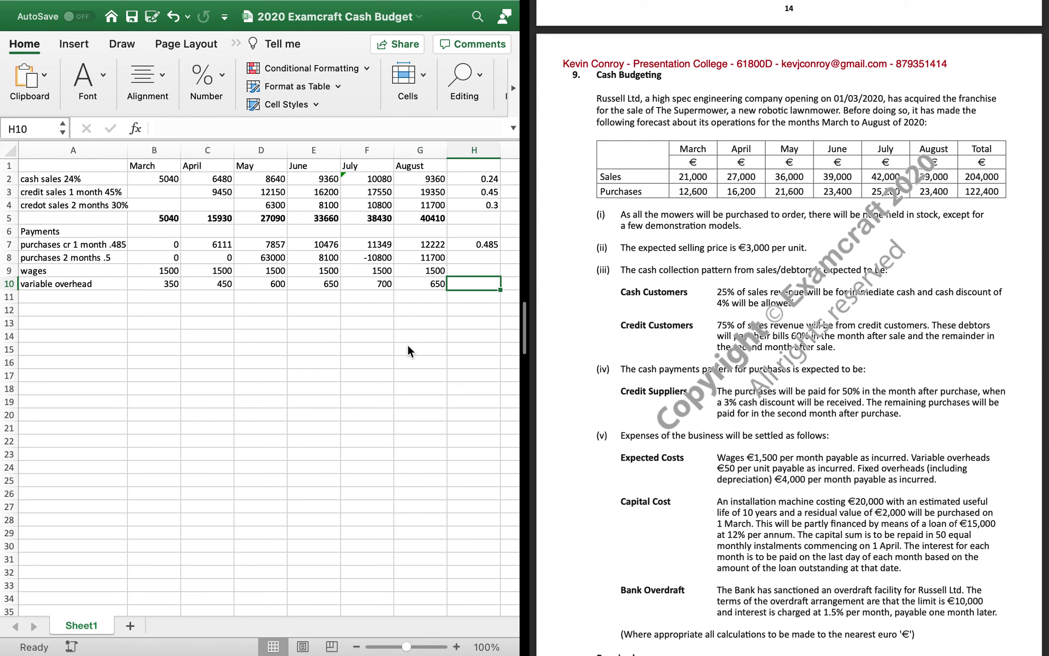
Label A11 "fixed overhead" below the variable overhead row
{"action": "key", "text": "Return"}
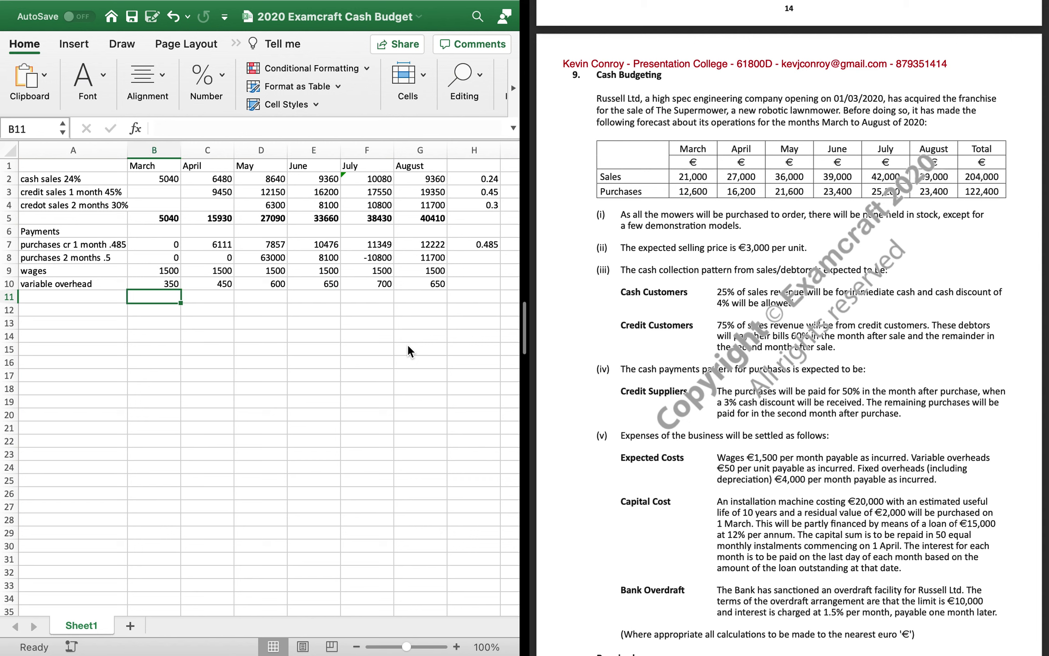
{"action": "key", "text": "Left"}
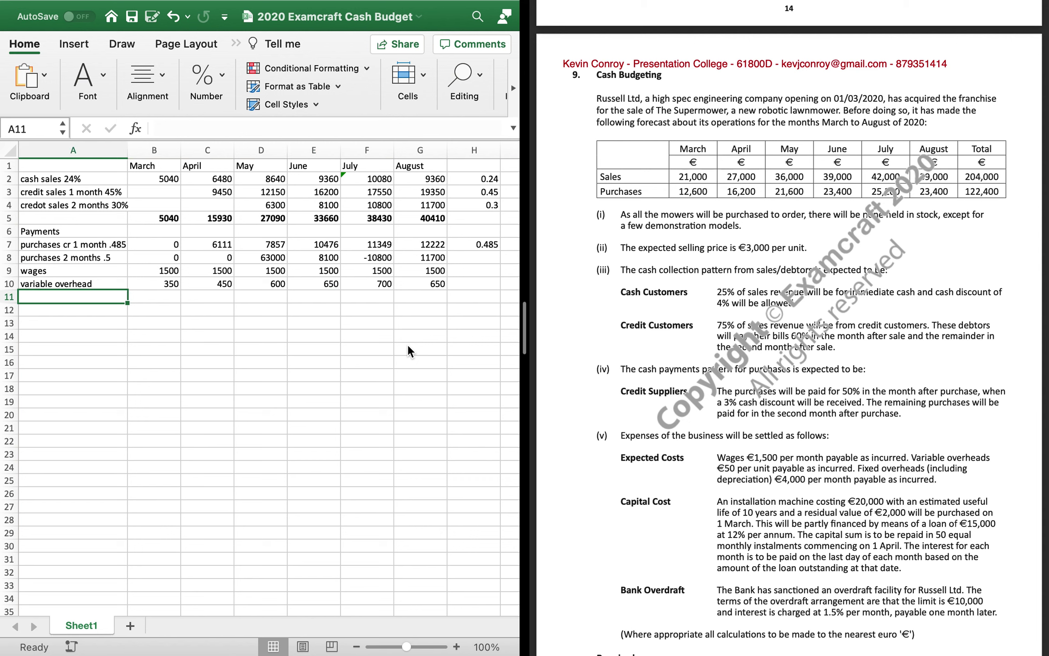
{"action": "type", "text": "fixed overh"}
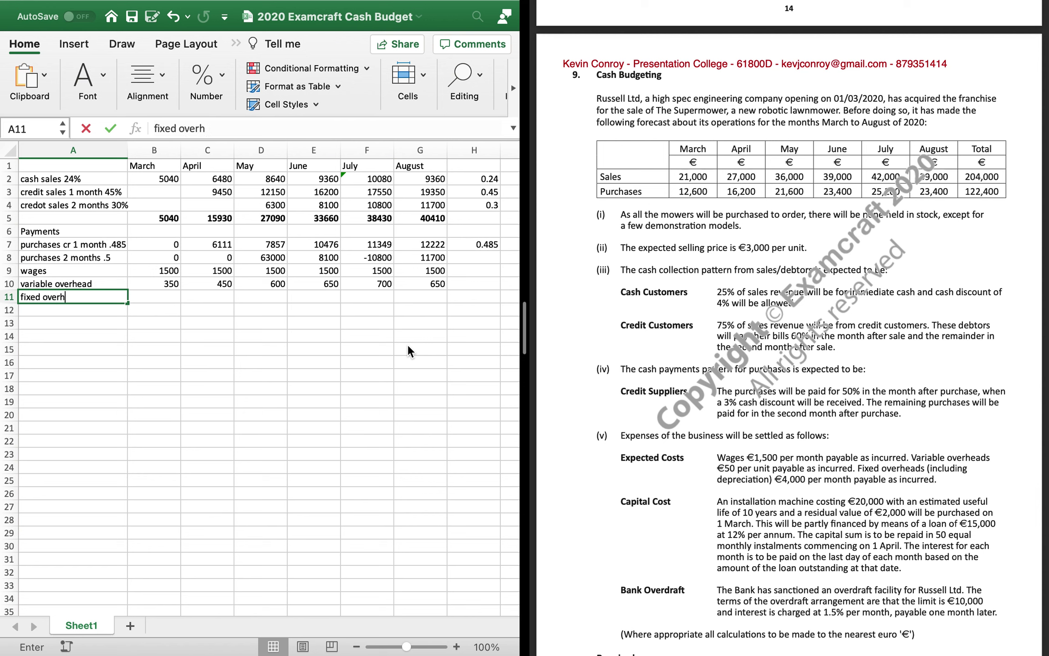
{"action": "type", "text": "ead"}
{"action": "key", "text": "Return"}
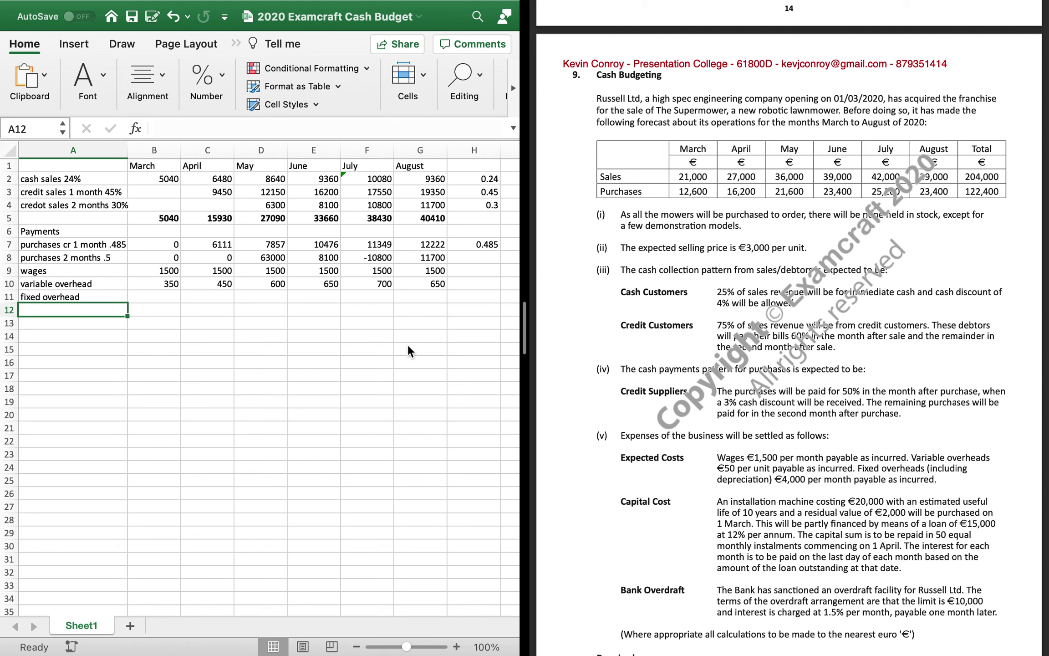
Label A12 "machine" and enter 20000 as March's payment in B12
{"action": "type", "text": "machine"}
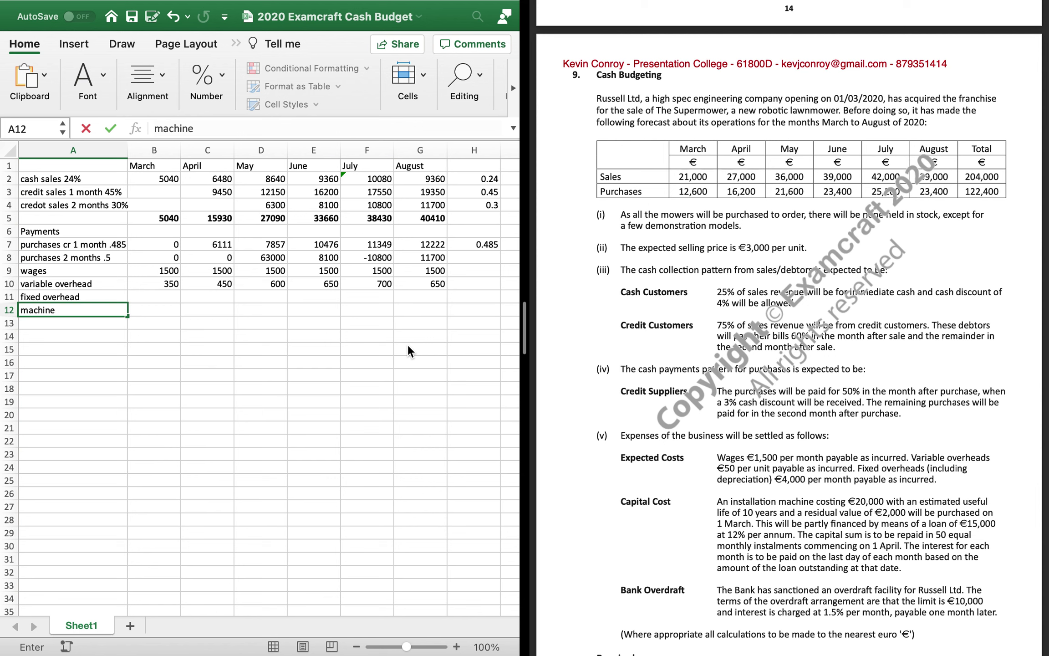
{"action": "key", "text": "Tab"}
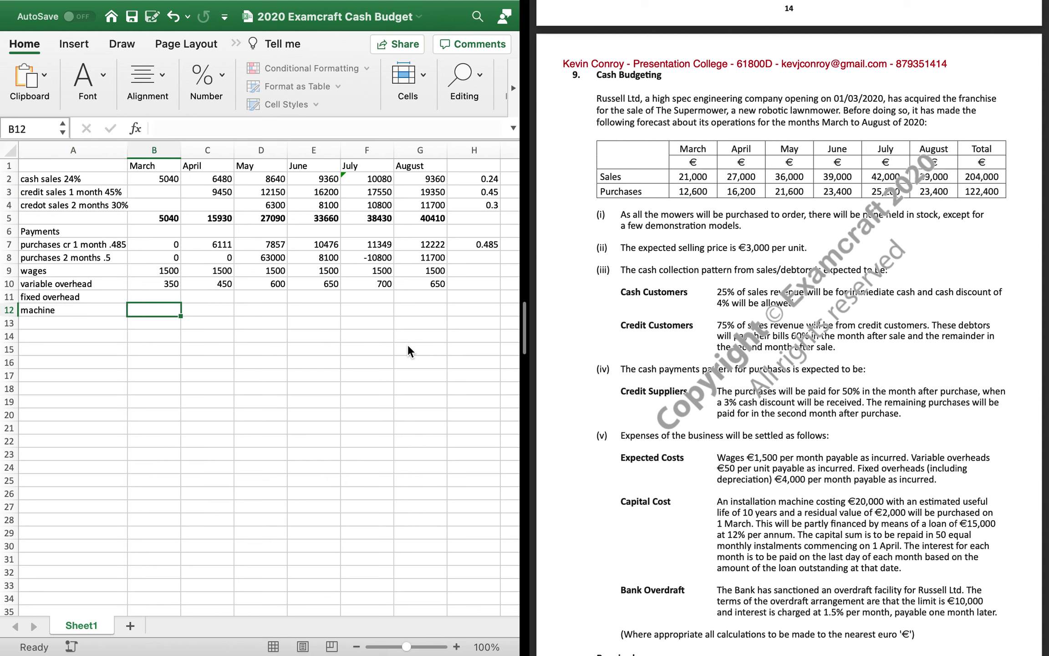
{"action": "type", "text": "20000"}
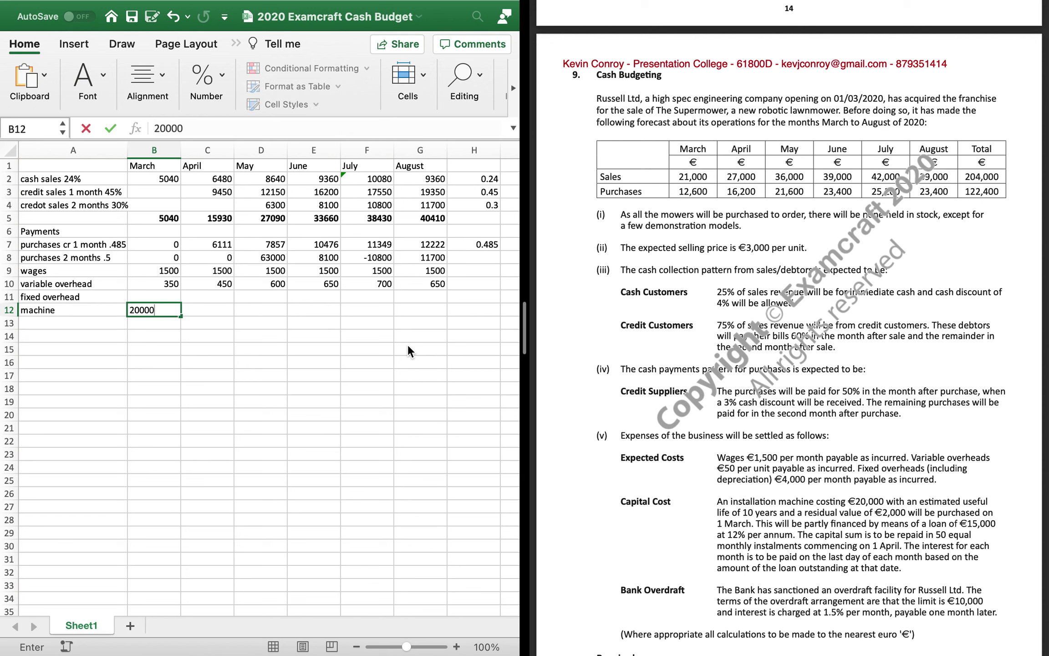
{"action": "key", "text": "Return"}
{"action": "key", "text": "Down"}
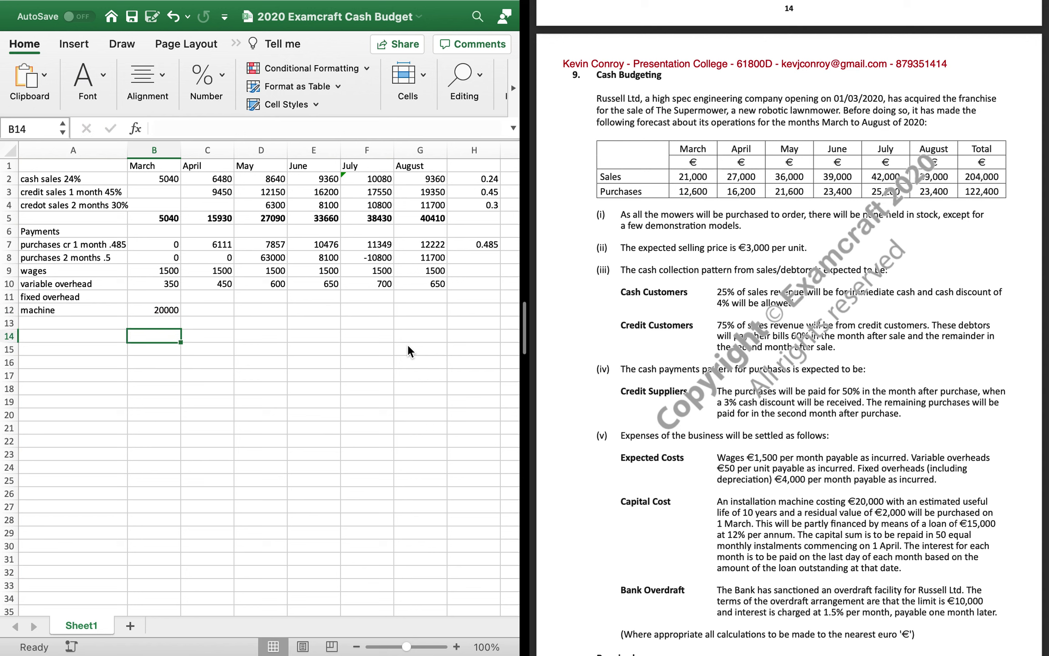
{"action": "key", "text": "Up"}
{"action": "key", "text": "Up"}
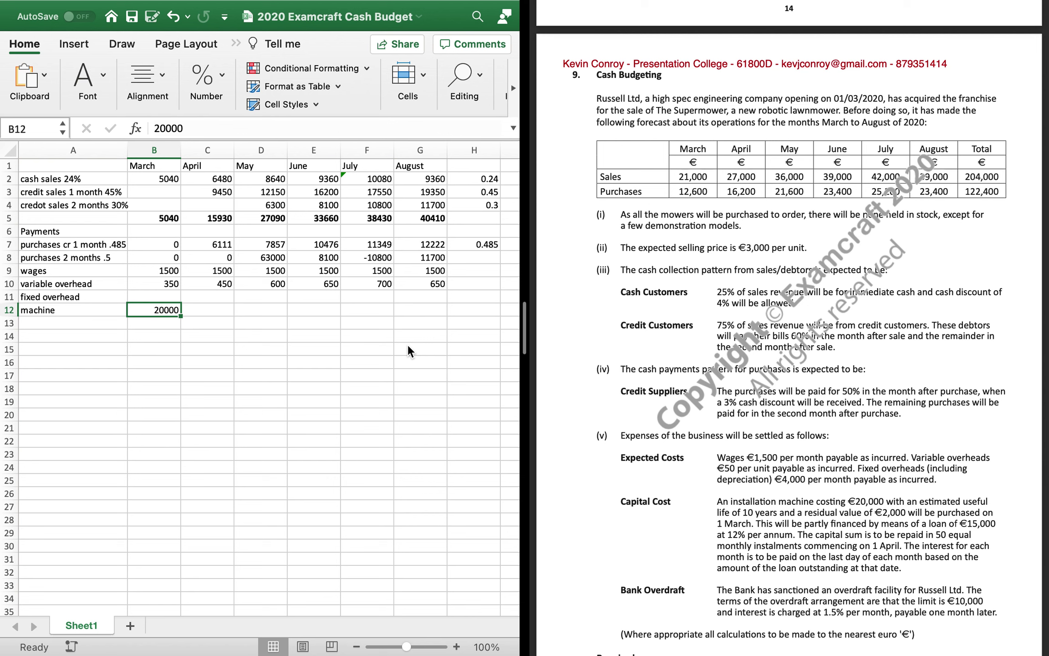
Start a depreciation working below the budget by labelling A25 "deprecition"
{"action": "key", "text": "Down"}
{"action": "key", "text": "Down"}
{"action": "key", "text": "Down"}
{"action": "key", "text": "Down"}
{"action": "key", "text": "Down"}
{"action": "key", "text": "Down"}
{"action": "key", "text": "Down"}
{"action": "key", "text": "Left"}
{"action": "key", "text": "Down"}
{"action": "key", "text": "Down"}
{"action": "key", "text": "Down"}
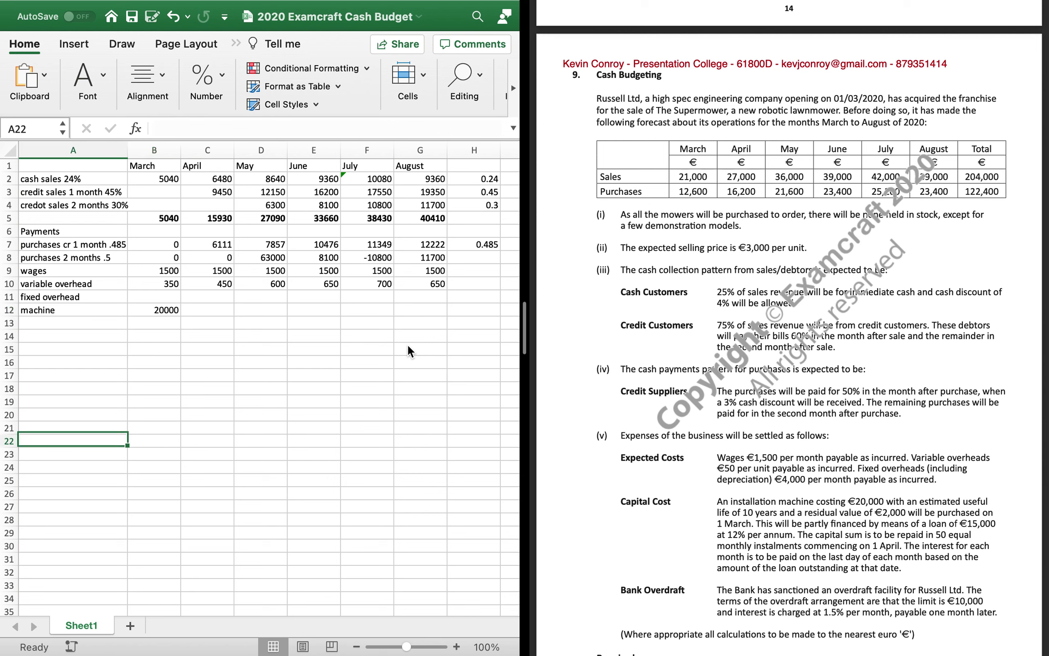
{"action": "key", "text": "Down"}
{"action": "key", "text": "Down"}
{"action": "key", "text": "Down"}
{"action": "type", "text": "depre"}
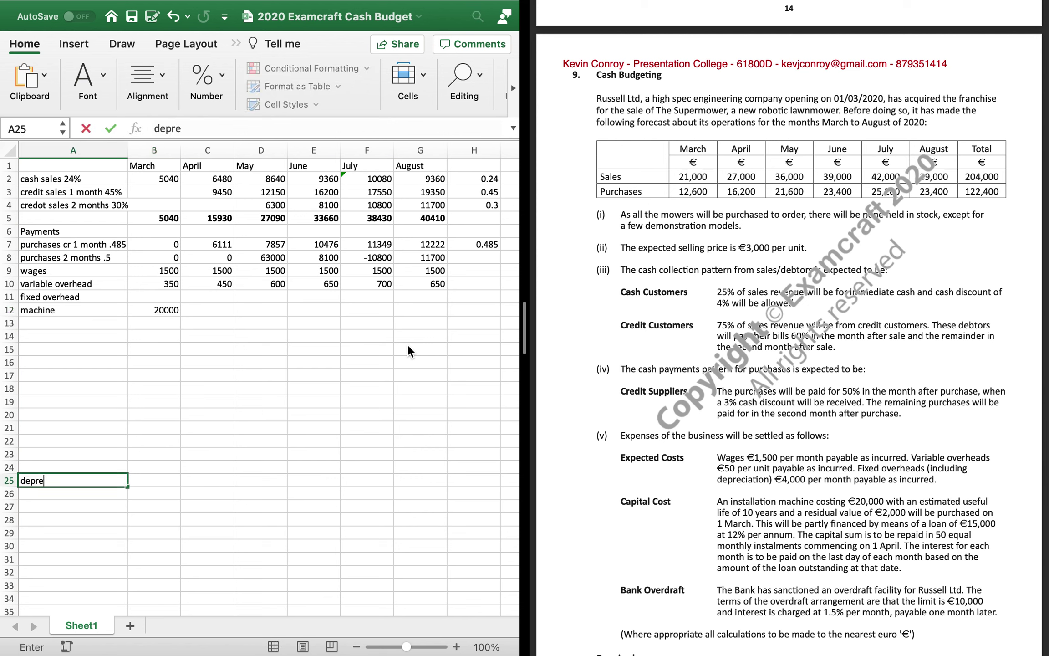
{"action": "type", "text": "cition"}
{"action": "key", "text": "Tab"}
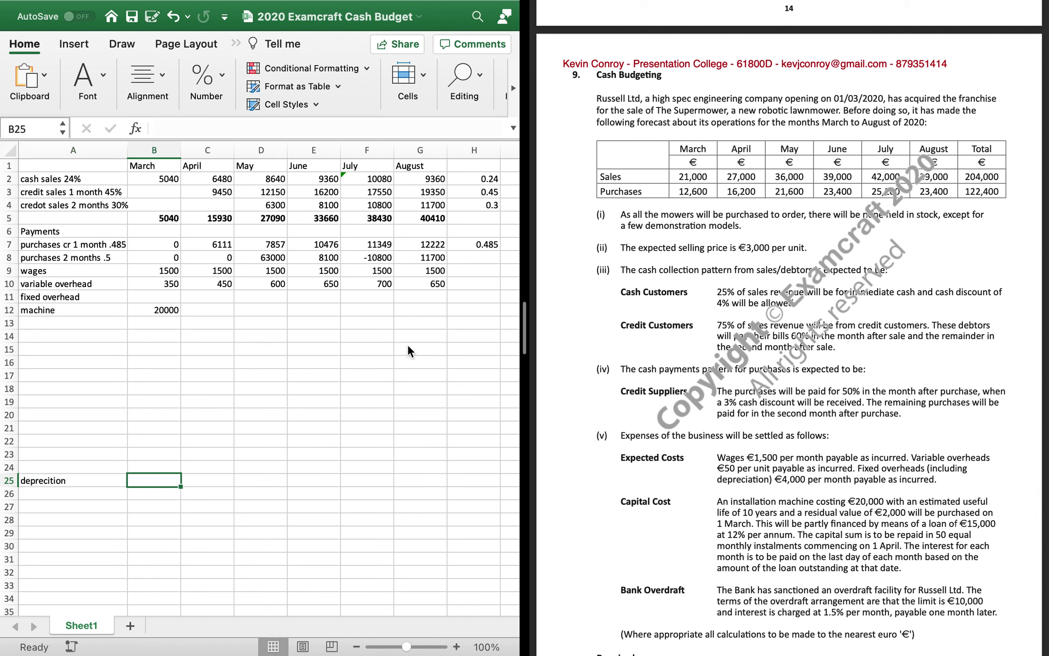
Enter the yearly depreciation working as the text 20000/10 in B25 and "2000 PER YEAR" in C25
{"action": "type", "text": "20000/10"}
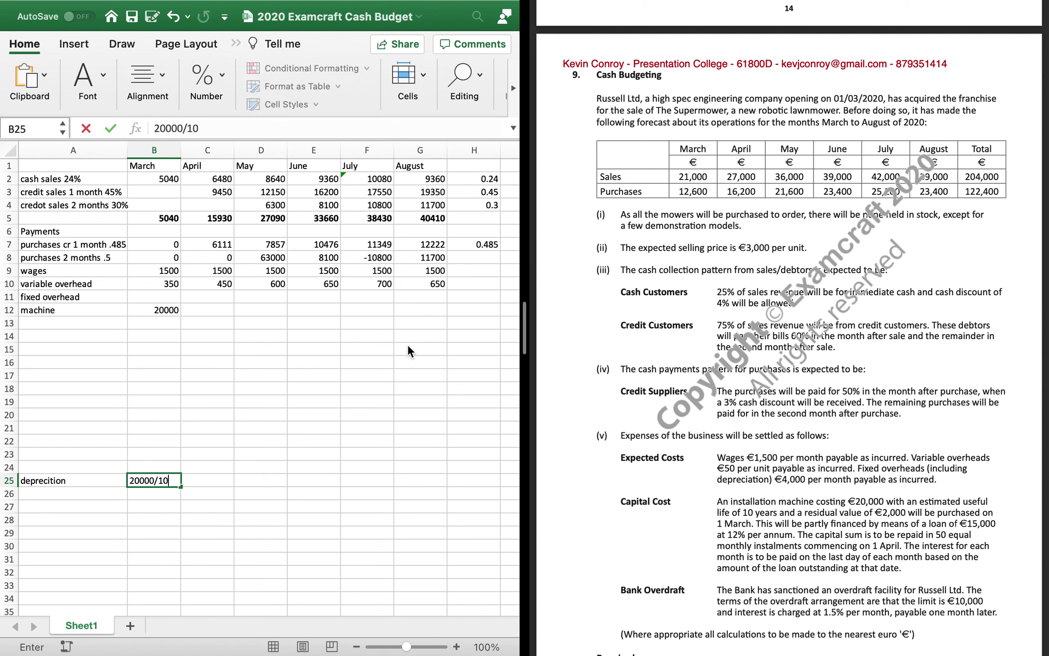
{"action": "key", "text": "Tab"}
{"action": "type", "text": "00"}
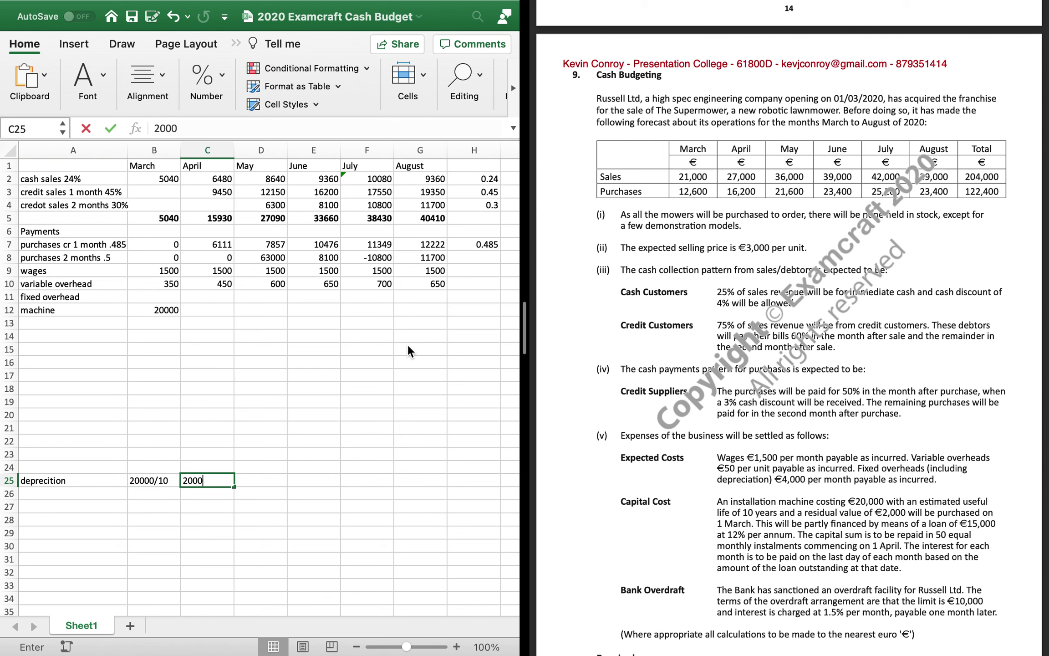
{"action": "type", "text": " PER YEAR"}
{"action": "key", "text": "Return"}
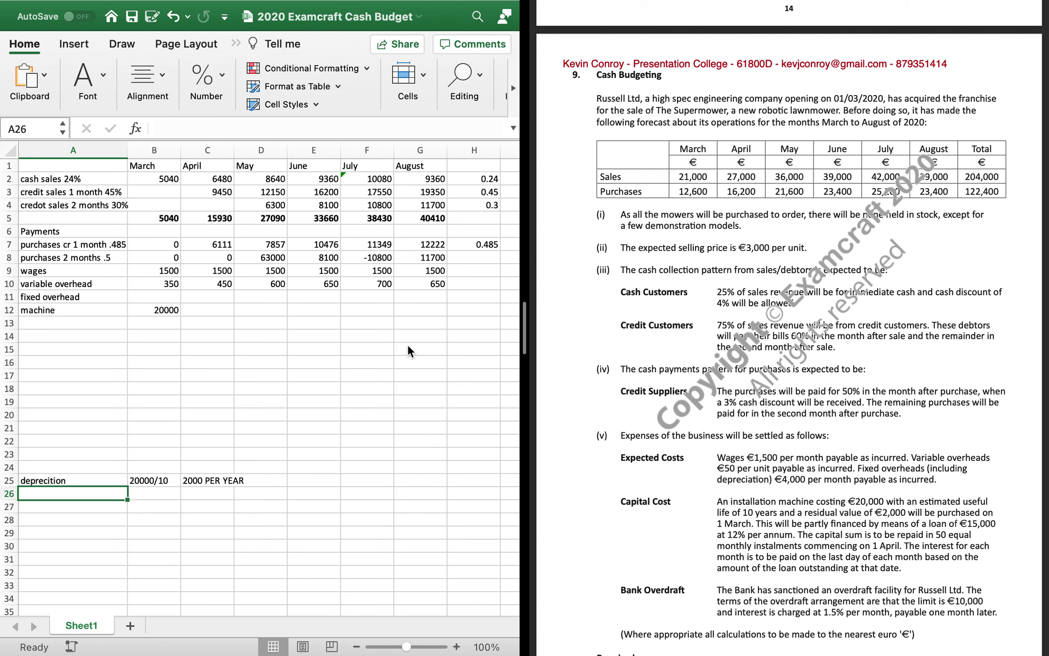
Label A26 "per month", note 2000/12 in B26 and calculate the monthly depreciation in C26 with =2000/12
{"action": "type", "text": "per month"}
{"action": "key", "text": "Tab"}
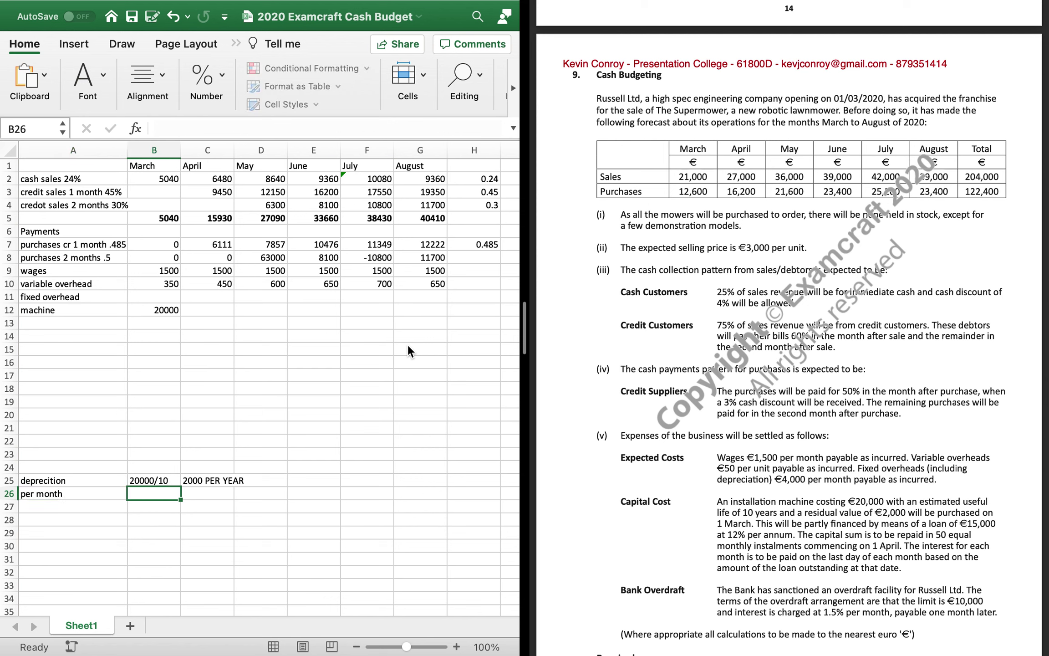
{"action": "type", "text": "2000/12"}
{"action": "key", "text": "Tab"}
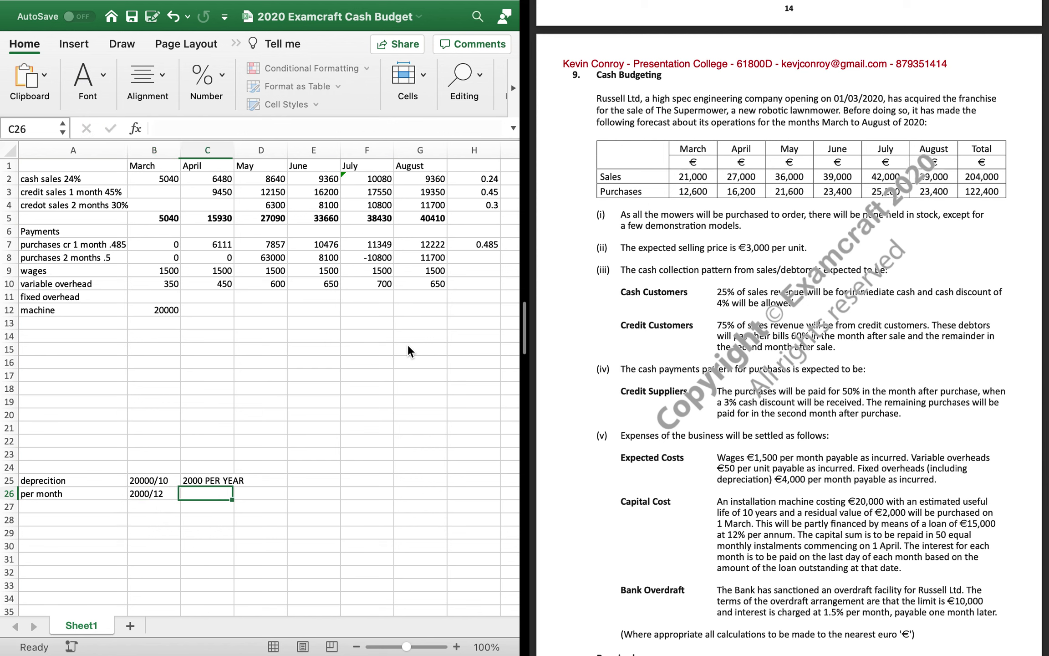
{"action": "type", "text": "=2000"}
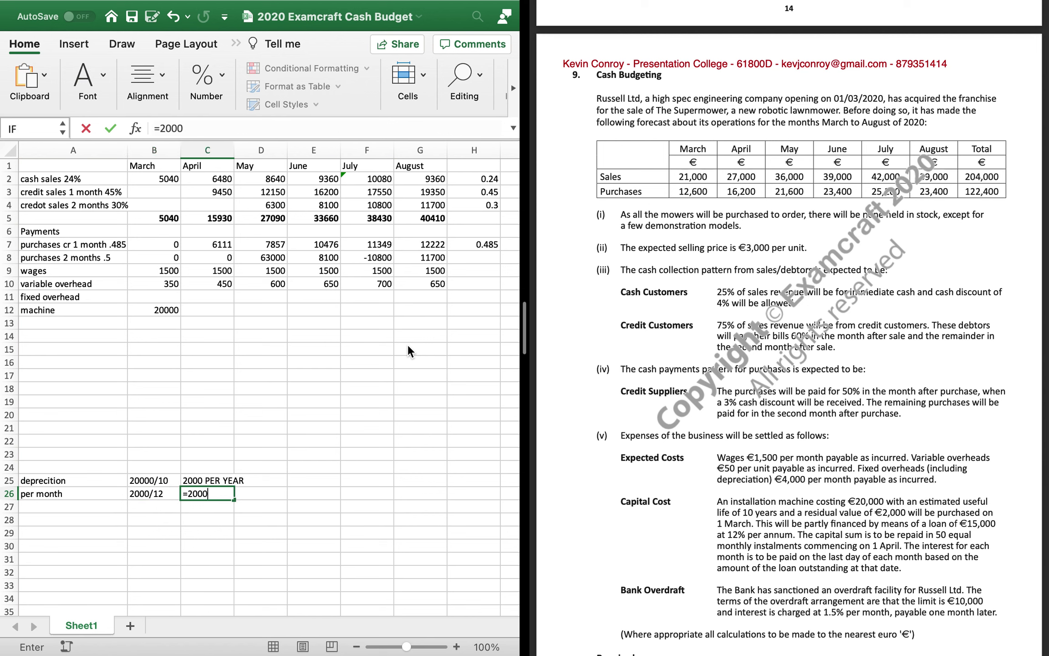
{"action": "type", "text": "/12"}
{"action": "key", "text": "Return"}
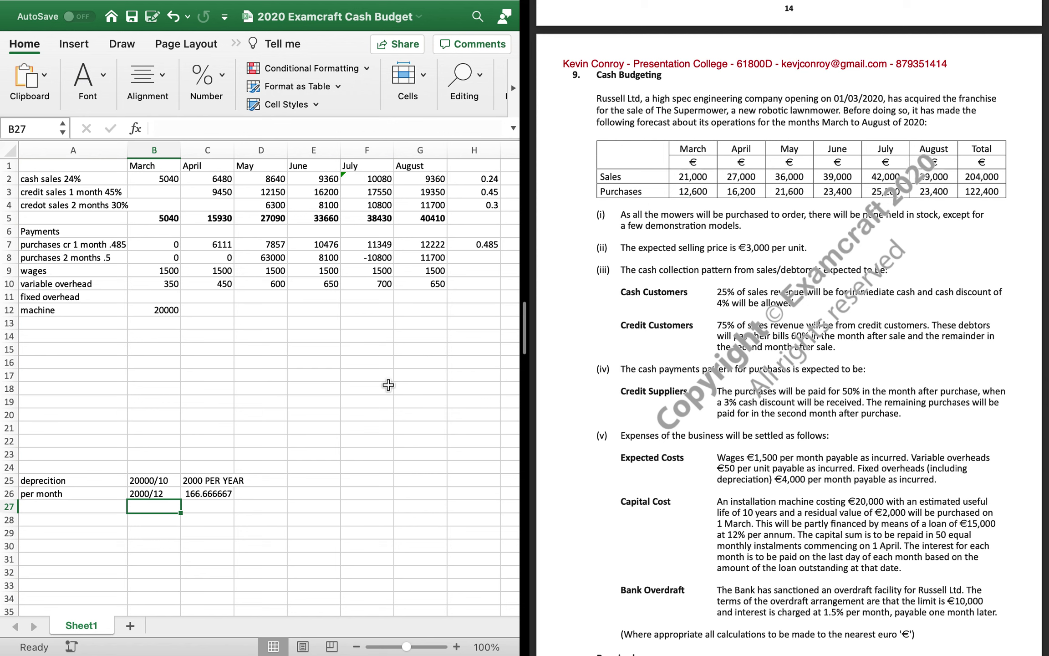
Correct the yearly depreciation working in B25 to 18000/10
{"action": "key", "text": "Up"}
{"action": "key", "text": "Up"}
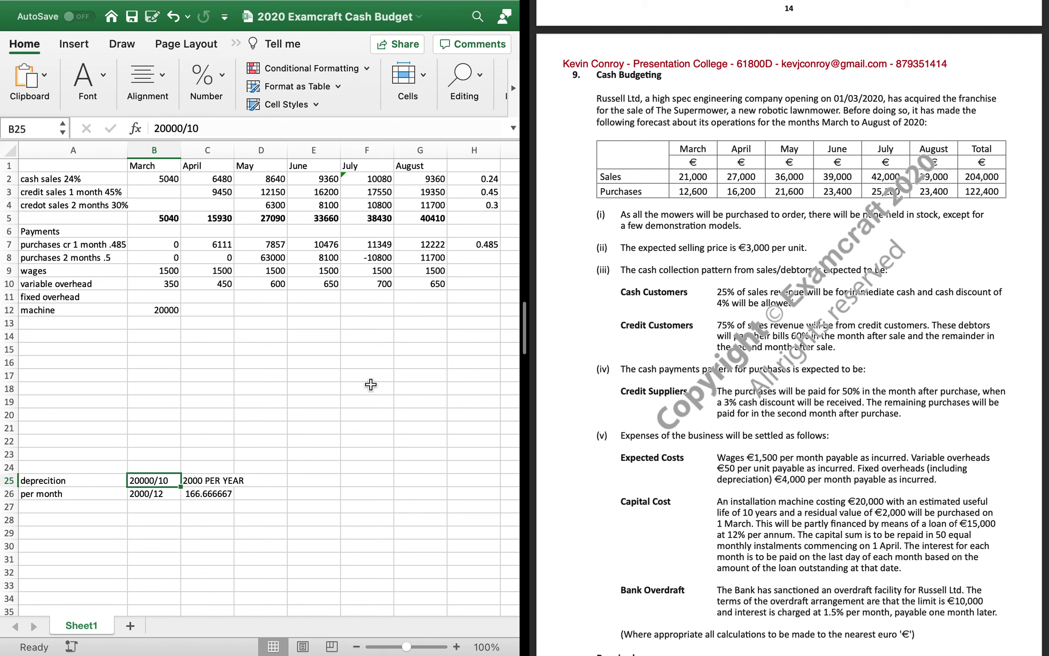
{"action": "left_click", "coordinate": [167, 128]}
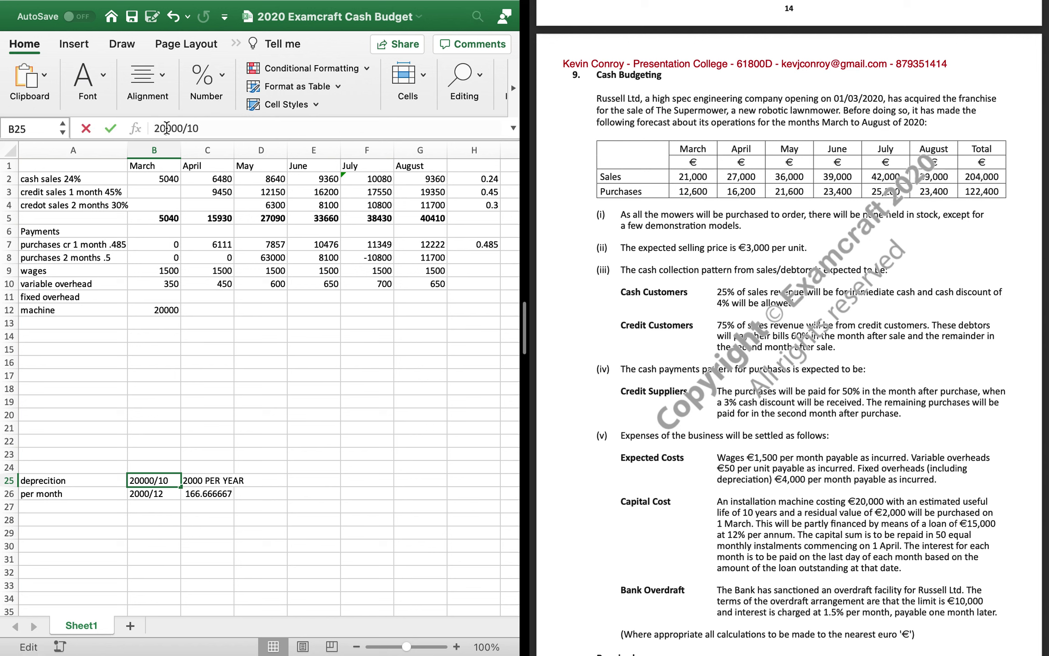
{"action": "key", "text": "BackSpace"}
{"action": "key", "text": "BackSpace"}
{"action": "type", "text": "18"}
{"action": "key", "text": "Return"}
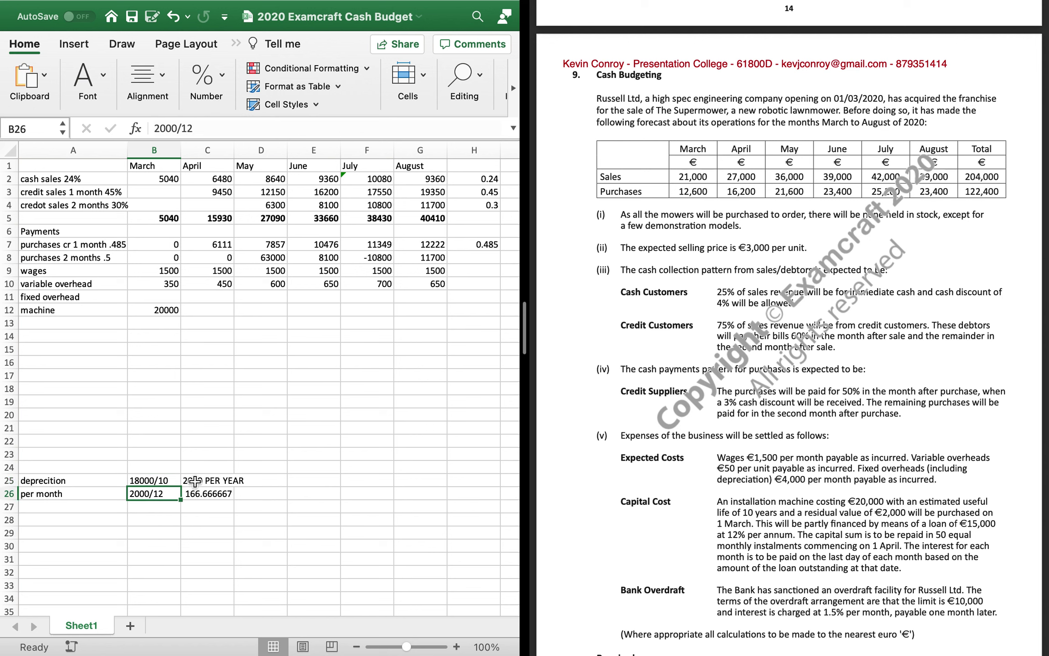
Correct the yearly depreciation text in C25 to "1800 PER YEAR"
{"action": "double_click", "coordinate": [207, 481]}
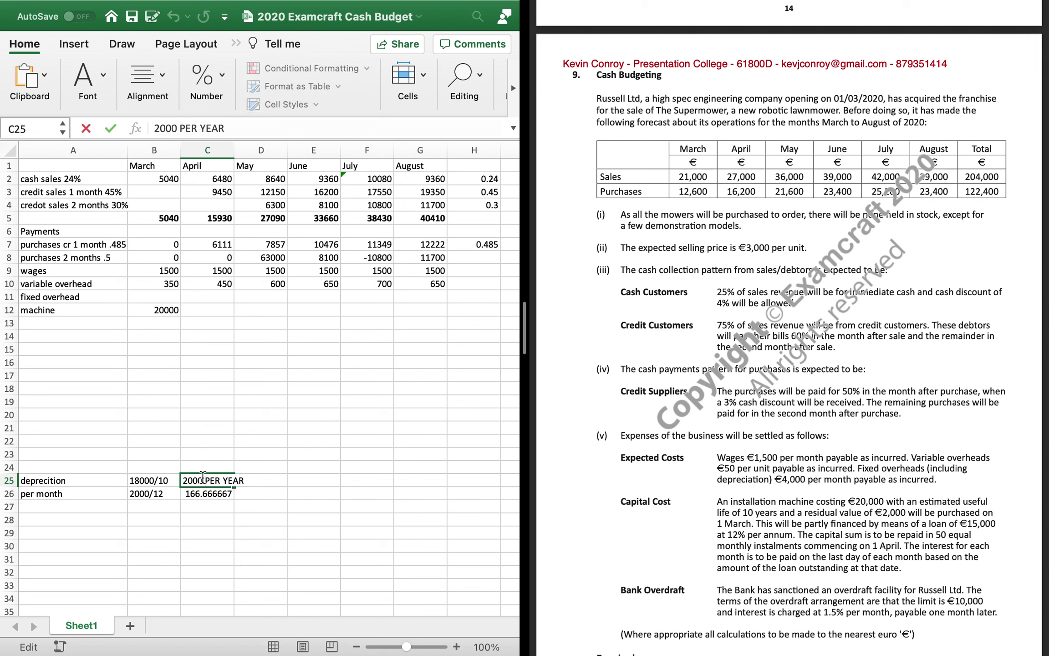
{"action": "key", "text": "BackSpace"}
{"action": "key", "text": "BackSpace"}
{"action": "key", "text": "BackSpace"}
{"action": "key", "text": "BackSpace"}
{"action": "type", "text": "1800"}
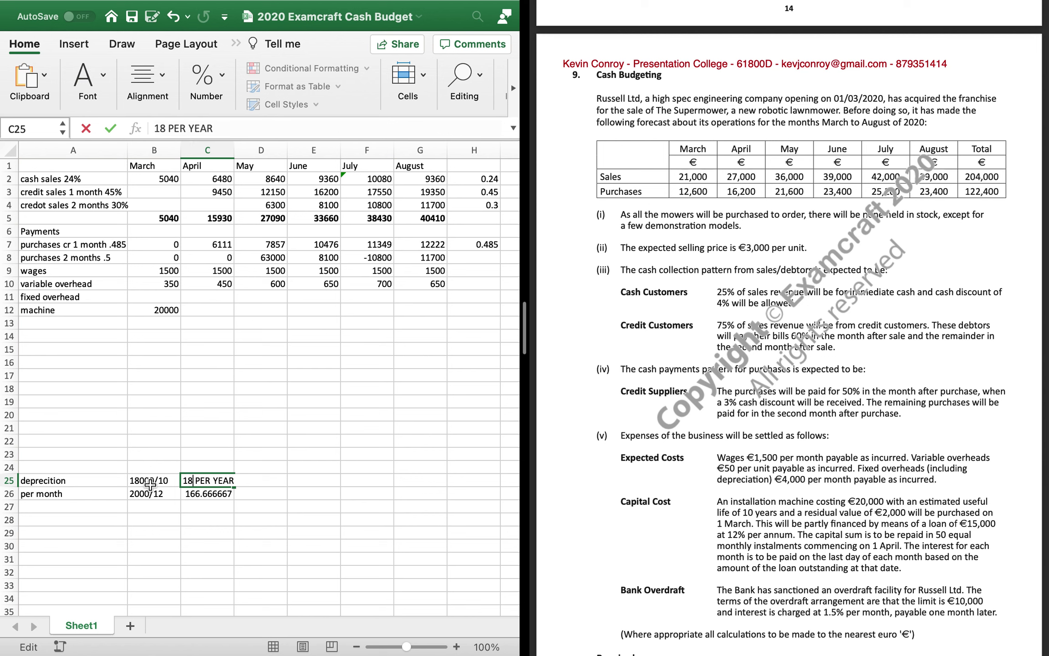
{"action": "key", "text": "Return"}
{"action": "left_click", "coordinate": [143, 494]}
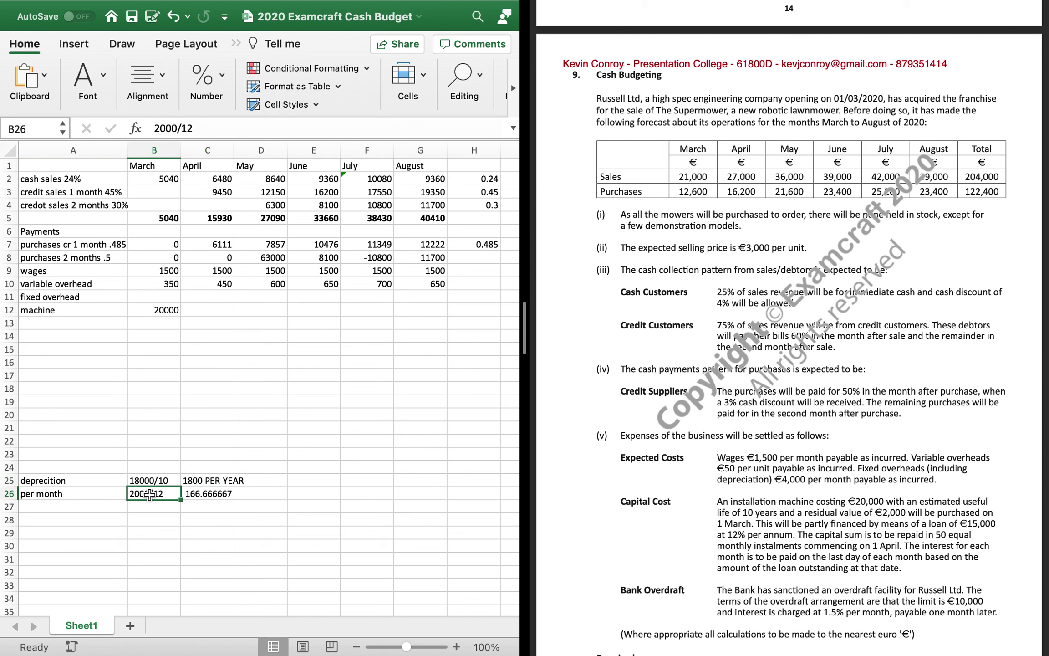
Correct the monthly depreciation working in B26 to 1800/12
{"action": "double_click", "coordinate": [141, 493]}
{"action": "type", "text": "18"}
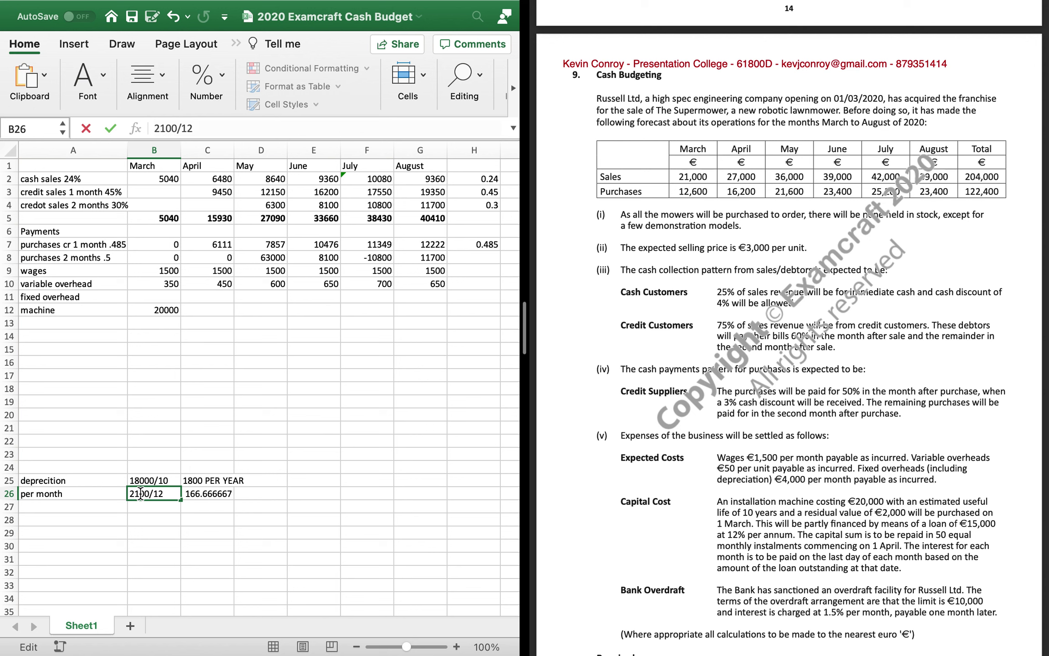
{"action": "key", "text": "BackSpace"}
{"action": "key", "text": "BackSpace"}
{"action": "key", "text": "BackSpace"}
{"action": "key", "text": "BackSpace"}
{"action": "type", "text": "18"}
{"action": "key", "text": "Return"}
Recalculate the monthly depreciation in C26 with the formula =1800/12
{"action": "left_click", "coordinate": [209, 493]}
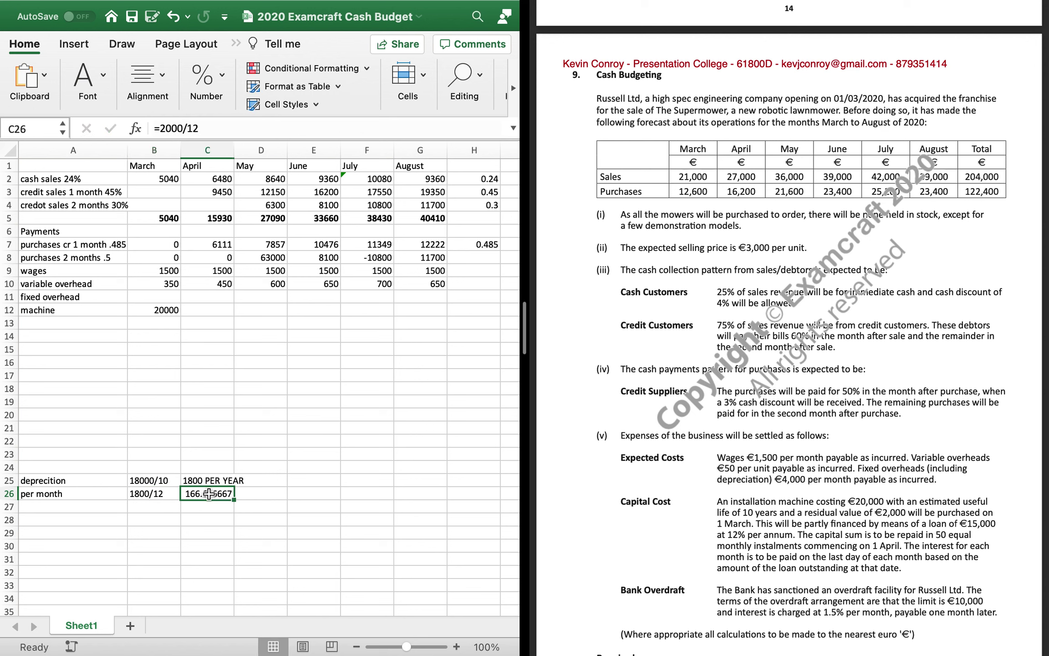
{"action": "type", "text": "="}
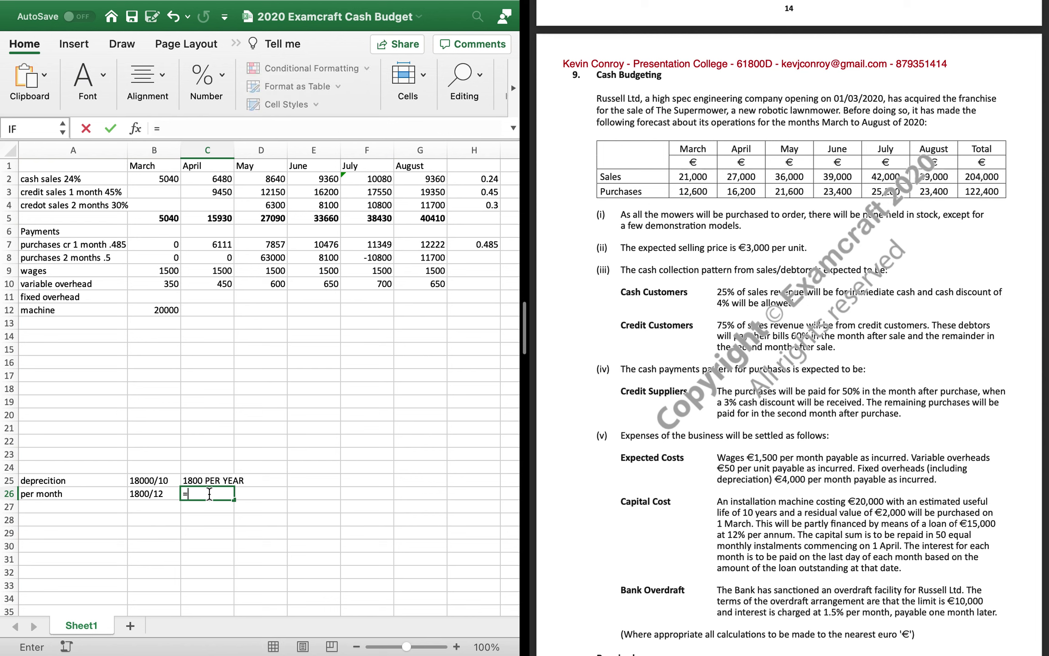
{"action": "type", "text": "1800/12"}
{"action": "key", "text": "Return"}
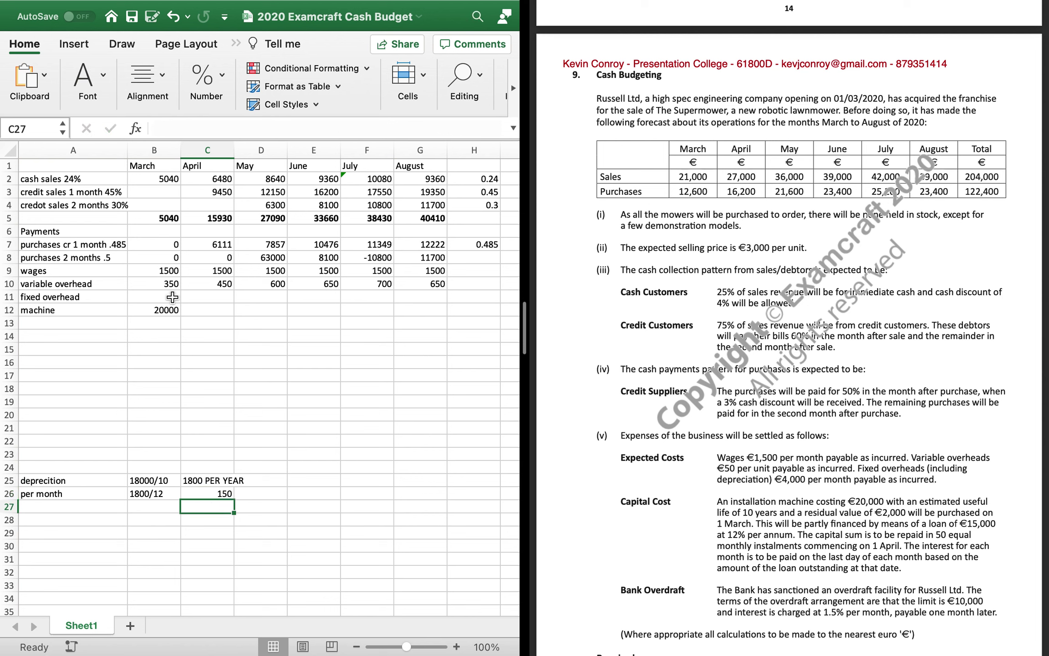
Extend the fixed overhead label in A11 with "(-150)" for the excluded depreciation
{"action": "left_click", "coordinate": [172, 297]}
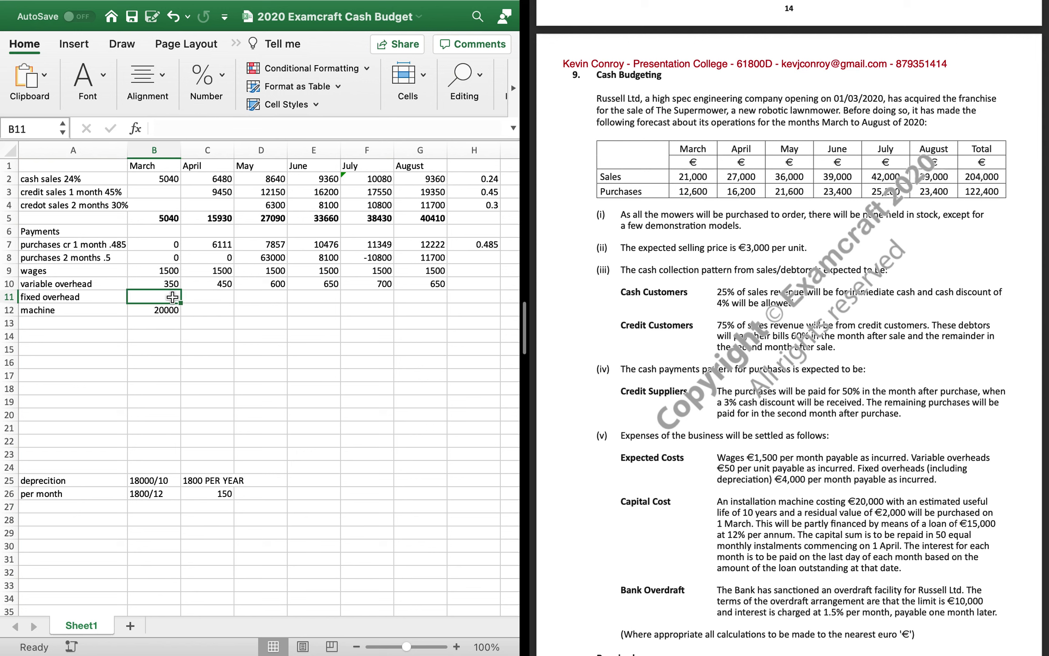
{"action": "double_click", "coordinate": [111, 295]}
{"action": "type", "text": "(-150)"}
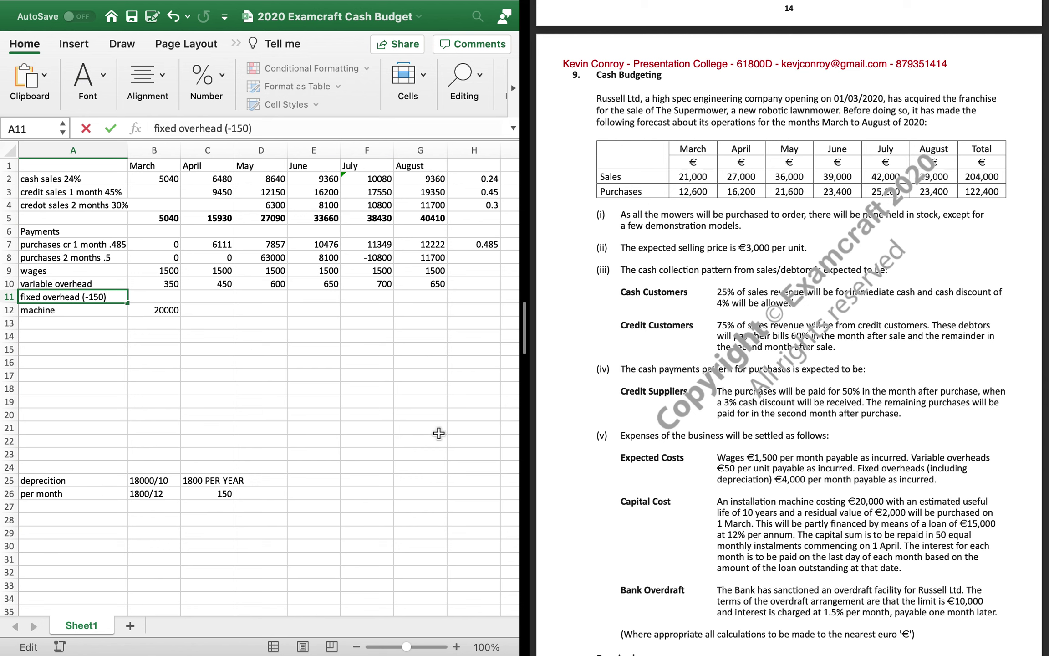
{"action": "key", "text": "Return"}
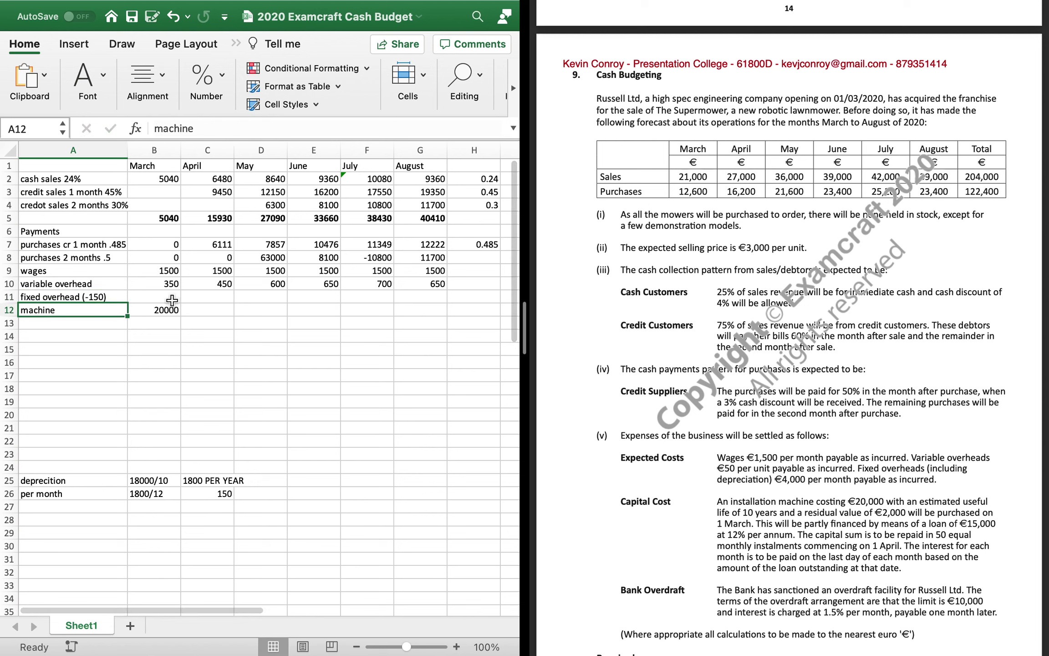
Enter 3850 as March's fixed overhead in B11 and copy it across April to August
{"action": "left_click", "coordinate": [157, 297]}
{"action": "type", "text": "3850"}
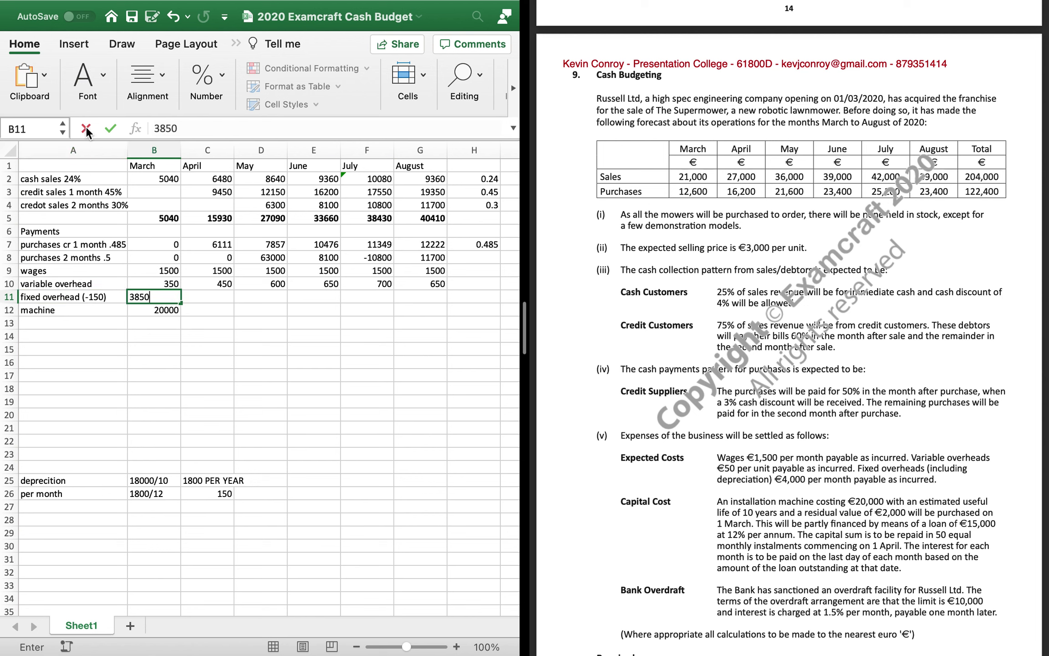
{"action": "key", "text": "Return"}
{"action": "key", "text": "Up"}
{"action": "key", "text": "super+c"}
{"action": "key", "text": "Right"}
{"action": "key", "text": "shift+Right"}
{"action": "key", "text": "shift+Right"}
{"action": "key", "text": "shift+Right"}
{"action": "key", "text": "shift+Right"}
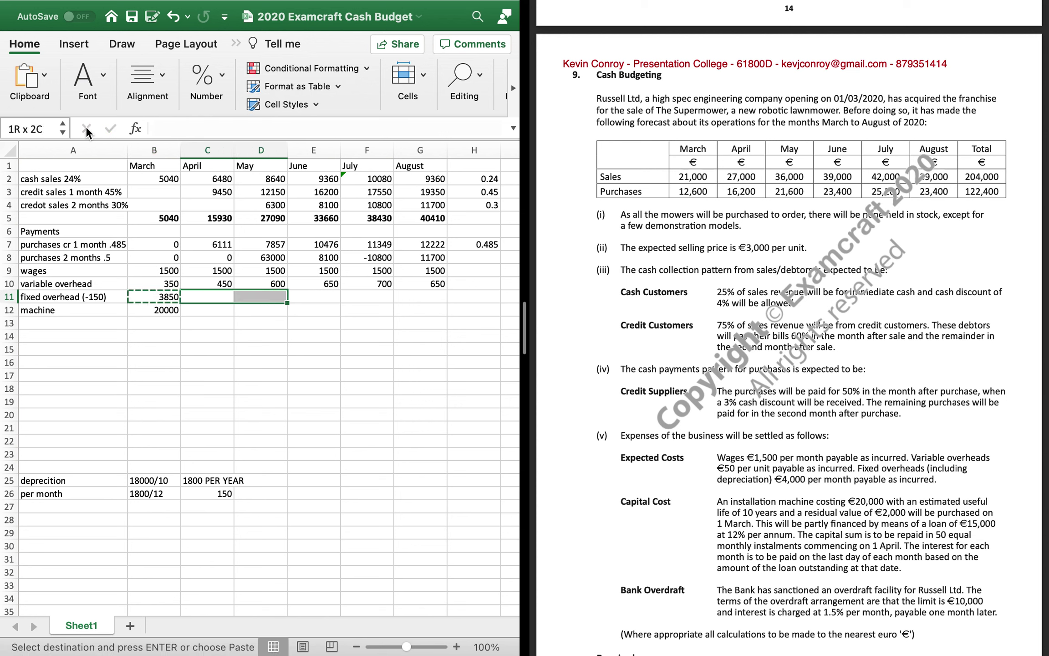
{"action": "key", "text": "super+v"}
Add the payment row labels "lozn installement" in A13 and "loan interest" in A14
{"action": "key", "text": "Down"}
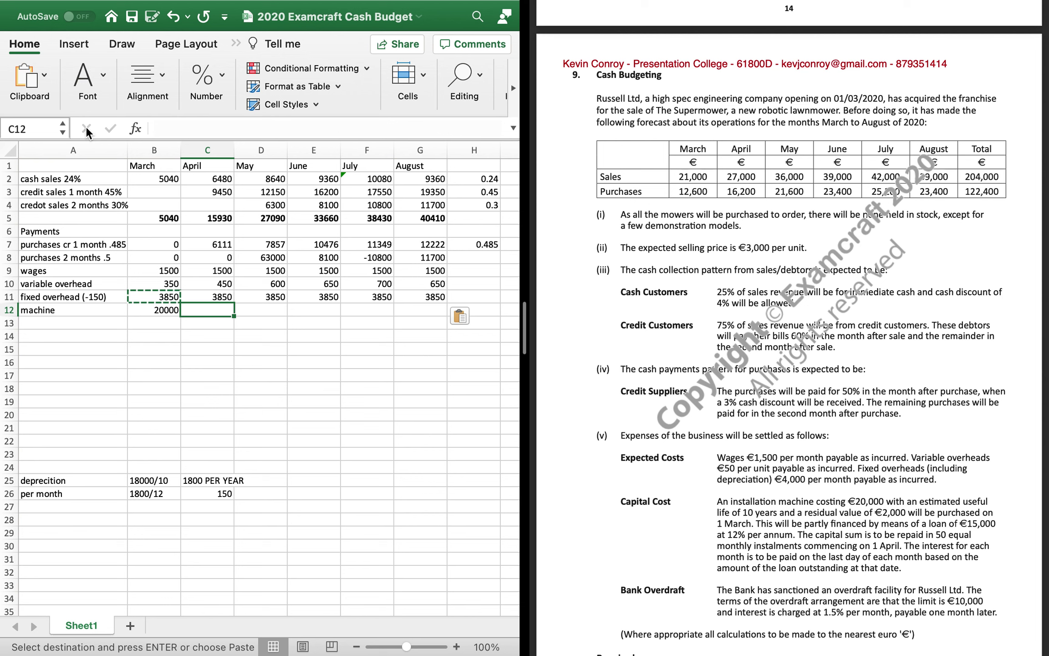
{"action": "key", "text": "Down"}
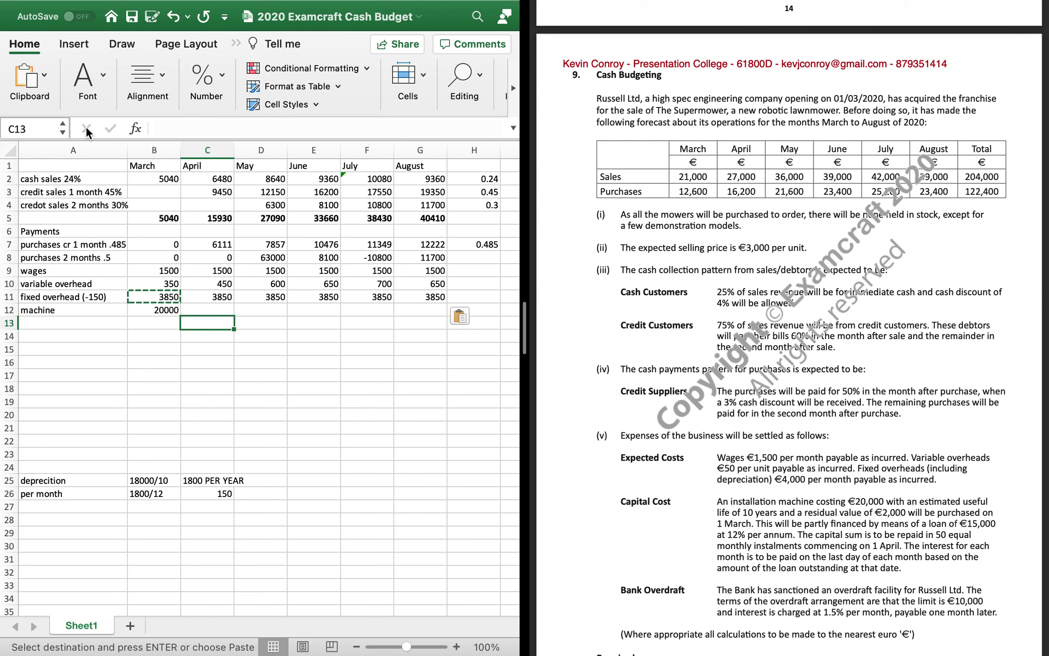
{"action": "key", "text": "Left"}
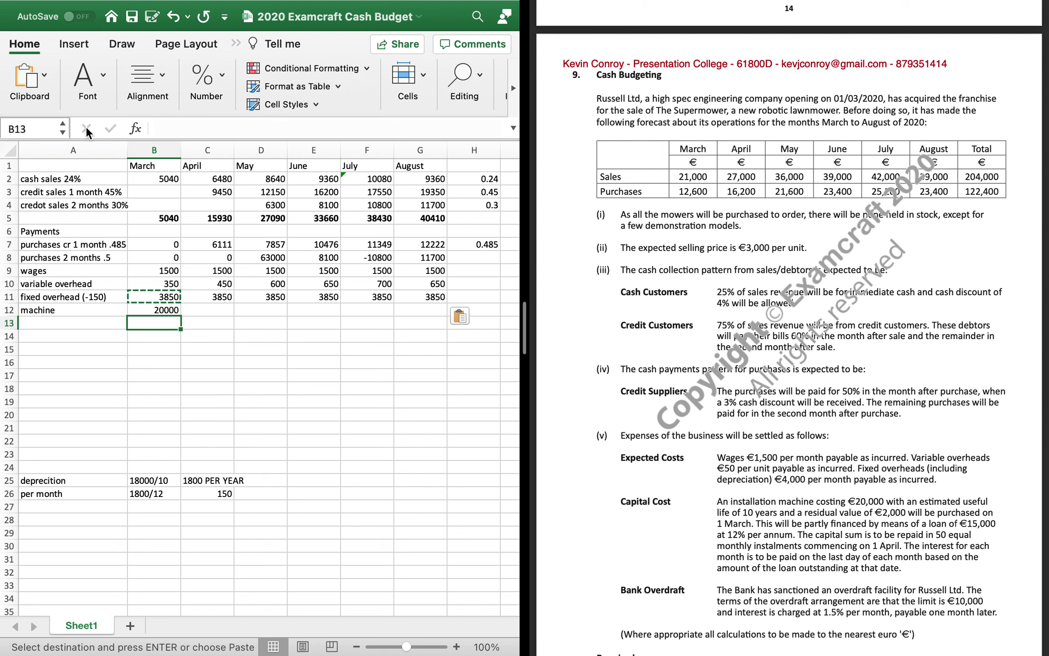
{"action": "key", "text": "Down"}
{"action": "key", "text": "Up"}
{"action": "key", "text": "Left"}
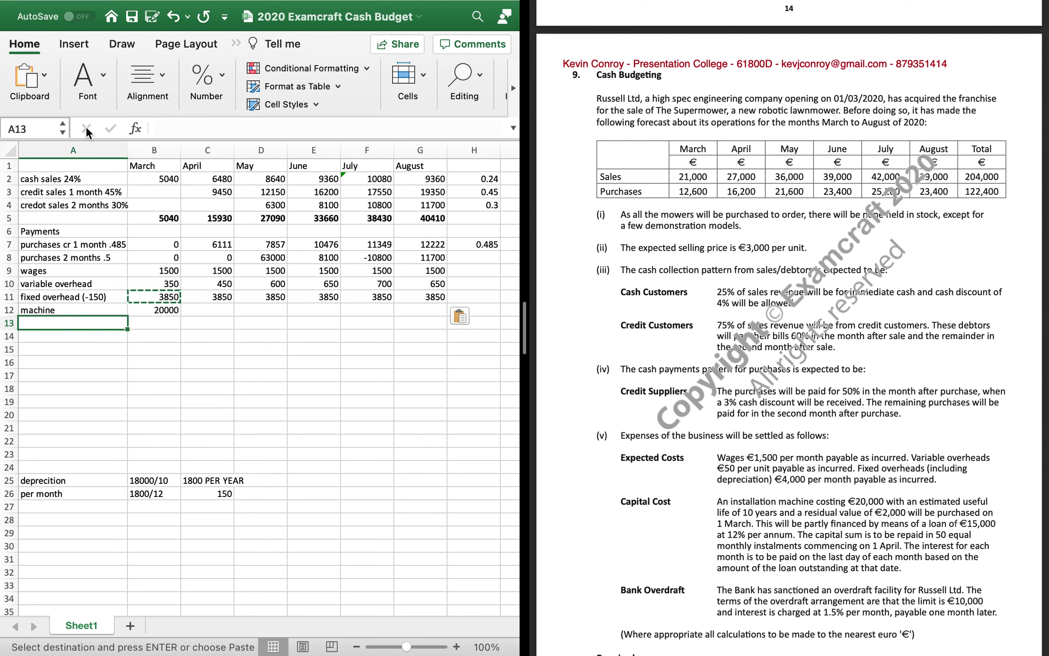
{"action": "type", "text": "lozn ins"}
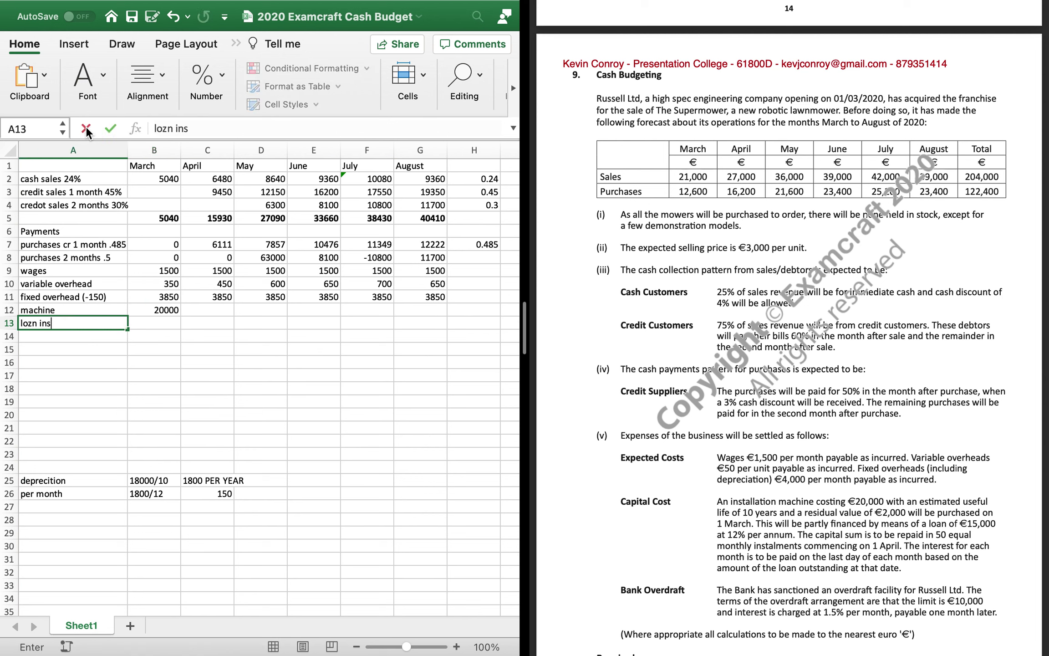
{"action": "type", "text": "tallement"}
{"action": "key", "text": "Return"}
{"action": "type", "text": "loan interest"}
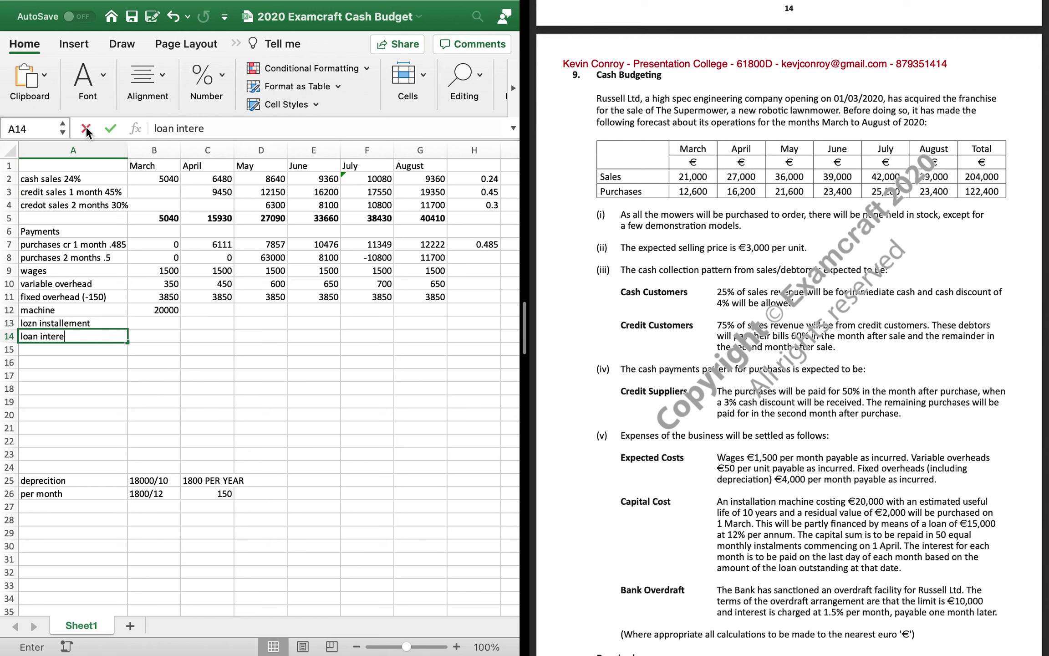
{"action": "key", "text": "Return"}
Calculate April's loan instalment in C13 with the formula =15000/50
{"action": "key", "text": "Up"}
{"action": "key", "text": "Up"}
{"action": "key", "text": "Right"}
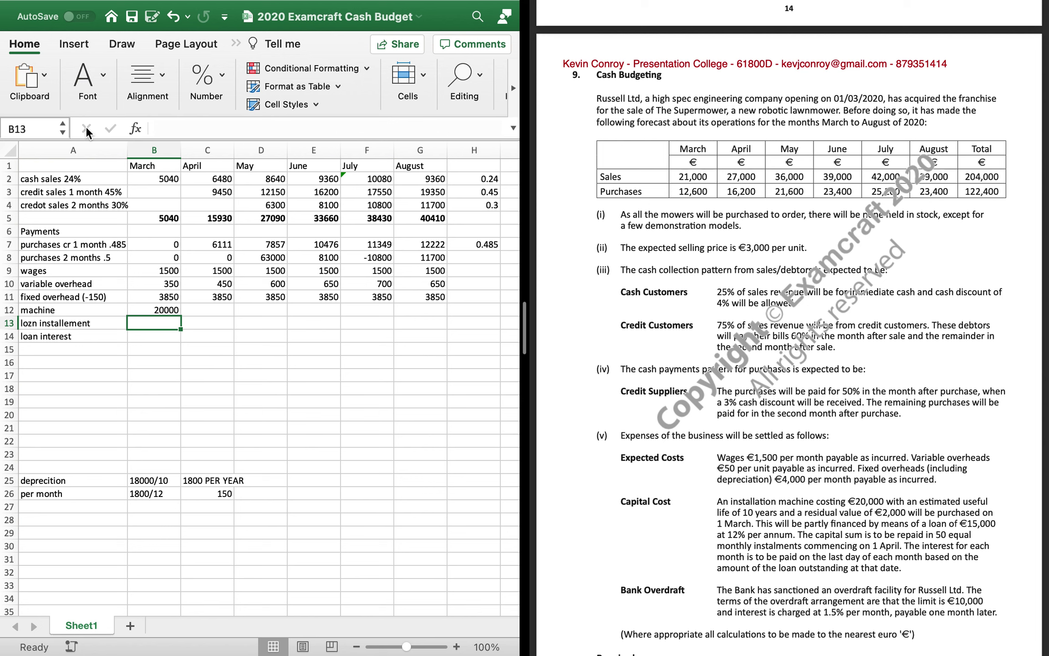
{"action": "key", "text": "Right"}
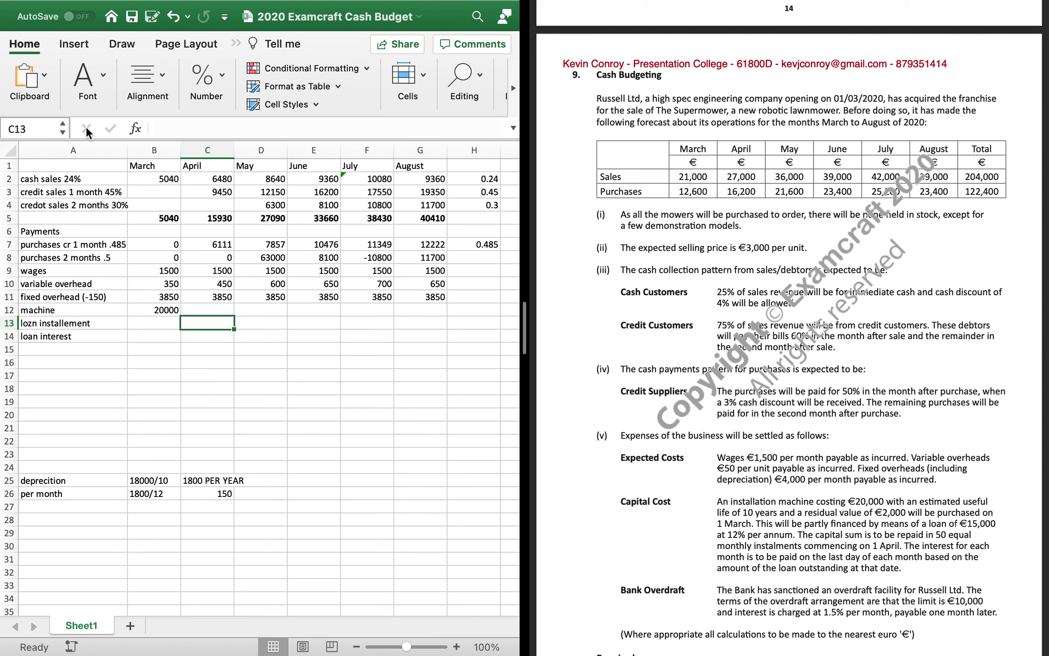
{"action": "type", "text": "15000"}
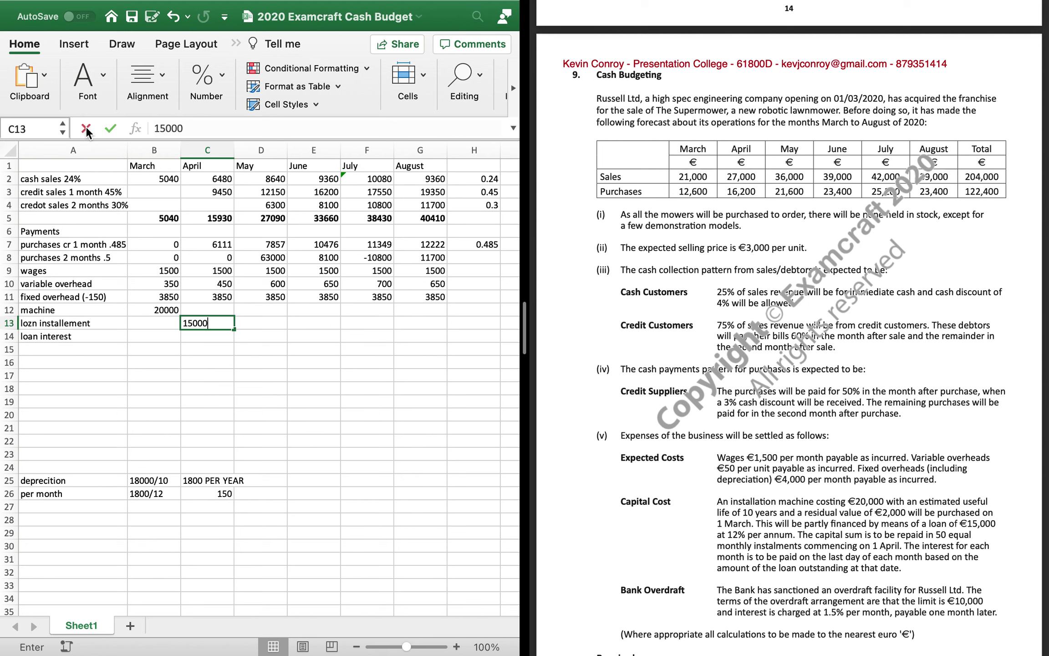
{"action": "key", "text": "BackSpace"}
{"action": "key", "text": "BackSpace"}
{"action": "key", "text": "BackSpace"}
{"action": "key", "text": "BackSpace"}
{"action": "key", "text": "BackSpace"}
{"action": "type", "text": "="}
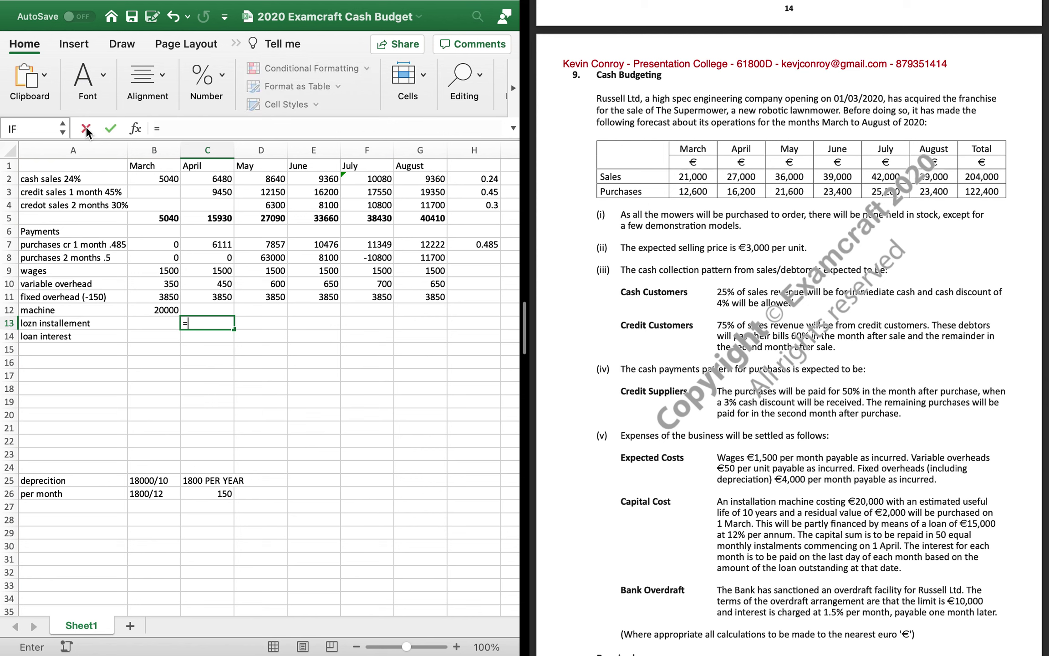
{"action": "type", "text": "15000/50"}
{"action": "key", "text": "Return"}
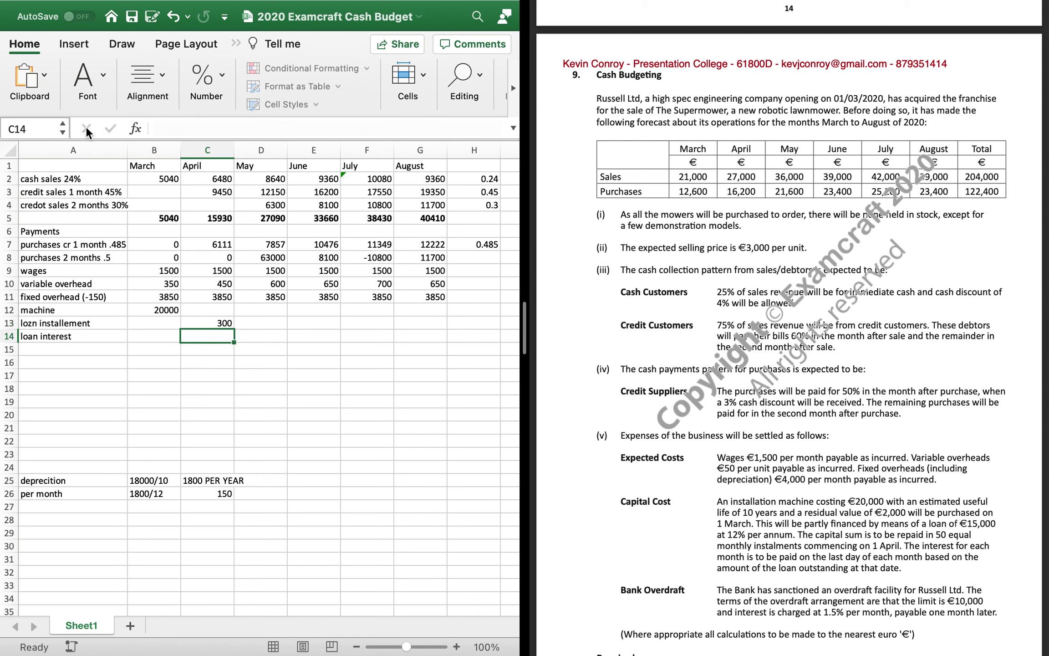
Enter a loan instalment of 300 for each month from May to August in D13:G13
{"action": "key", "text": "Up"}
{"action": "key", "text": "Right"}
{"action": "type", "text": "300"}
{"action": "key", "text": "Right"}
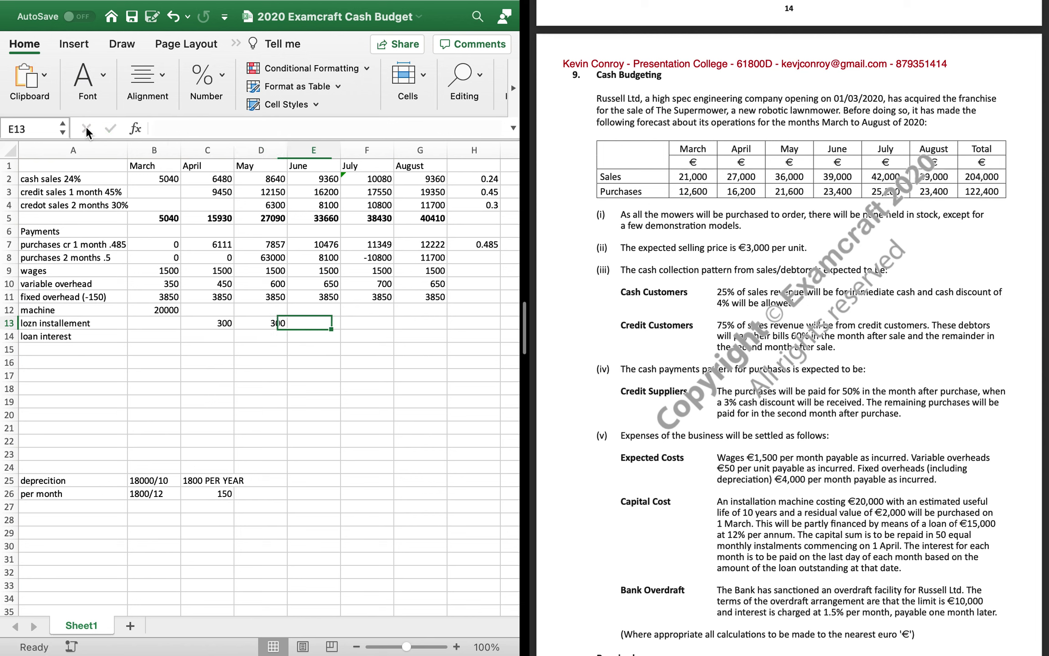
{"action": "type", "text": "300"}
{"action": "key", "text": "Right"}
{"action": "type", "text": "300"}
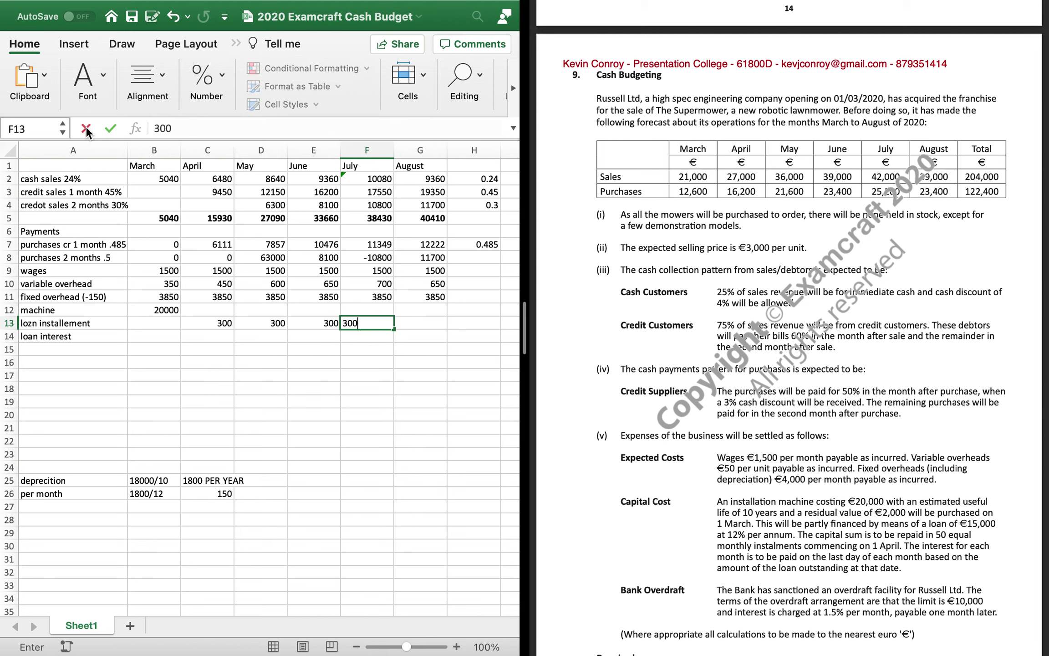
{"action": "key", "text": "Right"}
{"action": "type", "text": "300"}
{"action": "key", "text": "Return"}
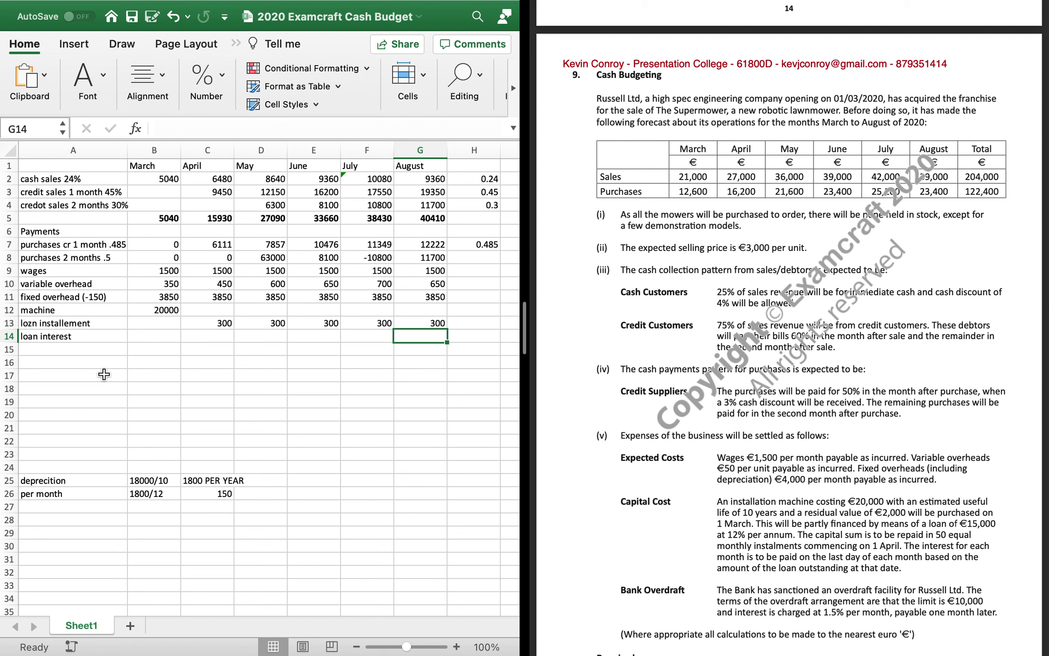
Start a loan interest working with the label "loan interert" in A29 and the note "12% of 15000/12" in B29
{"action": "left_click", "coordinate": [63, 535]}
{"action": "type", "text": "l"}
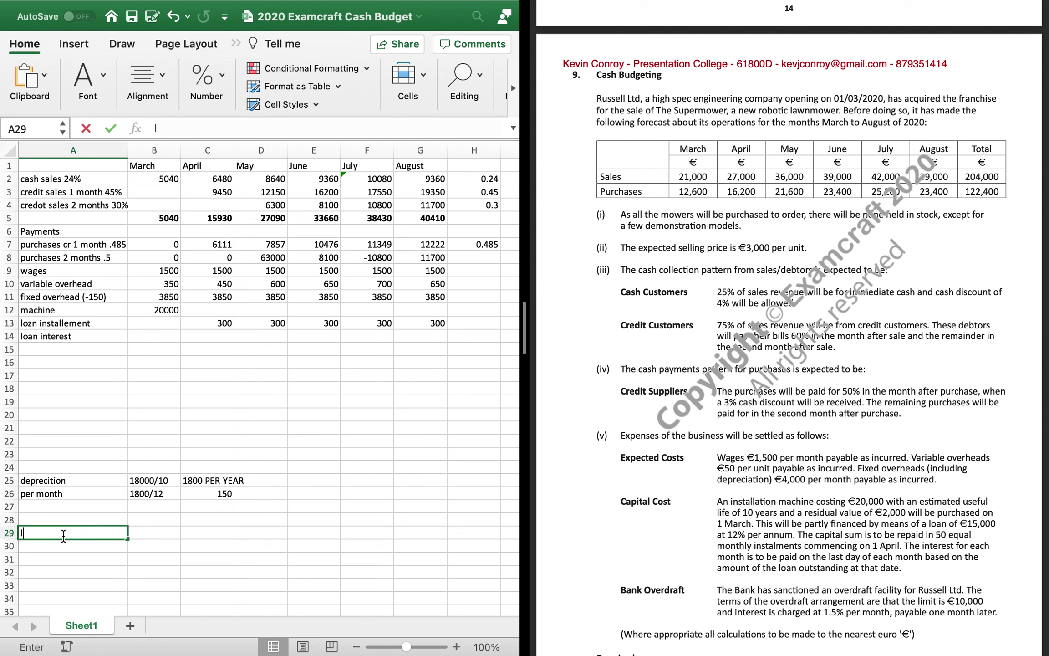
{"action": "type", "text": "oan interr"}
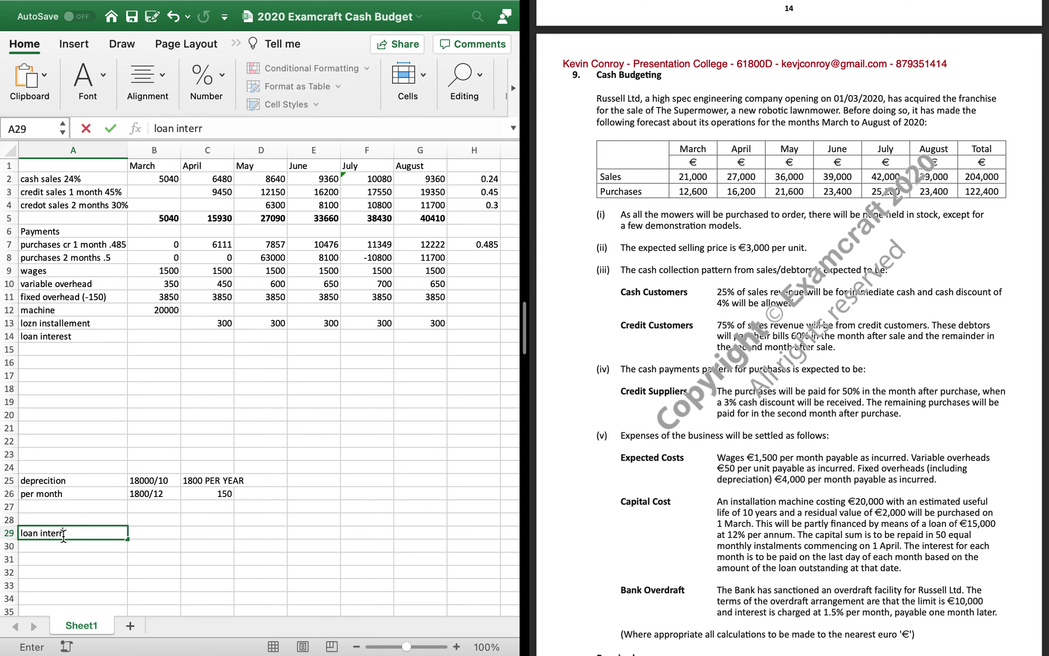
{"action": "key", "text": "BackSpace"}
{"action": "type", "text": "er"}
{"action": "key", "text": "BackSpace"}
{"action": "type", "text": "st"}
{"action": "key", "text": "Tab"}
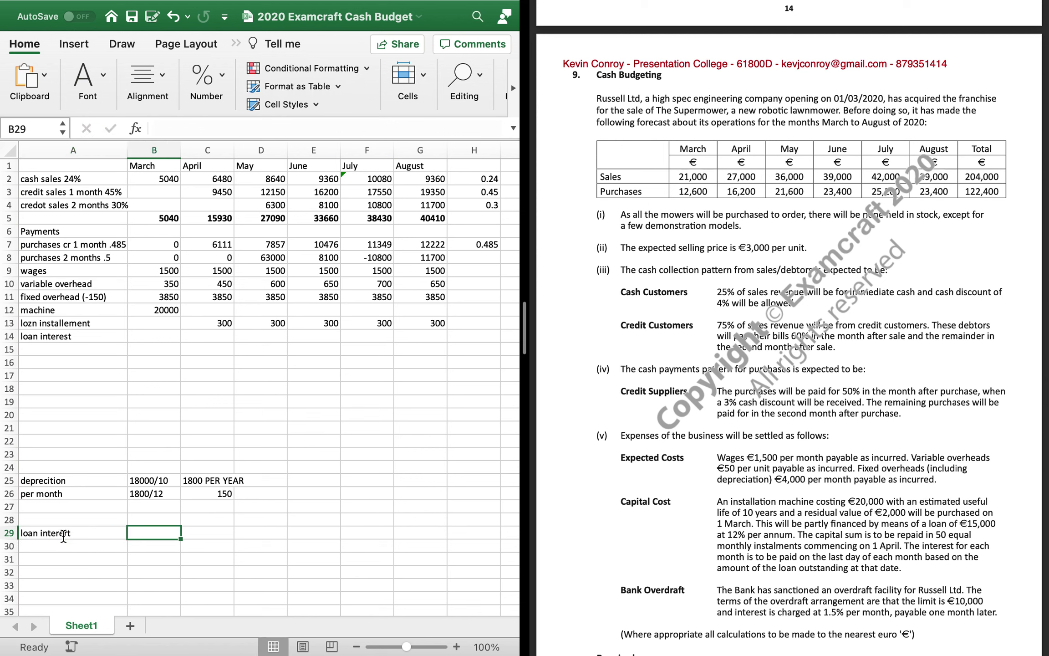
{"action": "type", "text": "12% o"}
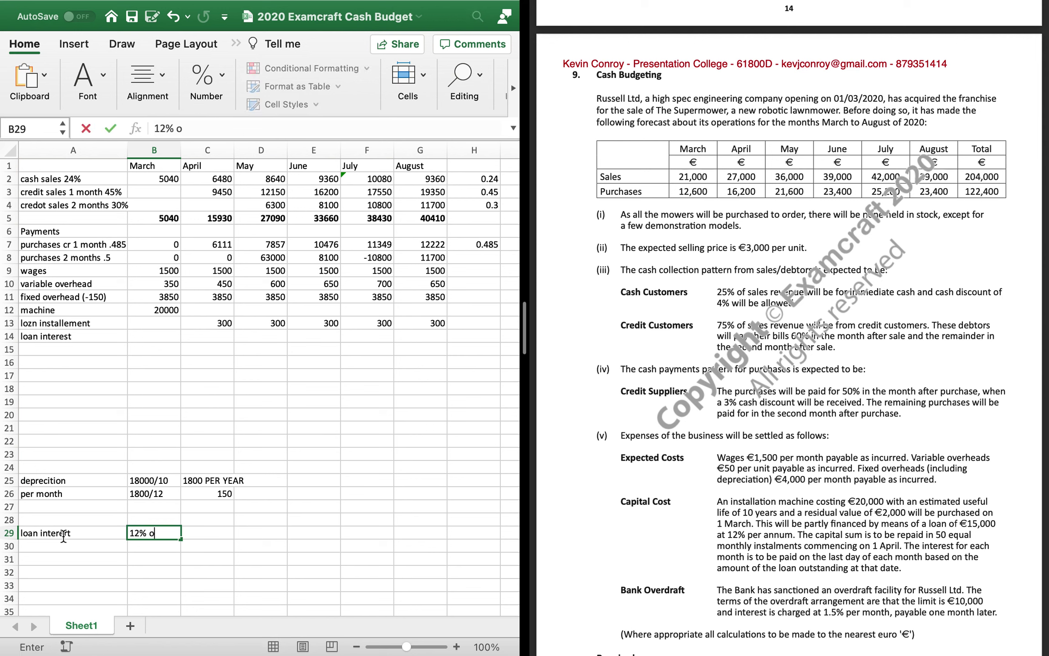
{"action": "type", "text": "f 15000/12"}
{"action": "key", "text": "Return"}
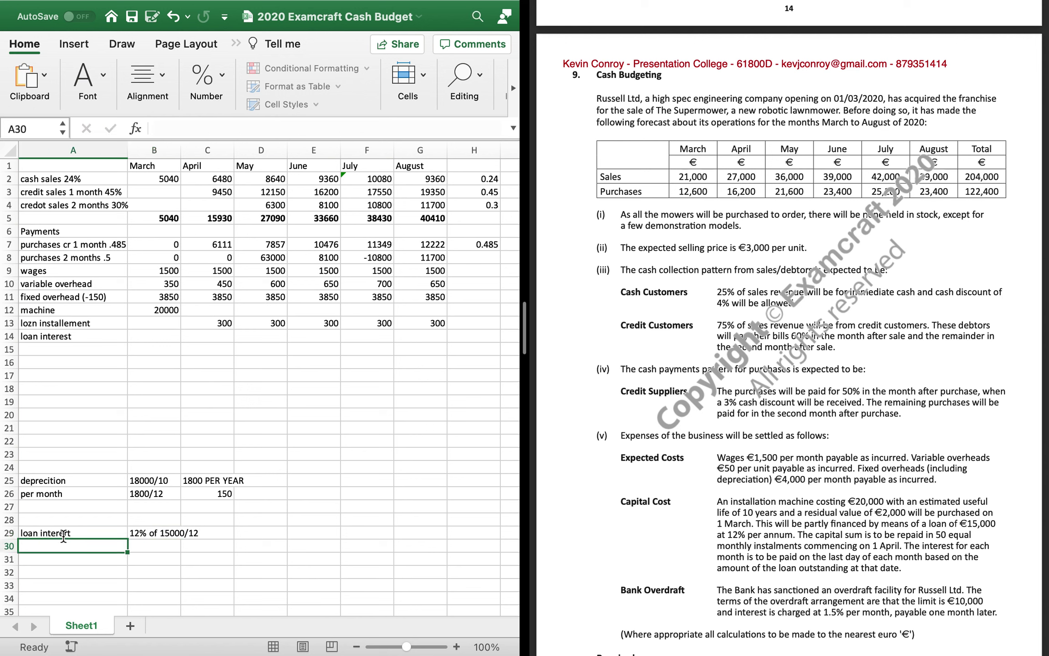
Calculate the first month's loan interest in D29 with the formula =.12*15000/12
{"action": "key", "text": "Up"}
{"action": "key", "text": "Right"}
{"action": "key", "text": "Right"}
{"action": "key", "text": "Right"}
{"action": "type", "text": "="}
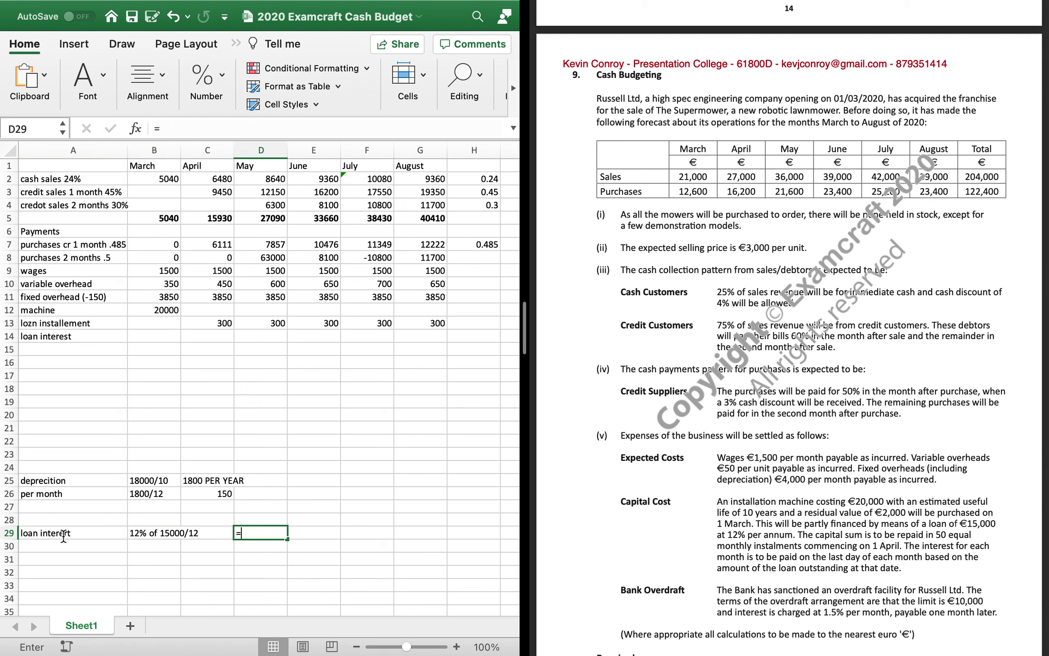
{"action": "type", "text": ".12*1500"}
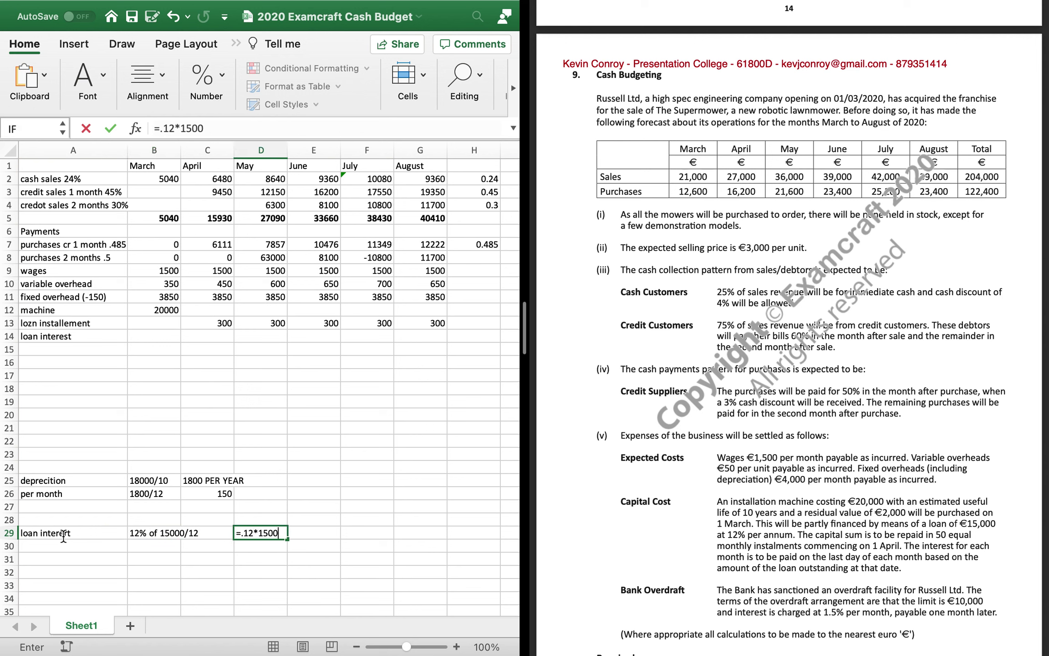
{"action": "type", "text": "0/12"}
{"action": "key", "text": "Return"}
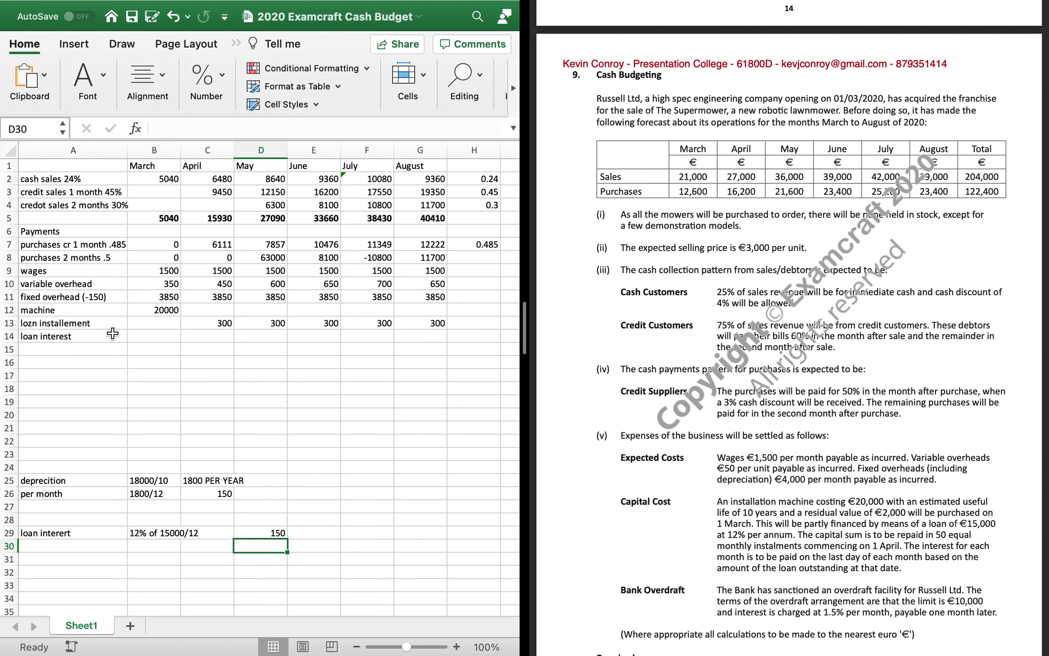
Enter 150 as March's loan interest payment in B14
{"action": "left_click", "coordinate": [170, 336]}
{"action": "type", "text": "150"}
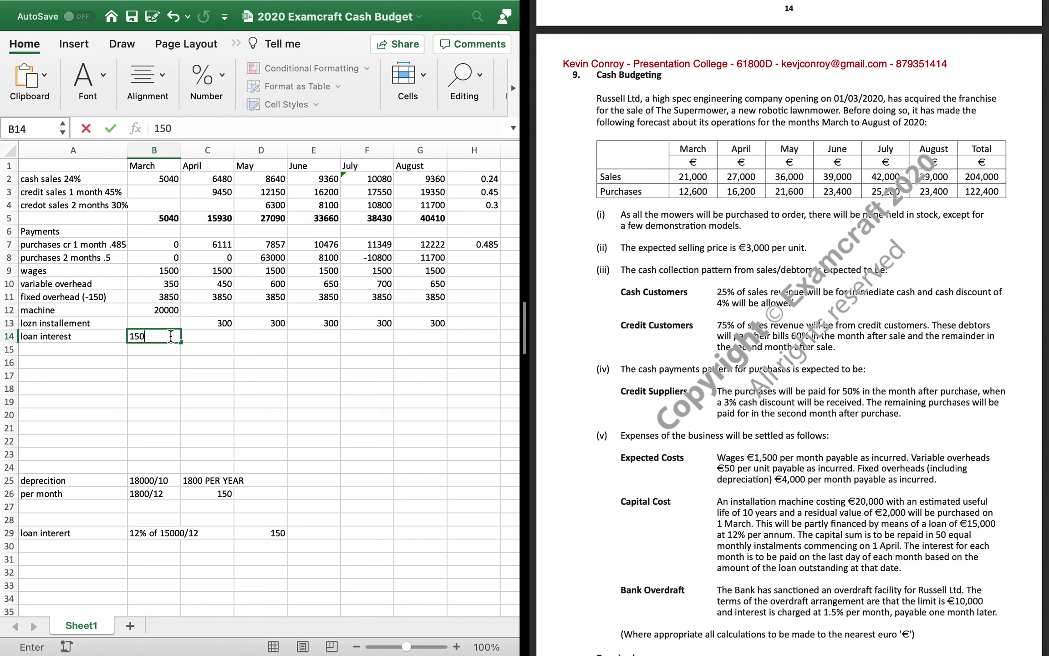
{"action": "key", "text": "Return"}
Add the second month's loan interest note "12% of 14700/12" in B31
{"action": "key", "text": "Return"}
{"action": "key", "text": "Down"}
{"action": "key", "text": "Down"}
{"action": "key", "text": "Down"}
{"action": "key", "text": "Down"}
{"action": "key", "text": "Down"}
{"action": "key", "text": "Down"}
{"action": "key", "text": "Down"}
{"action": "key", "text": "Down"}
{"action": "key", "text": "Down"}
{"action": "key", "text": "Down"}
{"action": "key", "text": "Down"}
{"action": "key", "text": "Down"}
{"action": "key", "text": "Down"}
{"action": "key", "text": "Down"}
{"action": "key", "text": "Down"}
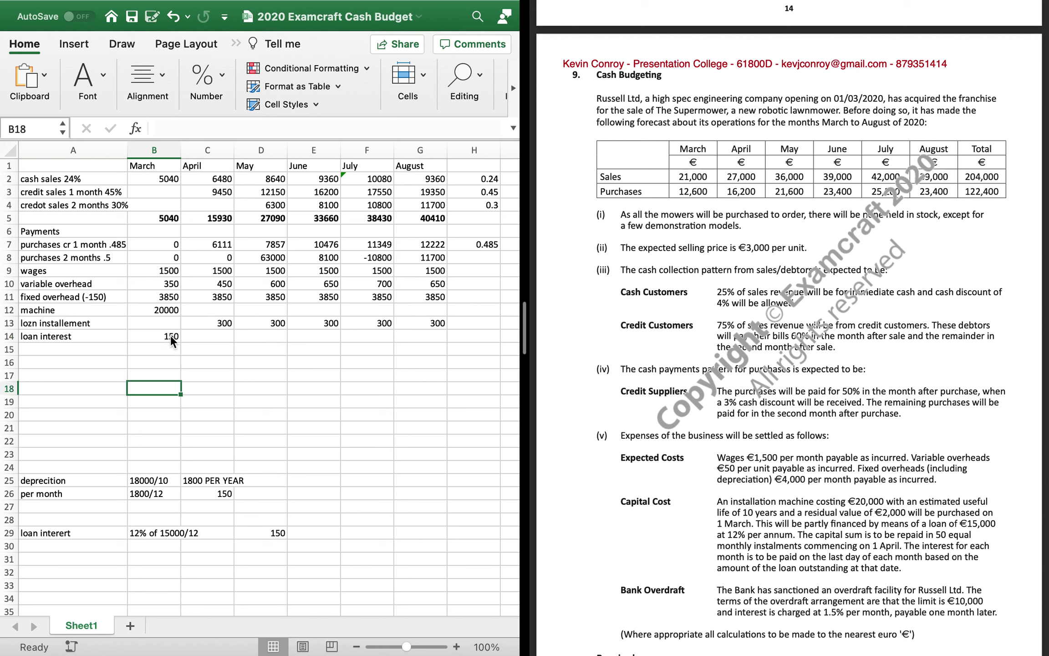
{"action": "key", "text": "Left"}
{"action": "key", "text": "Up"}
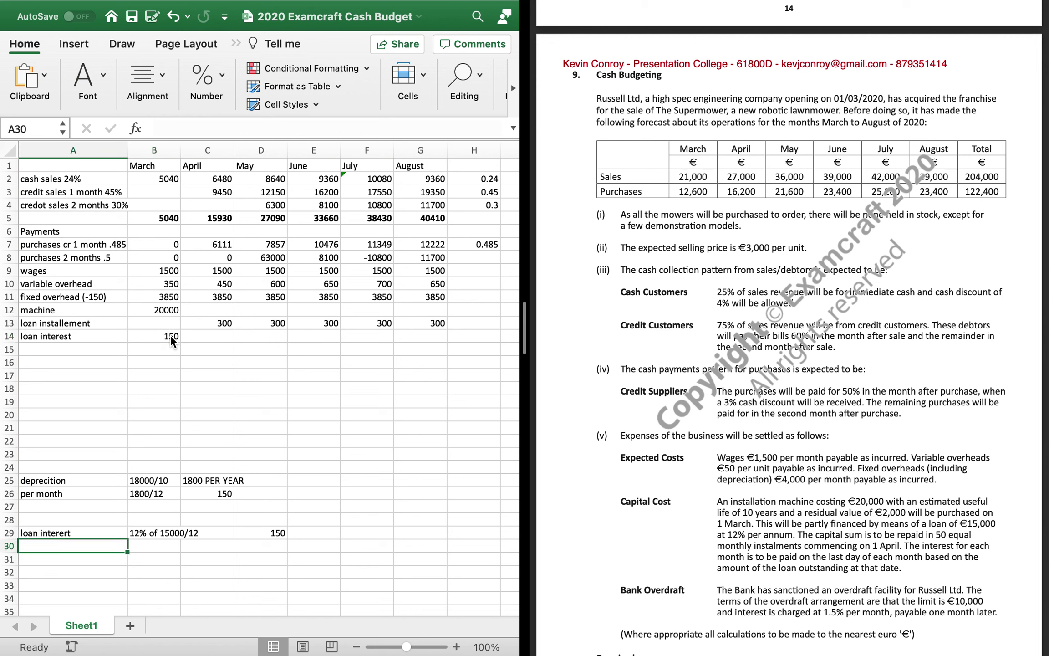
{"action": "key", "text": "Right"}
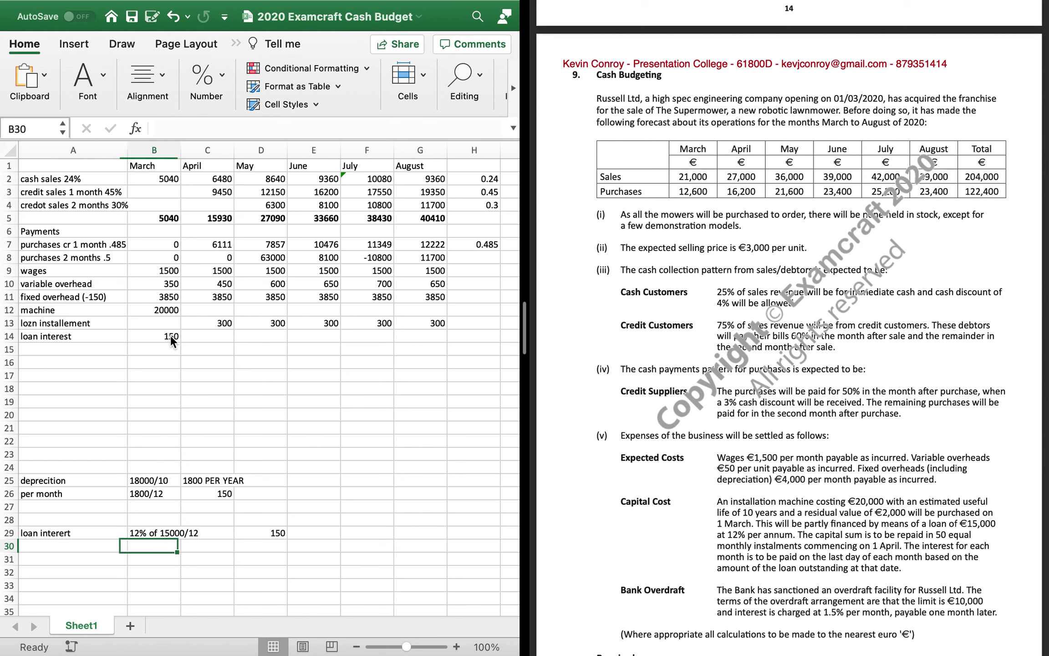
{"action": "key", "text": "Down"}
{"action": "type", "text": "12% "}
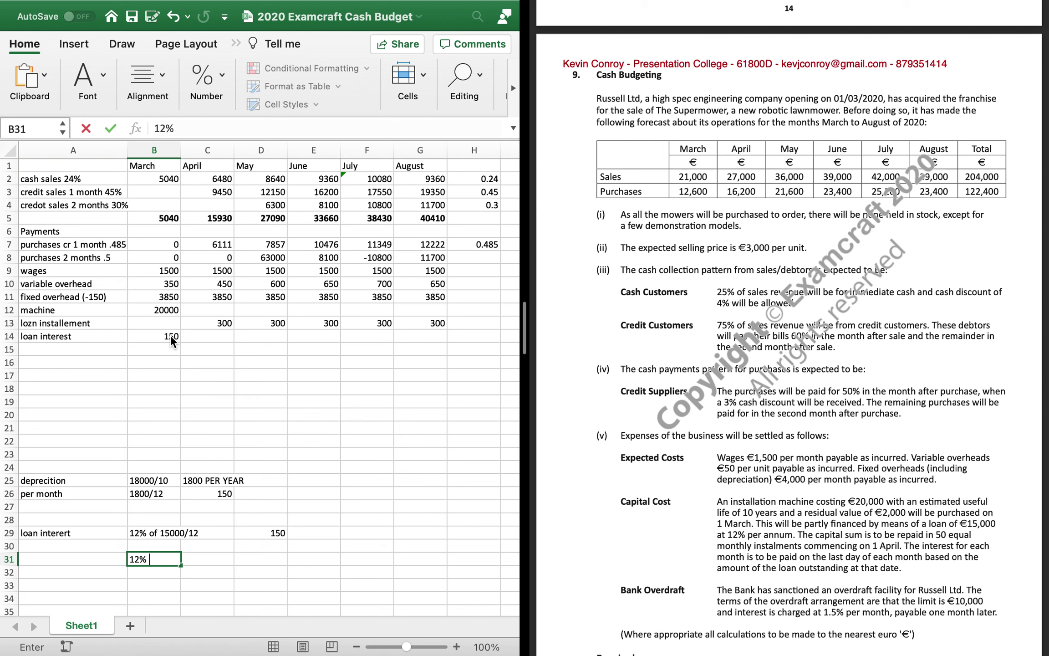
{"action": "type", "text": "of q4700"}
{"action": "key", "text": "BackSpace"}
{"action": "key", "text": "BackSpace"}
{"action": "key", "text": "BackSpace"}
{"action": "key", "text": "BackSpace"}
{"action": "key", "text": "BackSpace"}
{"action": "type", "text": "14700/12"}
{"action": "key", "text": "Tab"}
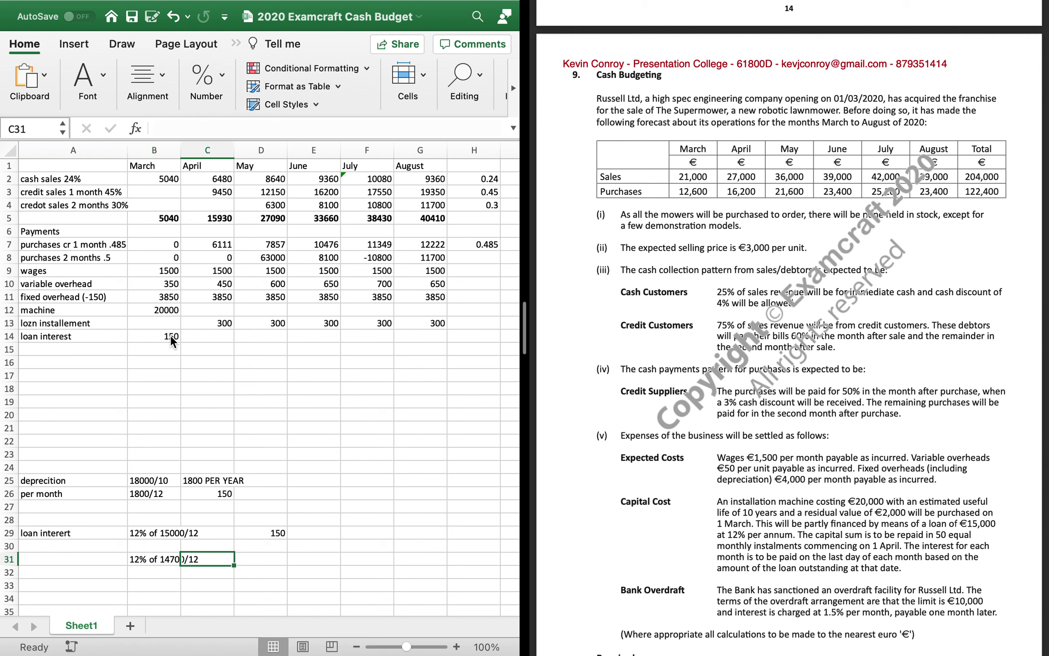
Calculate the second month's loan interest in D31 with the formula =.12*14700/12
{"action": "key", "text": "Tab"}
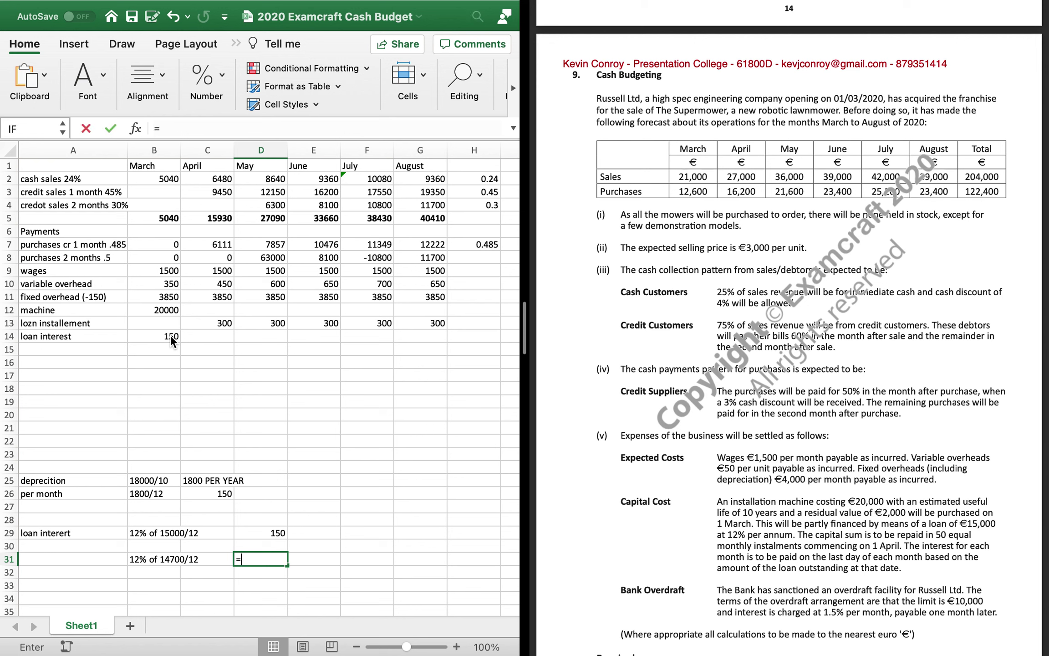
{"action": "type", "text": "=.12*1"}
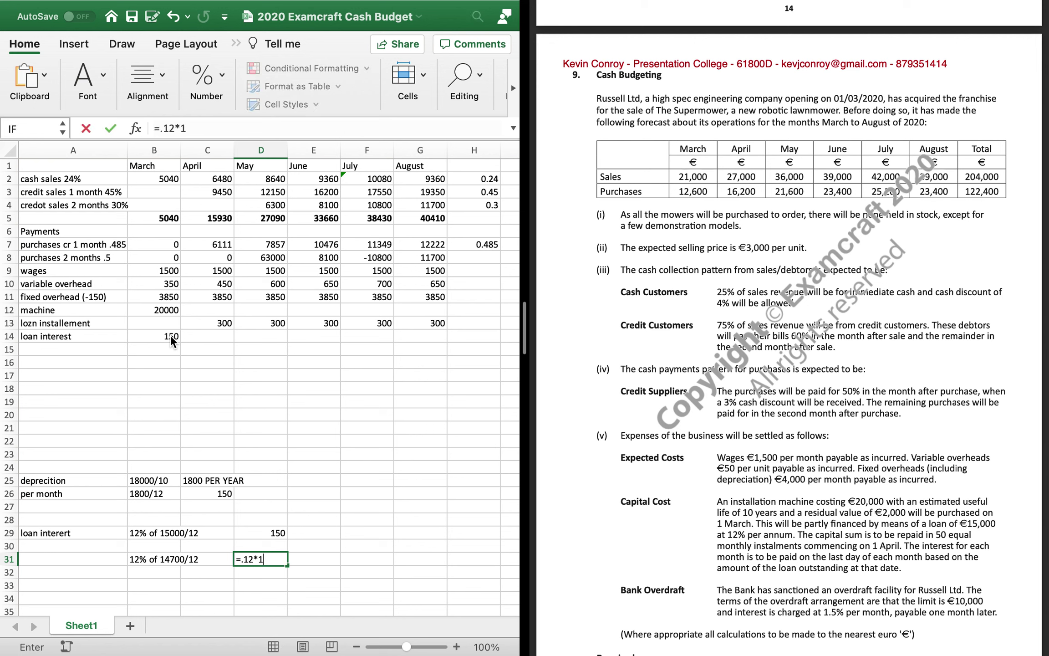
{"action": "type", "text": "4700/12"}
{"action": "key", "text": "Return"}
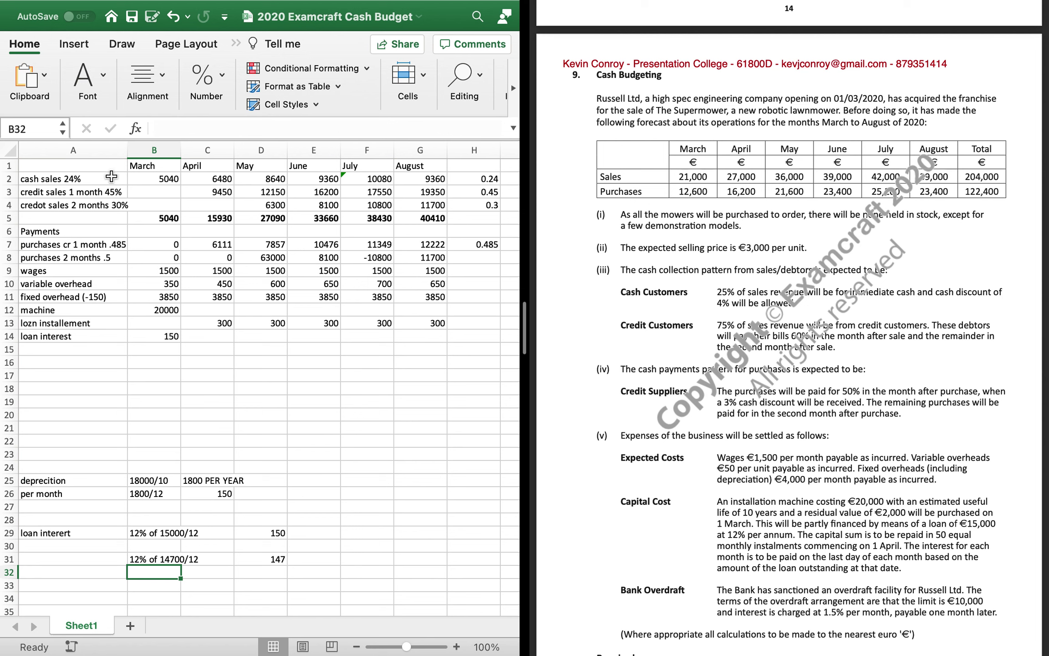
Enter 147 as April's loan interest payment in C14
{"action": "left_click", "coordinate": [217, 341]}
{"action": "type", "text": "147"}
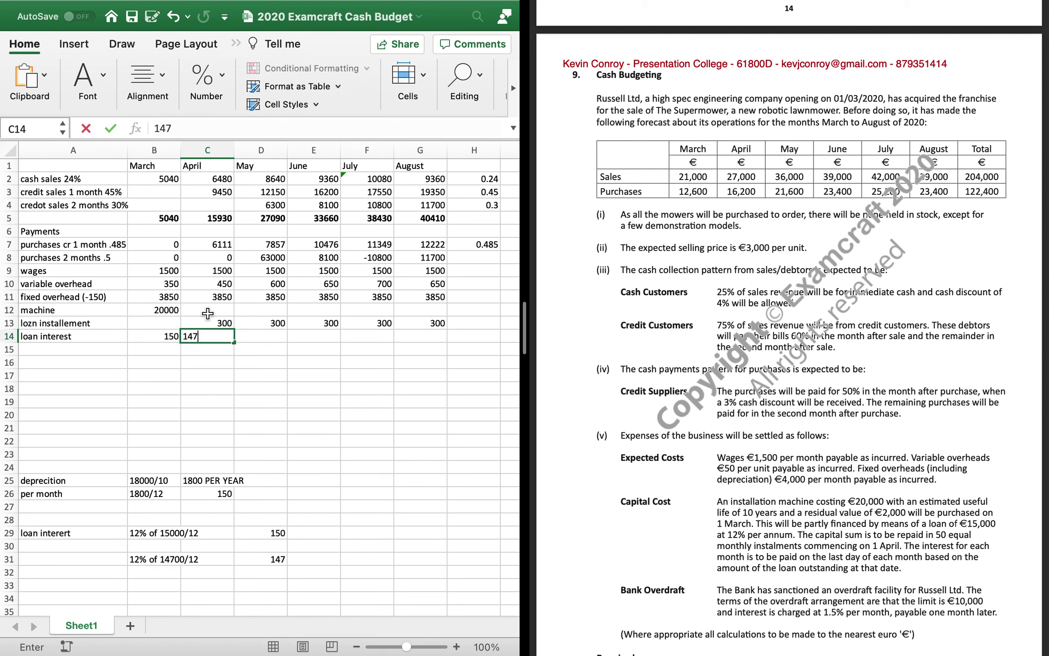
{"action": "key", "text": "Tab"}
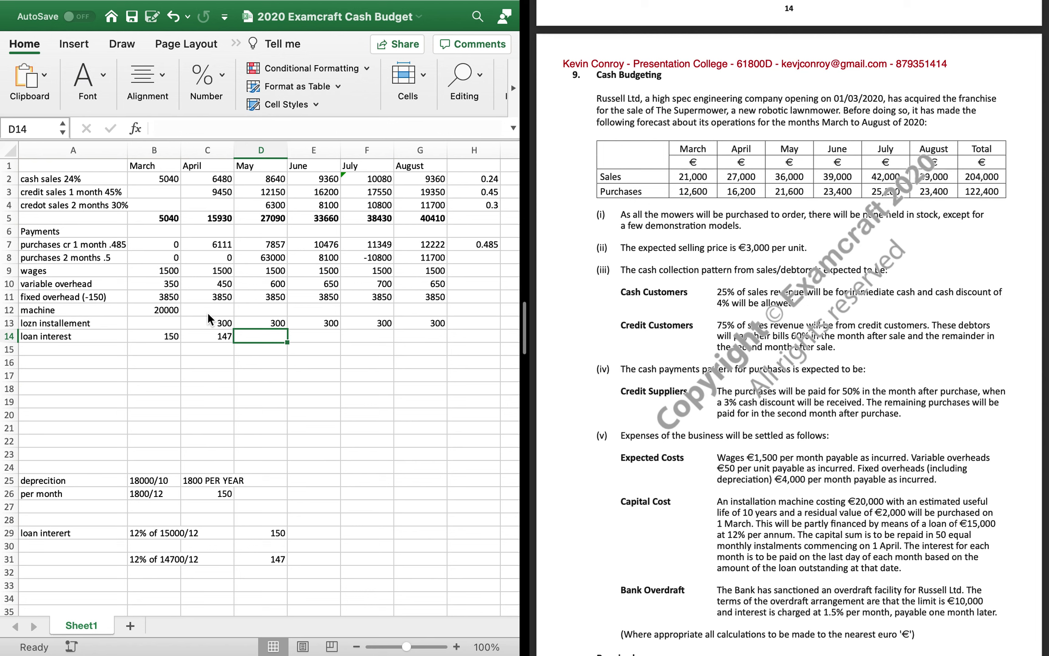
{"action": "key", "text": "Right"}
{"action": "key", "text": "Right"}
{"action": "key", "text": "Down"}
{"action": "key", "text": "Down"}
{"action": "key", "text": "Down"}
{"action": "key", "text": "Down"}
{"action": "key", "text": "Down"}
{"action": "key", "text": "Down"}
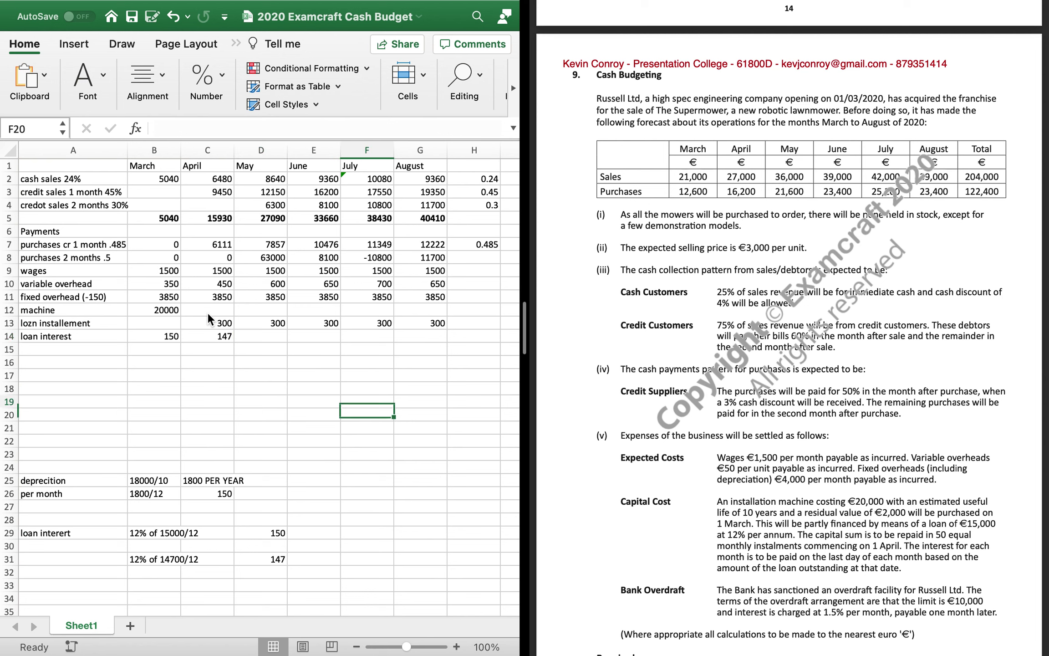
{"action": "key", "text": "Down"}
{"action": "key", "text": "Down"}
{"action": "key", "text": "Down"}
{"action": "key", "text": "Down"}
{"action": "key", "text": "Down"}
{"action": "key", "text": "Down"}
{"action": "key", "text": "Down"}
{"action": "key", "text": "Down"}
{"action": "key", "text": "Down"}
{"action": "key", "text": "Down"}
{"action": "key", "text": "Down"}
{"action": "key", "text": "Down"}
{"action": "key", "text": "Left"}
{"action": "key", "text": "Left"}
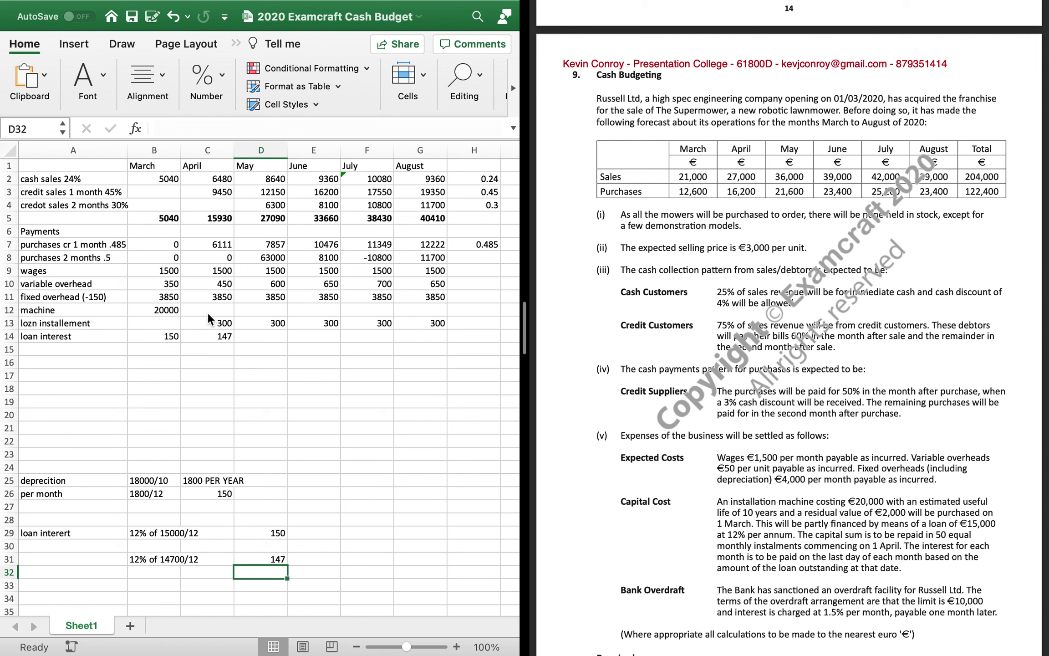
{"action": "key", "text": "Left"}
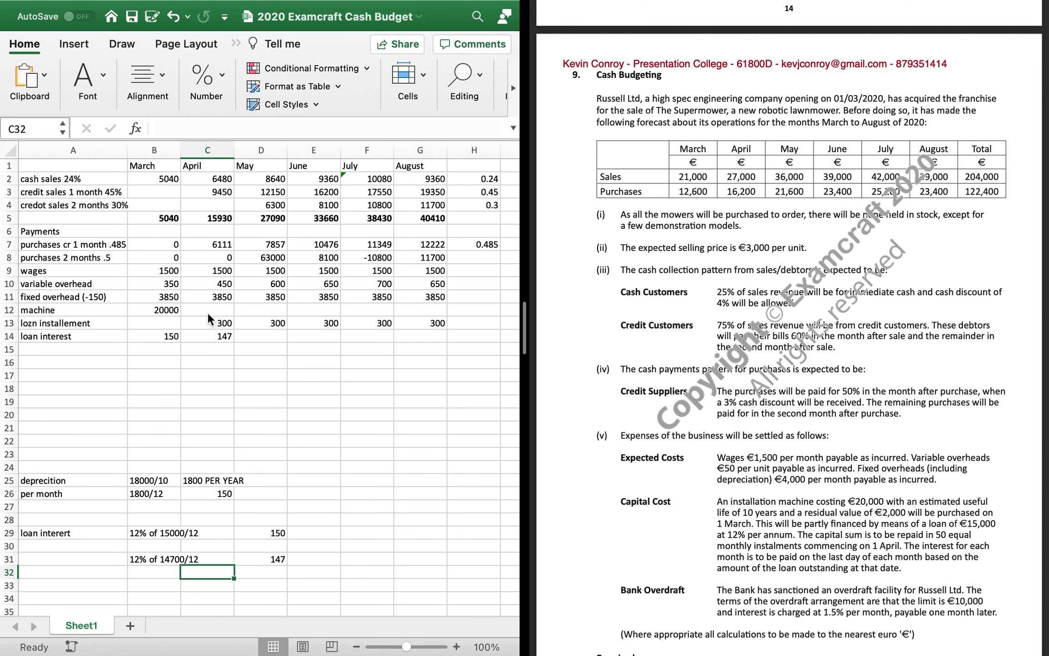
{"action": "key", "text": "Up"}
{"action": "key", "text": "Up"}
{"action": "key", "text": "Up"}
{"action": "key", "text": "Up"}
{"action": "key", "text": "Up"}
{"action": "key", "text": "Up"}
{"action": "key", "text": "Up"}
{"action": "key", "text": "Up"}
{"action": "key", "text": "Up"}
{"action": "key", "text": "Up"}
{"action": "key", "text": "Up"}
{"action": "key", "text": "Up"}
{"action": "key", "text": "Up"}
{"action": "key", "text": "Up"}
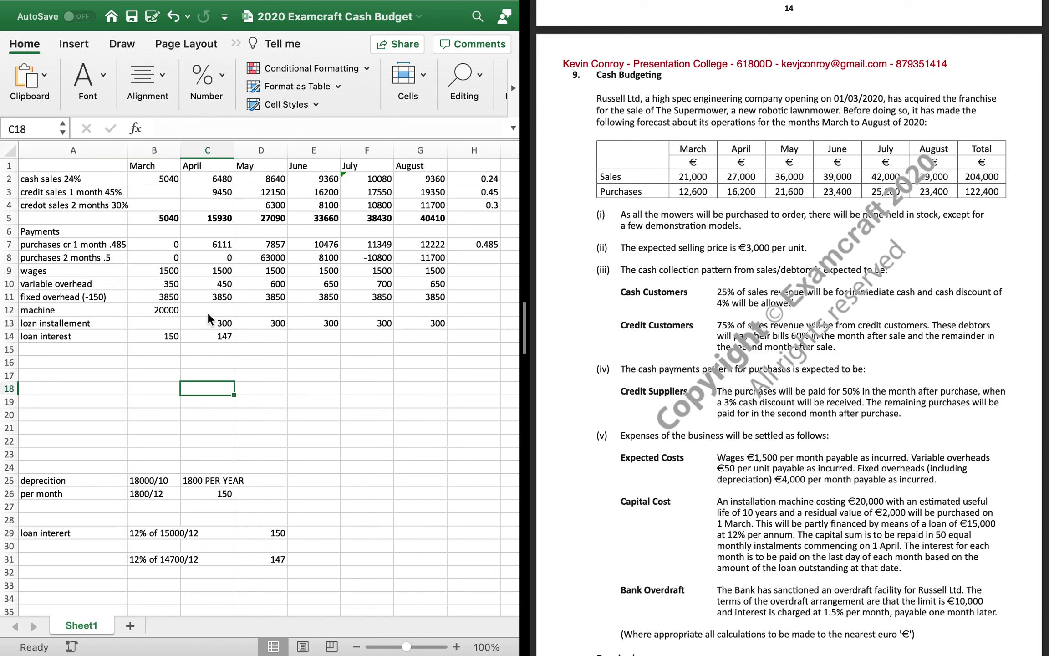
{"action": "key", "text": "Up"}
{"action": "key", "text": "Up"}
{"action": "key", "text": "Up"}
{"action": "key", "text": "Up"}
Enter the loan interest payments for May to August in D14:G14 as 144, 141, 138 and 135
{"action": "key", "text": "Right"}
{"action": "type", "text": "1"}
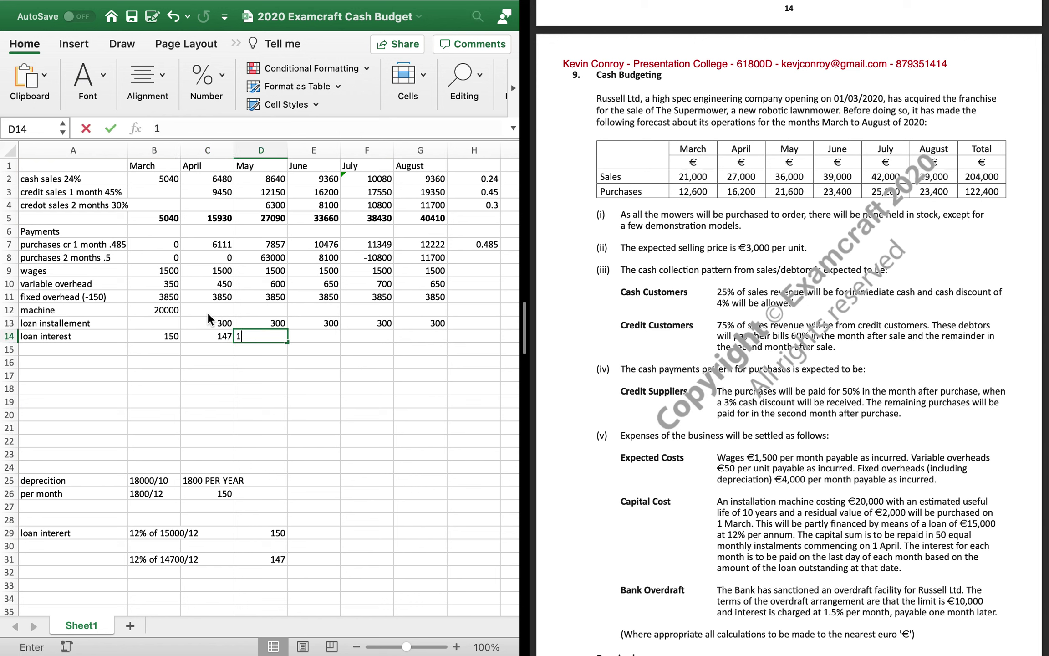
{"action": "type", "text": "44"}
{"action": "key", "text": "Right"}
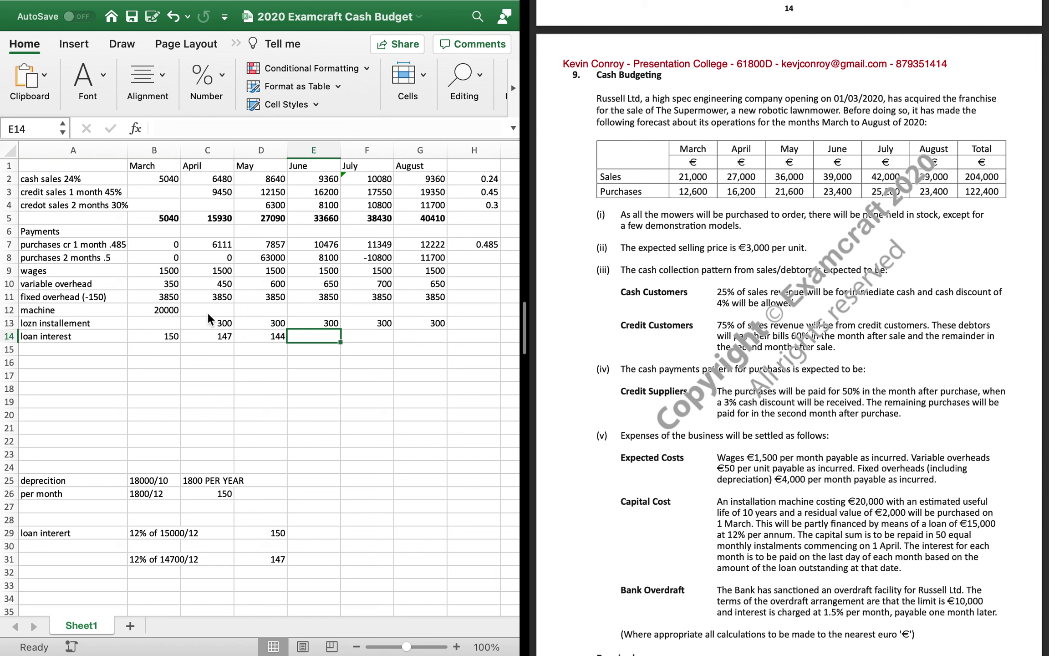
{"action": "type", "text": "1"}
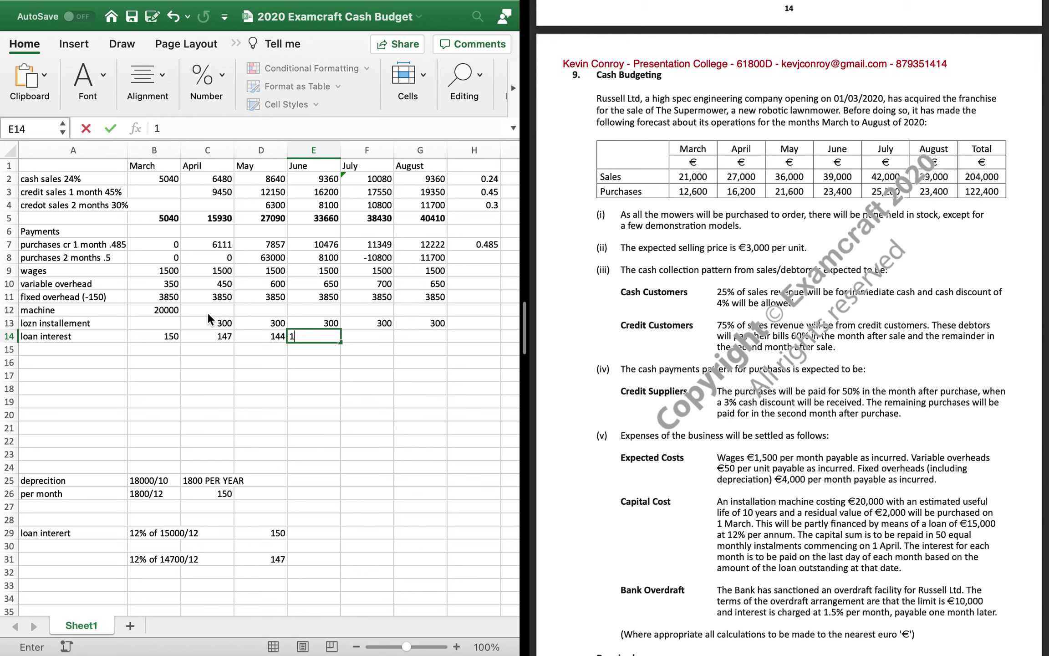
{"action": "type", "text": "41"}
{"action": "key", "text": "Right"}
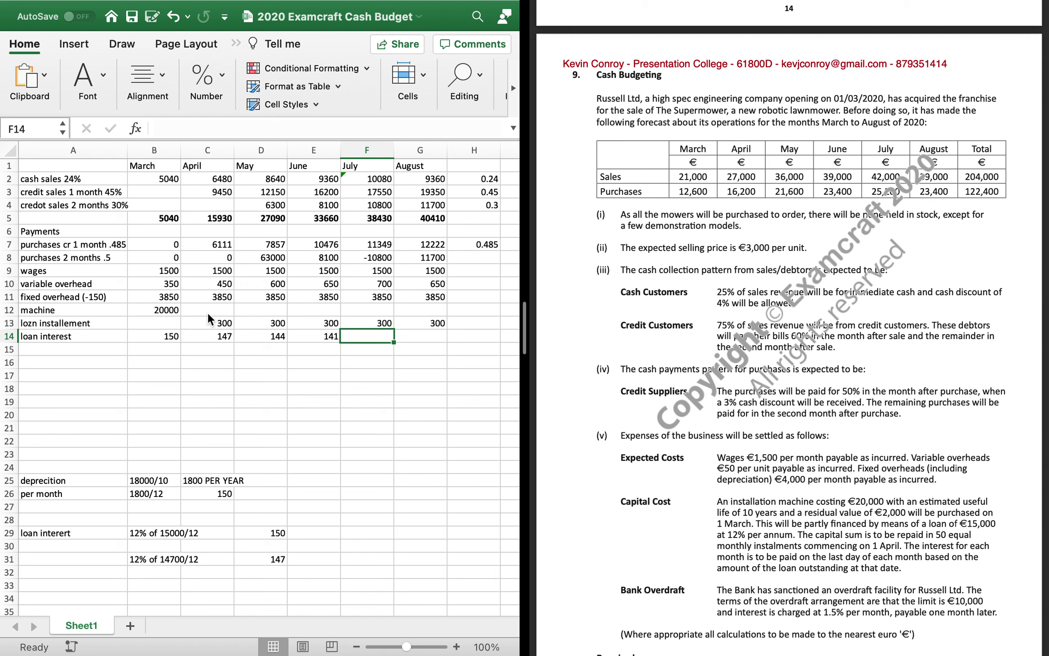
{"action": "type", "text": "138"}
{"action": "key", "text": "Right"}
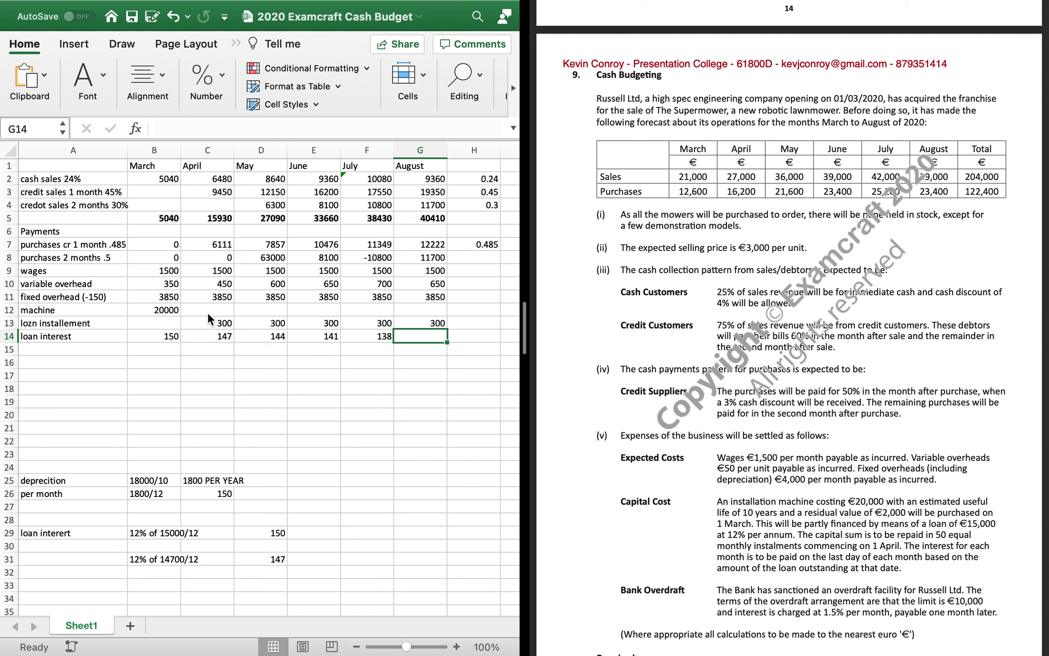
{"action": "type", "text": "135"}
{"action": "key", "text": "Up"}
{"action": "key", "text": "Left"}
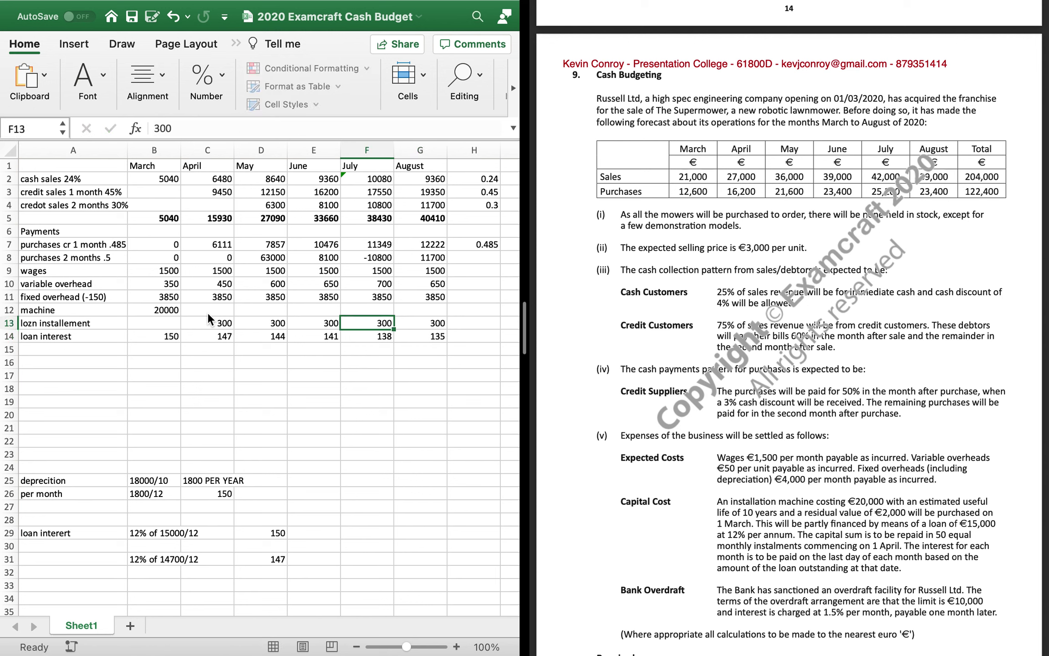
{"action": "key", "text": "Down"}
{"action": "key", "text": "Down"}
{"action": "key", "text": "Down"}
{"action": "key", "text": "Up"}
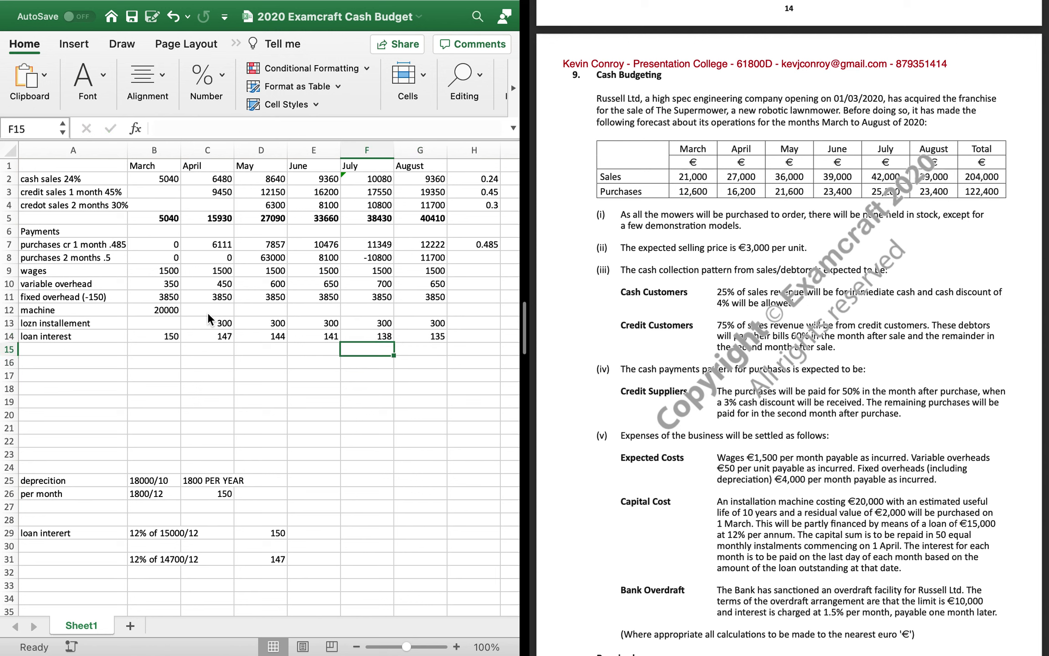
{"action": "key", "text": "Left"}
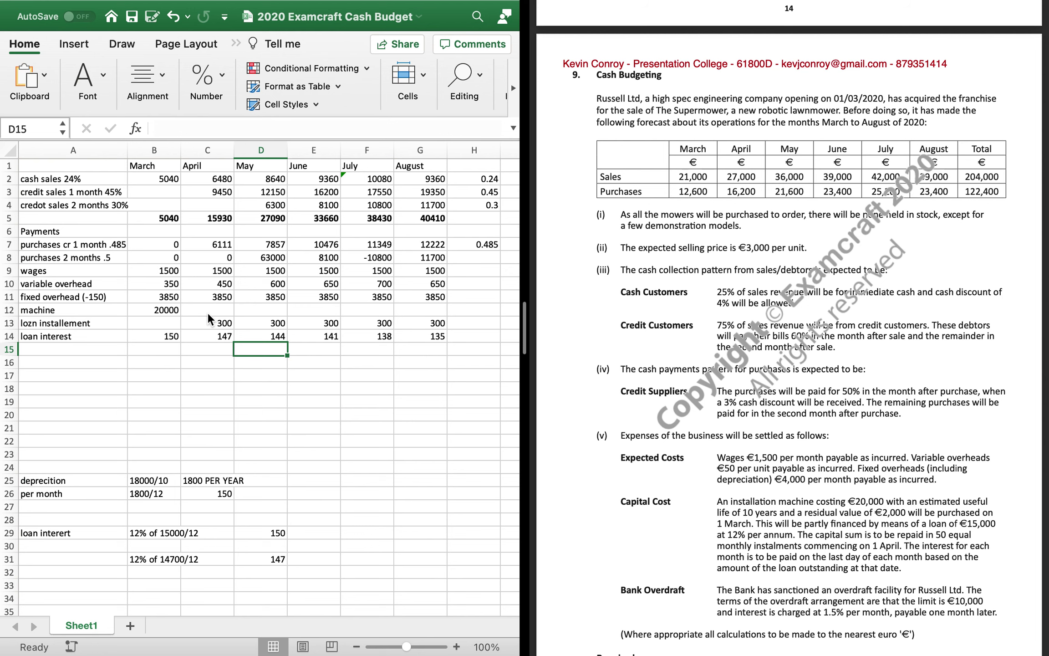
{"action": "key", "text": "Left"}
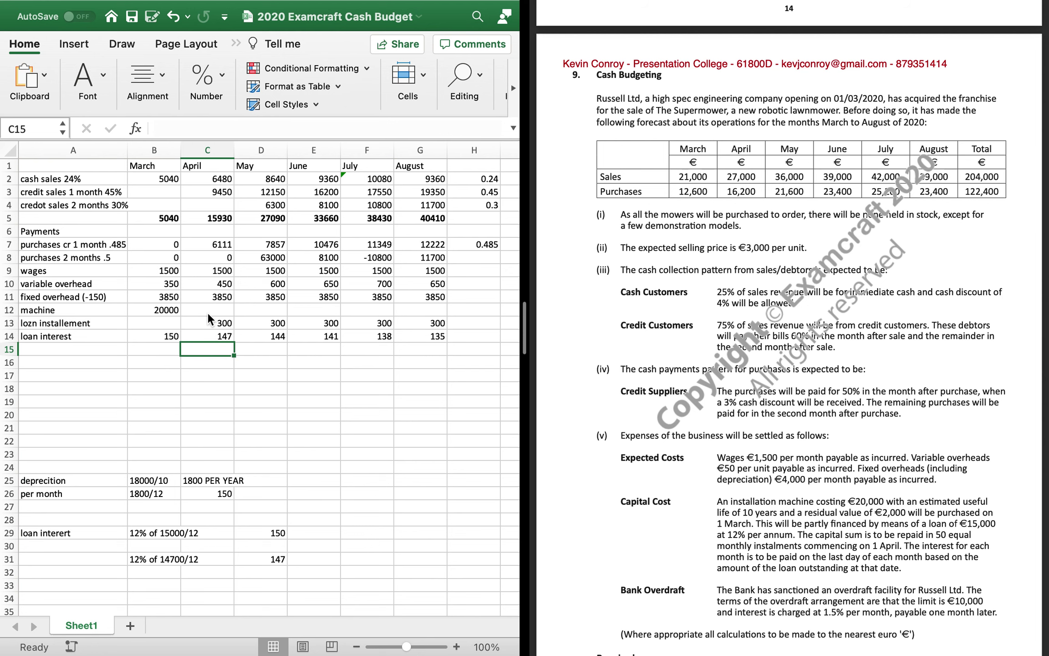
Add a payment row labelled "bank overdraft interest" in A15, below the loan interest row
{"action": "scroll", "coordinate": [207, 312], "scroll_direction": "down", "scroll_amount": 1}
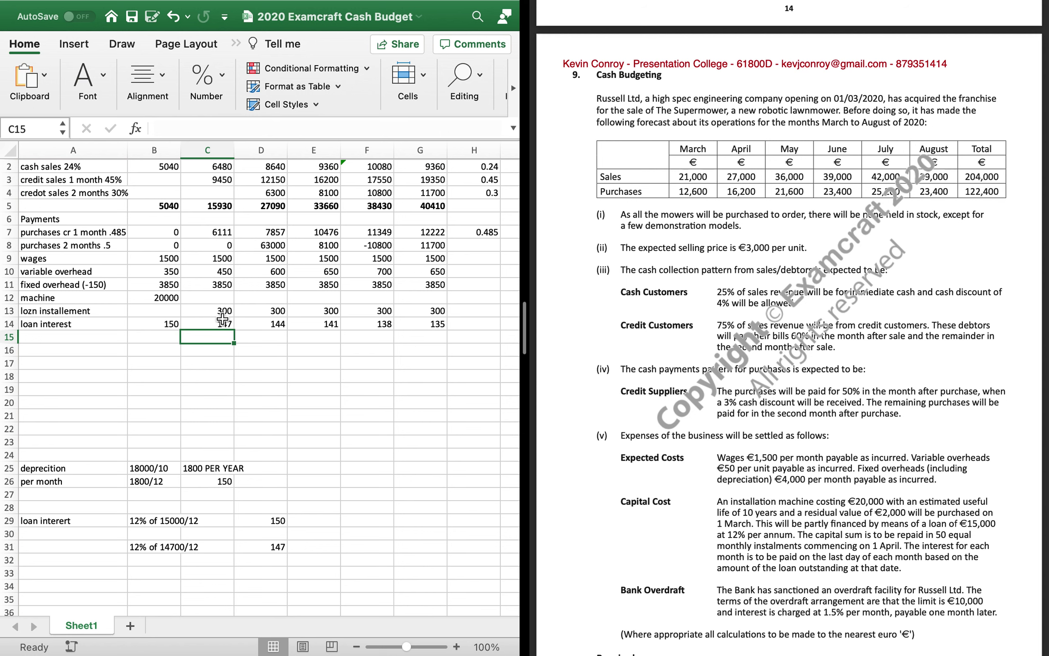
{"action": "scroll", "coordinate": [224, 314], "scroll_direction": "down", "scroll_amount": 1}
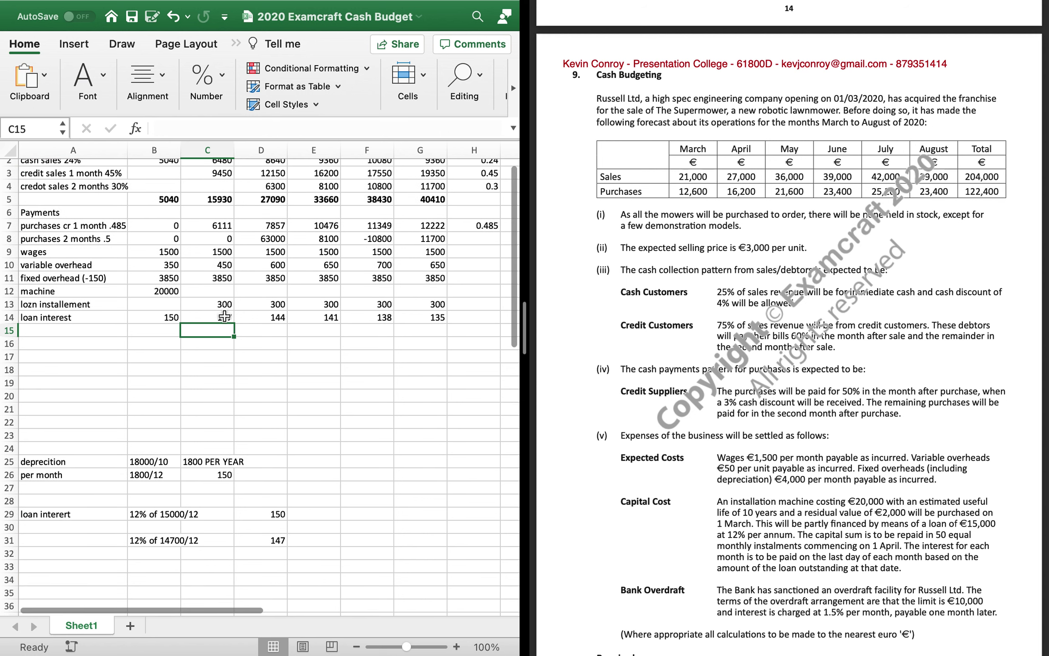
{"action": "left_click", "coordinate": [70, 332]}
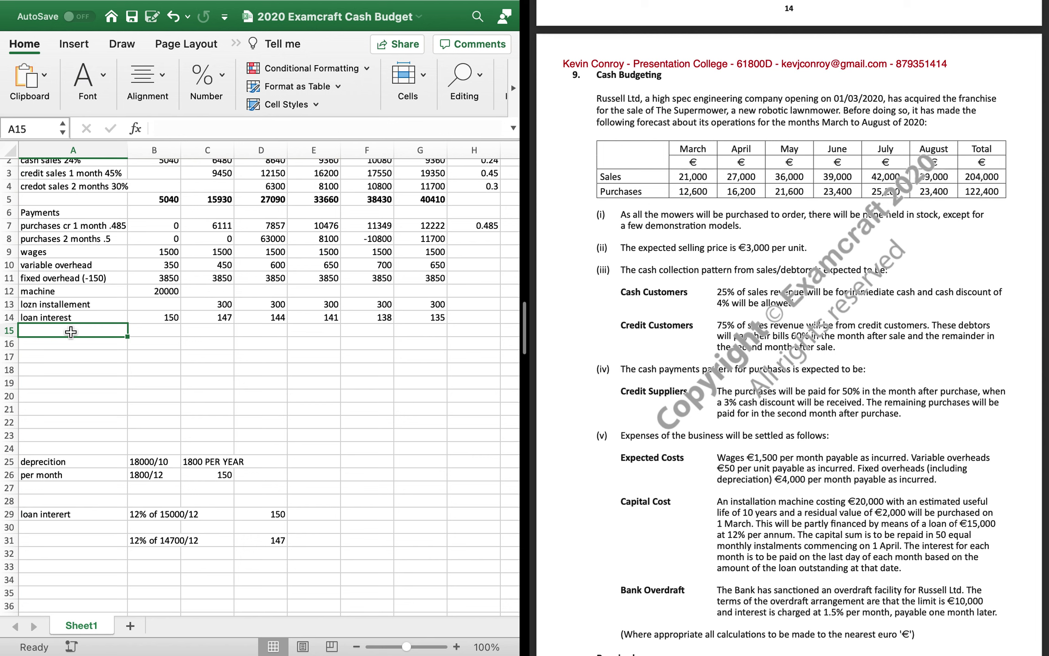
{"action": "type", "text": "bank over"}
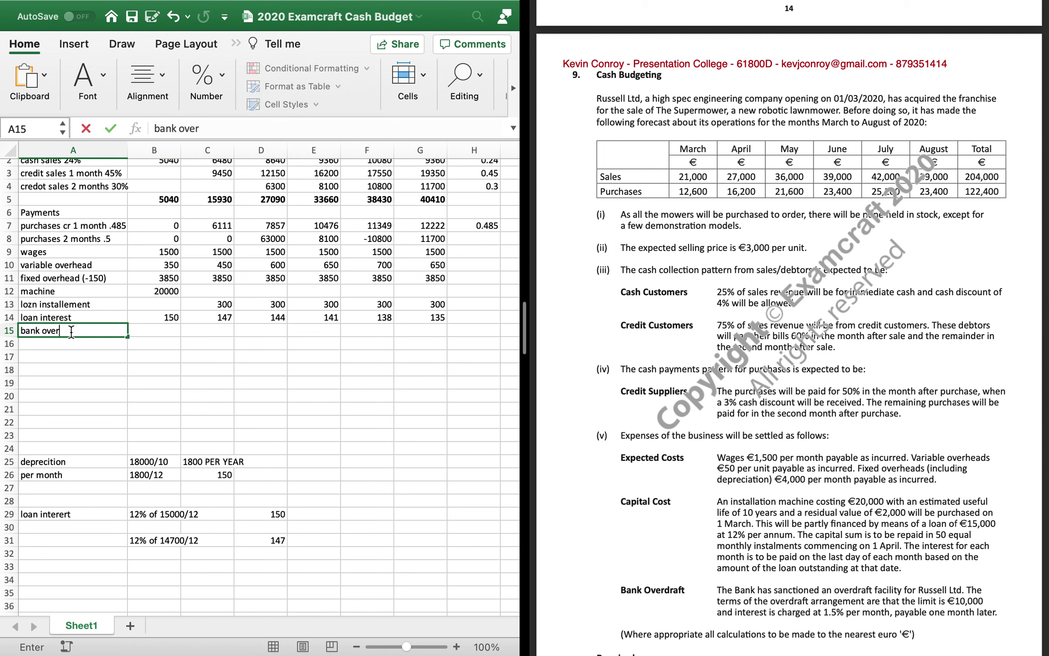
{"action": "type", "text": "draft"}
{"action": "key", "text": "Return"}
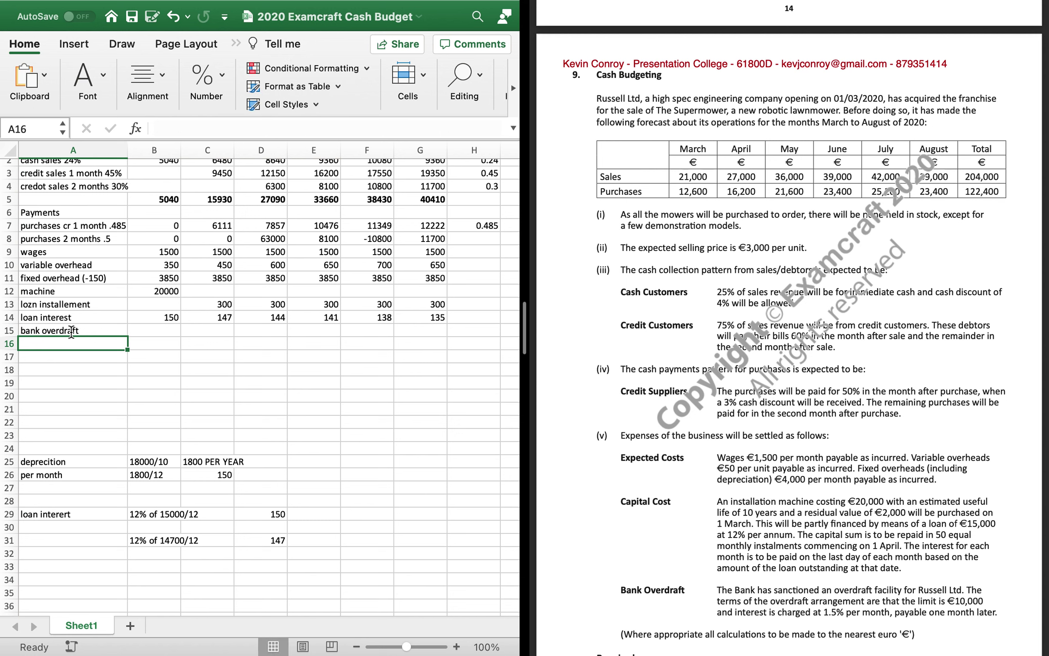
{"action": "left_click", "coordinate": [70, 332]}
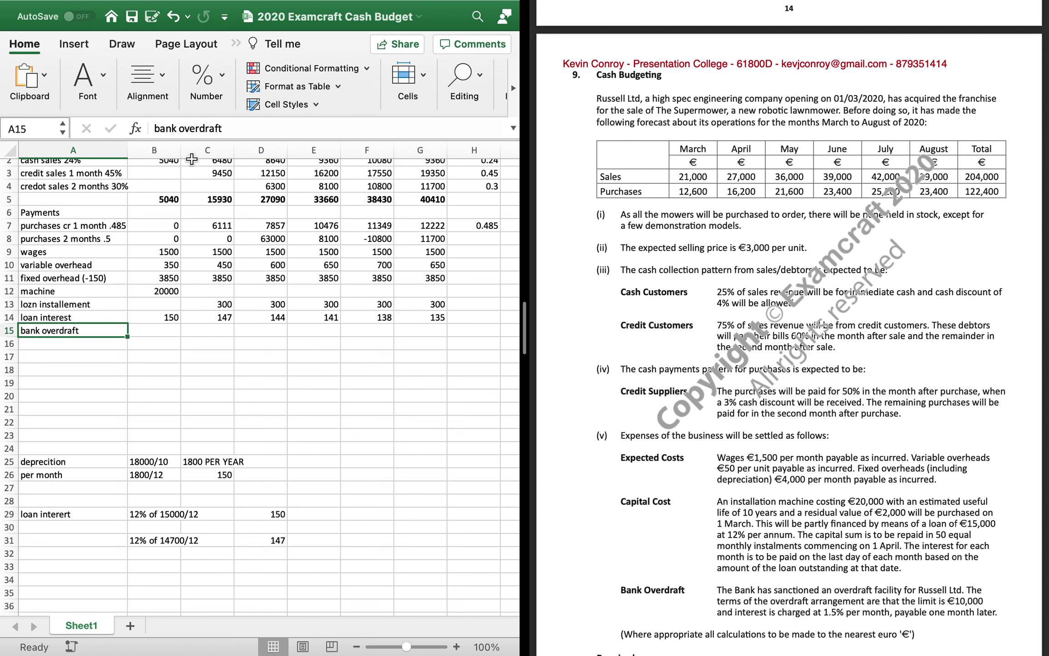
{"action": "left_click", "coordinate": [247, 130]}
{"action": "type", "text": "interest"}
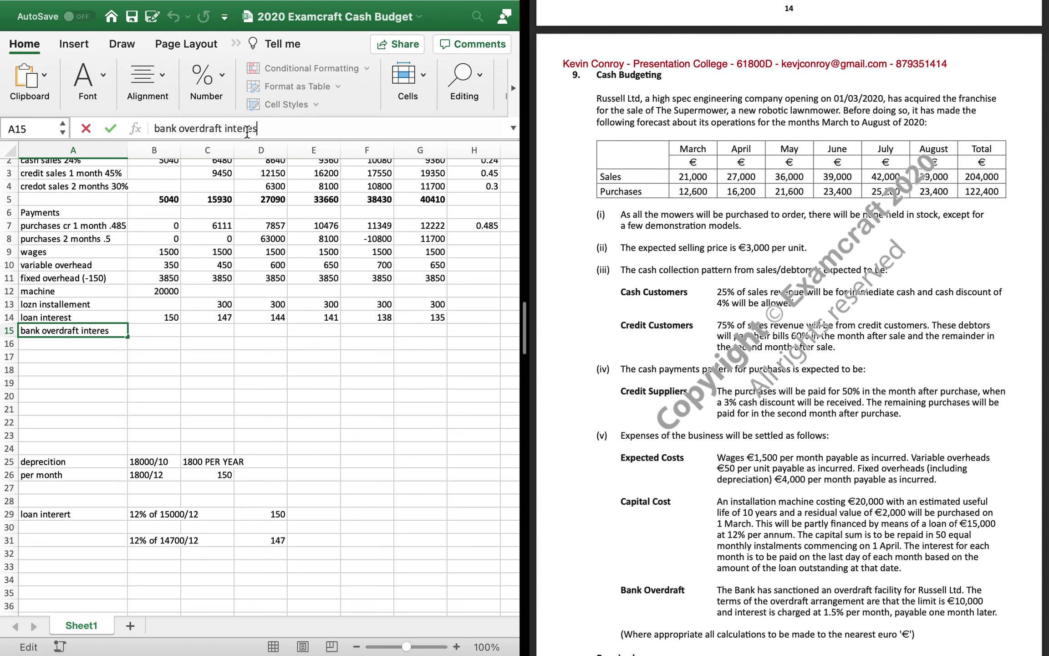
{"action": "key", "text": "Return"}
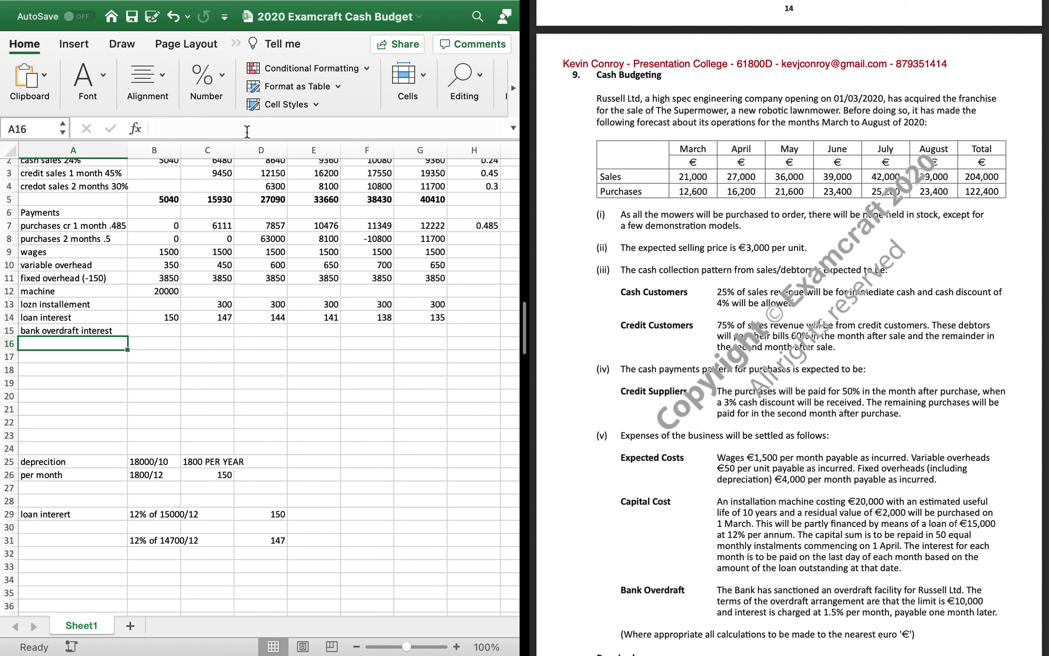
Enter the label "Net cash" in A16
{"action": "key", "text": "Right"}
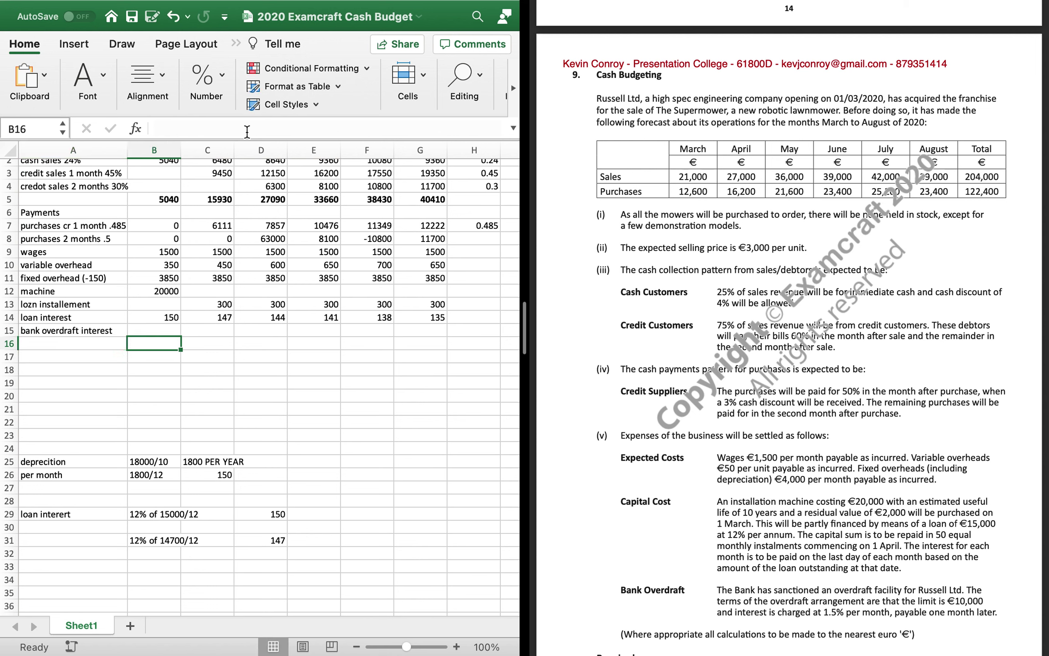
{"action": "key", "text": "Left"}
{"action": "type", "text": "Net cash"}
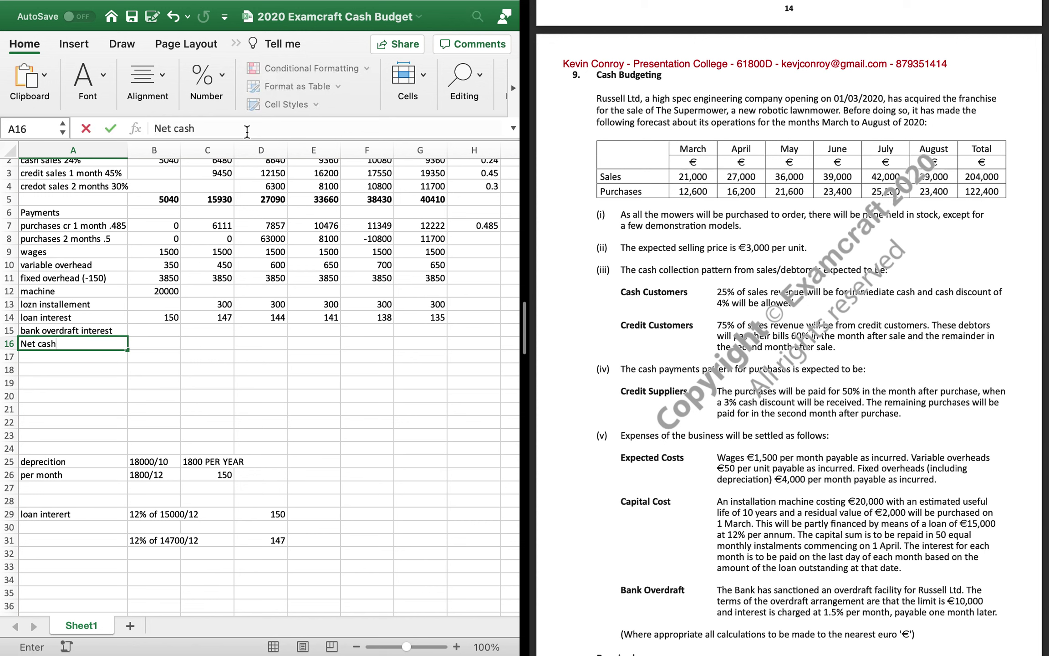
{"action": "key", "text": "Return"}
Replace the label in A16 with "Total expenditure"
{"action": "key", "text": "Up"}
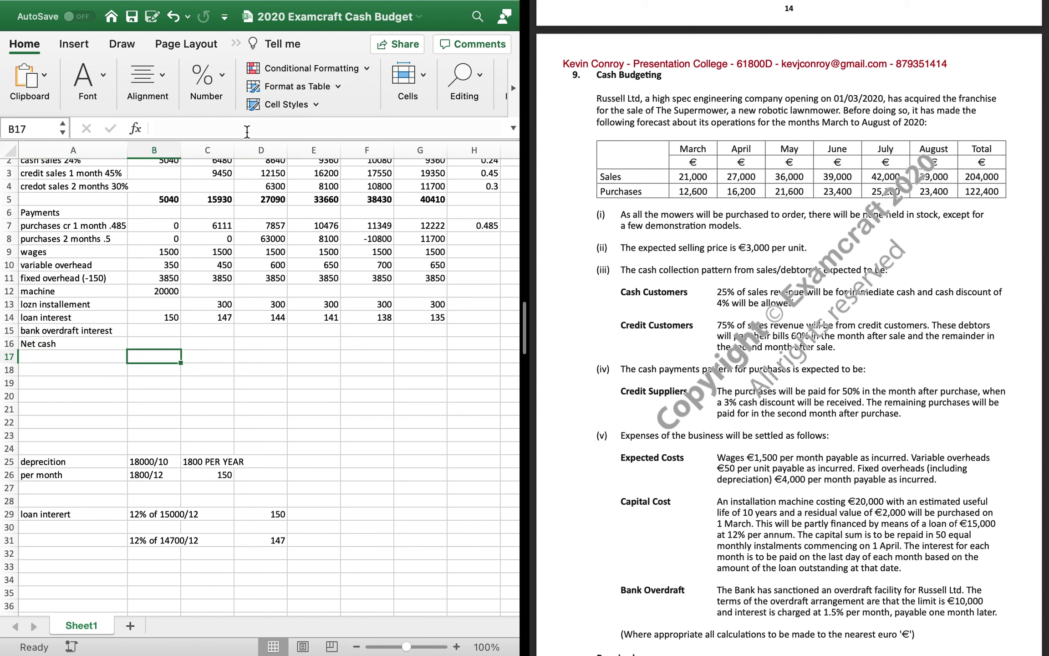
{"action": "type", "text": "Total e"}
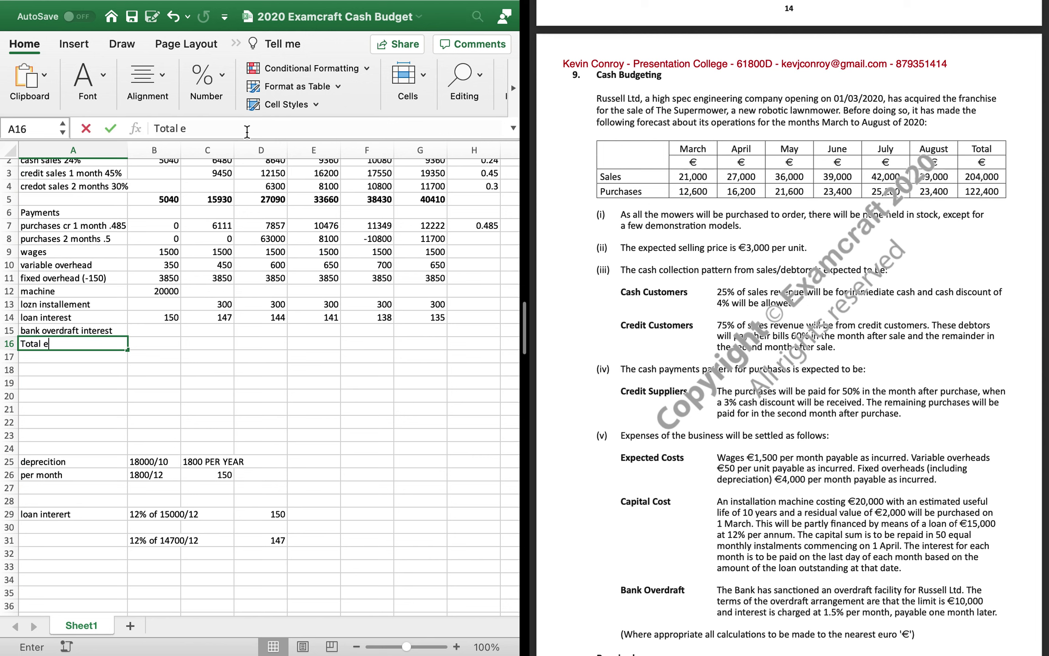
{"action": "type", "text": "xpenditure"}
{"action": "key", "text": "Tab"}
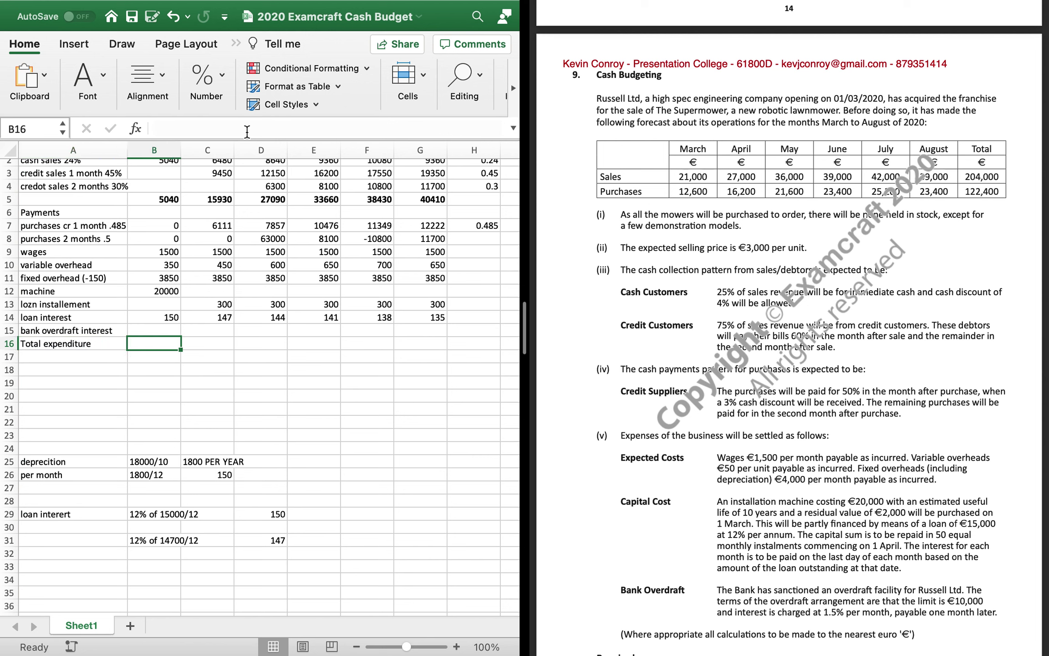
Total March's payments in B16 with a SUM formula over the payment rows down to bank overdraft interest in row 15
{"action": "type", "text": "=sum("}
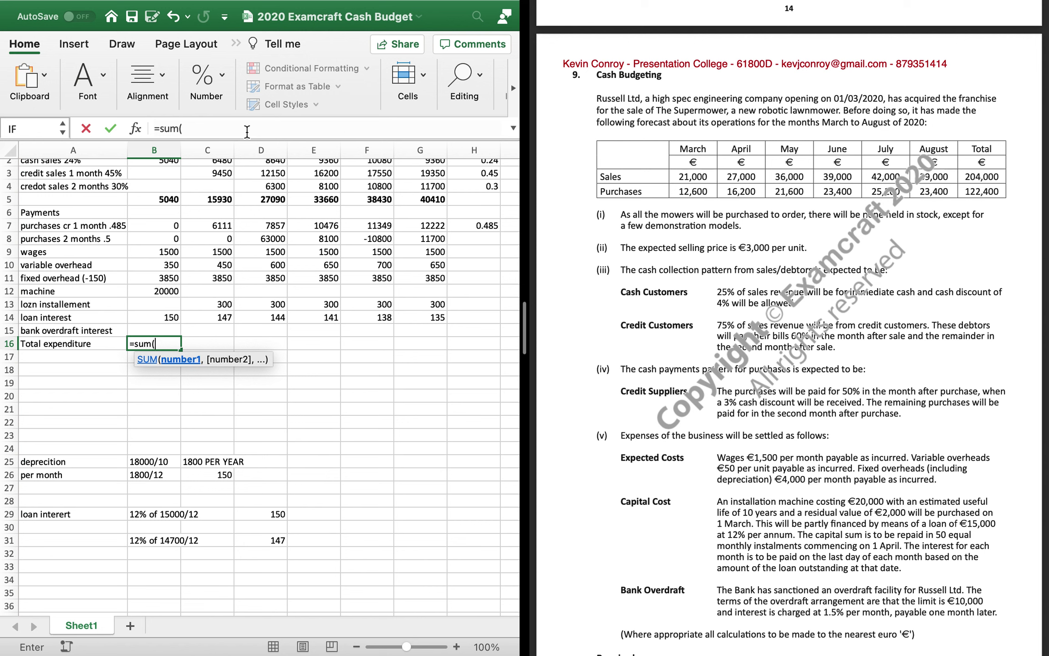
{"action": "key", "text": "Up"}
{"action": "key", "text": "shift+Up"}
{"action": "key", "text": "shift+Up"}
{"action": "key", "text": "shift+Up"}
{"action": "key", "text": "shift+Up"}
{"action": "key", "text": "shift+Up"}
{"action": "key", "text": "shift+Up"}
{"action": "key", "text": "shift+Up"}
{"action": "key", "text": "shift+Up"}
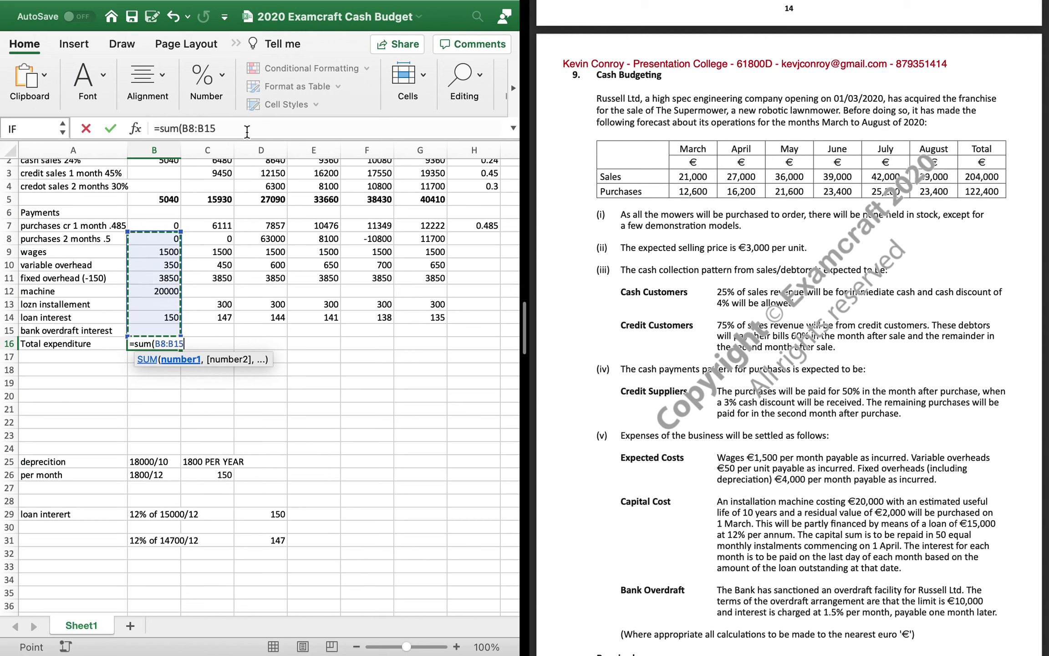
{"action": "key", "text": "Return"}
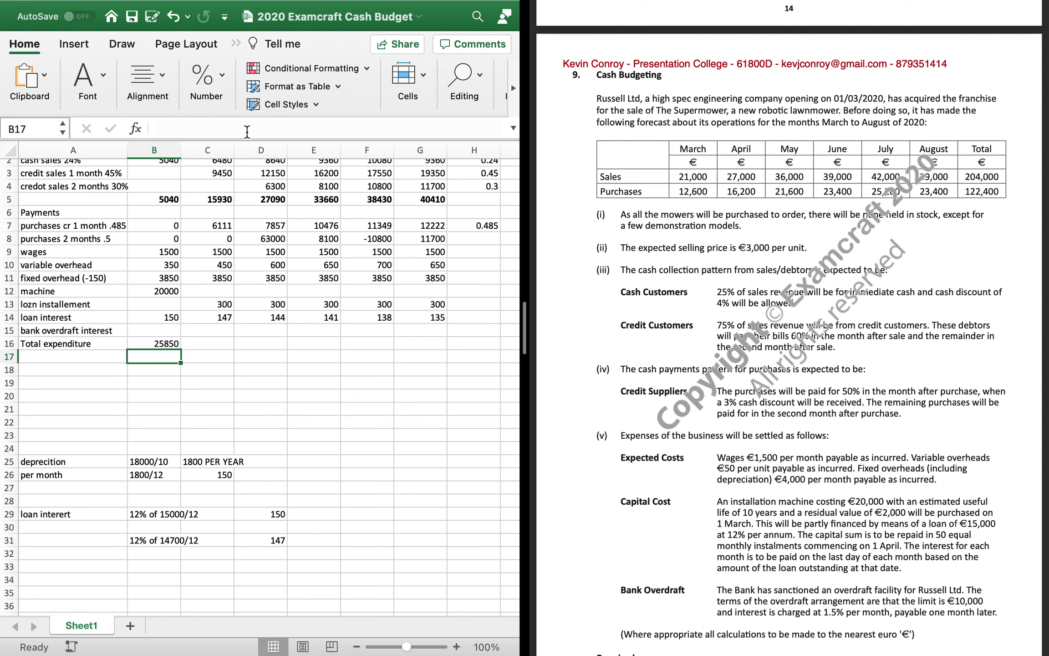
Add a row labelled "Net cash" in A17, below total expenditure
{"action": "key", "text": "Left"}
{"action": "type", "text": "N"}
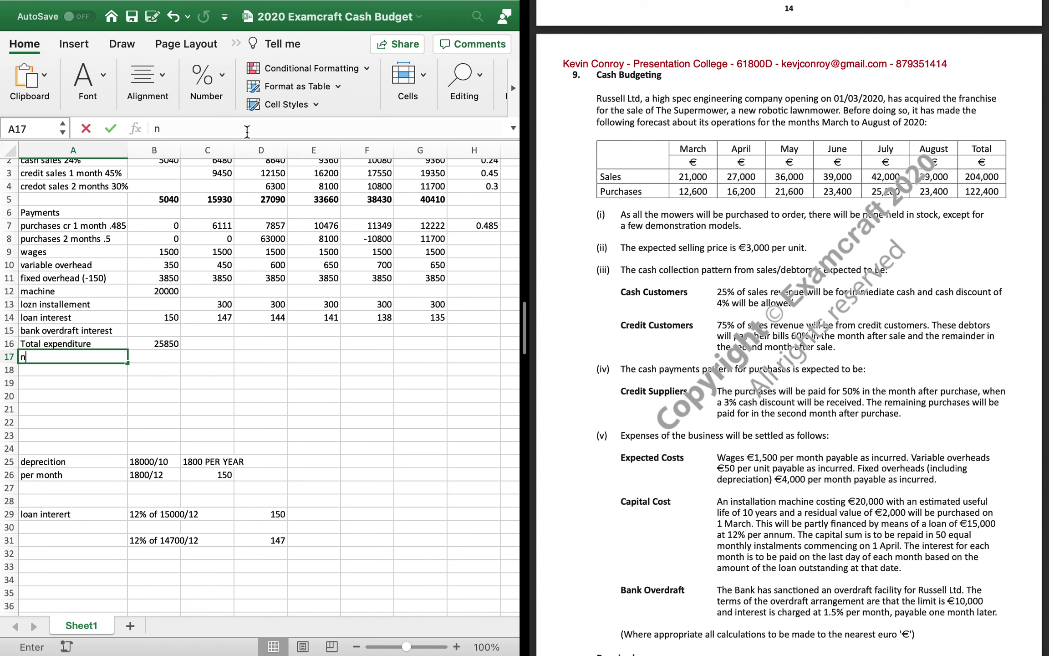
{"action": "type", "text": "et cash"}
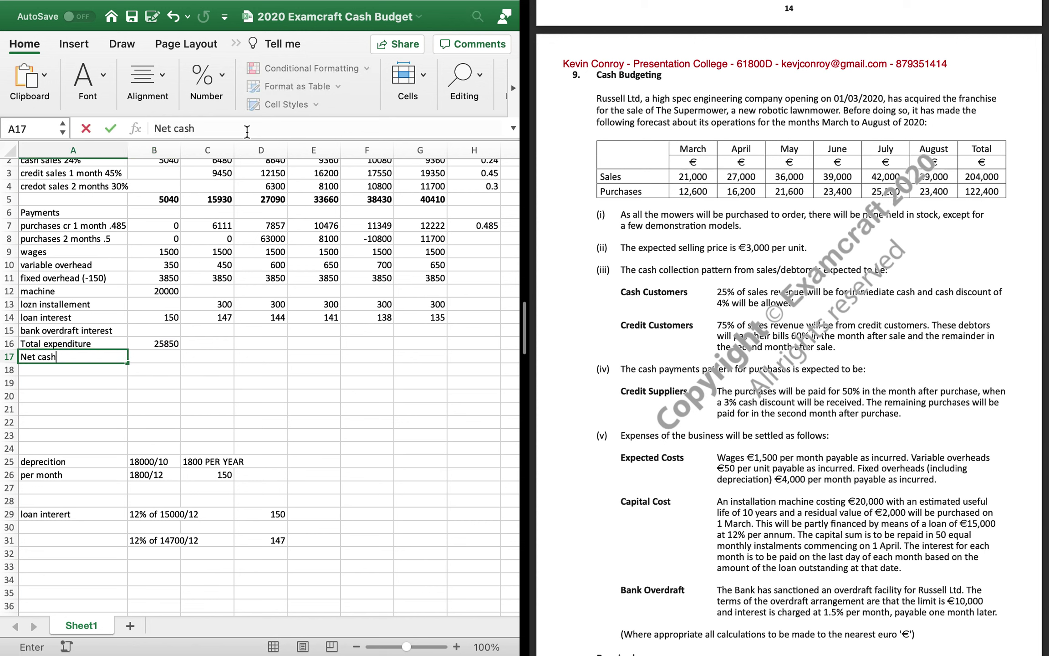
Calculate March's net cash in B17 as total receipts in B5 minus total expenditure in B16
{"action": "key", "text": "Tab"}
{"action": "type", "text": "="}
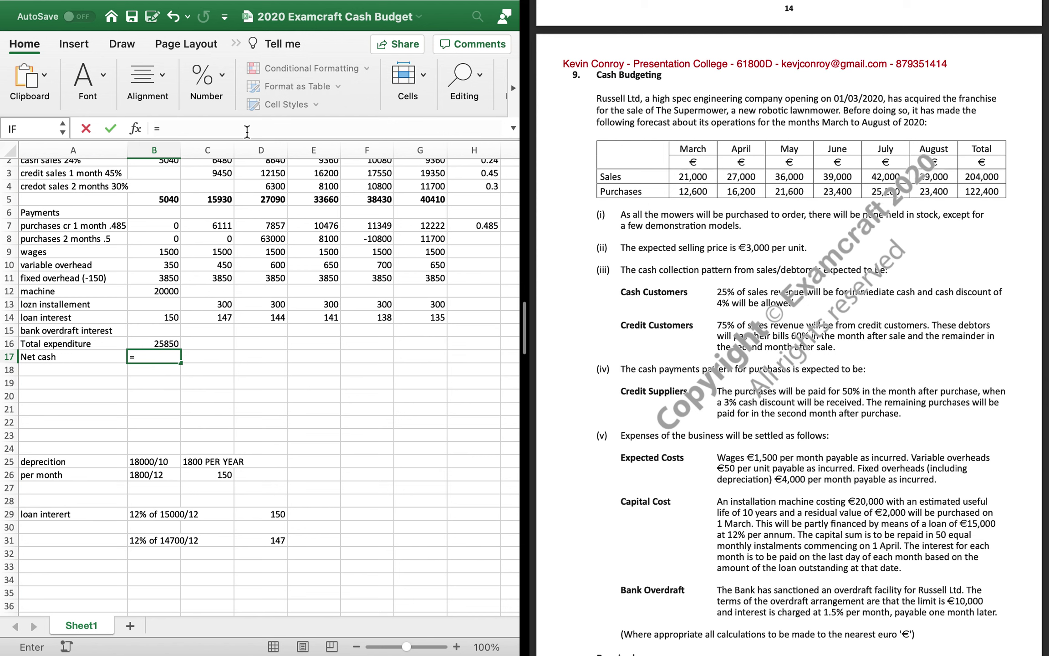
{"action": "key", "text": "Up"}
{"action": "key", "text": "Up"}
{"action": "key", "text": "Up"}
{"action": "key", "text": "Up"}
{"action": "key", "text": "Up"}
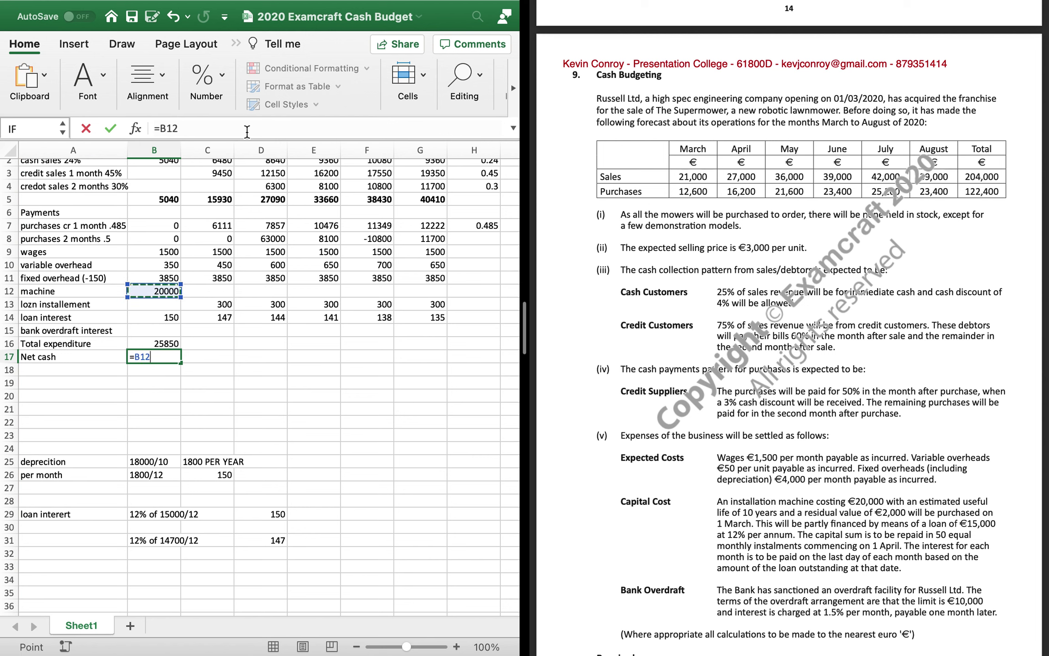
{"action": "key", "text": "Down"}
{"action": "key", "text": "Down"}
{"action": "key", "text": "Down"}
{"action": "key", "text": "Down"}
{"action": "key", "text": "Down"}
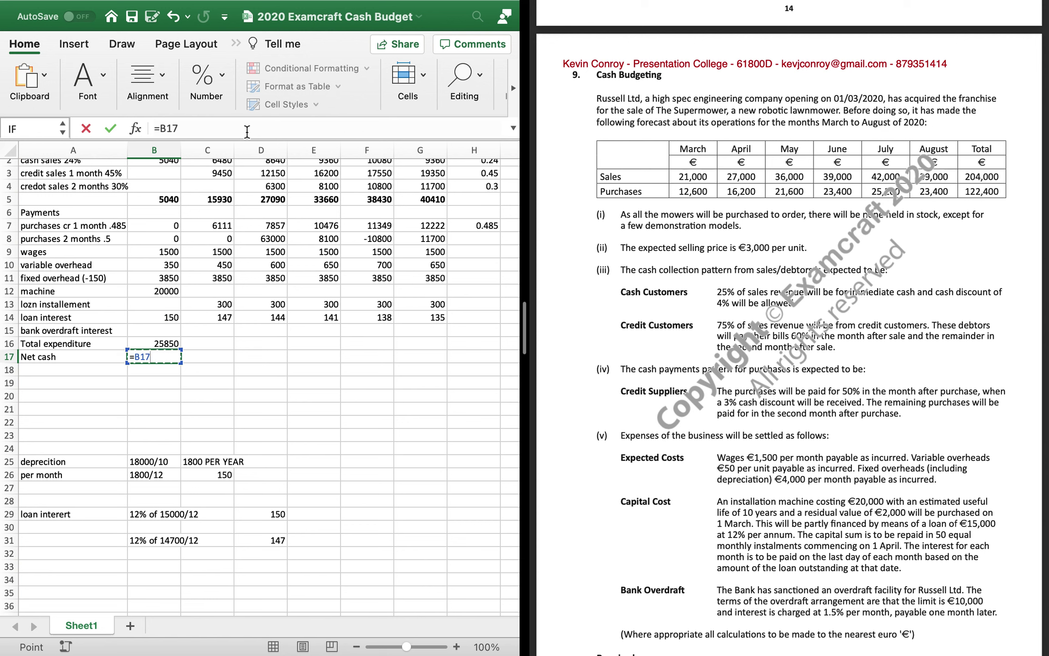
{"action": "key", "text": "Up"}
{"action": "key", "text": "Up"}
{"action": "key", "text": "Up"}
{"action": "key", "text": "Up"}
{"action": "key", "text": "Up"}
{"action": "key", "text": "Up"}
{"action": "key", "text": "Up"}
{"action": "key", "text": "Up"}
{"action": "key", "text": "Up"}
{"action": "key", "text": "Up"}
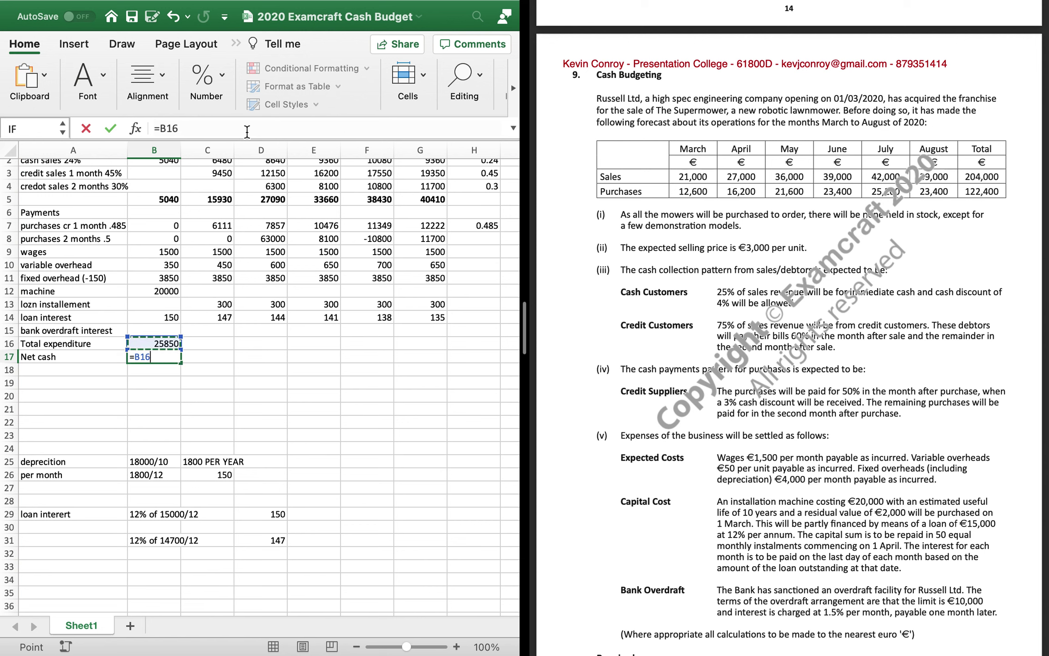
{"action": "key", "text": "Up"}
{"action": "key", "text": "Up"}
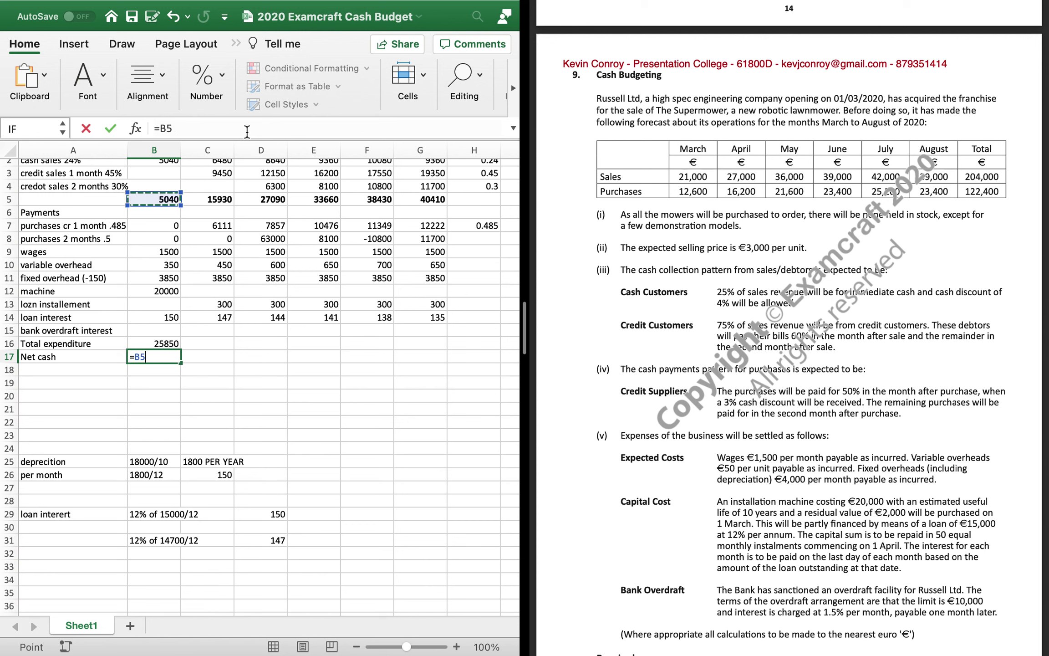
{"action": "type", "text": "-"}
{"action": "key", "text": "Up"}
{"action": "key", "text": "Return"}
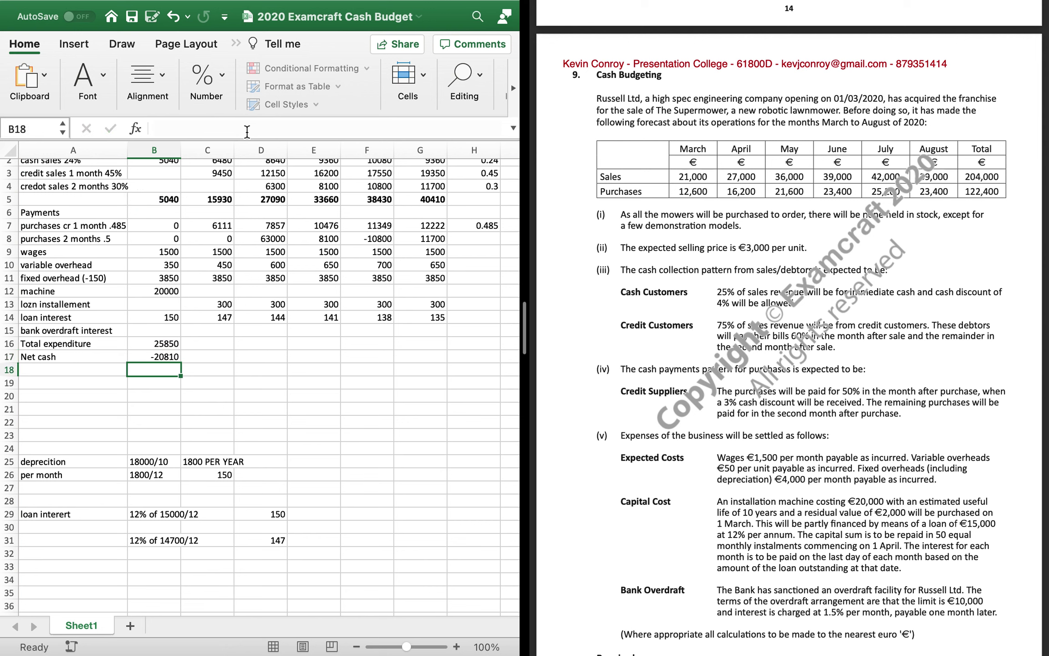
Add a "loan" row in A18 with 15000 as March's amount in B18
{"action": "key", "text": "Left"}
{"action": "type", "text": "loan"}
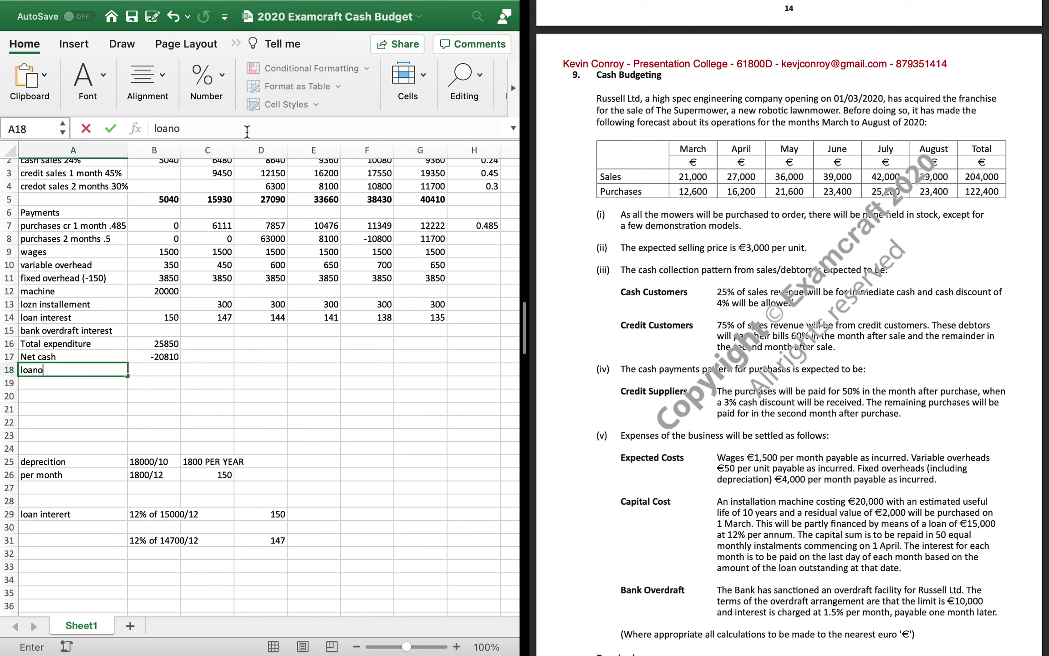
{"action": "key", "text": "Right"}
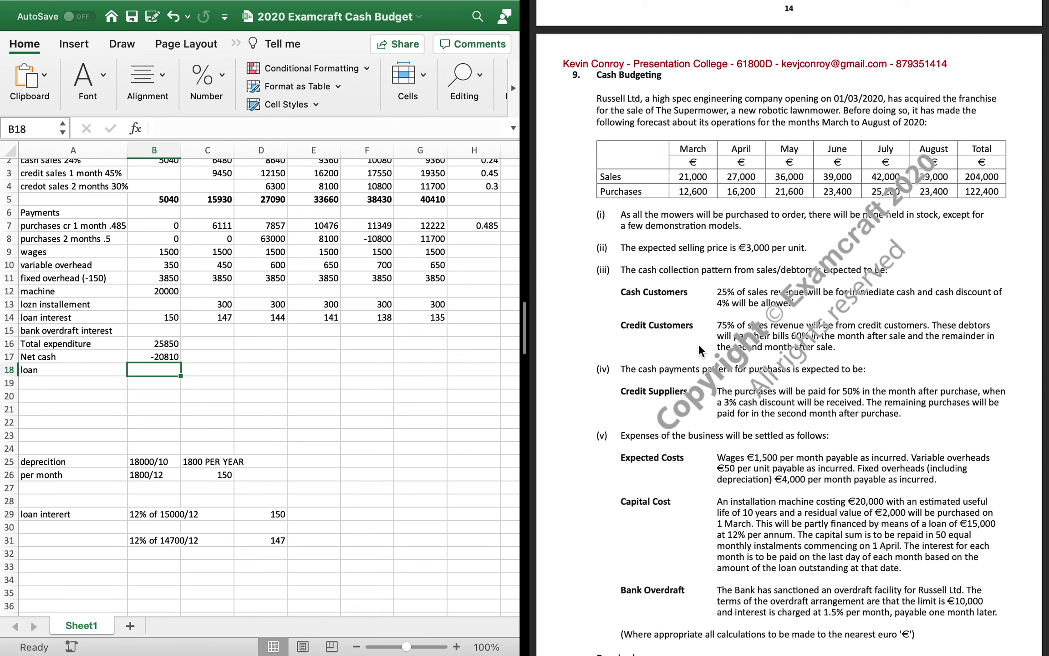
{"action": "type", "text": "15000"}
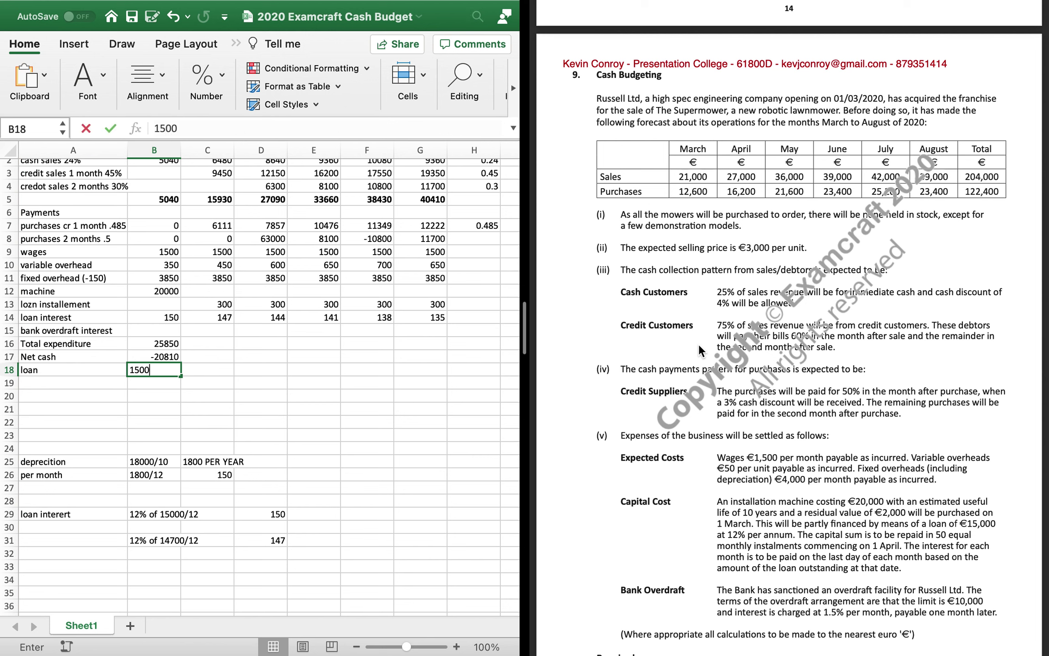
{"action": "key", "text": "Return"}
Add an "opening cash" row in A19 with 0 for March in B19
{"action": "type", "text": "opening cash"}
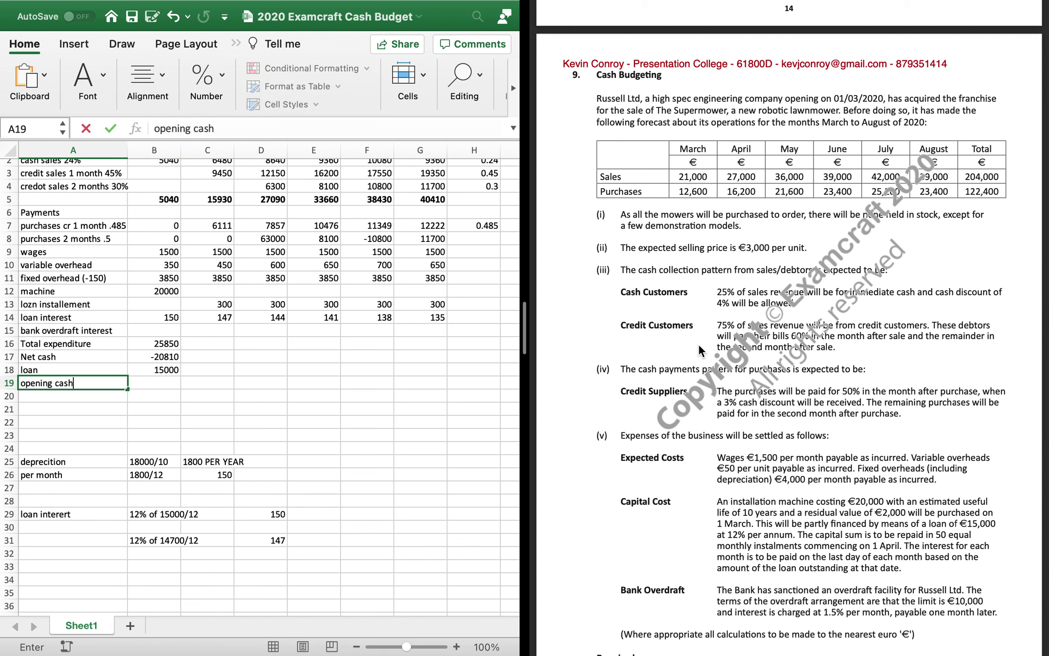
{"action": "key", "text": "Tab"}
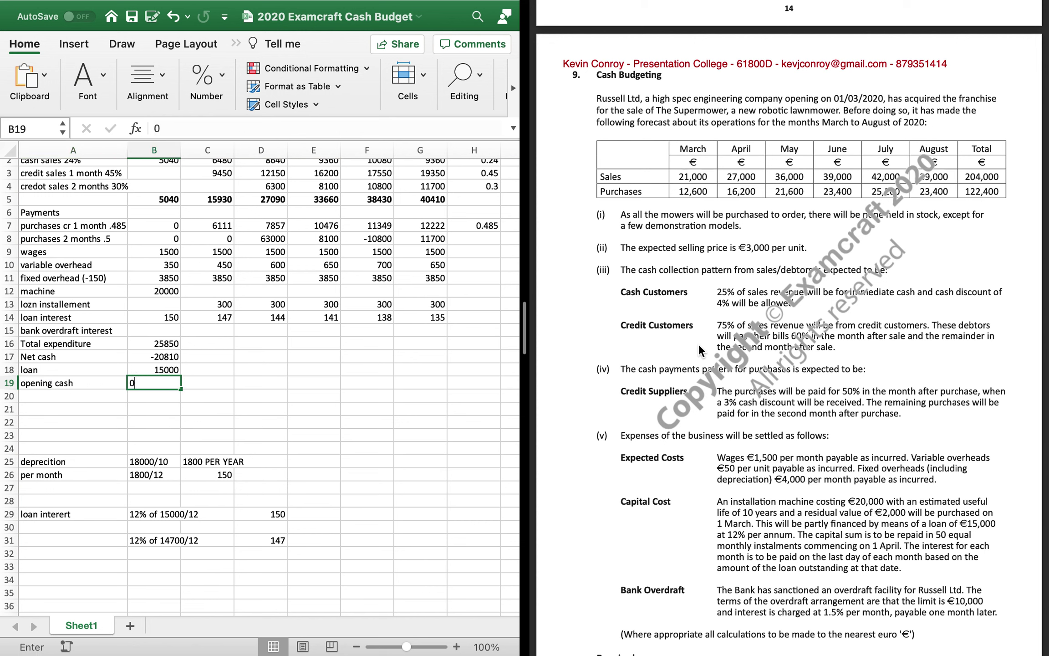
{"action": "type", "text": "0"}
{"action": "key", "text": "Return"}
Label A20 "closing cash" and total March's cash rows directly above it in B20 with a SUM formula
{"action": "type", "text": "closing cash"}
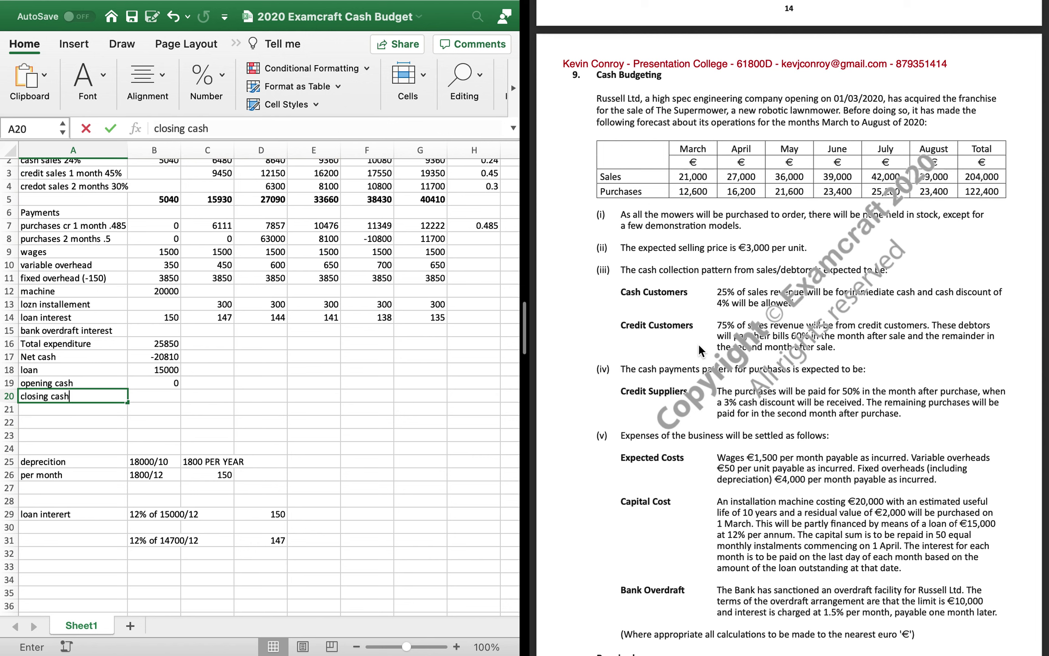
{"action": "key", "text": "Tab"}
{"action": "type", "text": "=sum("}
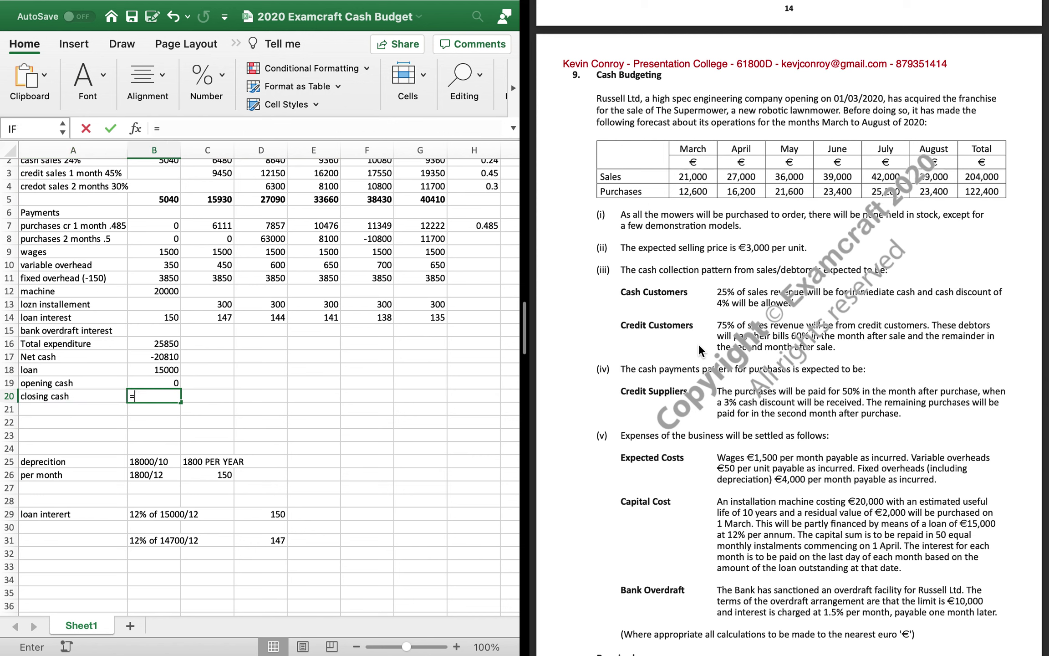
{"action": "key", "text": "Up"}
{"action": "key", "text": "shift+Up"}
{"action": "key", "text": "shift+Up"}
{"action": "key", "text": "shift+Up"}
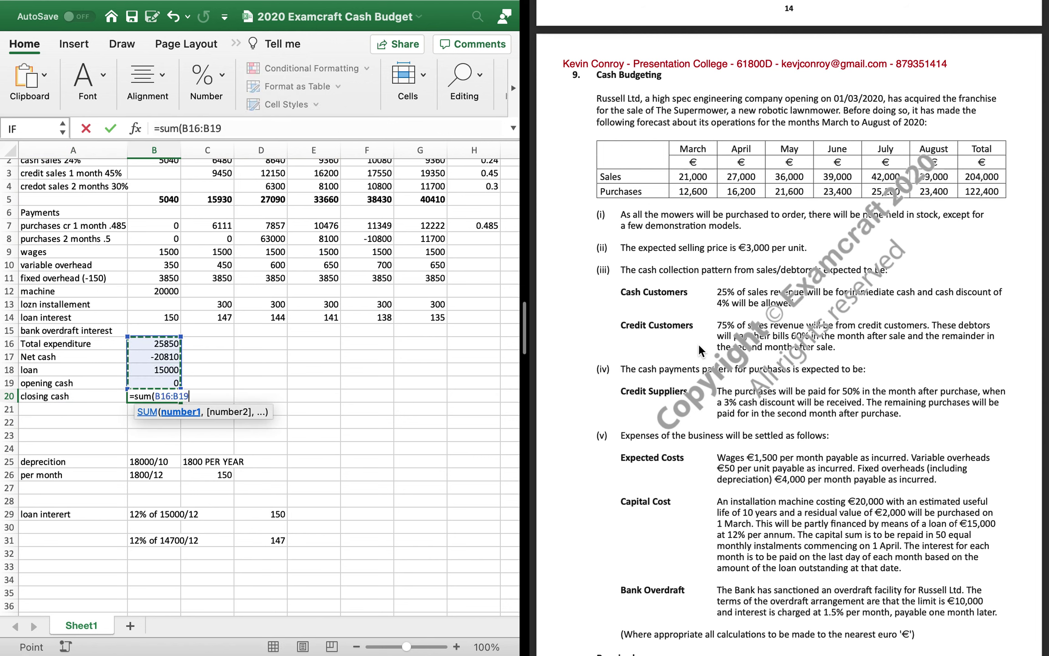
Calculate March's closing cash in B20 by summing net cash, loan and opening cash with =SUM(B17:B19)
{"action": "type", "text": ")"}
{"action": "key", "text": "Return"}
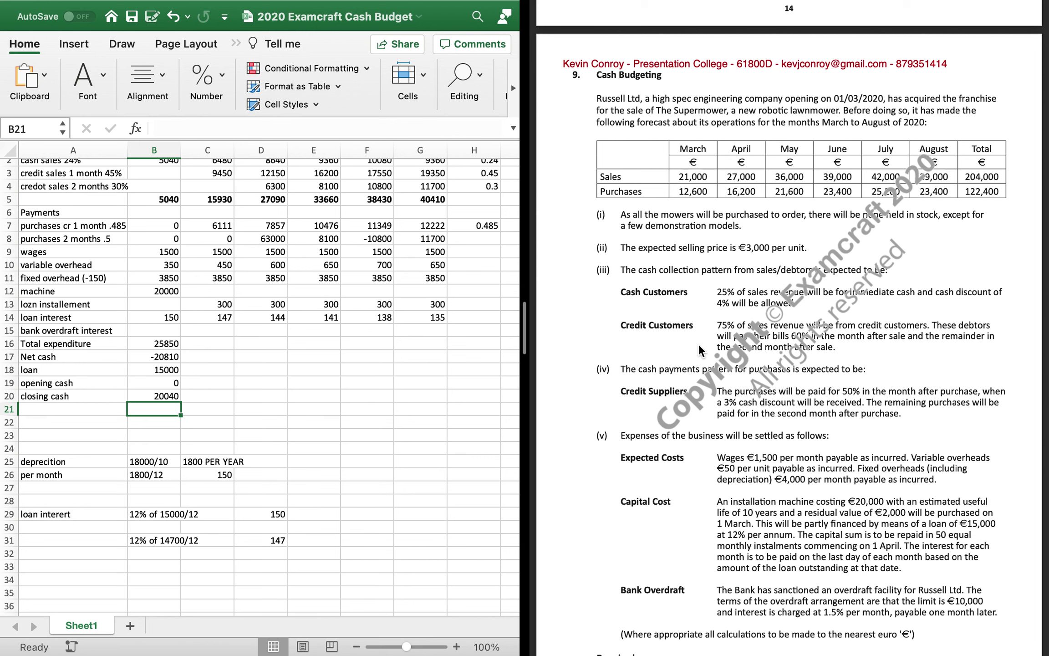
{"action": "key", "text": "Up"}
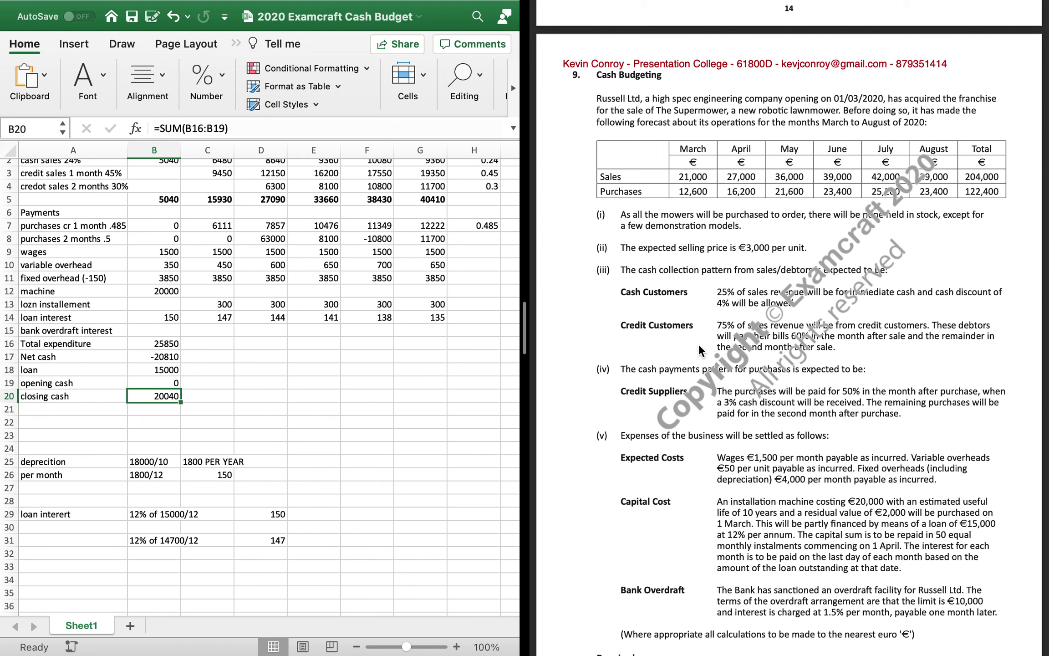
{"action": "type", "text": "=sum("}
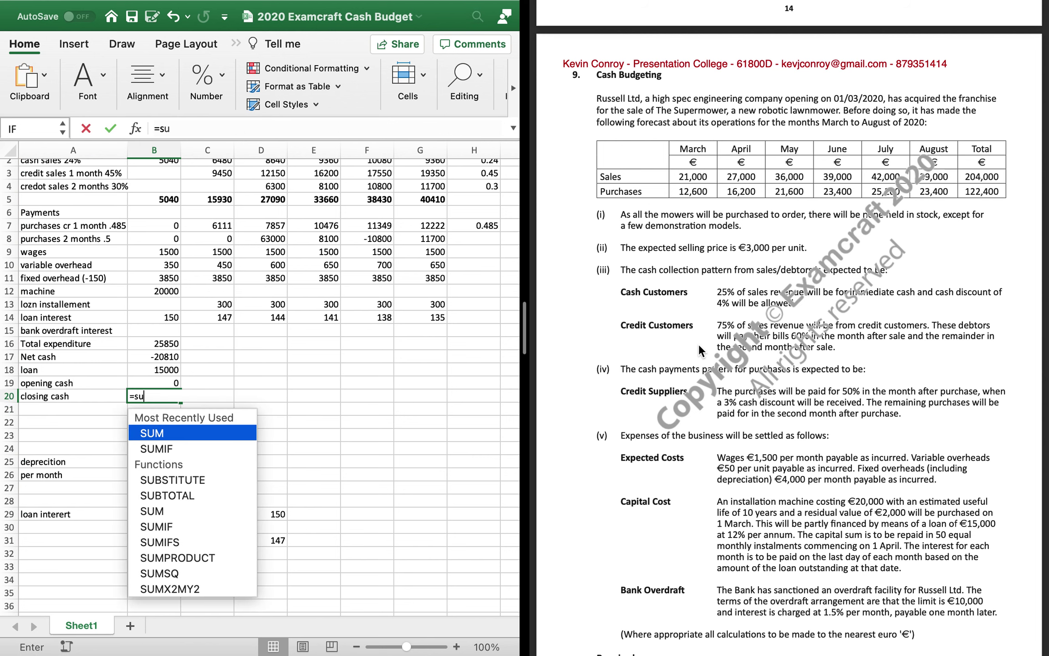
{"action": "key", "text": "Up"}
{"action": "key", "text": "shift+Up"}
{"action": "key", "text": "shift+Up"}
{"action": "type", "text": ")"}
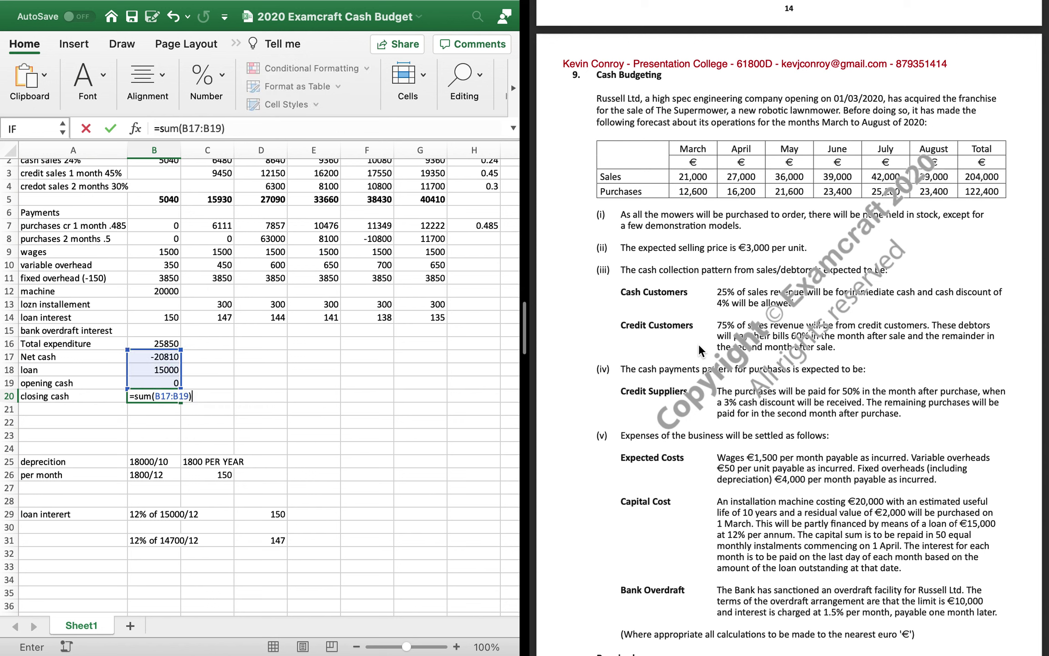
{"action": "key", "text": "Return"}
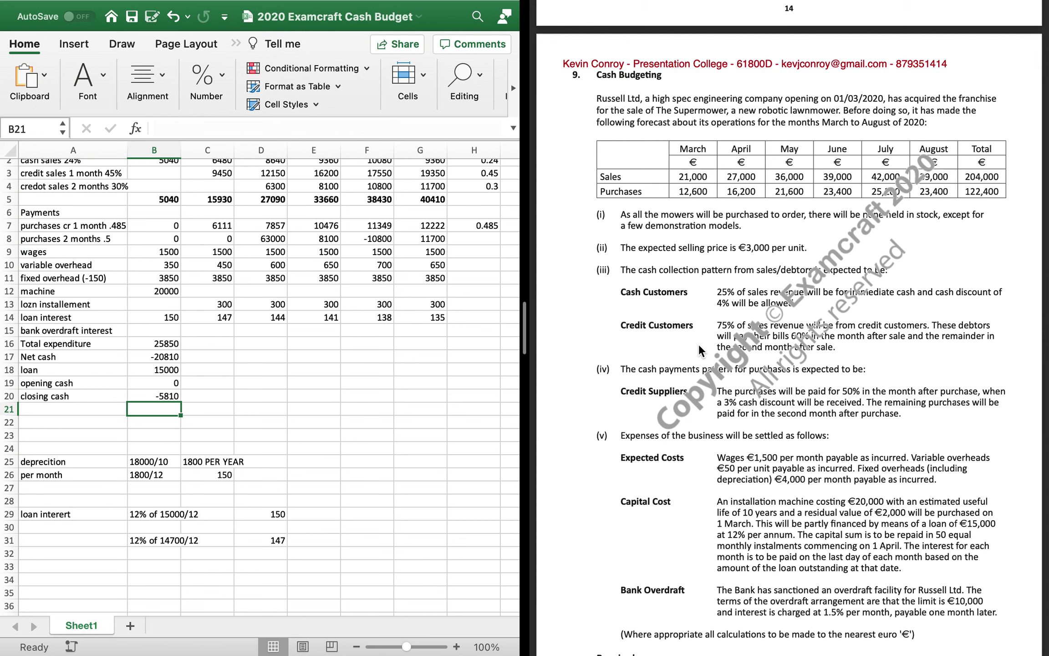
Calculate April's bank overdraft interest in C15 as =0.015*5810, and replace the formula with the rounded value 87
{"action": "key", "text": "Up"}
{"action": "key", "text": "Up"}
{"action": "key", "text": "Up"}
{"action": "key", "text": "Up"}
{"action": "key", "text": "Up"}
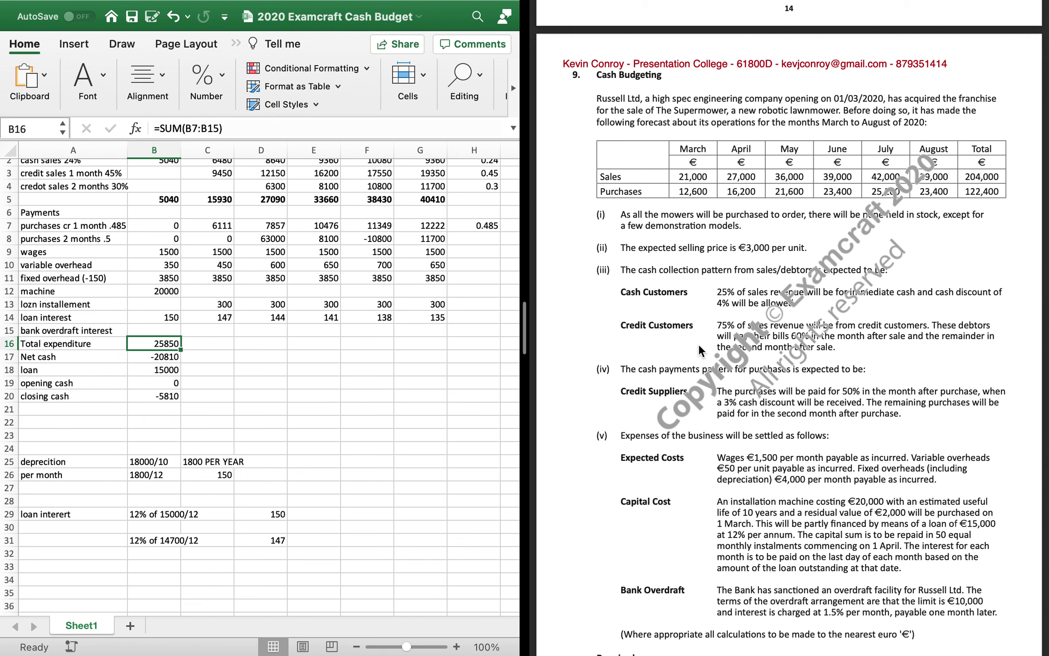
{"action": "key", "text": "Right"}
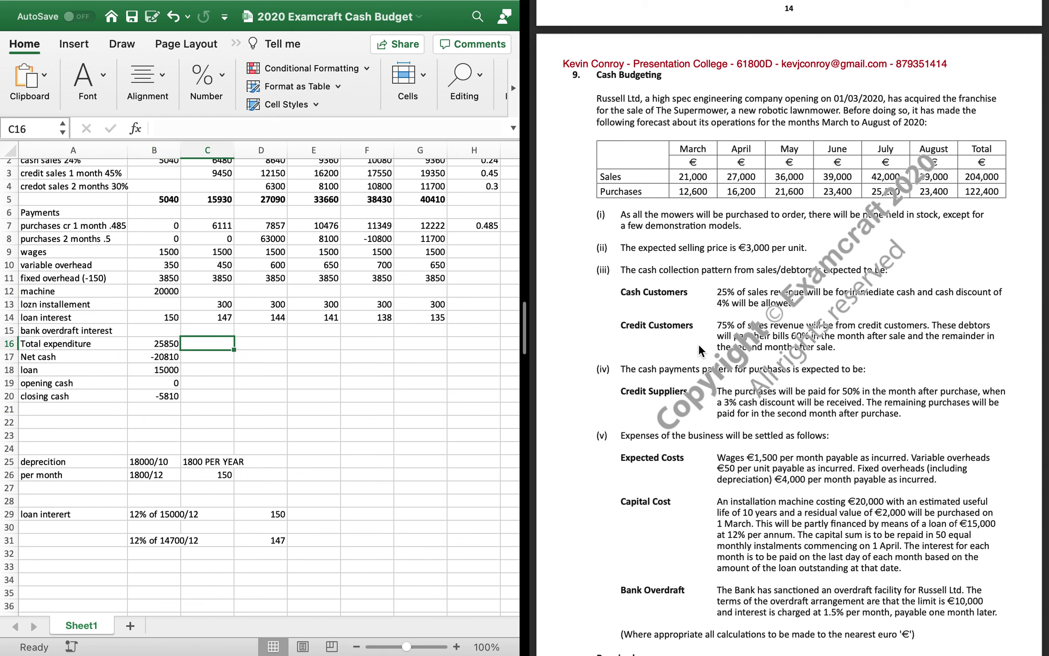
{"action": "key", "text": "Up"}
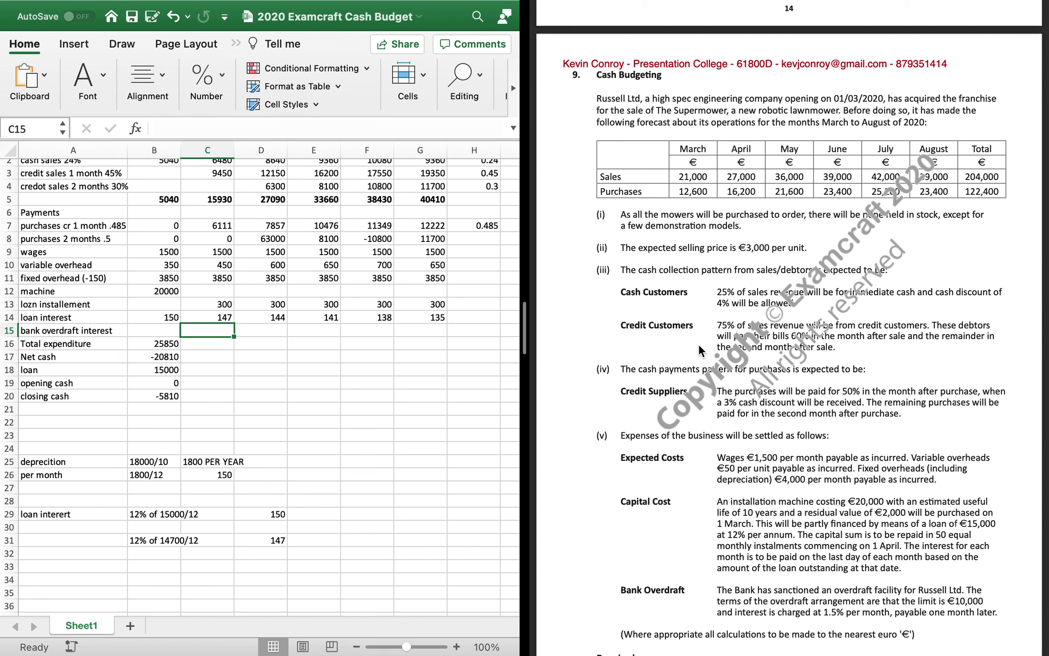
{"action": "type", "text": "="}
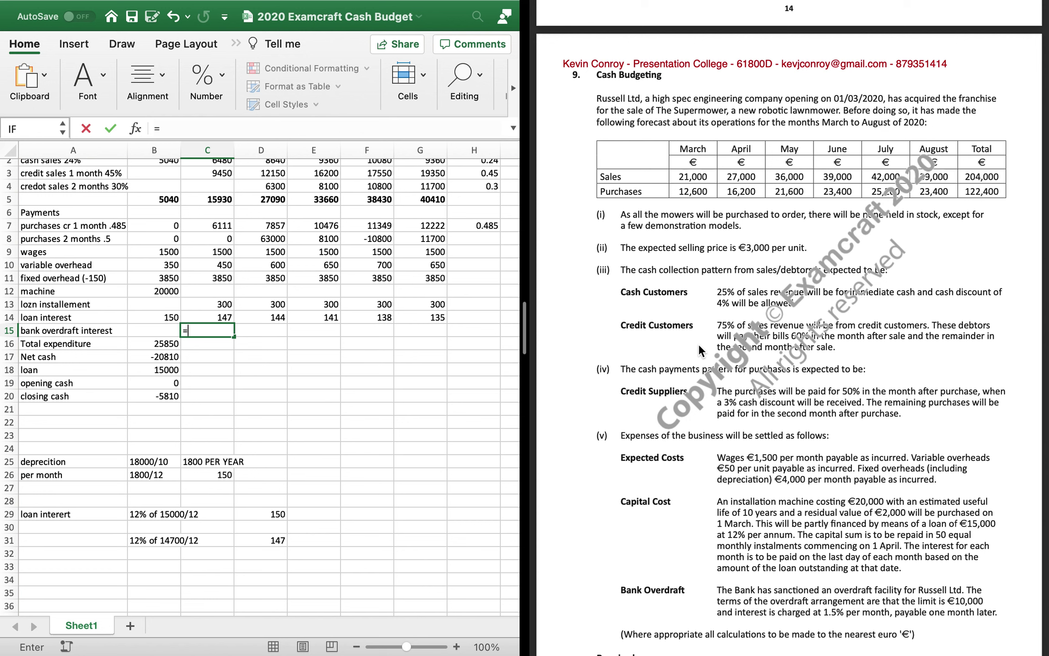
{"action": "type", "text": "0.015*5810"}
{"action": "key", "text": "Return"}
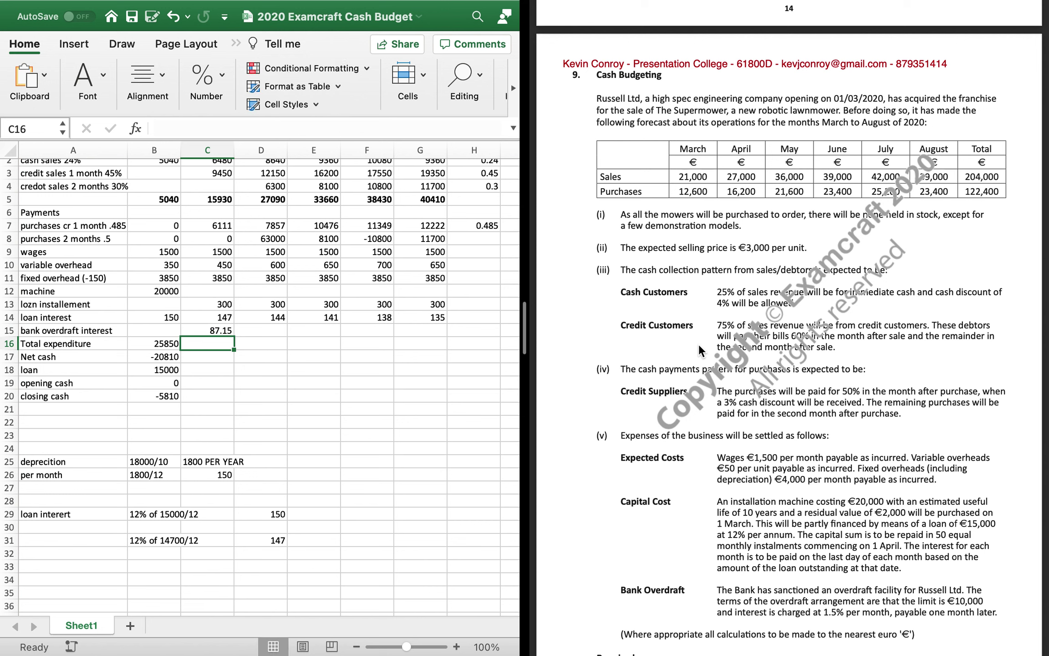
{"action": "key", "text": "Up"}
{"action": "type", "text": "87"}
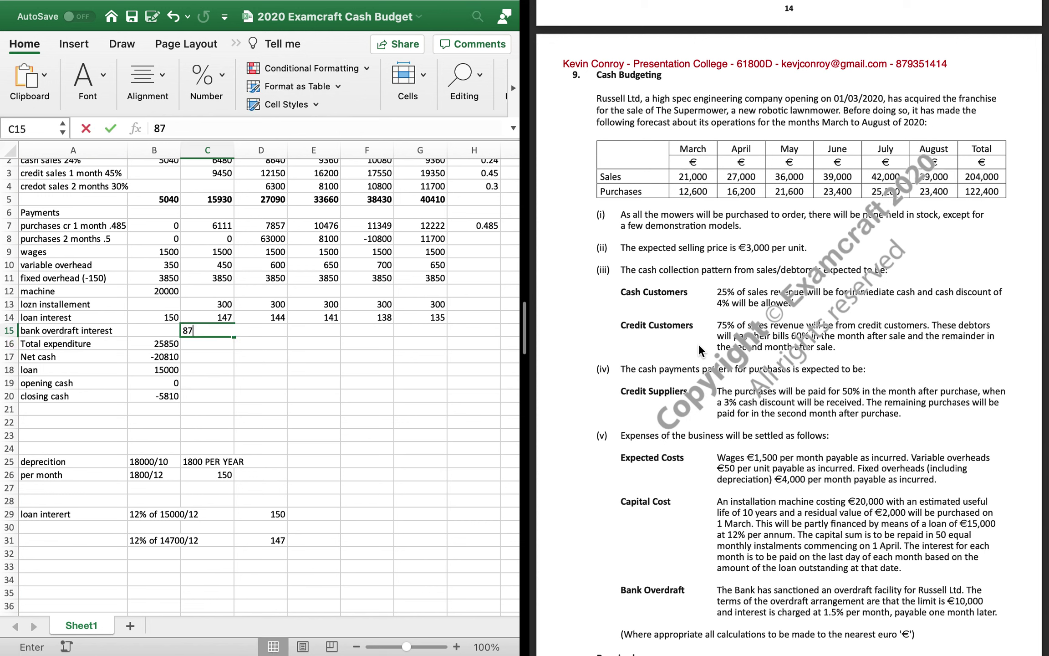
{"action": "key", "text": "Up"}
Total April's expenditure in C16 by summing the payment rows C7:C15
{"action": "key", "text": "Down"}
{"action": "key", "text": "Down"}
{"action": "key", "text": "Down"}
{"action": "key", "text": "Down"}
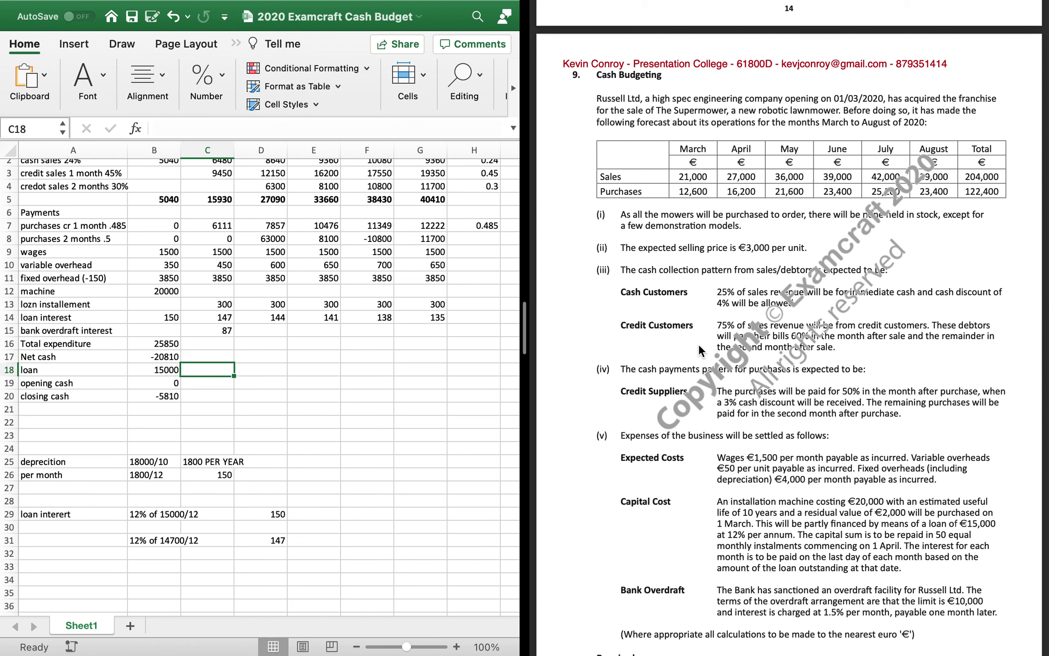
{"action": "key", "text": "Up"}
{"action": "key", "text": "Up"}
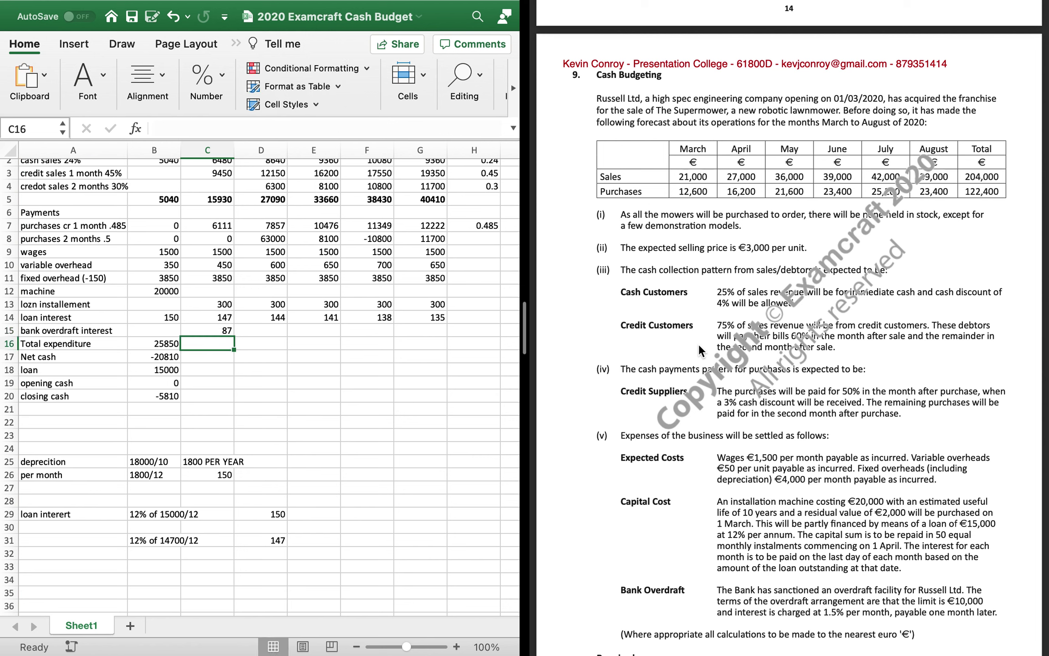
{"action": "type", "text": "=sum("}
{"action": "key", "text": "Up"}
{"action": "key", "text": "shift+Up"}
{"action": "key", "text": "shift+Up"}
{"action": "key", "text": "shift+Up"}
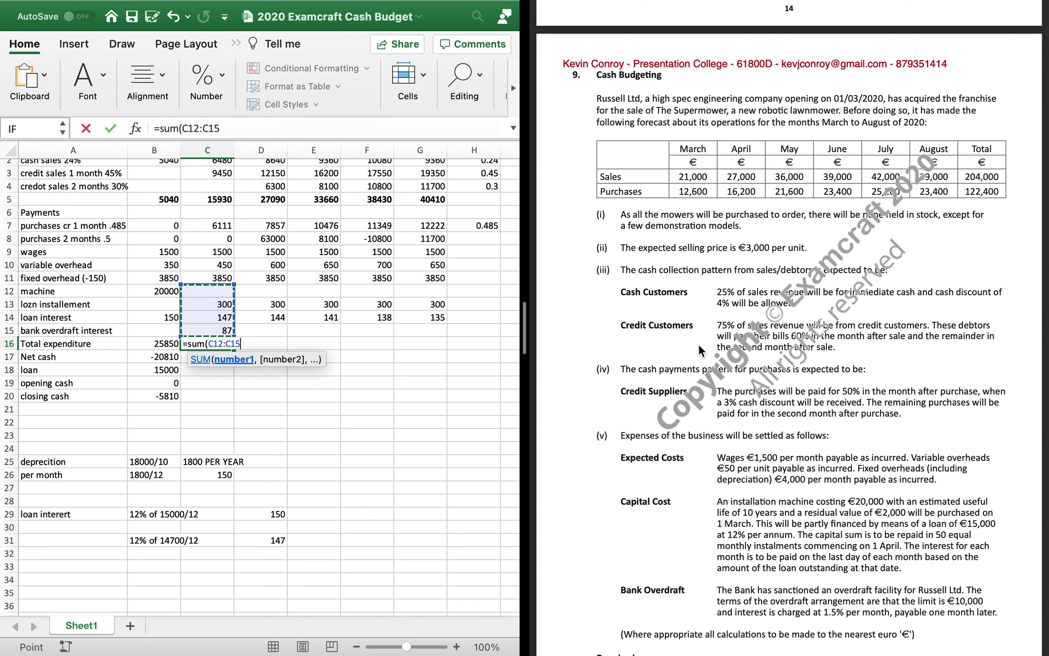
{"action": "key", "text": "Return"}
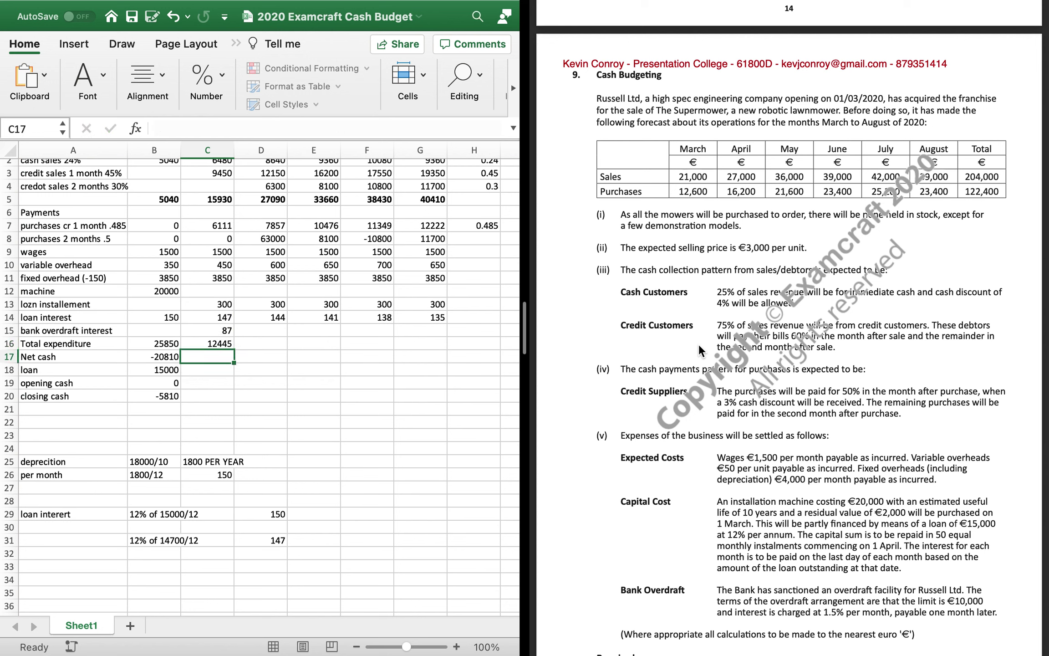
Calculate April's net cash in C17 as total receipts minus total expenditure with =C5-C16
{"action": "type", "text": "="}
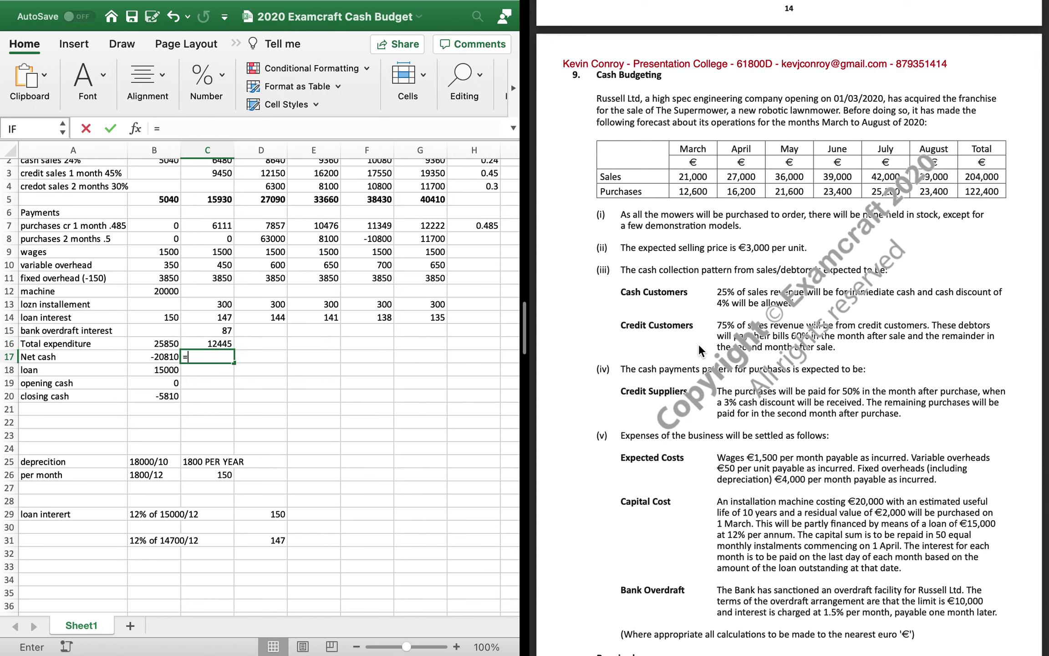
{"action": "key", "text": "Up"}
{"action": "key", "text": "Up"}
{"action": "key", "text": "Up"}
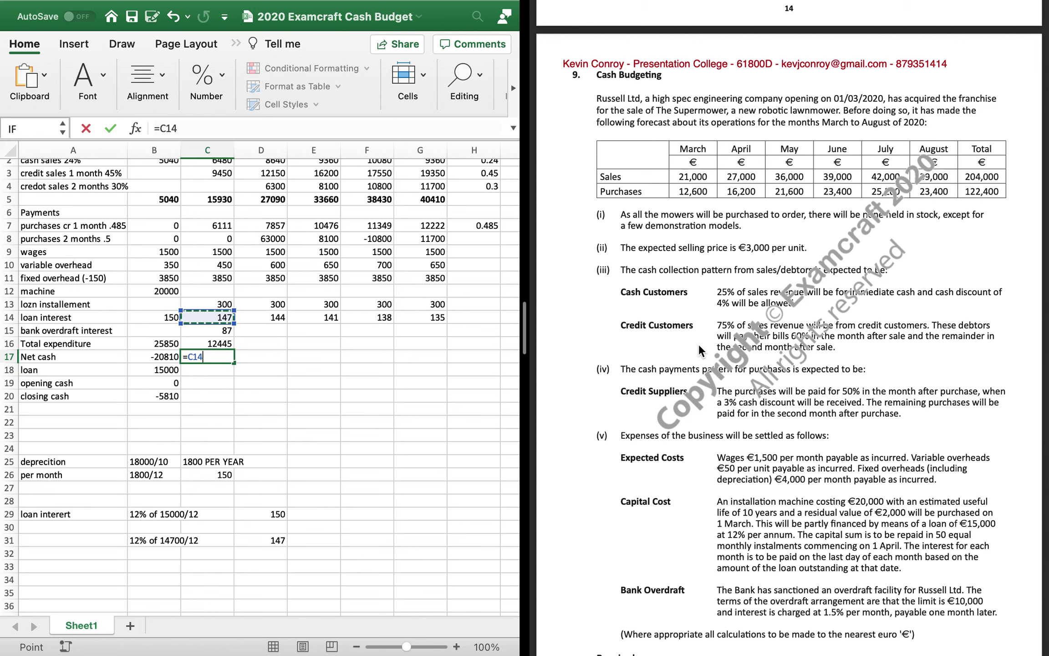
{"action": "key", "text": "Up"}
{"action": "key", "text": "Up"}
{"action": "key", "text": "Up"}
{"action": "key", "text": "Up"}
{"action": "key", "text": "Up"}
{"action": "key", "text": "Up"}
{"action": "key", "text": "Up"}
{"action": "key", "text": "Up"}
{"action": "key", "text": "Up"}
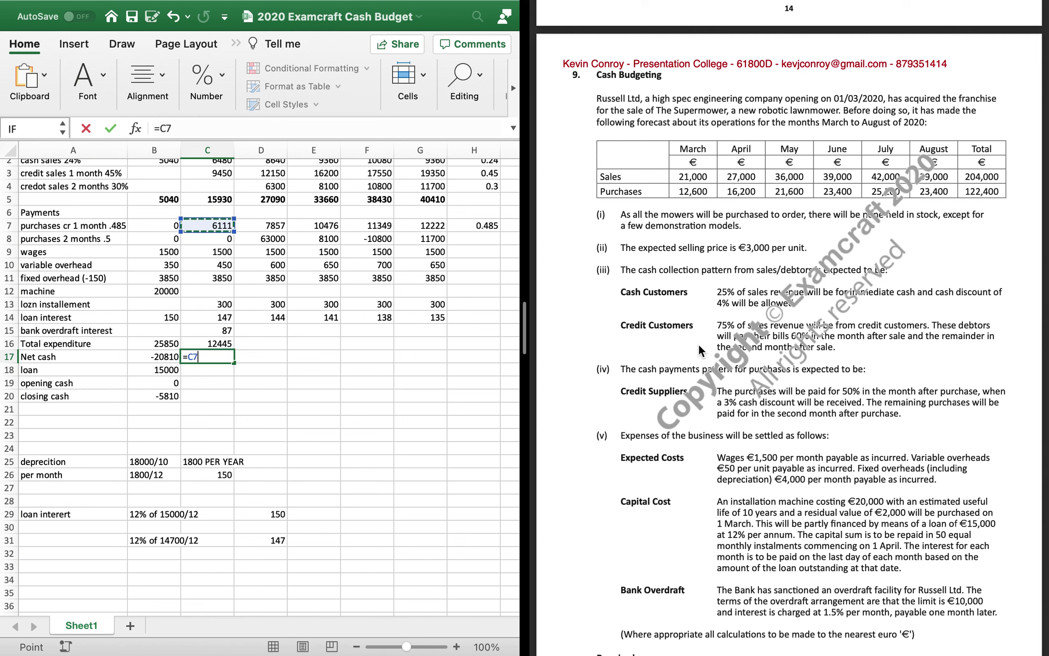
{"action": "type", "text": "-"}
{"action": "key", "text": "Up"}
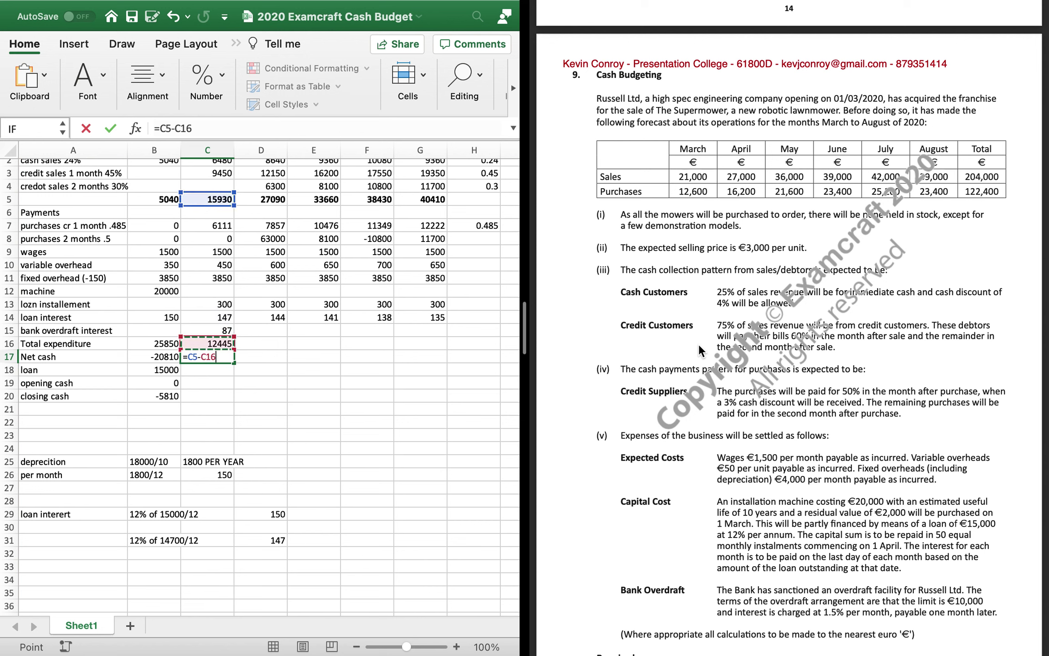
{"action": "key", "text": "Return"}
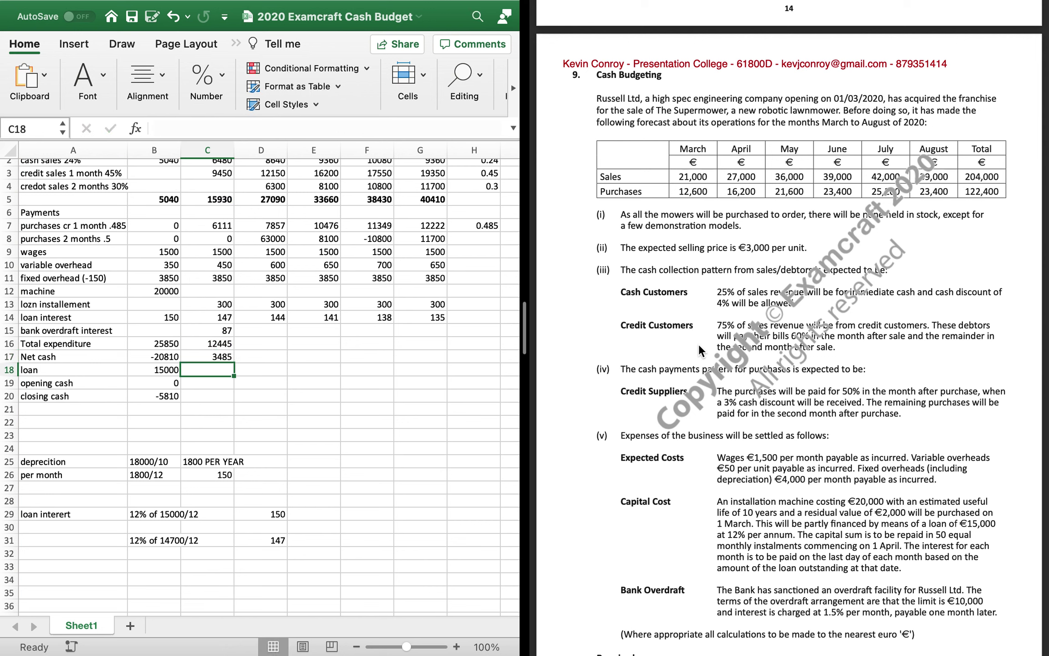
Link April's opening cash in C19 to March's closing cash with =B20
{"action": "key", "text": "Down"}
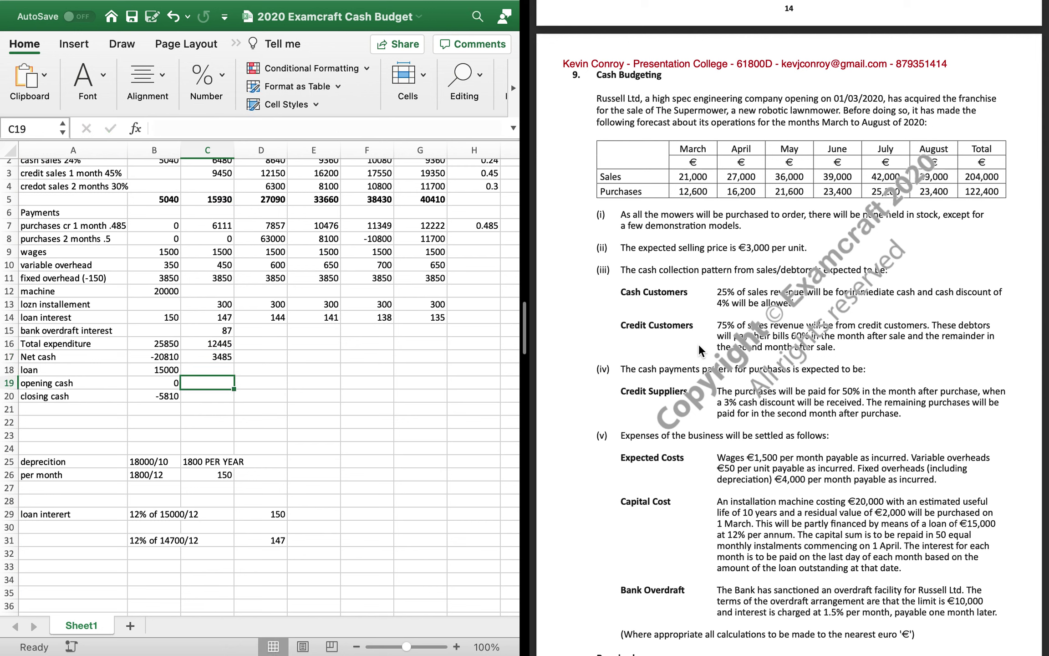
{"action": "type", "text": "="}
{"action": "key", "text": "Left"}
{"action": "key", "text": "Down"}
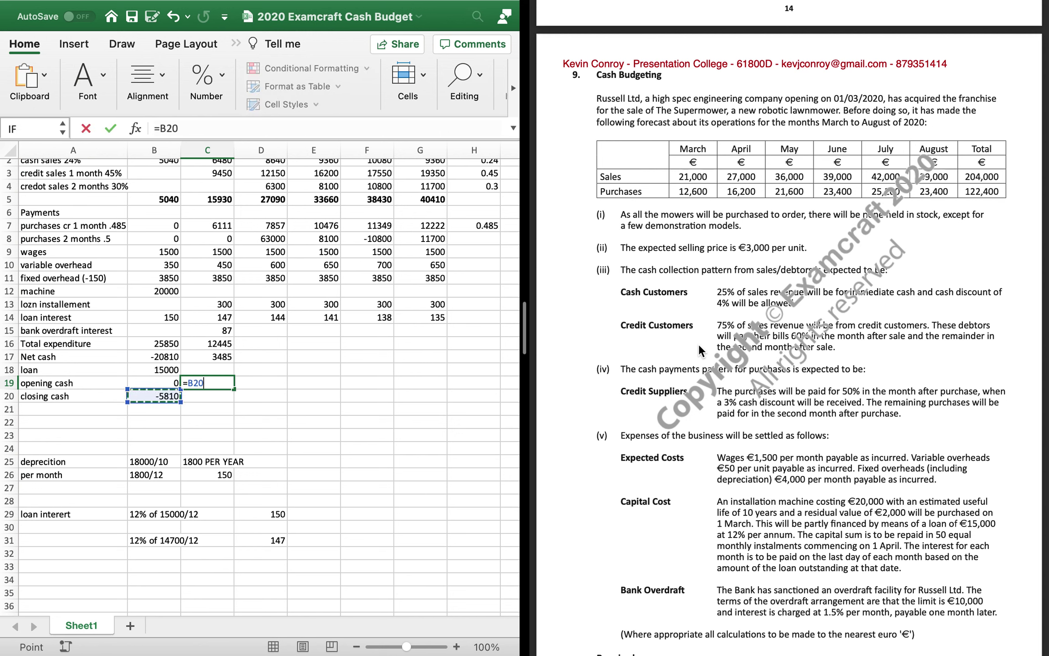
{"action": "key", "text": "Return"}
Calculate April's closing cash in C20 by summing C17:C19
{"action": "type", "text": "=sum("}
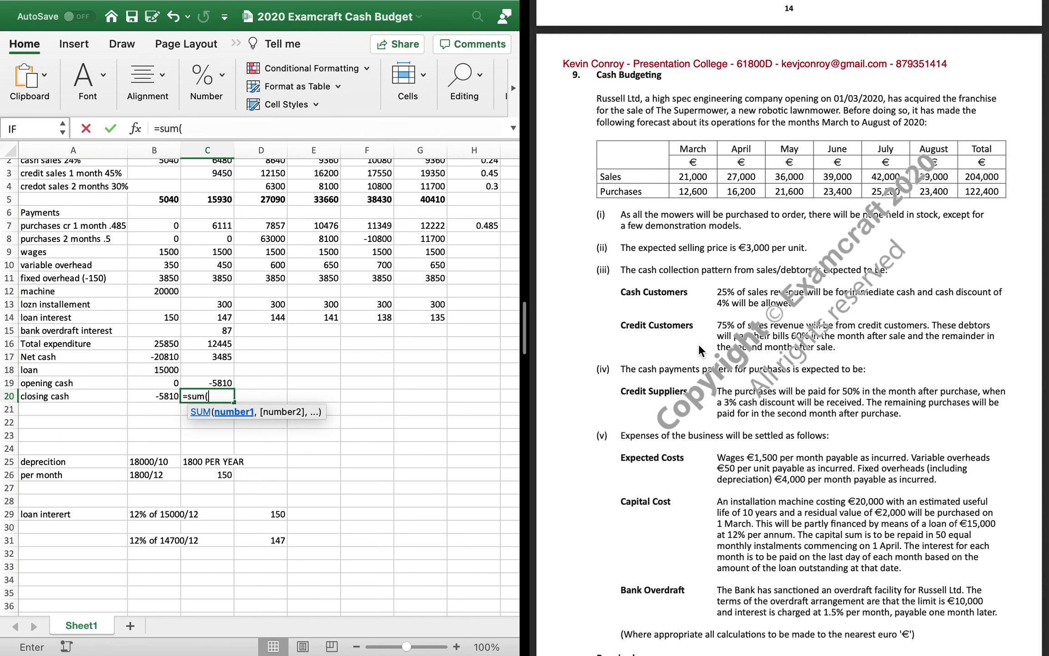
{"action": "key", "text": "Up"}
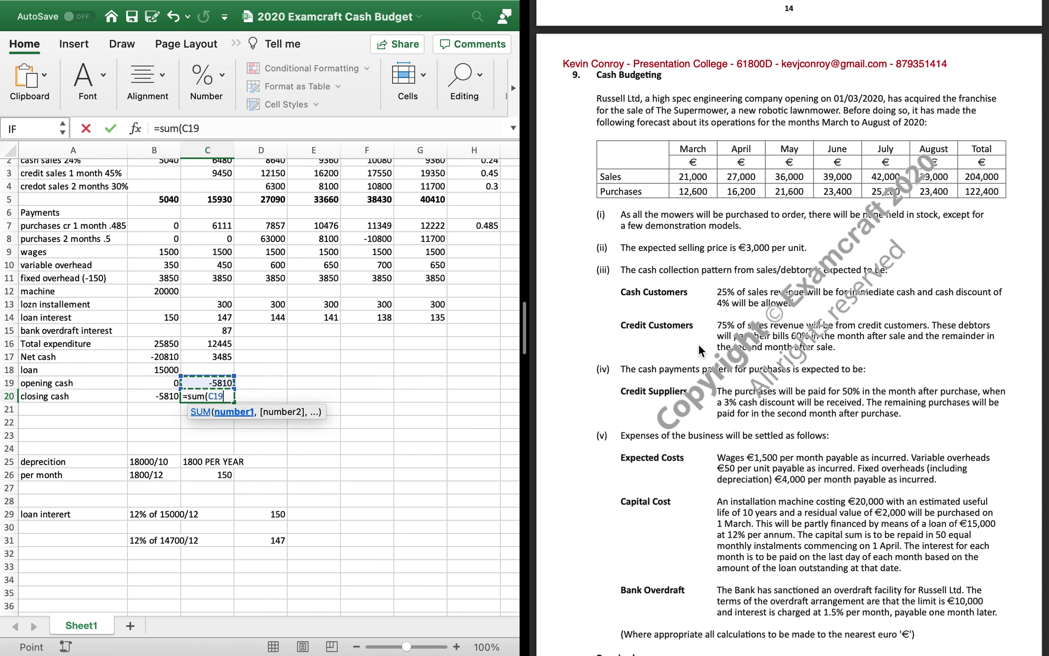
{"action": "key", "text": "shift+Up"}
{"action": "key", "text": "shift+Up"}
{"action": "key", "text": "Return"}
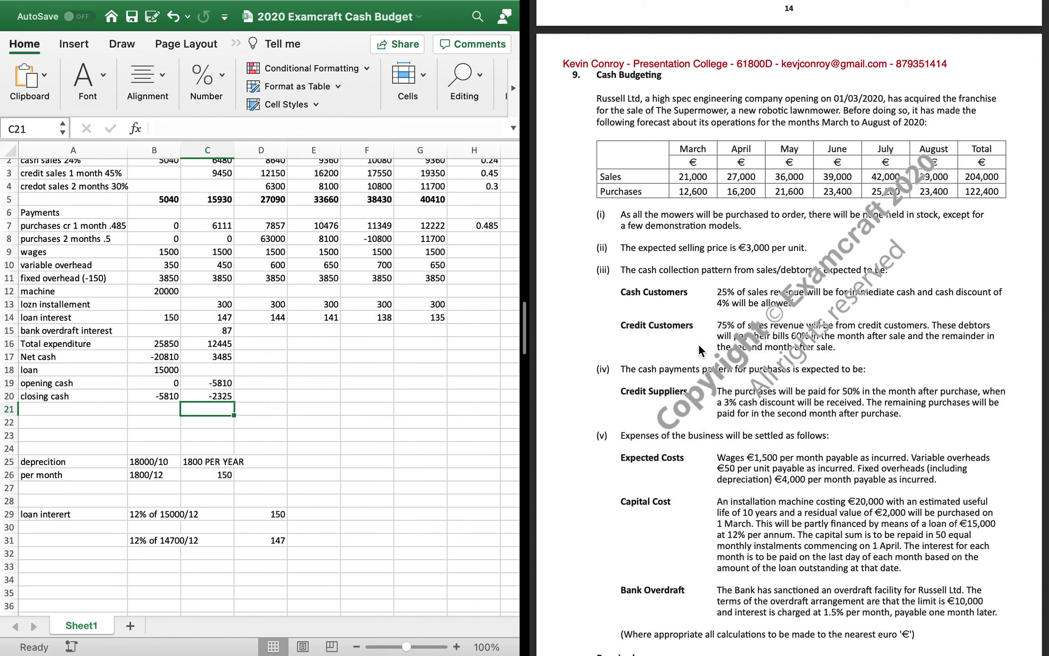
Calculate May's bank overdraft interest in D15 as 0.015*2325, and replace the formula with the rounded value 35
{"action": "key", "text": "Right"}
{"action": "key", "text": "Up"}
{"action": "key", "text": "Up"}
{"action": "key", "text": "Up"}
{"action": "key", "text": "Up"}
{"action": "key", "text": "Up"}
{"action": "key", "text": "Up"}
{"action": "type", "text": "=0.0015*"}
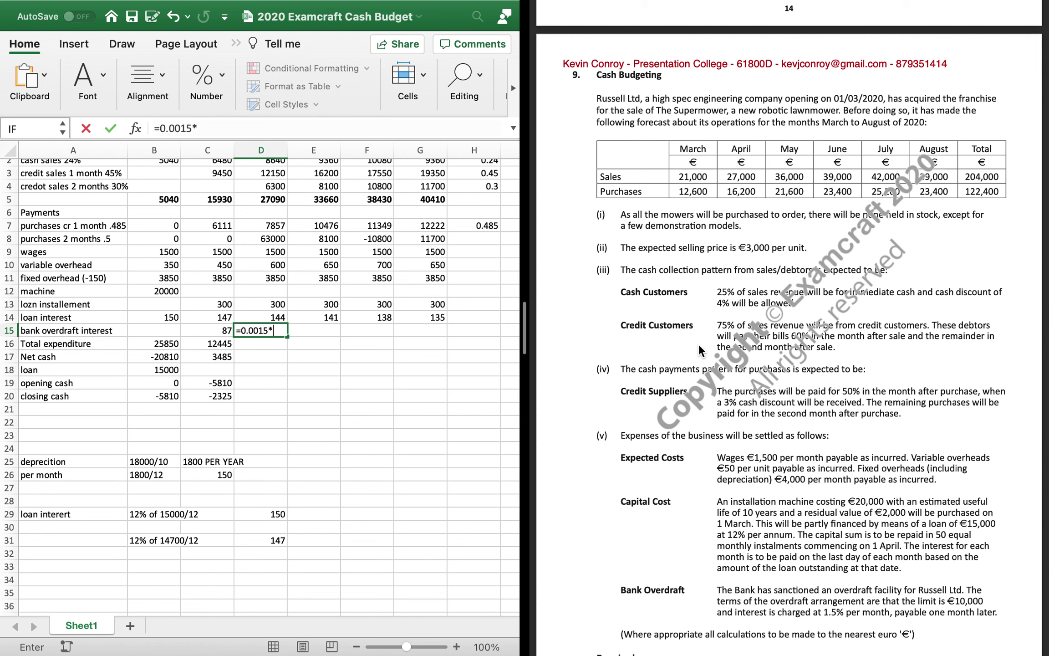
{"action": "type", "text": "2325"}
{"action": "key", "text": "Return"}
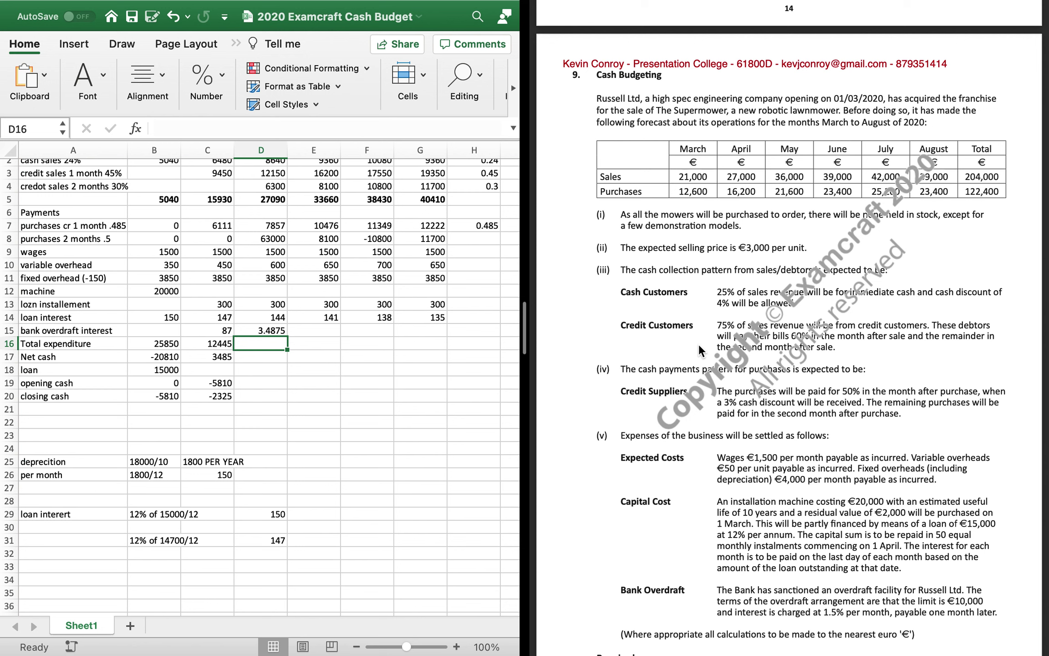
{"action": "key", "text": "Up"}
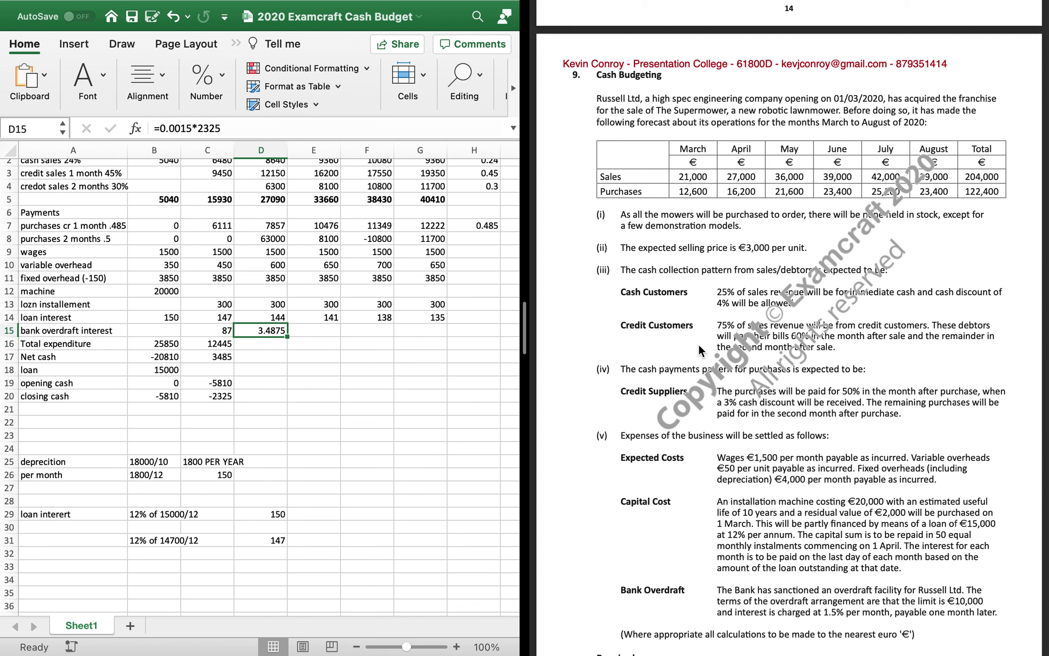
{"action": "left_click", "coordinate": [175, 128]}
{"action": "key", "text": "BackSpace"}
{"action": "key", "text": "Return"}
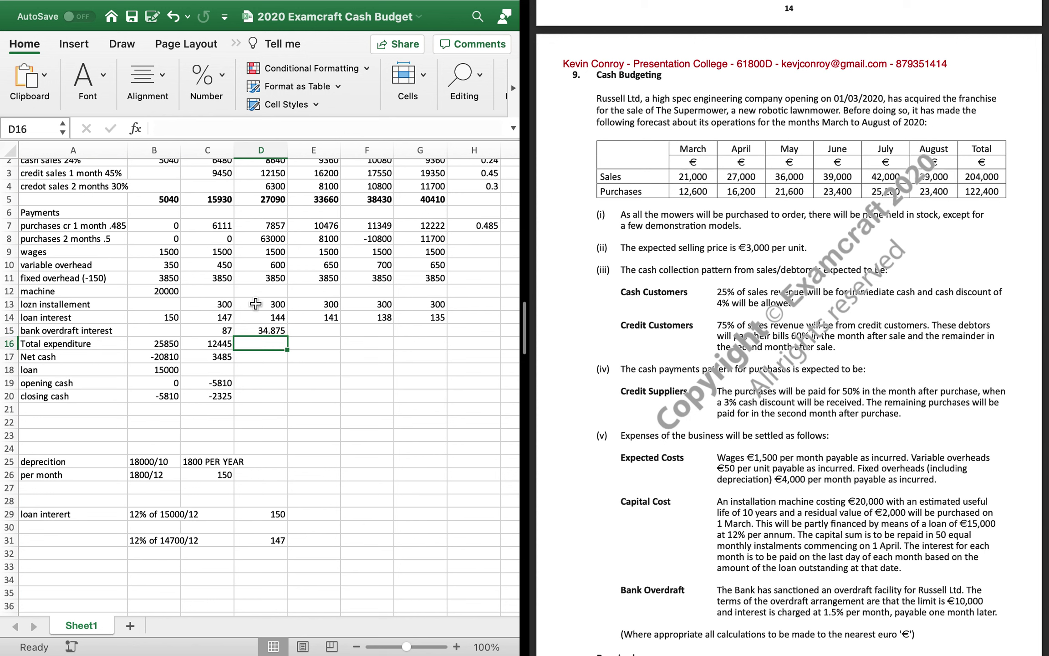
{"action": "key", "text": "Up"}
{"action": "type", "text": "35"}
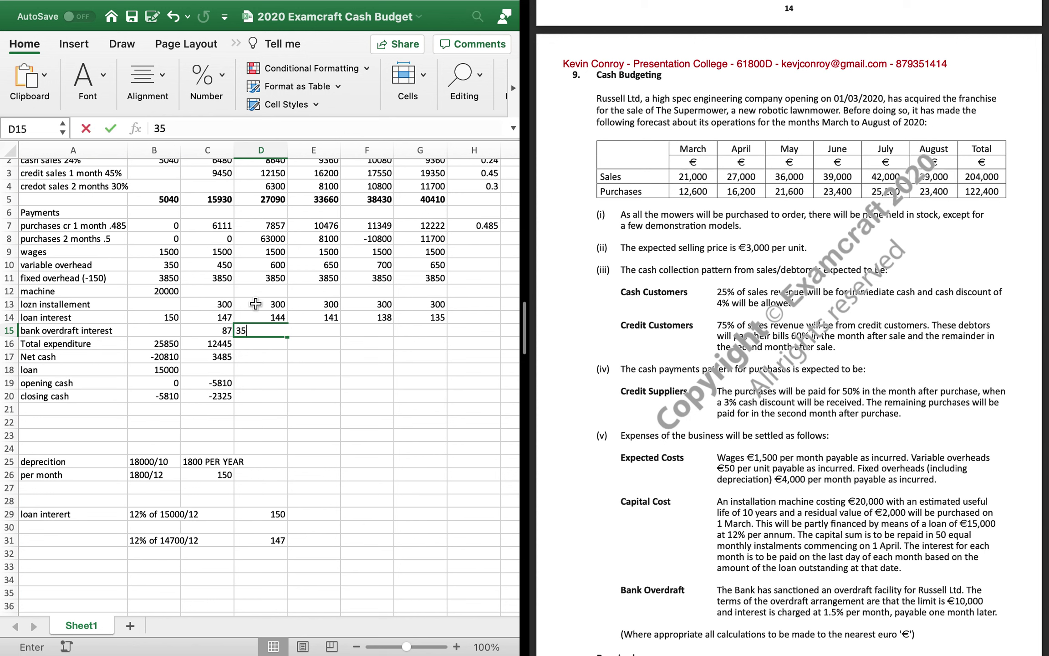
{"action": "key", "text": "Return"}
{"action": "key", "text": "Return"}
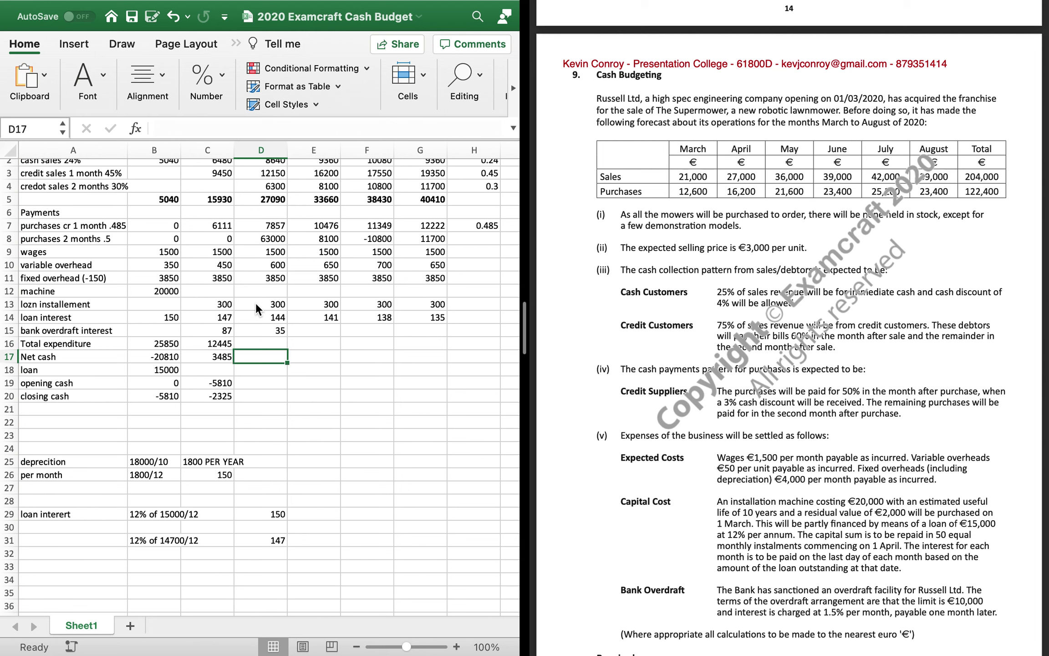
Total May's expenditure in D16 by summing the payment rows D7:D15
{"action": "key", "text": "Up"}
{"action": "type", "text": "=sum("}
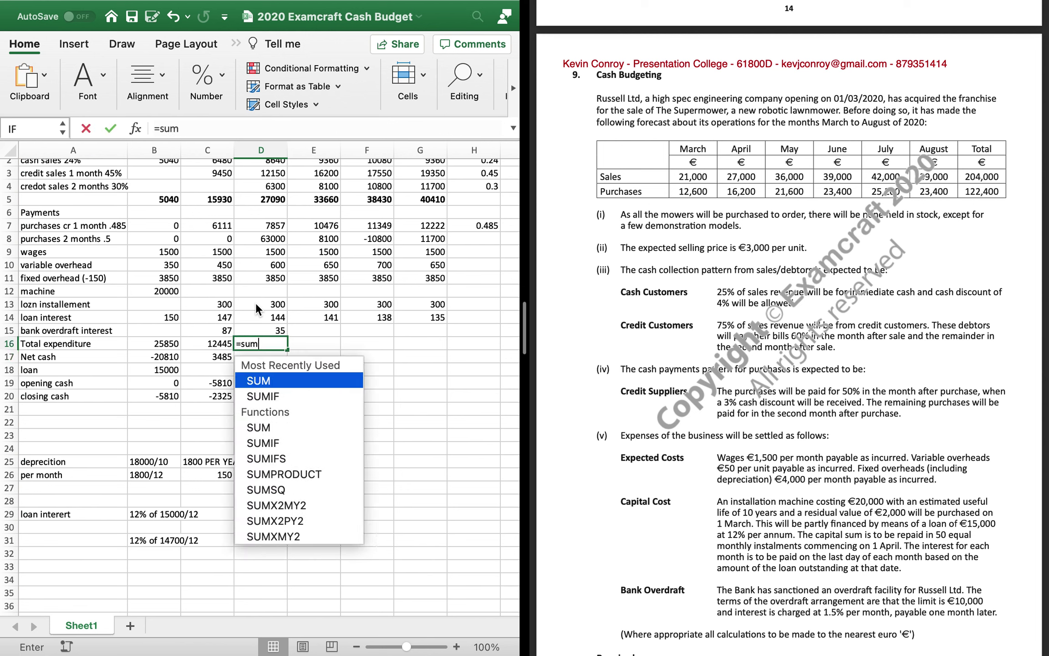
{"action": "key", "text": "Up"}
{"action": "key", "text": "shift+Up"}
{"action": "key", "text": "shift+Up"}
{"action": "key", "text": "shift+Up"}
{"action": "key", "text": "shift+Up"}
{"action": "key", "text": "shift+Up"}
{"action": "key", "text": "shift+Up"}
{"action": "key", "text": "shift+Up"}
{"action": "key", "text": "shift+Up"}
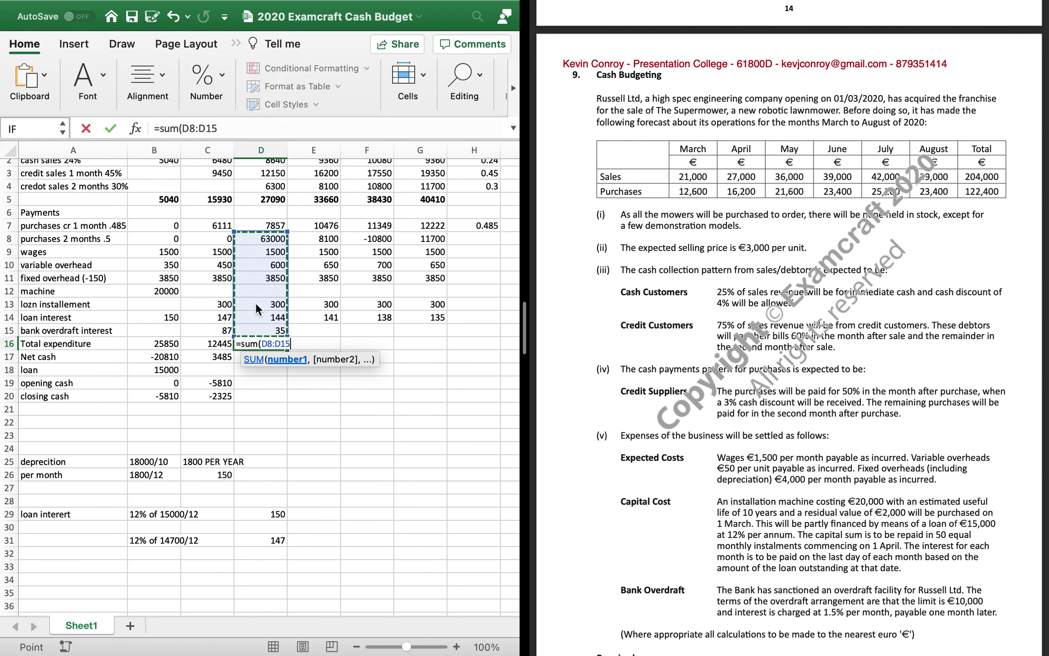
{"action": "key", "text": "Return"}
Calculate May's net cash in D17 as total receipts minus total expenditure with =D5-D16
{"action": "type", "text": "="}
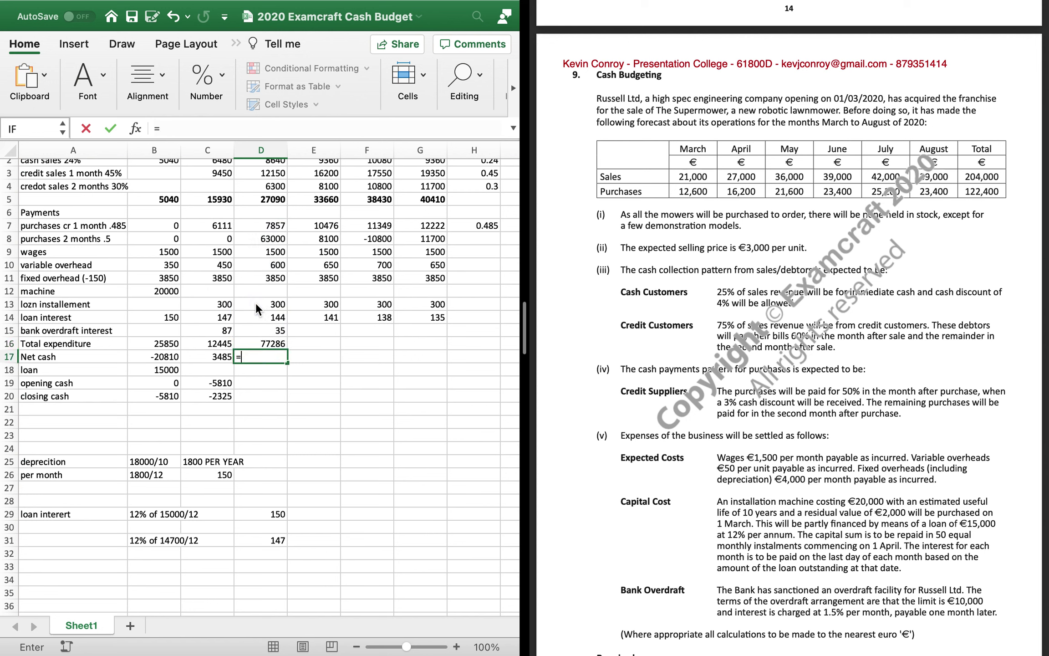
{"action": "key", "text": "Up"}
{"action": "key", "text": "Up"}
{"action": "key", "text": "Up"}
{"action": "key", "text": "Up"}
{"action": "key", "text": "Up"}
{"action": "key", "text": "Up"}
{"action": "key", "text": "Up"}
{"action": "key", "text": "Up"}
{"action": "key", "text": "Up"}
{"action": "key", "text": "Up"}
{"action": "key", "text": "Up"}
{"action": "key", "text": "Up"}
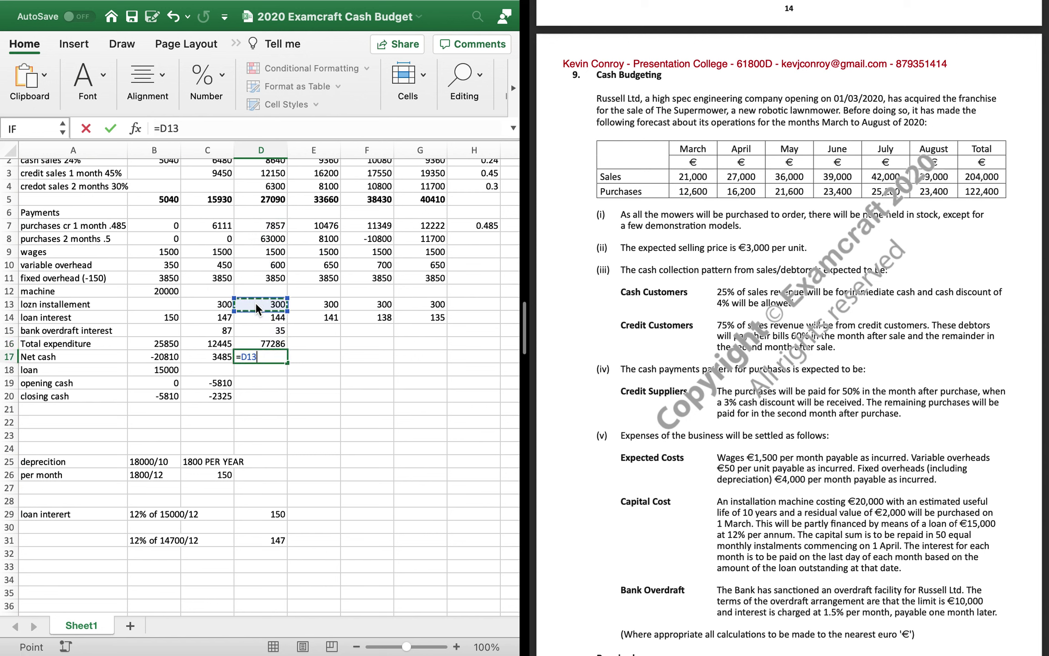
{"action": "type", "text": "-"}
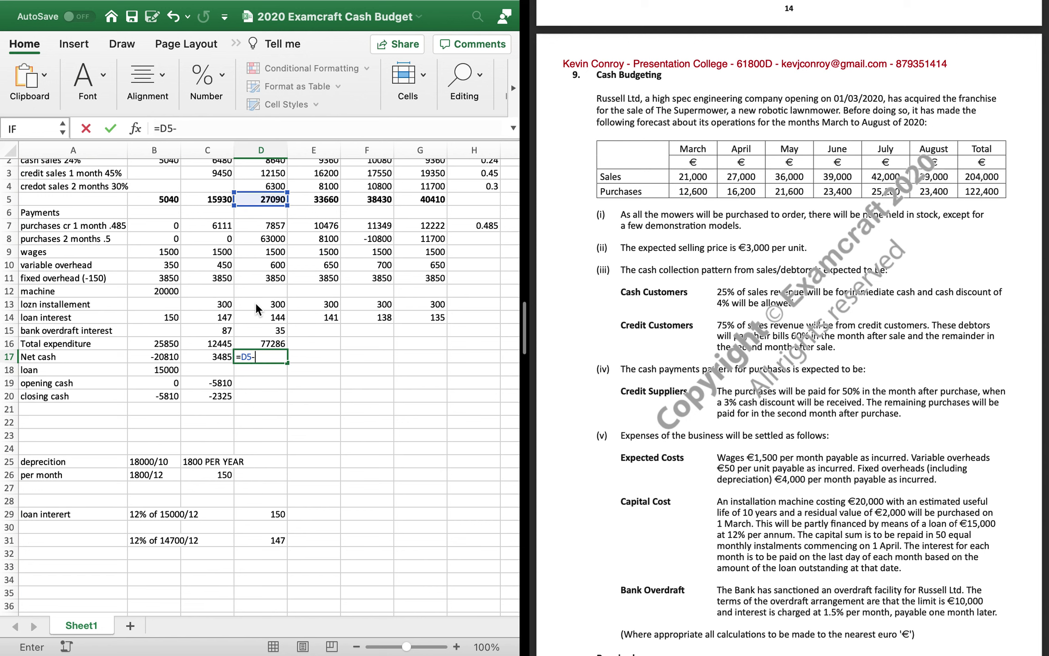
{"action": "key", "text": "Up"}
{"action": "key", "text": "Return"}
{"action": "key", "text": "Up"}
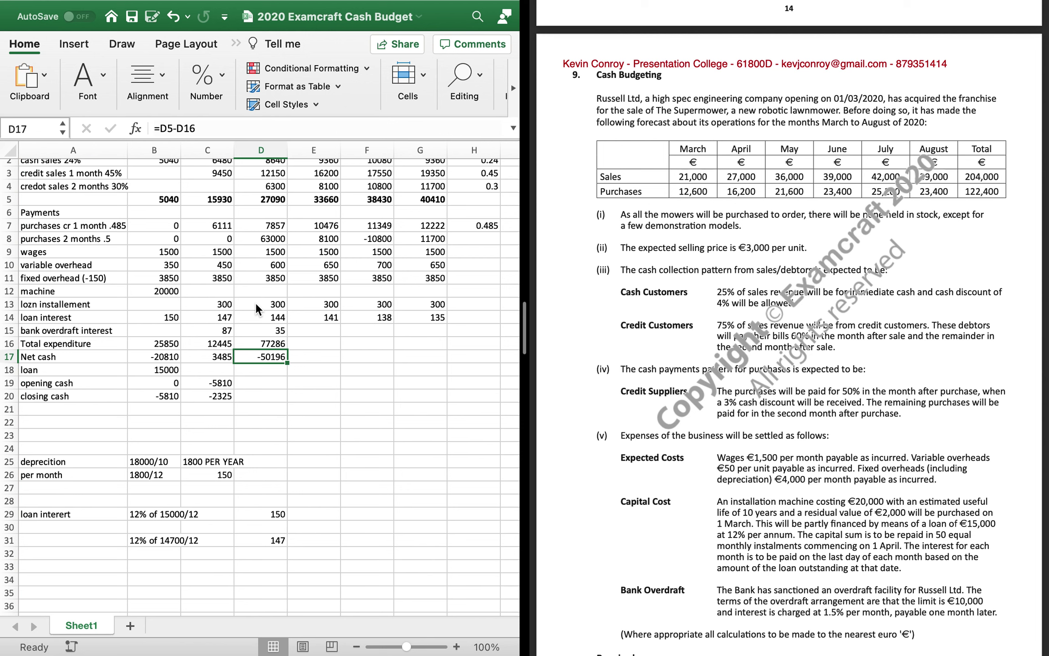
Correct May's two-month purchases payment in D8 to 6300
{"action": "left_click", "coordinate": [275, 237]}
{"action": "type", "text": "6300"}
{"action": "key", "text": "Return"}
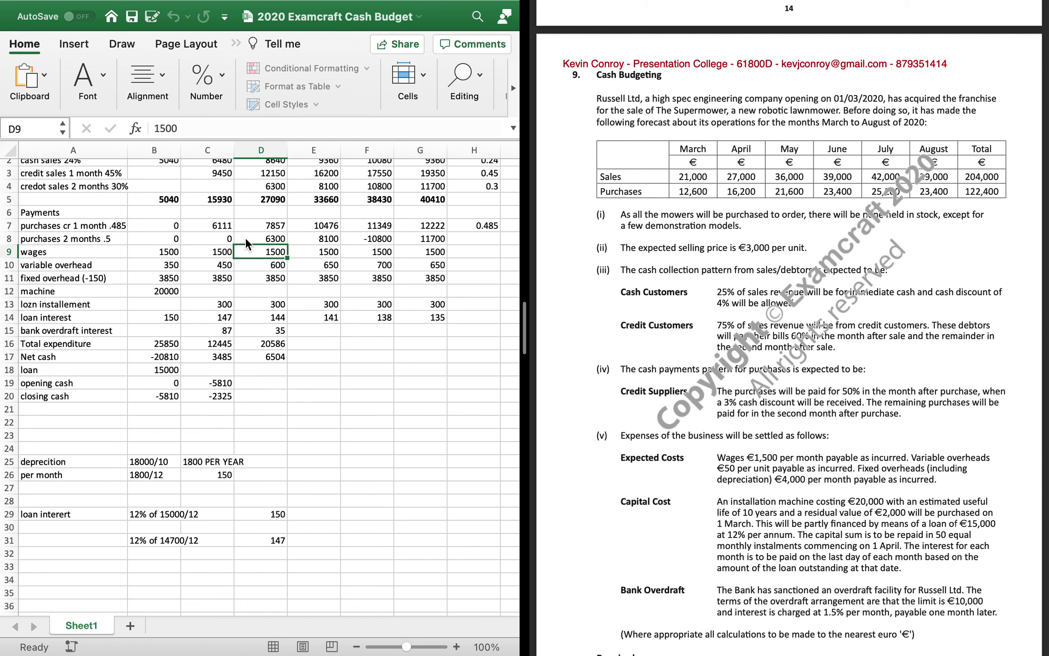
Link May's opening cash in D19 to April's closing cash with =C20
{"action": "left_click", "coordinate": [263, 384]}
{"action": "type", "text": "="}
{"action": "key", "text": "Down"}
{"action": "key", "text": "Left"}
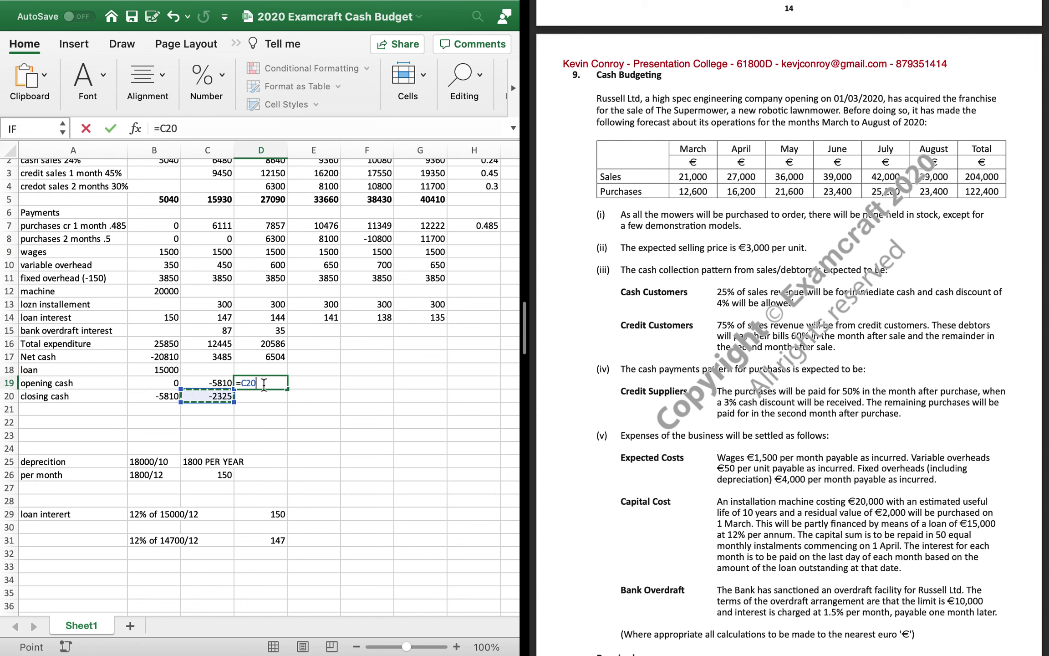
{"action": "key", "text": "Return"}
Copy April's closing cash formula from C20 into D20 to calculate May's closing cash
{"action": "key", "text": "Left"}
{"action": "key", "text": "super+c"}
{"action": "key", "text": "Right"}
{"action": "key", "text": "super+v"}
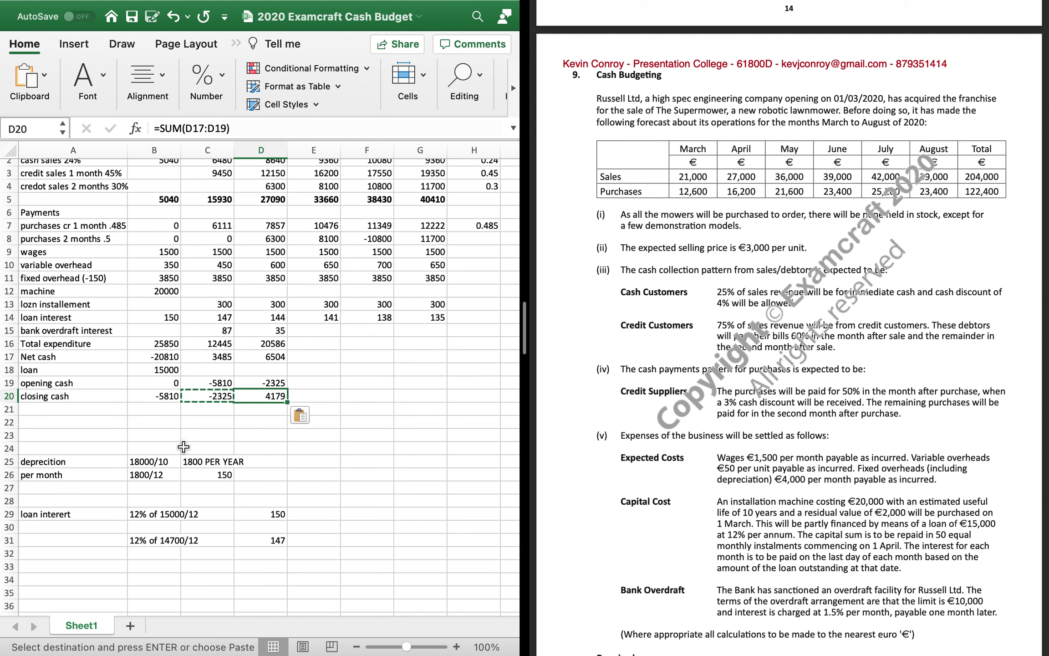
Enter 4179 as June's opening cash in E19
{"action": "key", "text": "Right"}
{"action": "key", "text": "Up"}
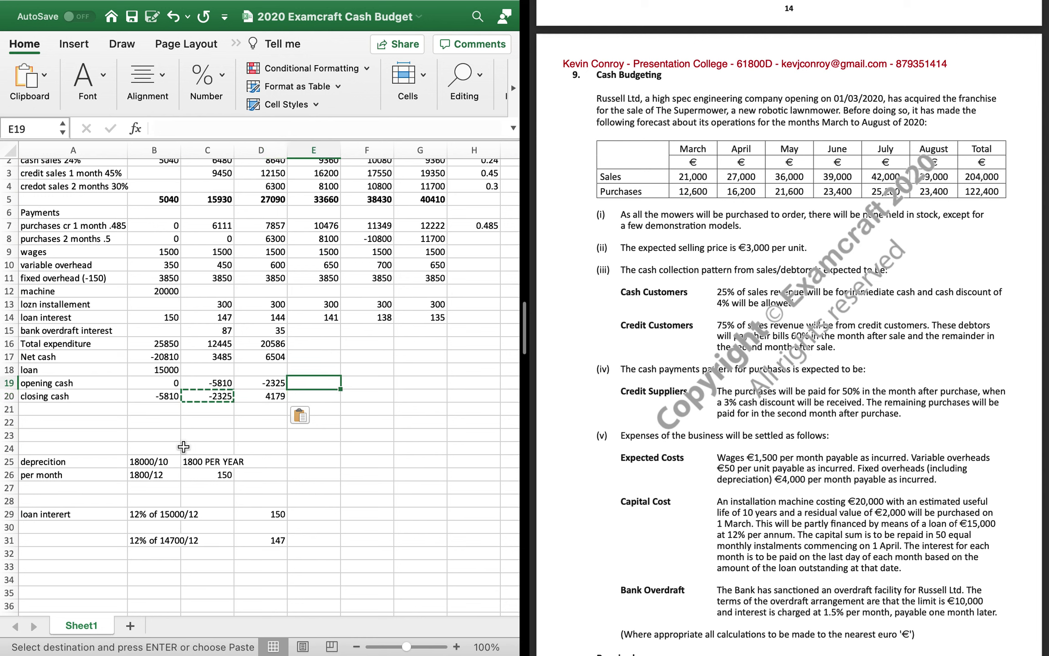
{"action": "type", "text": "4179"}
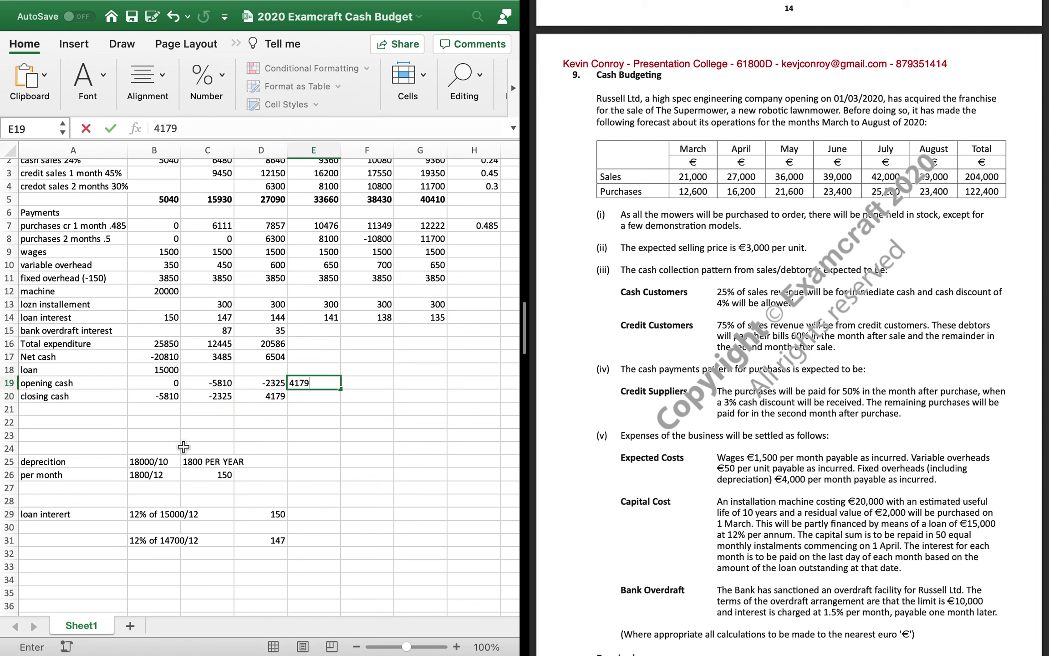
{"action": "key", "text": "Return"}
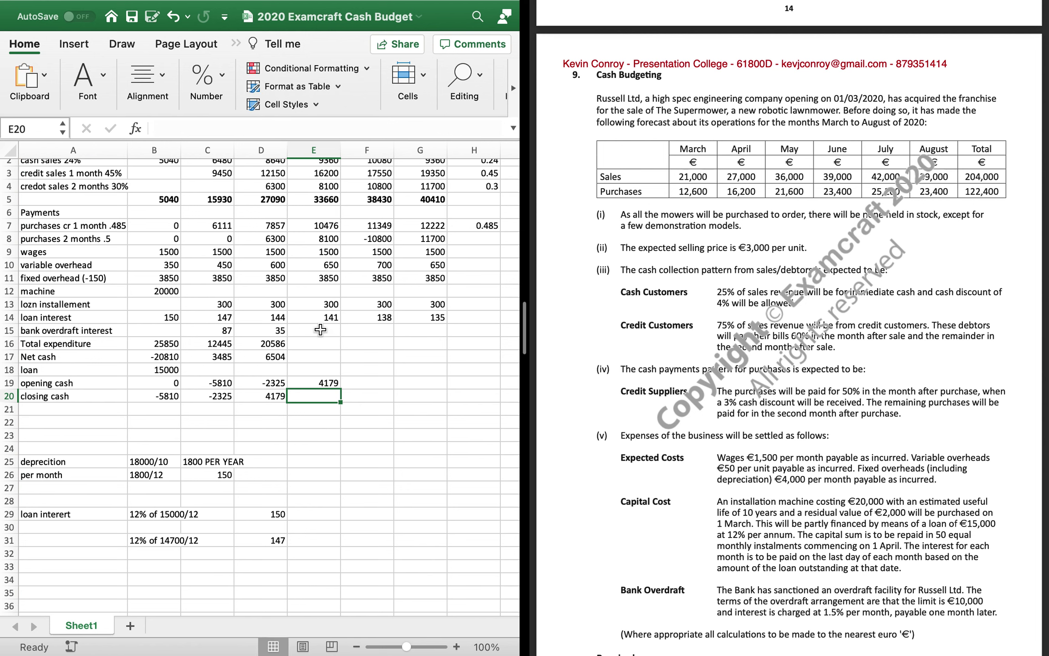
Total June's expenditure in E16 by summing the payment rows E7:E15
{"action": "left_click", "coordinate": [327, 342]}
{"action": "type", "text": "=sum("}
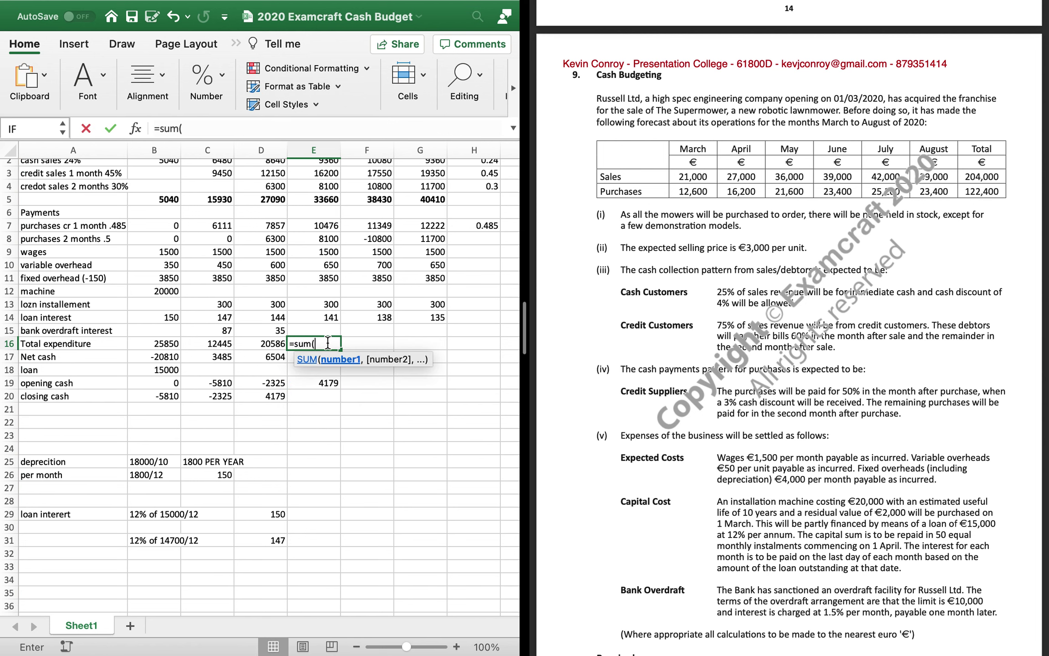
{"action": "key", "text": "Up"}
{"action": "key", "text": "shift+Up"}
{"action": "key", "text": "shift+Up"}
{"action": "key", "text": "shift+Up"}
{"action": "key", "text": "shift+Up"}
{"action": "key", "text": "shift+Up"}
{"action": "key", "text": "shift+Up"}
{"action": "key", "text": "shift+Up"}
{"action": "key", "text": "shift+Up"}
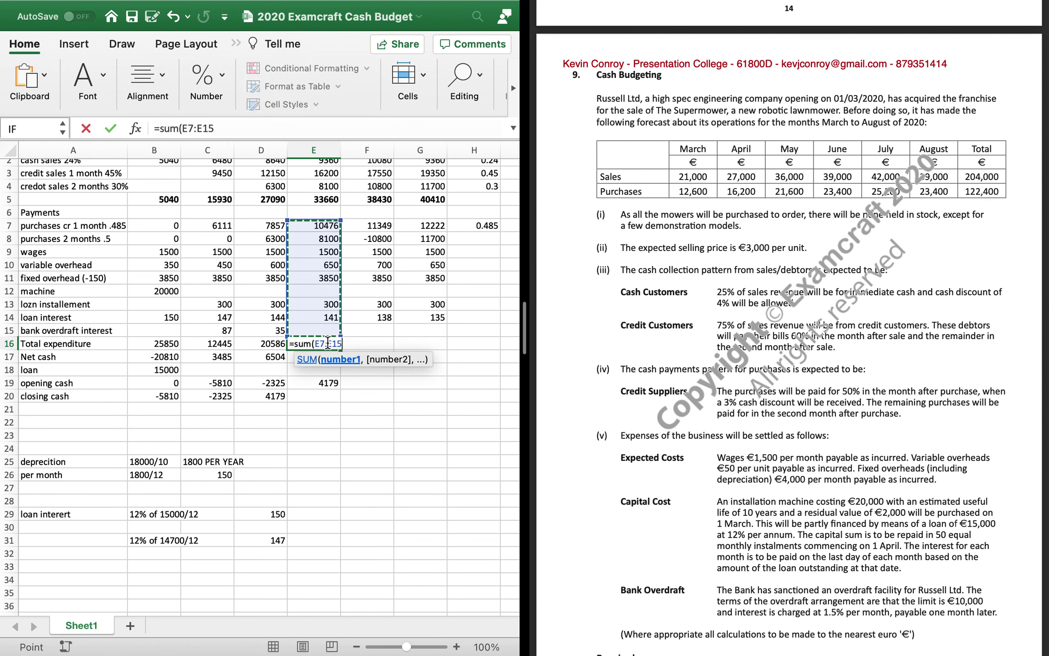
{"action": "type", "text": ")"}
{"action": "key", "text": "Return"}
Calculate June's net cash in E17 as total receipts minus total expenditure with =E5-E16
{"action": "type", "text": "="}
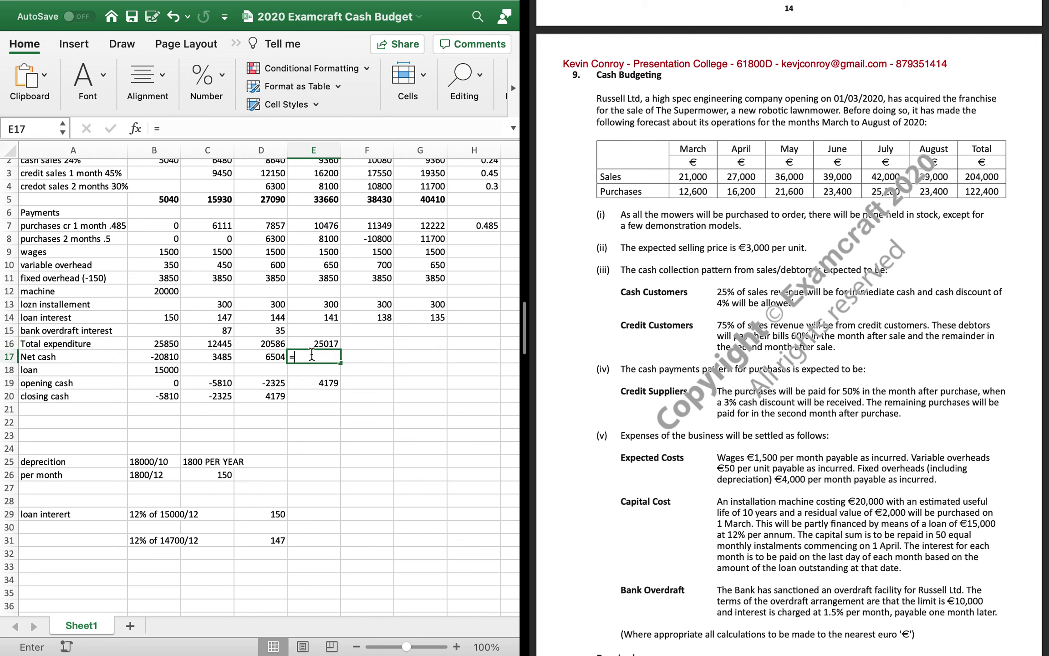
{"action": "left_click", "coordinate": [334, 200]}
{"action": "type", "text": "-"}
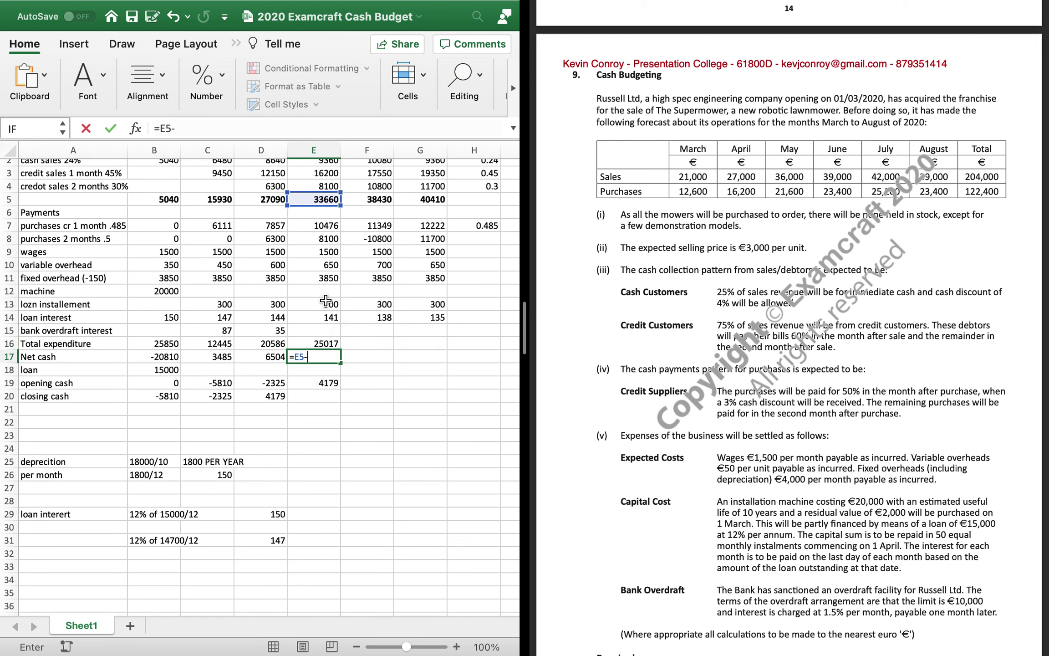
{"action": "left_click", "coordinate": [329, 344]}
{"action": "key", "text": "Return"}
Copy May's closing cash formula from D20 into E20 to calculate June's closing cash
{"action": "key", "text": "Down"}
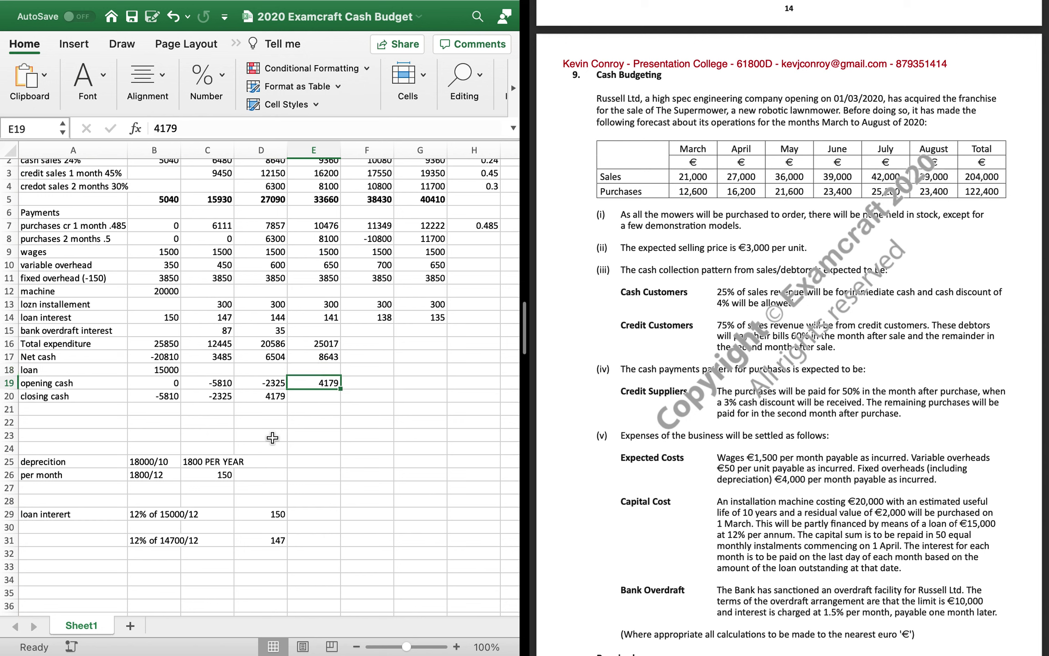
{"action": "key", "text": "Down"}
{"action": "key", "text": "Left"}
{"action": "key", "text": "super+c"}
{"action": "key", "text": "Right"}
{"action": "key", "text": "super+v"}
Link July's opening cash in F19 to June's closing cash with =E20
{"action": "key", "text": "Right"}
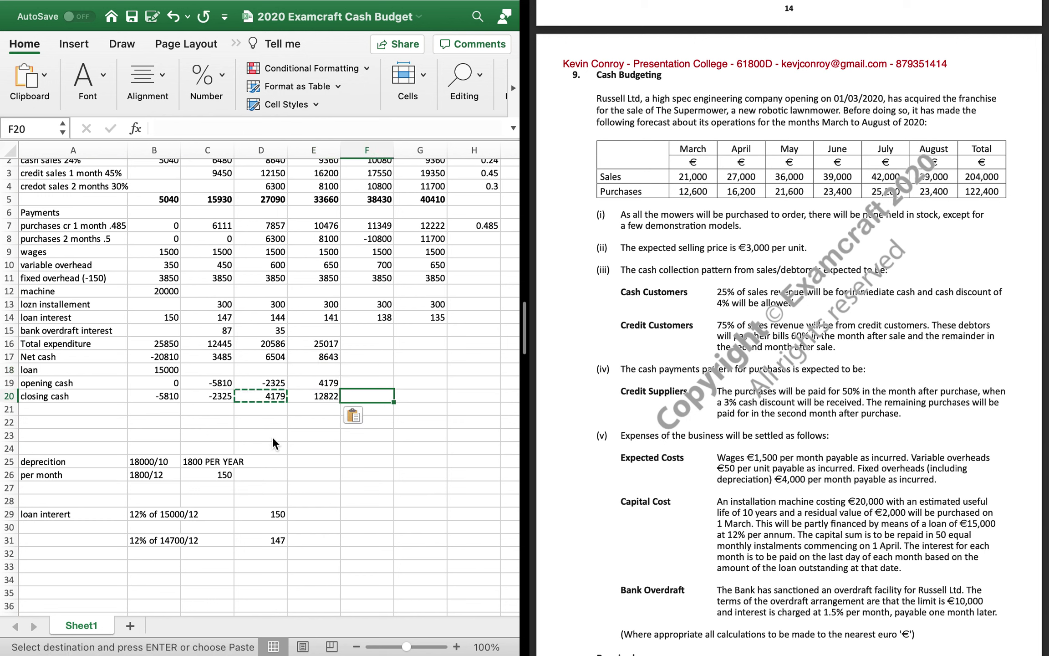
{"action": "key", "text": "Up"}
{"action": "key", "text": "Escape"}
{"action": "type", "text": "="}
{"action": "key", "text": "Left"}
{"action": "key", "text": "Down"}
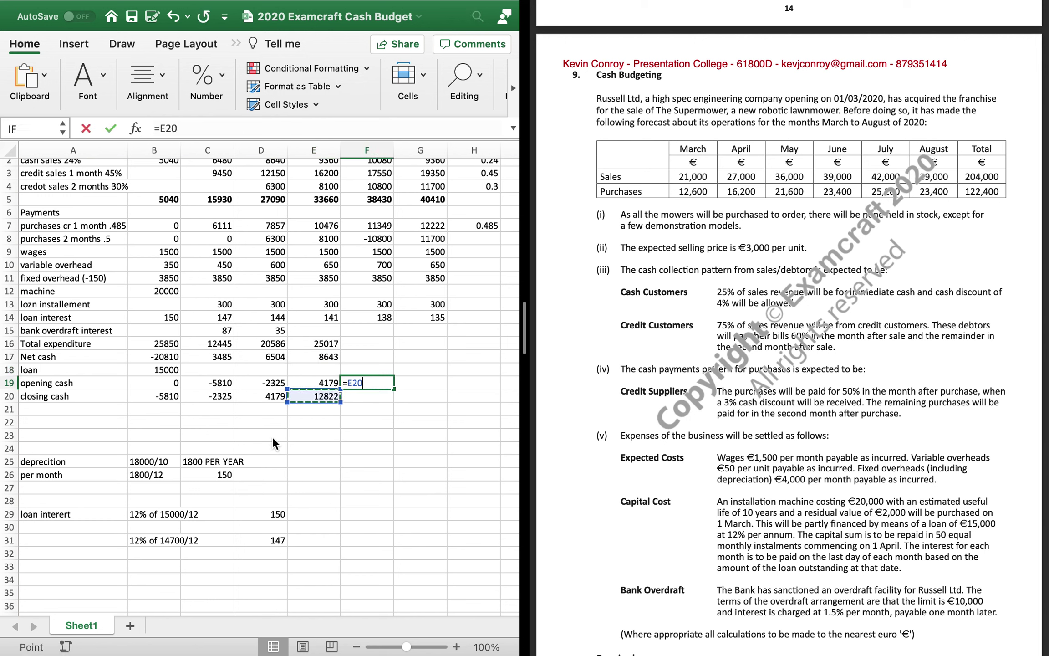
{"action": "key", "text": "Return"}
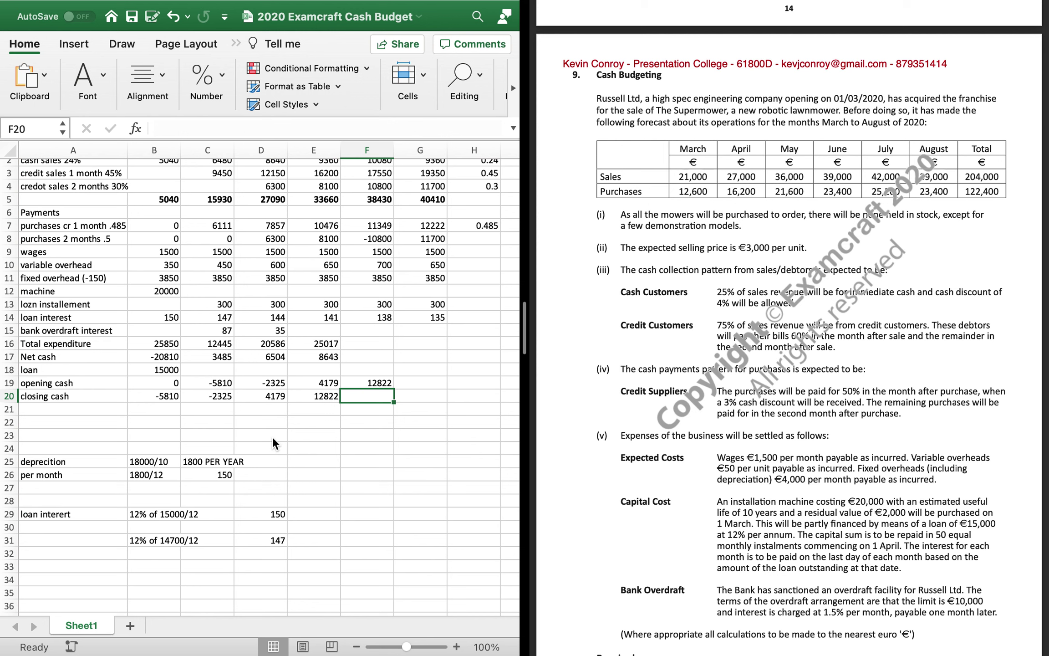
Try to total July's expenditure in F16 by summing the July payment rows
{"action": "key", "text": "Up"}
{"action": "key", "text": "Up"}
{"action": "key", "text": "Up"}
{"action": "key", "text": "Up"}
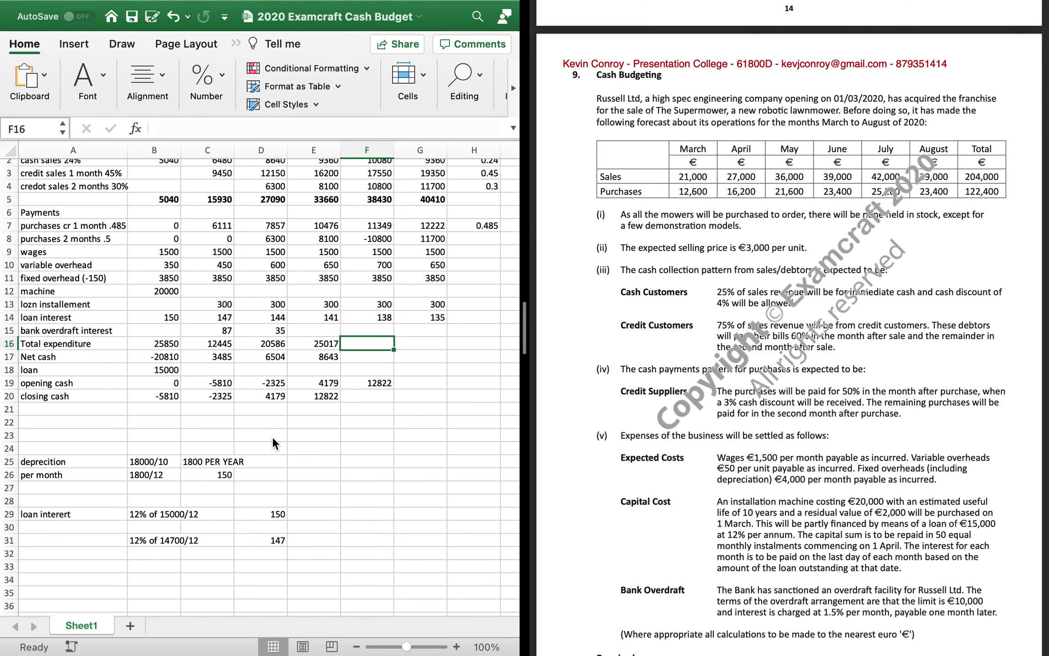
{"action": "type", "text": "=sum("}
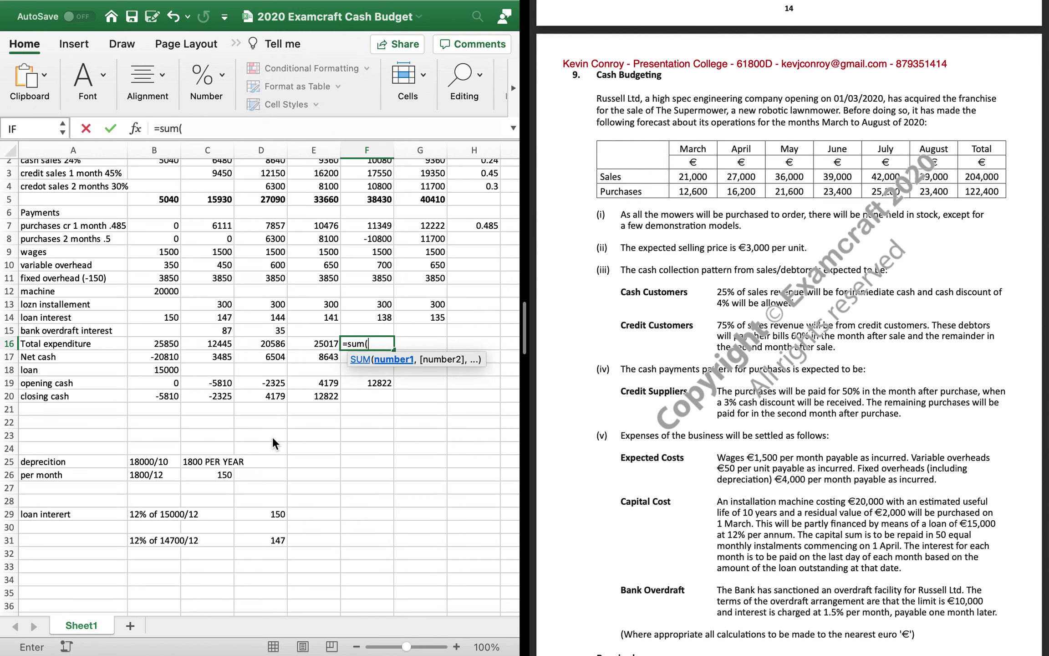
{"action": "key", "text": "Up"}
{"action": "key", "text": "shift+Up"}
{"action": "key", "text": "shift+Up"}
{"action": "key", "text": "shift+Up"}
{"action": "key", "text": "shift+Up"}
{"action": "key", "text": "shift+Up"}
{"action": "key", "text": "shift+Up"}
{"action": "key", "text": "shift+Up"}
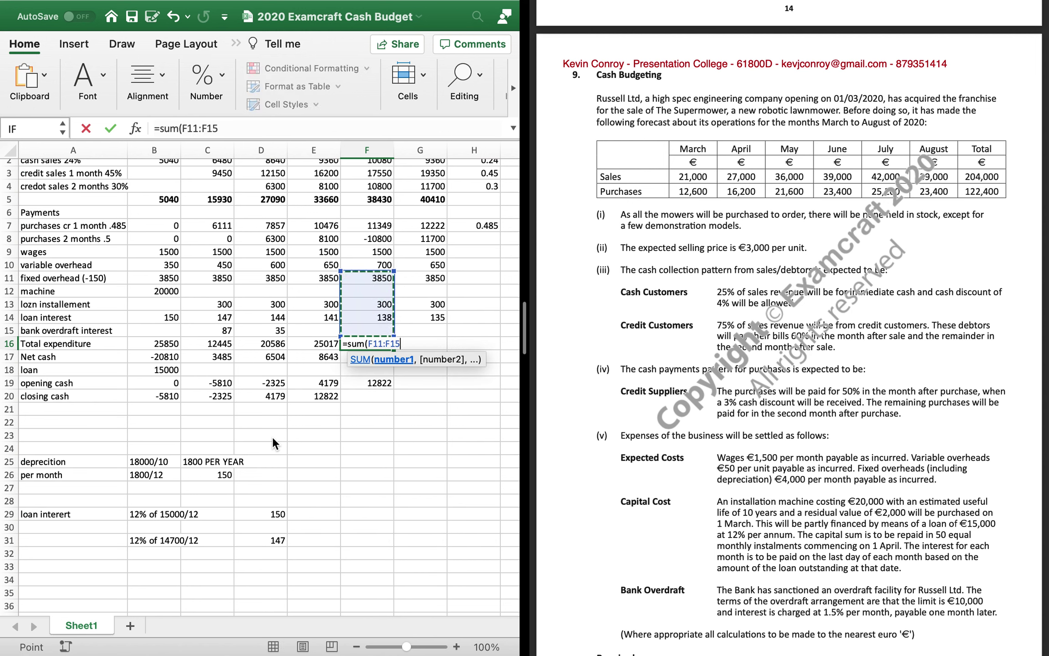
{"action": "key", "text": "shift+Up"}
{"action": "type", "text": "_"}
{"action": "key", "text": "Return"}
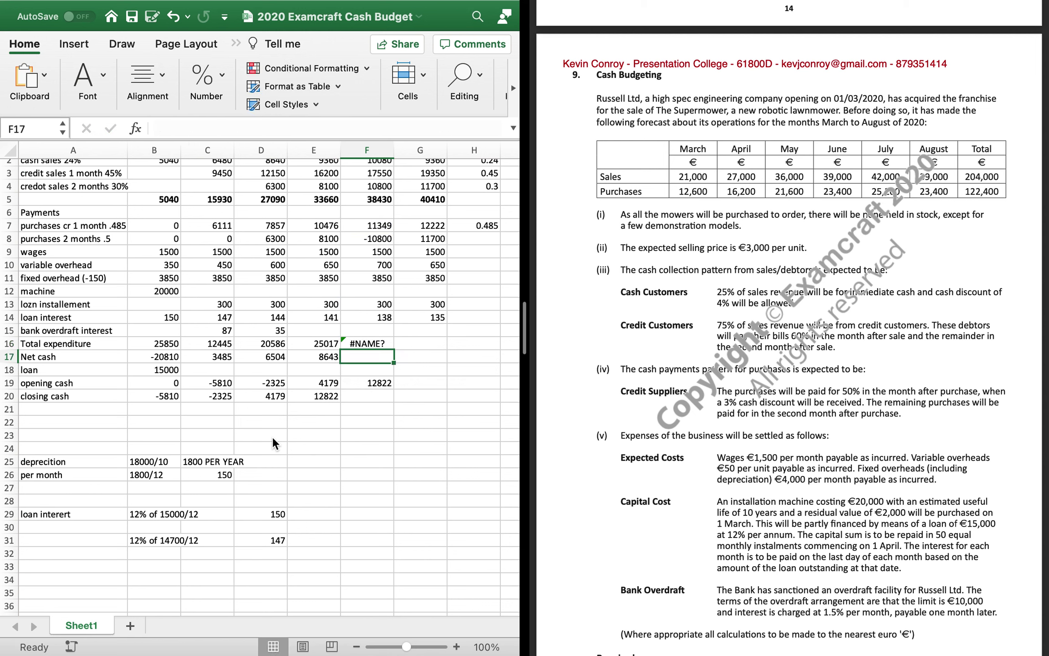
Total July's expenditure in F16 by summing the payment rows F7:F15
{"action": "key", "text": "Up"}
{"action": "type", "text": "=sum("}
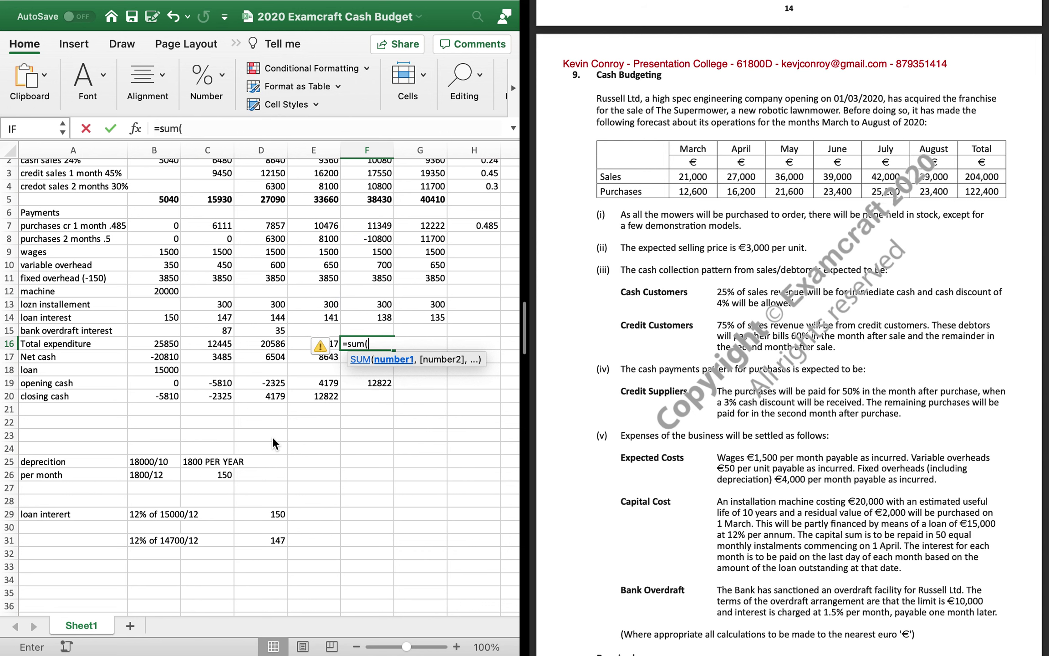
{"action": "key", "text": "Up"}
{"action": "key", "text": "shift+Up"}
{"action": "key", "text": "shift+Up"}
{"action": "key", "text": "shift+Up"}
{"action": "key", "text": "shift+Up"}
{"action": "key", "text": "shift+Up"}
{"action": "key", "text": "shift+Up"}
{"action": "key", "text": "shift+Up"}
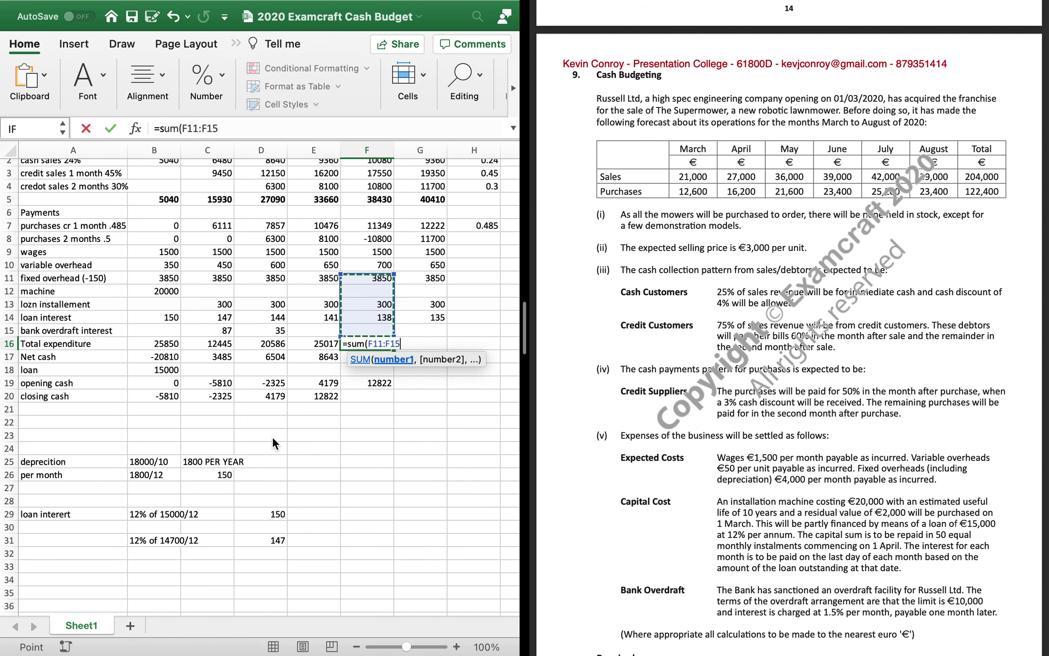
{"action": "key", "text": "shift+Up"}
{"action": "type", "text": ")"}
{"action": "key", "text": "Return"}
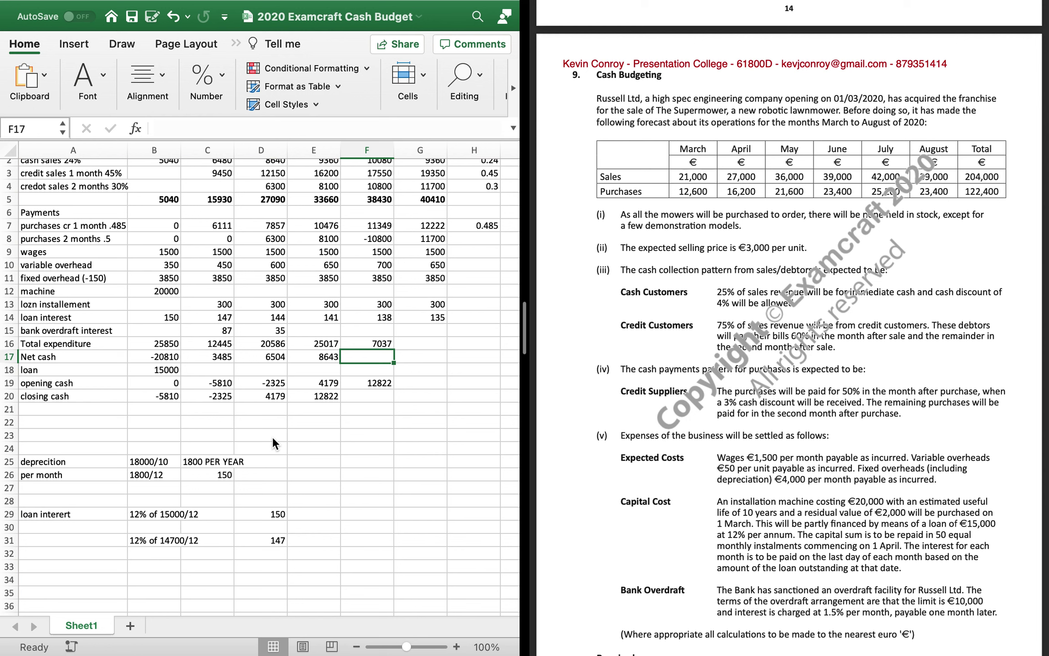
Re-enter the sum of F7:F15 in F16 to recheck July's total expenditure
{"action": "key", "text": "Down"}
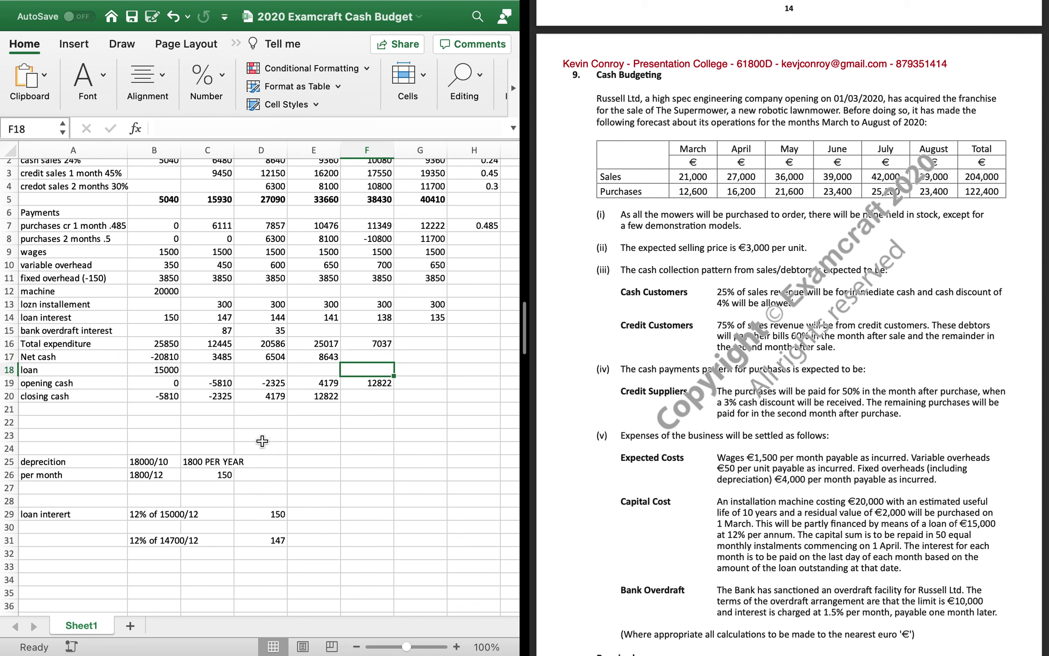
{"action": "key", "text": "Up"}
{"action": "key", "text": "Up"}
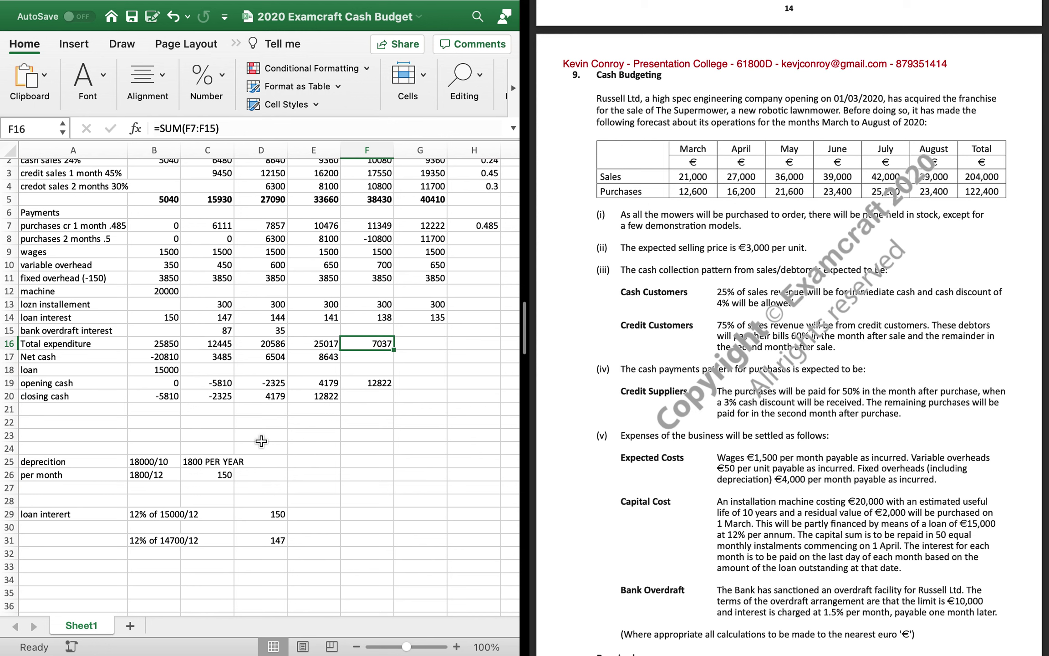
{"action": "type", "text": "=sum("}
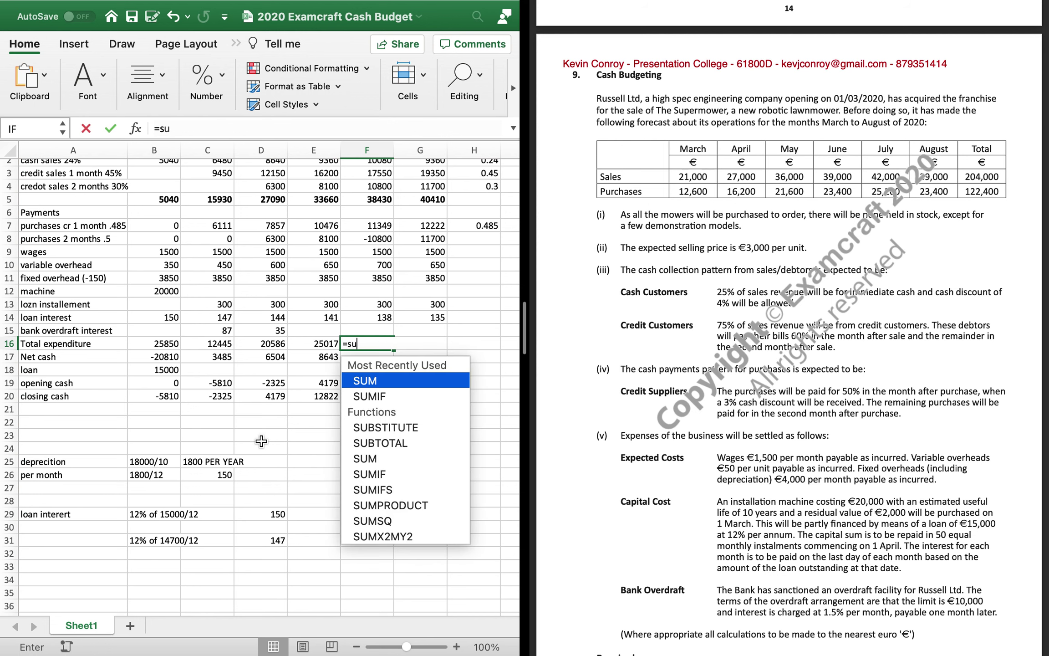
{"action": "key", "text": "Up"}
{"action": "key", "text": "shift+Up"}
{"action": "key", "text": "shift+Up"}
{"action": "key", "text": "shift+Up"}
{"action": "key", "text": "shift+Up"}
{"action": "key", "text": "shift+Up"}
{"action": "key", "text": "shift+Up"}
{"action": "key", "text": "shift+Up"}
{"action": "key", "text": "shift+Up"}
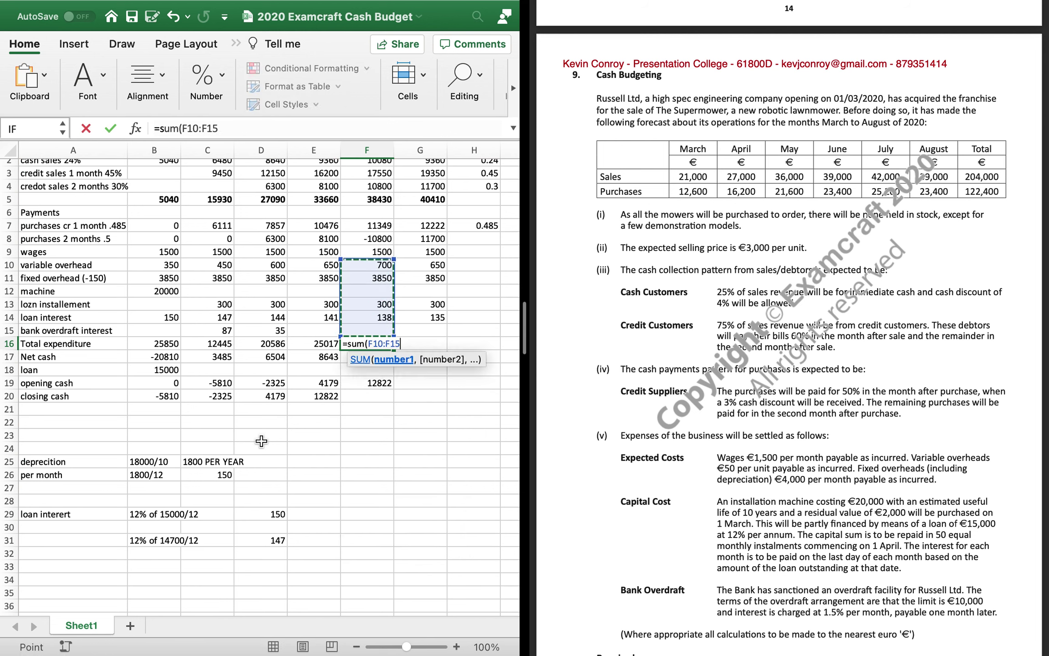
{"action": "key", "text": "Return"}
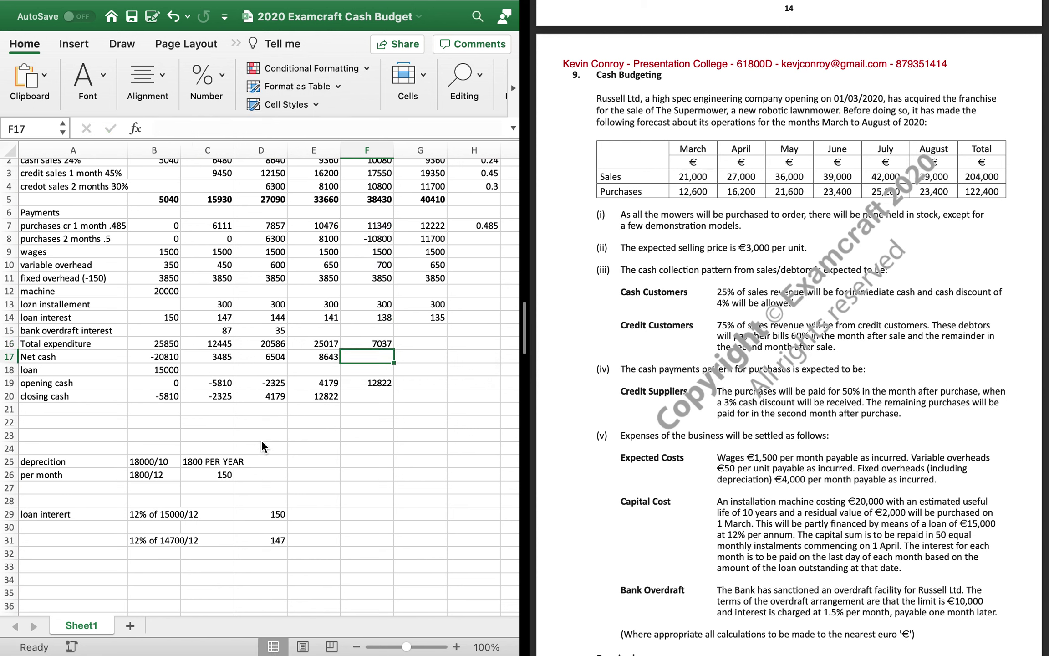
Remove the minus sign from July's two-month purchases payment in F8 so the formula is =0.5*21600
{"action": "key", "text": "Up"}
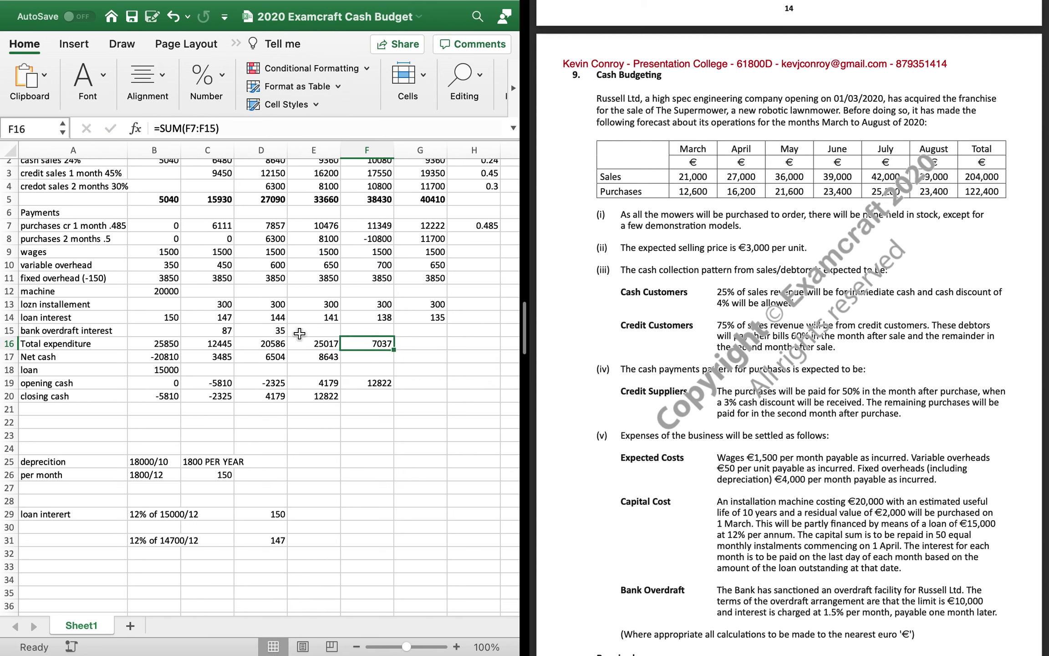
{"action": "double_click", "coordinate": [368, 238]}
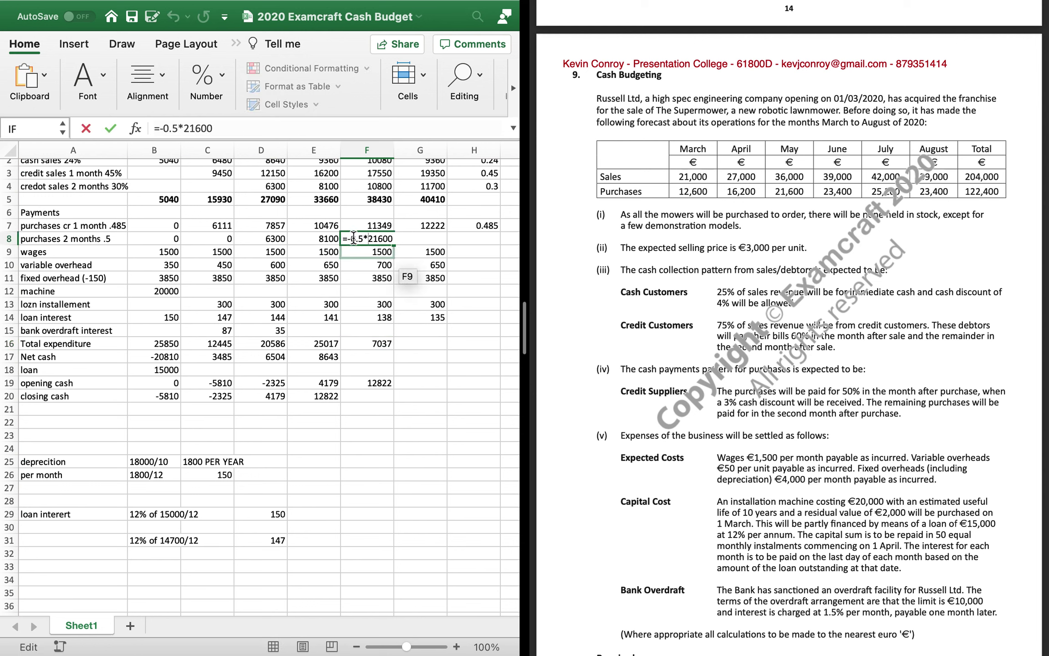
{"action": "key", "text": "BackSpace"}
{"action": "key", "text": "Return"}
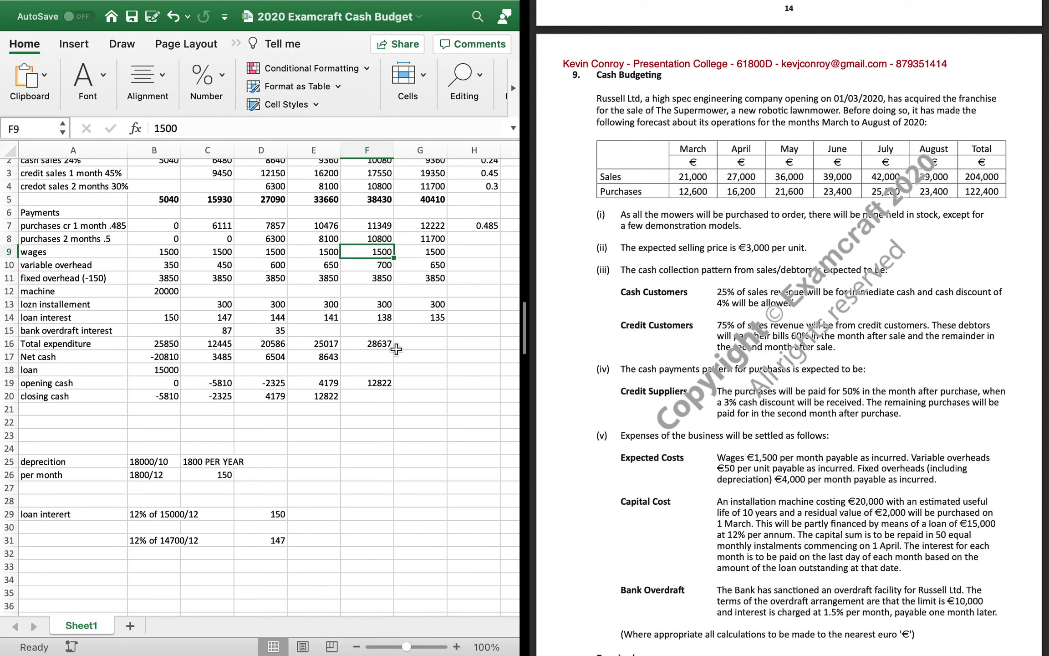
Calculate July's net cash in F17 as receipts minus total expenditure, =F5-F16
{"action": "left_click", "coordinate": [383, 360]}
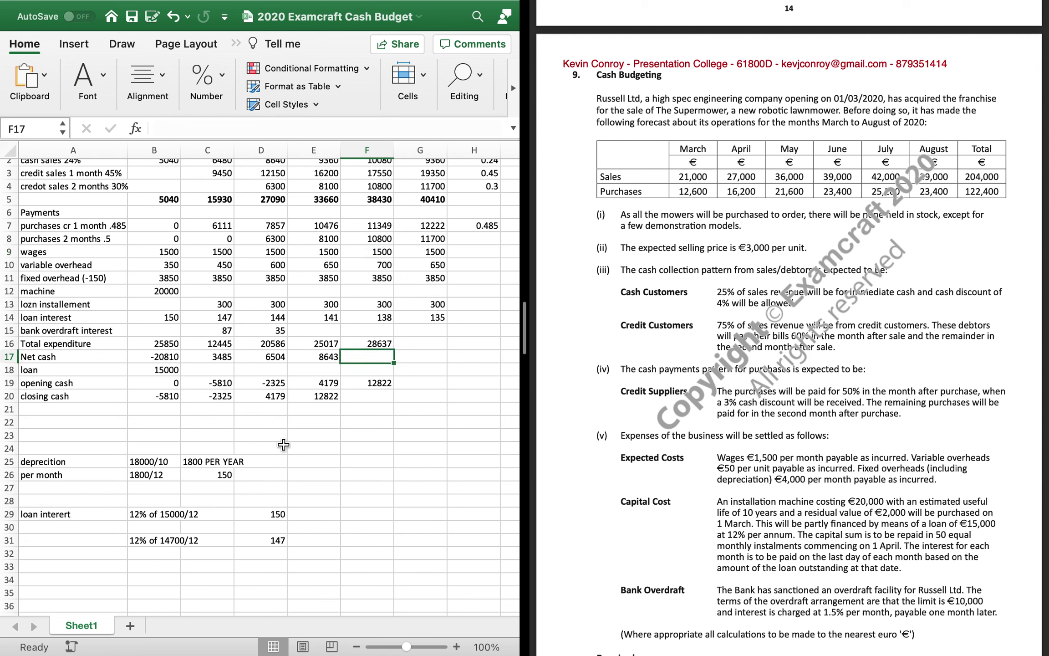
{"action": "type", "text": "="}
{"action": "key", "text": "Up"}
{"action": "key", "text": "Up"}
{"action": "key", "text": "Up"}
{"action": "key", "text": "Up"}
{"action": "key", "text": "Up"}
{"action": "key", "text": "Up"}
{"action": "key", "text": "Up"}
{"action": "key", "text": "Up"}
{"action": "key", "text": "Up"}
{"action": "key", "text": "Up"}
{"action": "key", "text": "Up"}
{"action": "key", "text": "Up"}
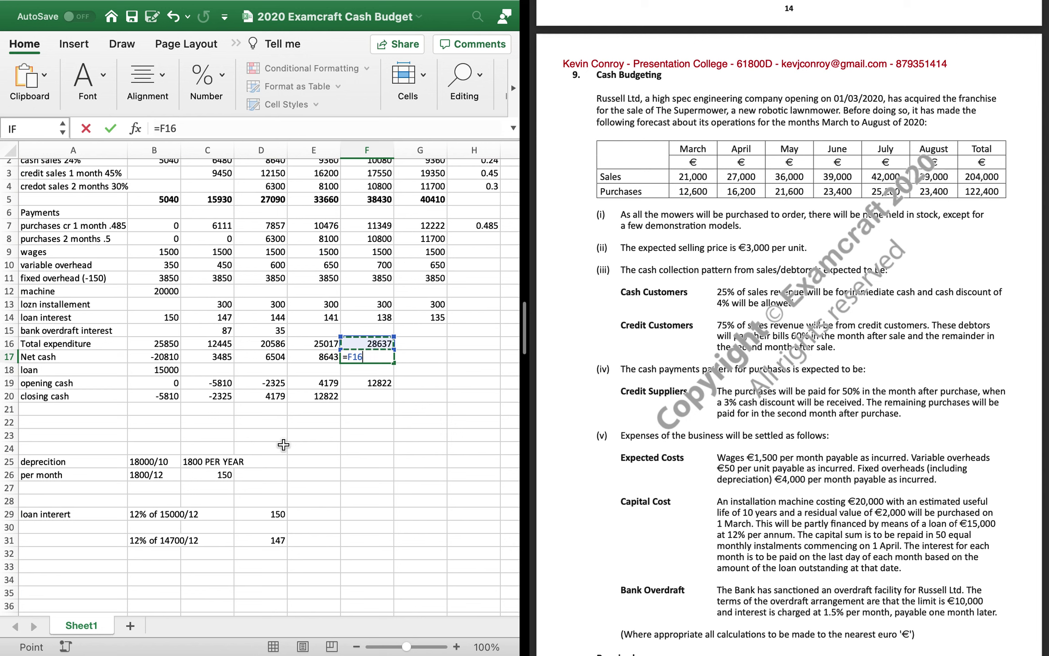
{"action": "type", "text": "-"}
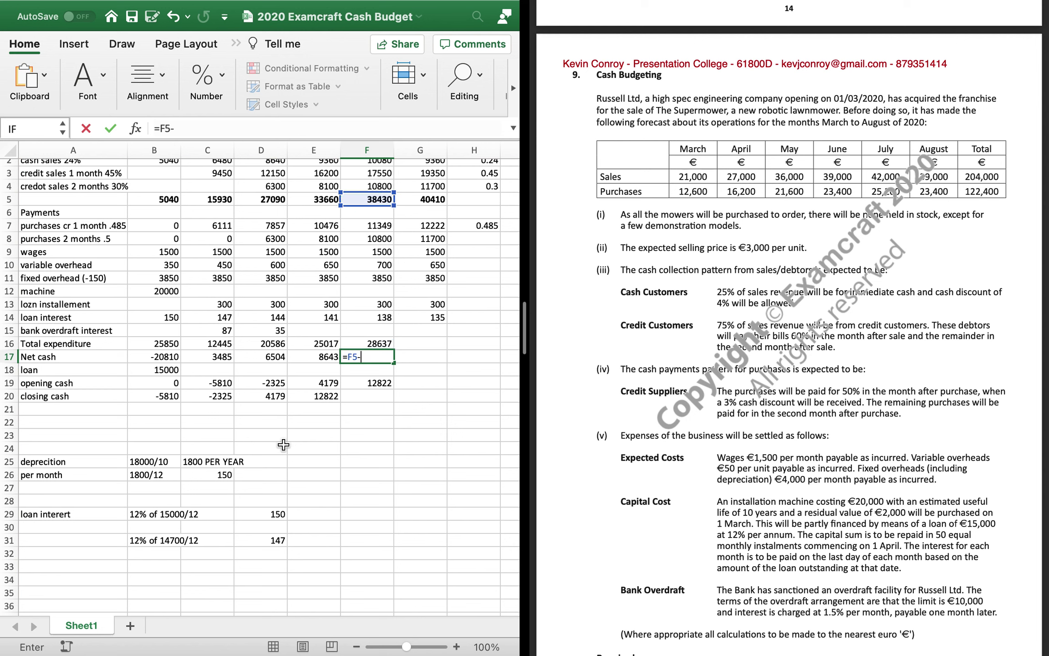
{"action": "key", "text": "Up"}
{"action": "key", "text": "Return"}
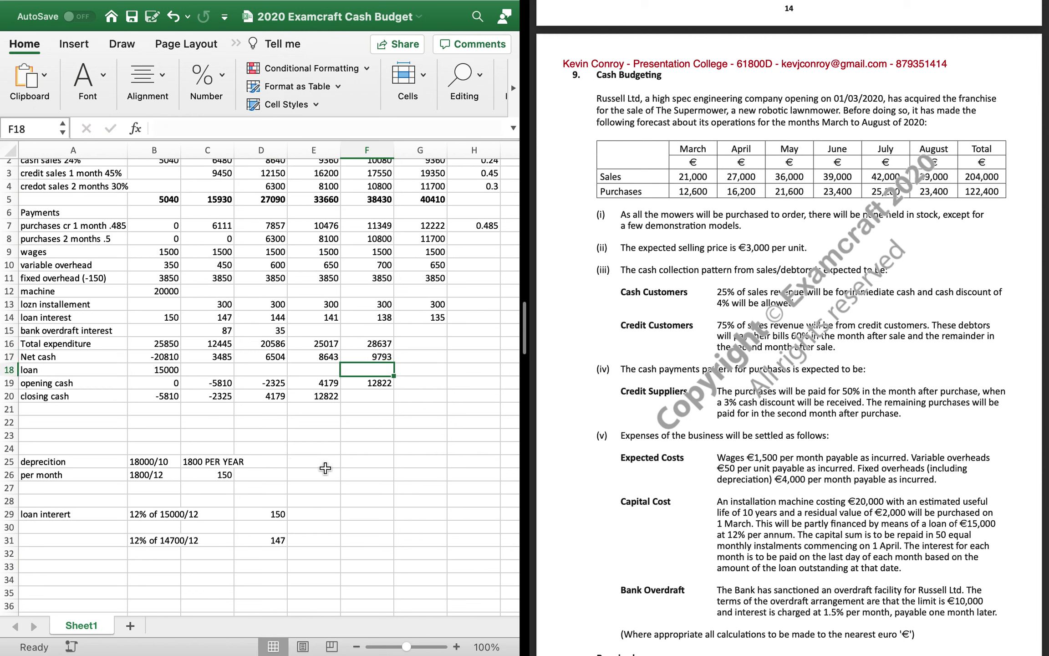
Copy June's closing cash formula from E20 into F20 for July's closing cash
{"action": "key", "text": "Down"}
{"action": "key", "text": "Down"}
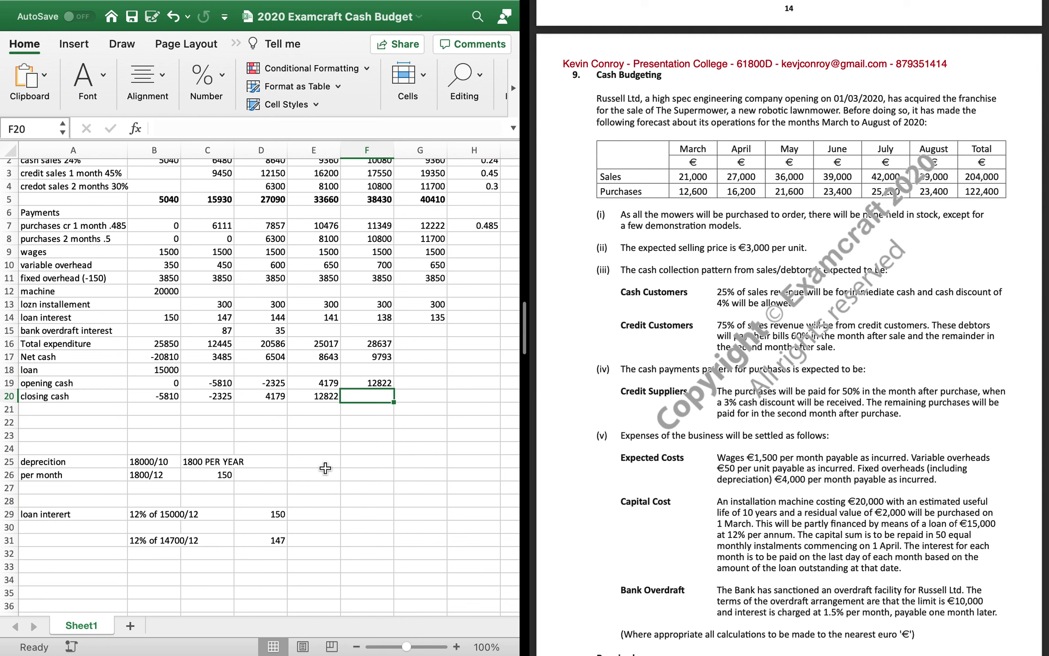
{"action": "key", "text": "Left"}
{"action": "key", "text": "super+c"}
{"action": "key", "text": "Right"}
{"action": "key", "text": "super+v"}
Total August's expenditure in G16 by summing the payment rows G7:G15
{"action": "key", "text": "Right"}
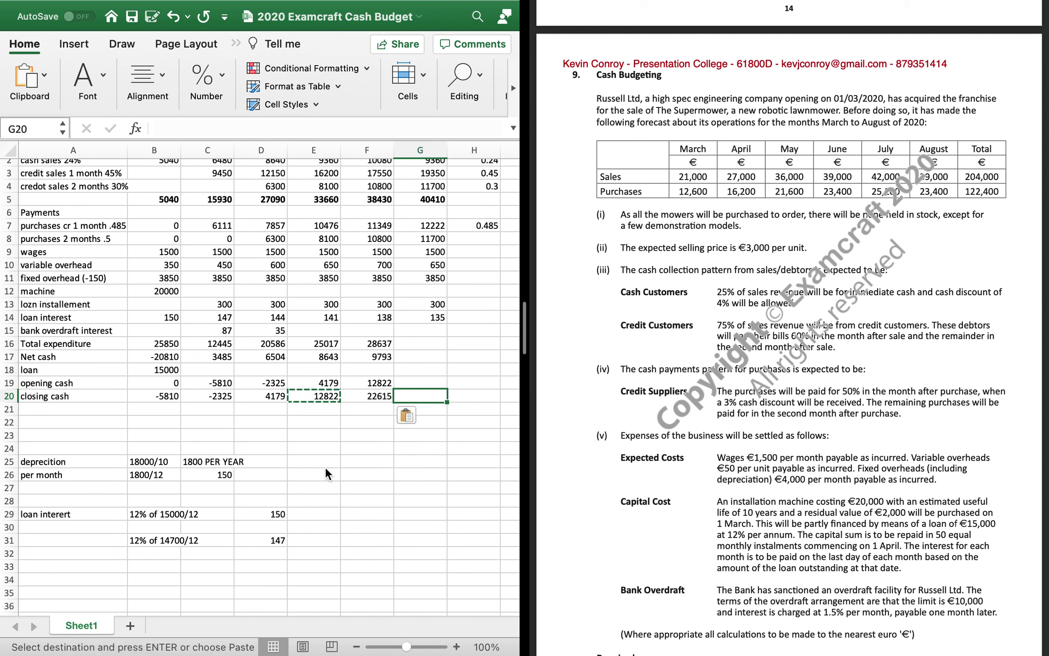
{"action": "key", "text": "Up"}
{"action": "key", "text": "Up"}
{"action": "key", "text": "Up"}
{"action": "key", "text": "Up"}
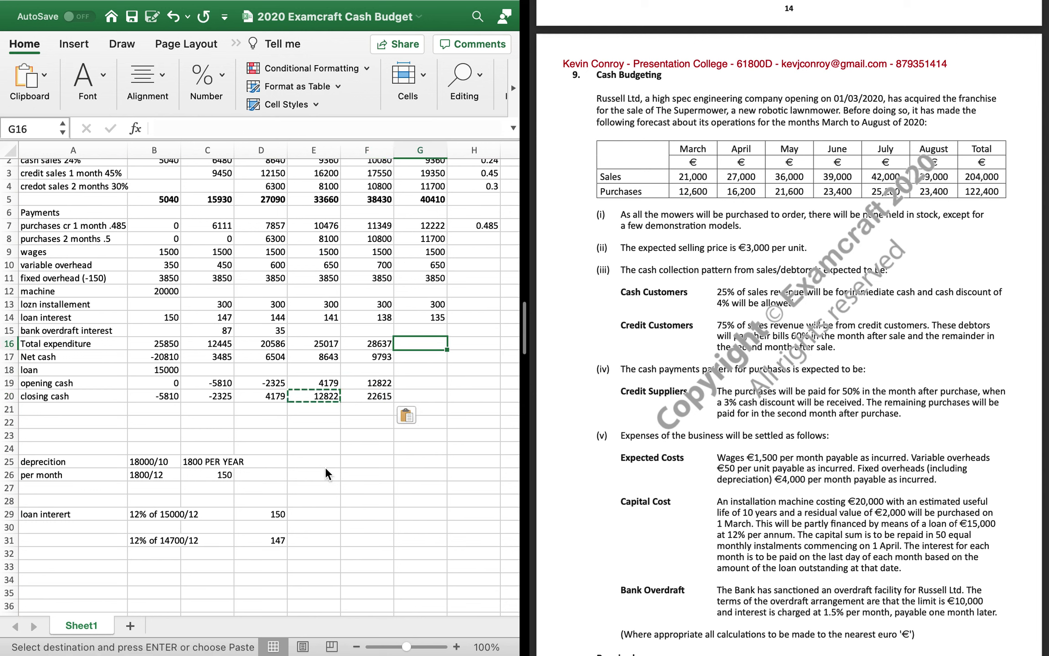
{"action": "type", "text": "=sum("}
{"action": "key", "text": "Up"}
{"action": "key", "text": "shift+Up"}
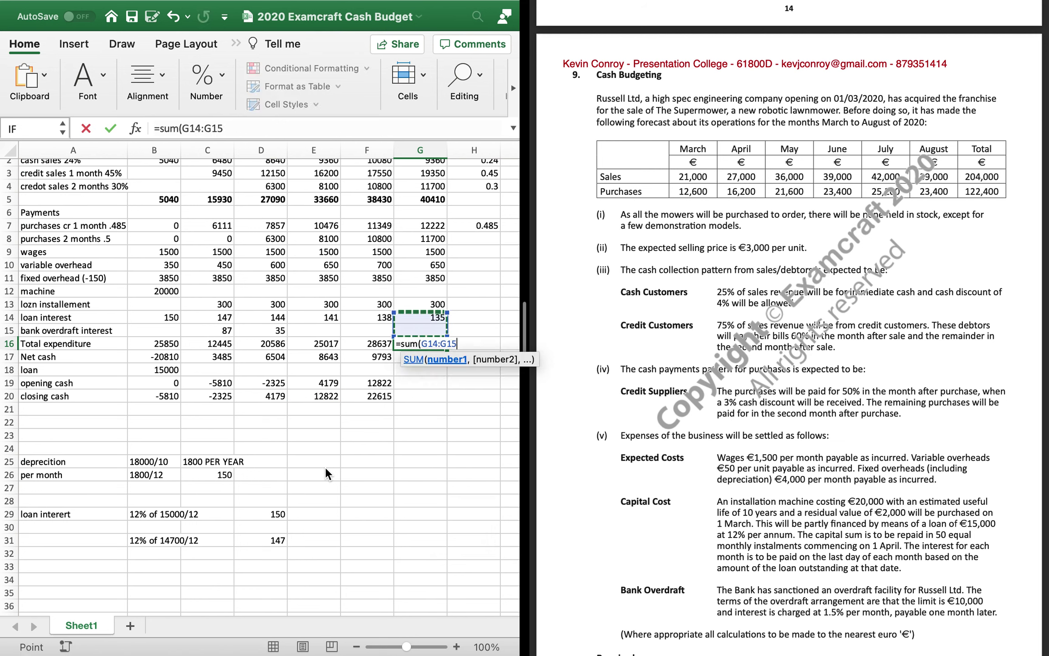
{"action": "key", "text": "shift+Up"}
{"action": "key", "text": "shift+Up"}
{"action": "key", "text": "shift+Up"}
{"action": "key", "text": "shift+Up"}
{"action": "key", "text": "shift+Up"}
{"action": "key", "text": "shift+Up"}
{"action": "key", "text": "shift+Up"}
{"action": "key", "text": "Return"}
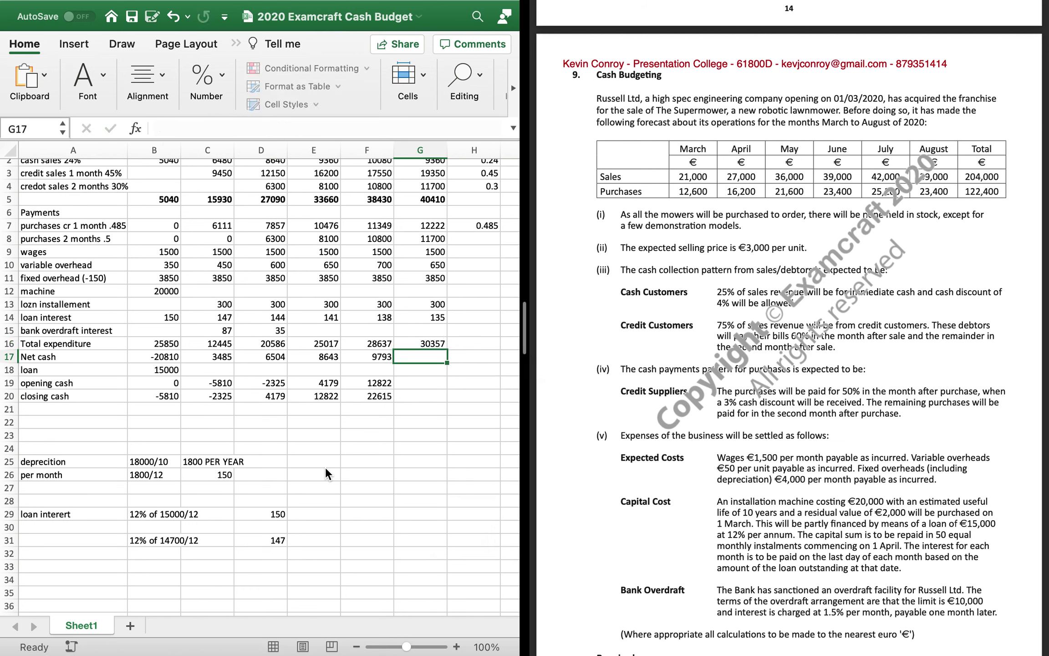
Calculate August's net cash in G17 with =G5-G16 and check the expenditure formula in G16
{"action": "type", "text": "=g5-g16"}
{"action": "key", "text": "Return"}
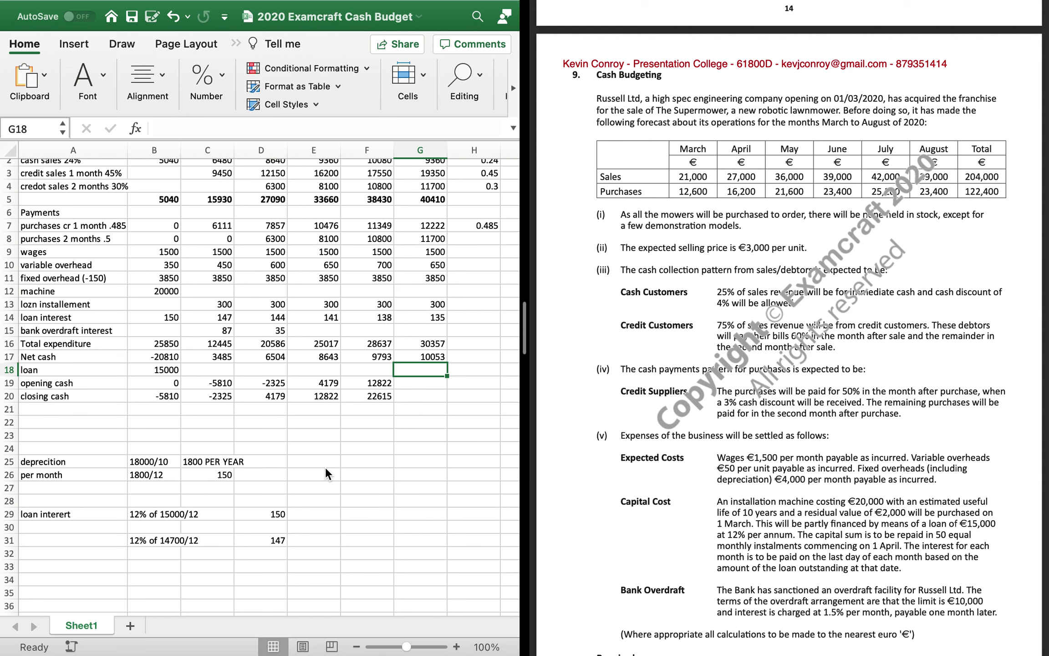
{"action": "key", "text": "Up"}
{"action": "key", "text": "Up"}
{"action": "key", "text": "Up"}
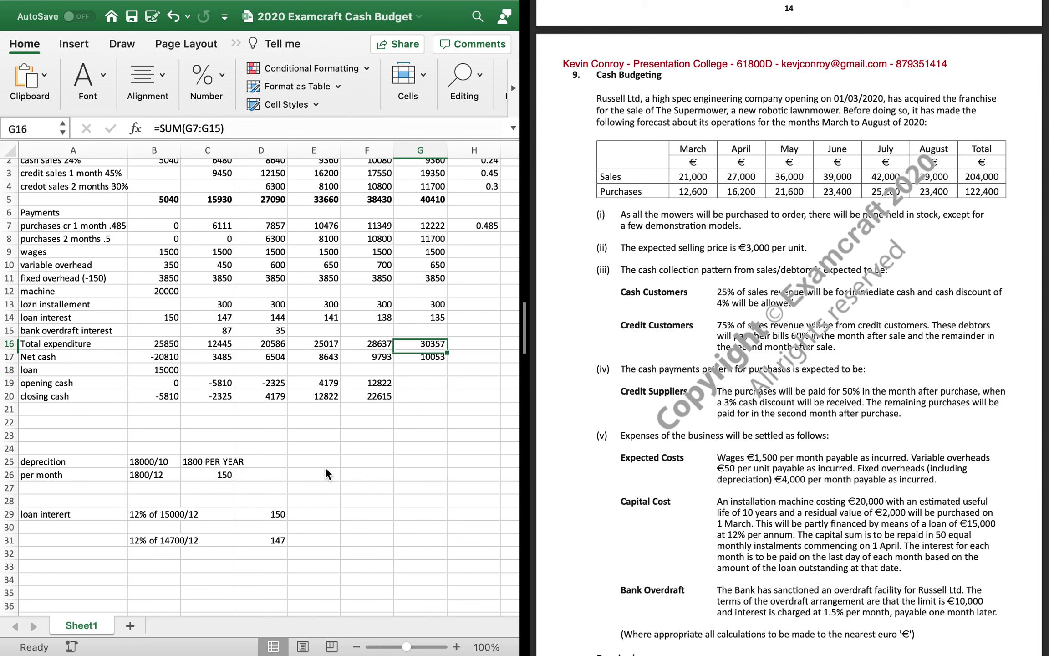
Link August's opening cash in G19 to July's closing cash with =F20
{"action": "key", "text": "Down"}
{"action": "key", "text": "Down"}
{"action": "key", "text": "Down"}
{"action": "key", "text": "Down"}
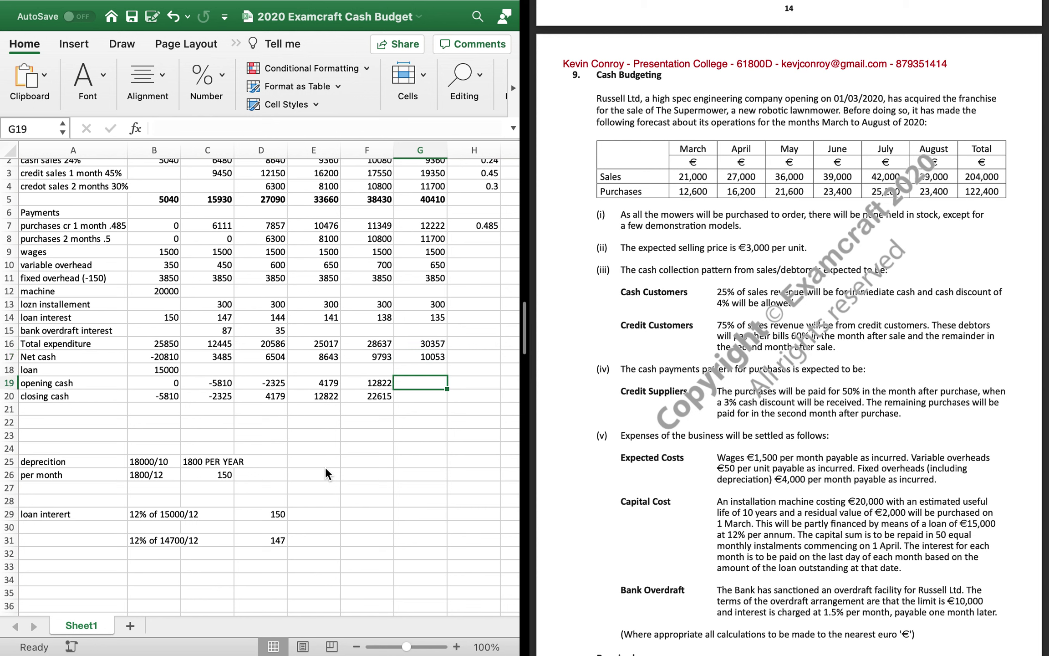
{"action": "type", "text": "="}
{"action": "key", "text": "Left"}
{"action": "key", "text": "Down"}
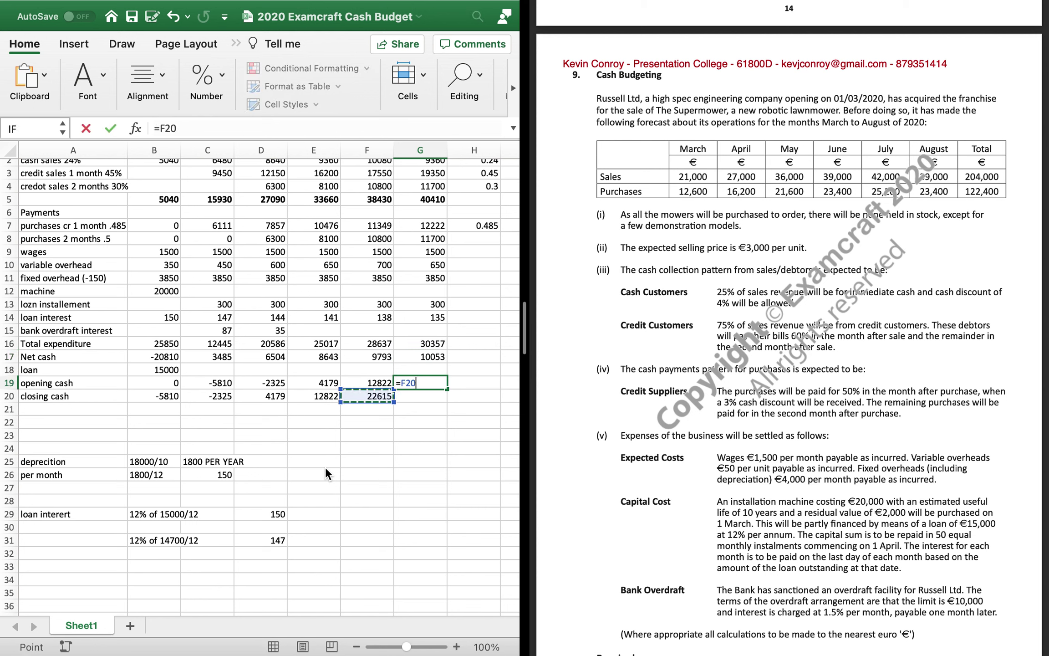
{"action": "key", "text": "Return"}
Copy July's closing cash formula from F20 into G20 for August's closing cash
{"action": "key", "text": "Left"}
{"action": "key", "text": "super+c"}
{"action": "key", "text": "Right"}
{"action": "key", "text": "super+v"}
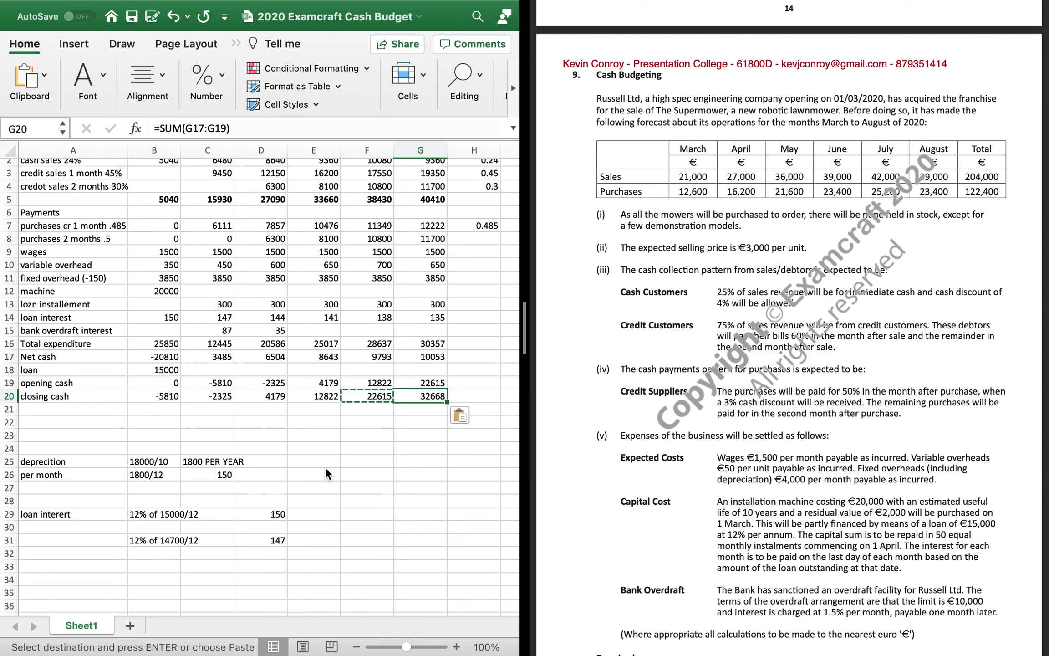
{"action": "key", "text": "Up"}
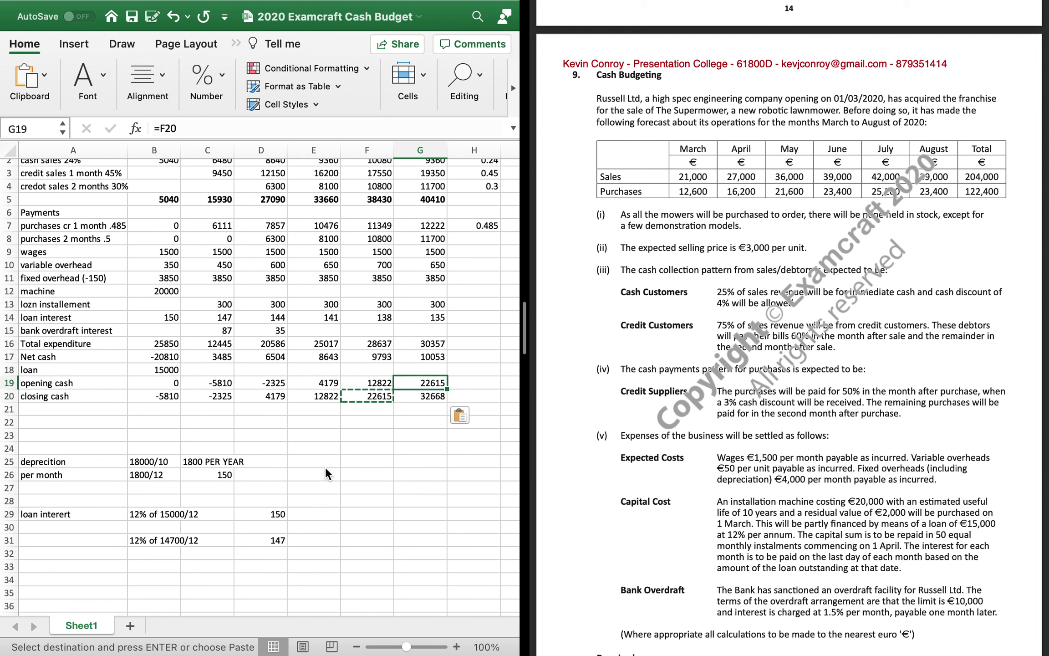
{"action": "key", "text": "Left"}
{"action": "key", "text": "Down"}
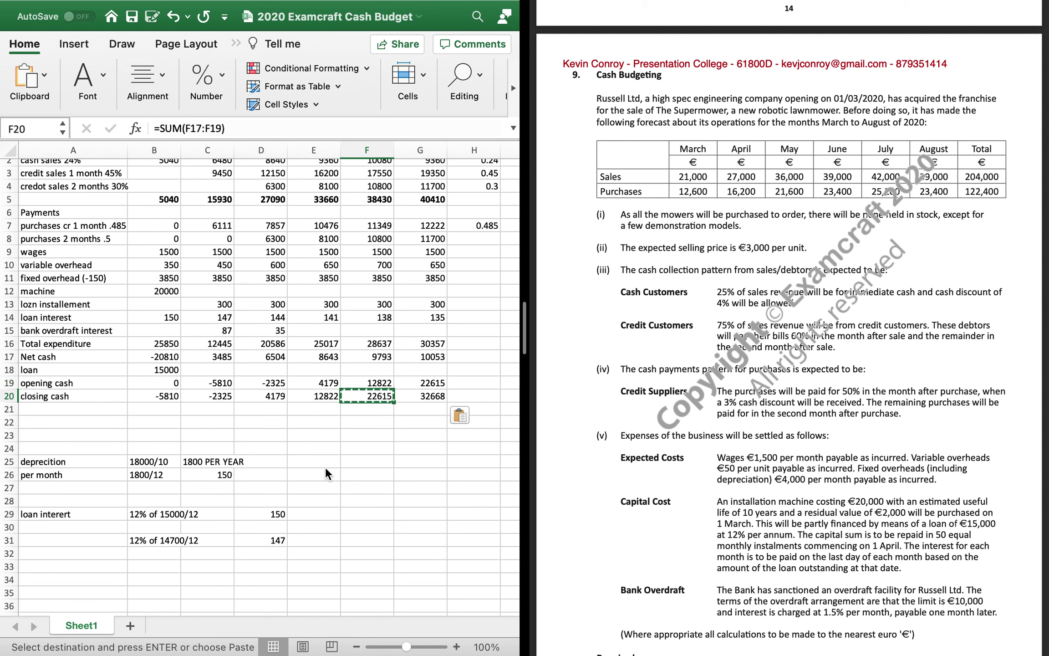
{"action": "key", "text": "Down"}
{"action": "key", "text": "Left"}
{"action": "key", "text": "Left"}
{"action": "key", "text": "Left"}
{"action": "key", "text": "Left"}
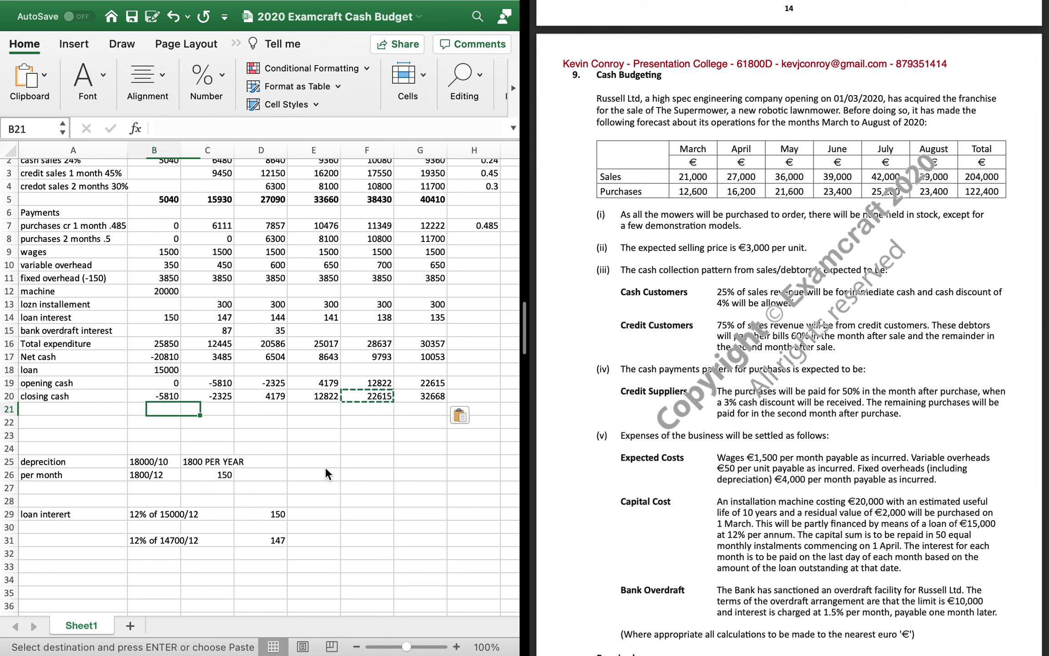
Consult the exam question's requirements and enter the heading Budgeted Profit and Loss in A34 beneath the loan interest workings
{"action": "scroll", "coordinate": [650, 487], "scroll_direction": "down", "scroll_amount": 5}
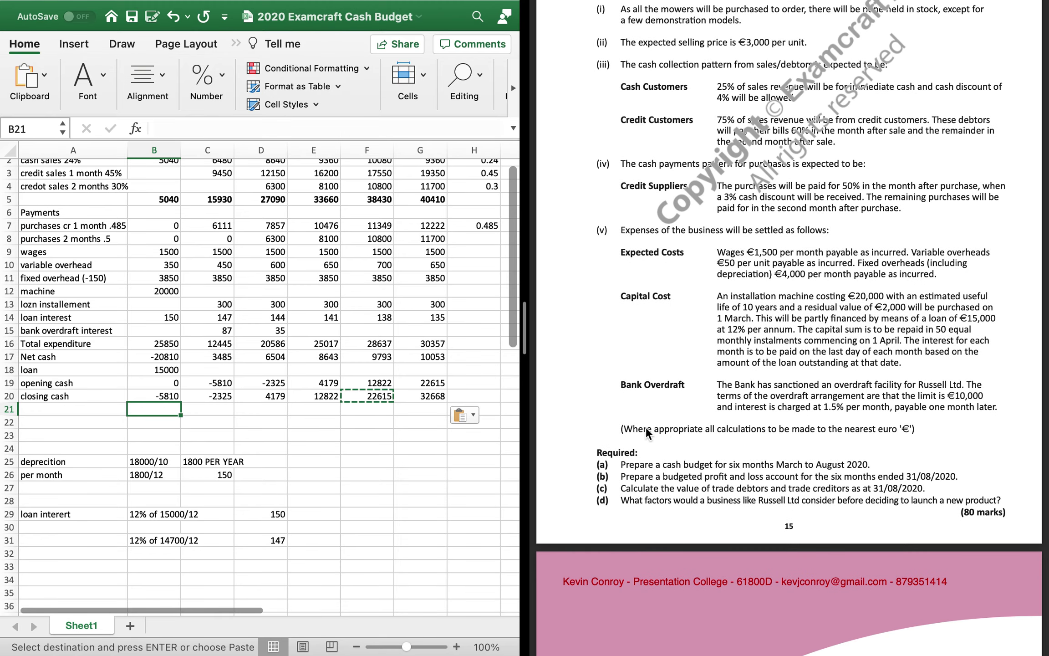
{"action": "left_click", "coordinate": [30, 462]}
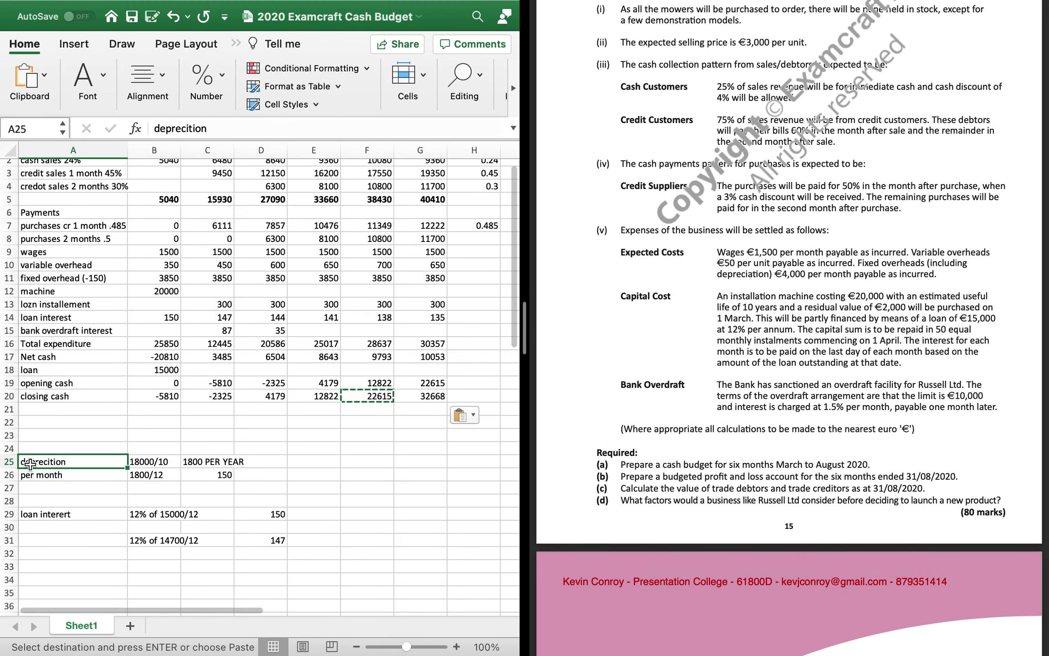
{"action": "scroll", "coordinate": [30, 463], "scroll_direction": "down", "scroll_amount": 10}
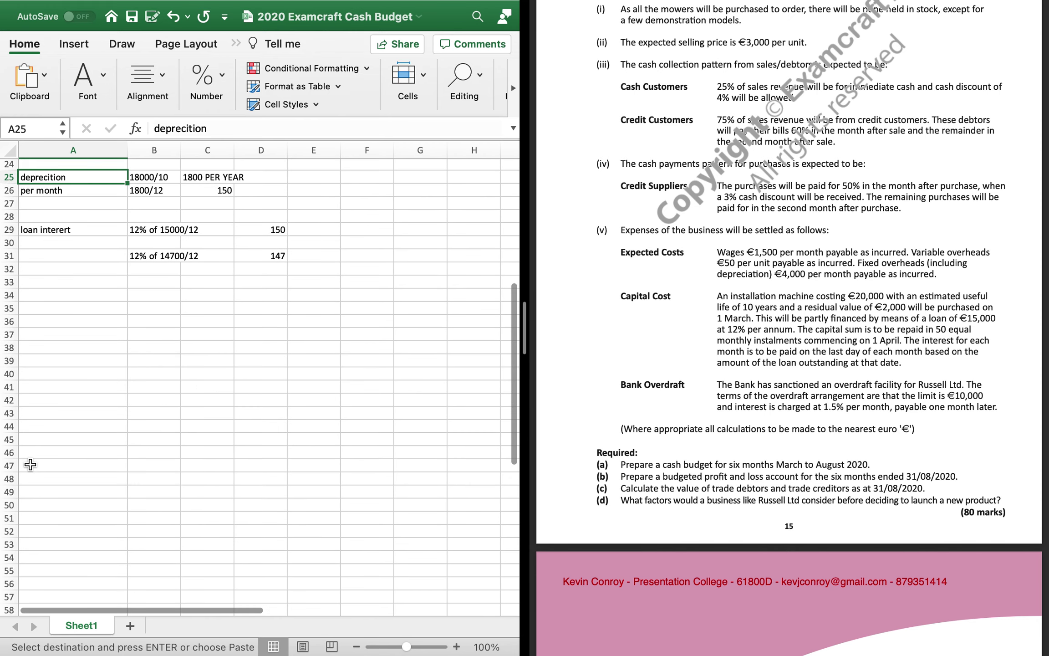
{"action": "left_click", "coordinate": [118, 289]}
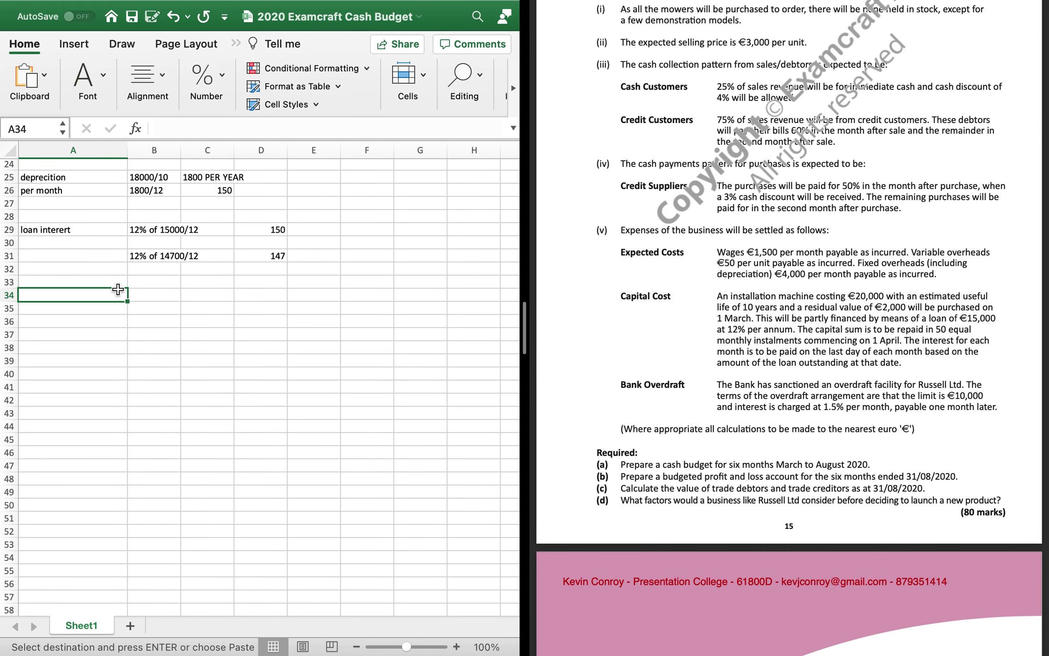
{"action": "type", "text": "Budgete"}
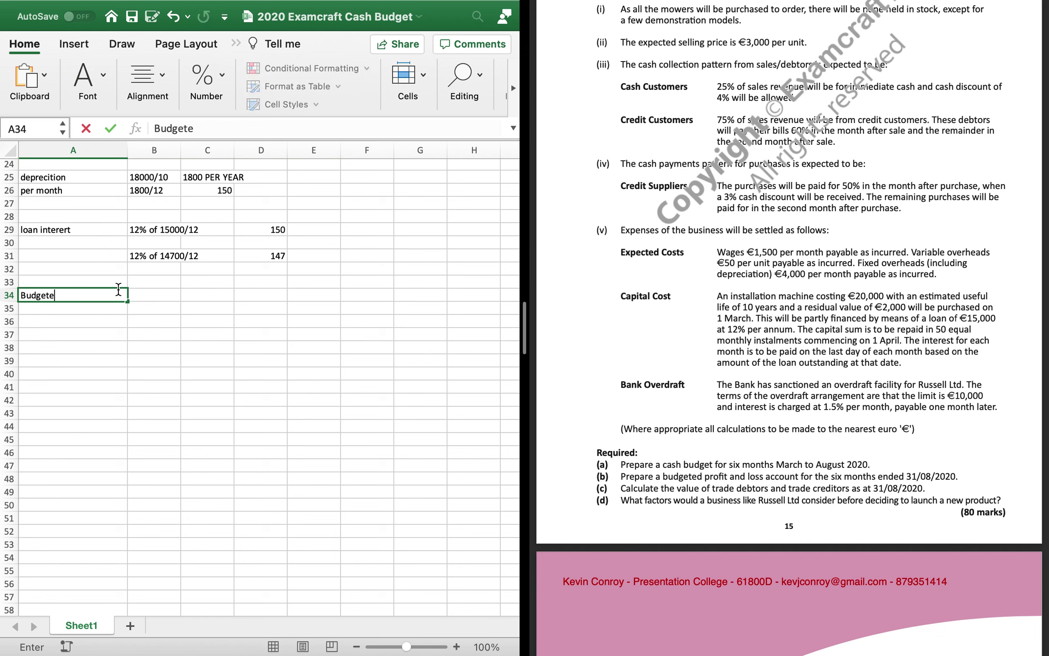
{"action": "type", "text": "d Profity"}
{"action": "key", "text": "BackSpace"}
{"action": "type", "text": "and Los"}
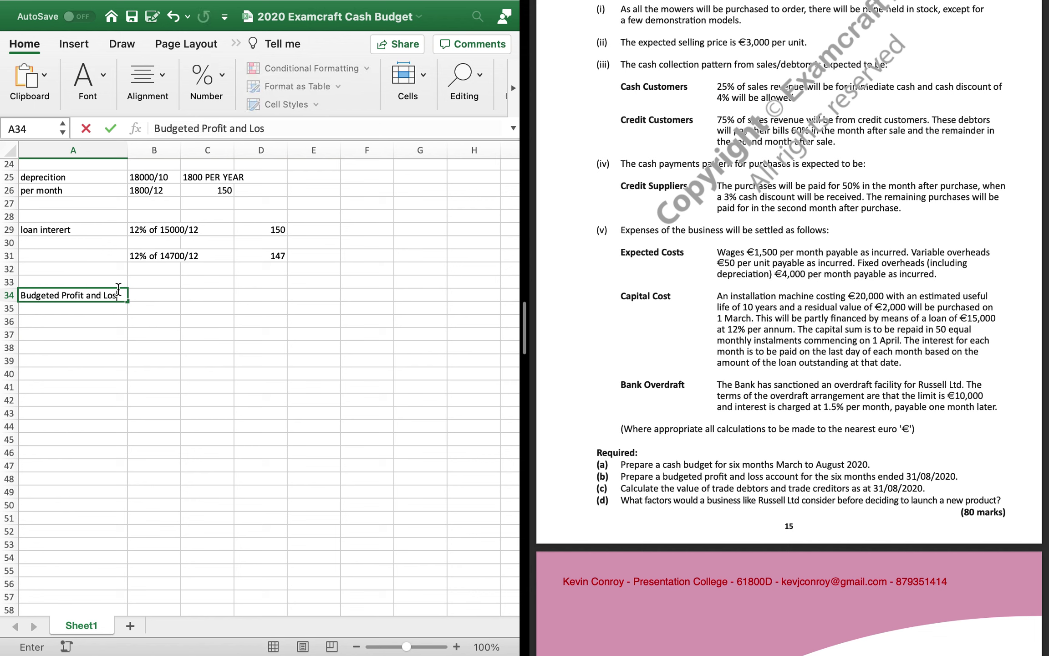
{"action": "type", "text": "s"}
{"action": "key", "text": "Return"}
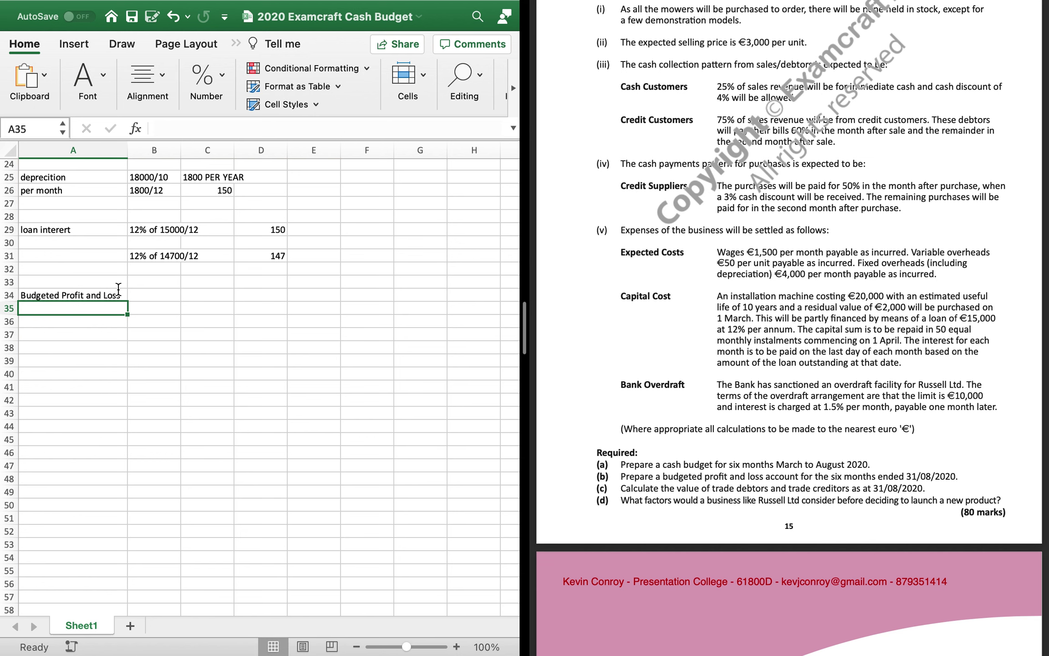
Add a Sales line in A35 with the six-month sales total of 204000 in D35
{"action": "type", "text": "Sales"}
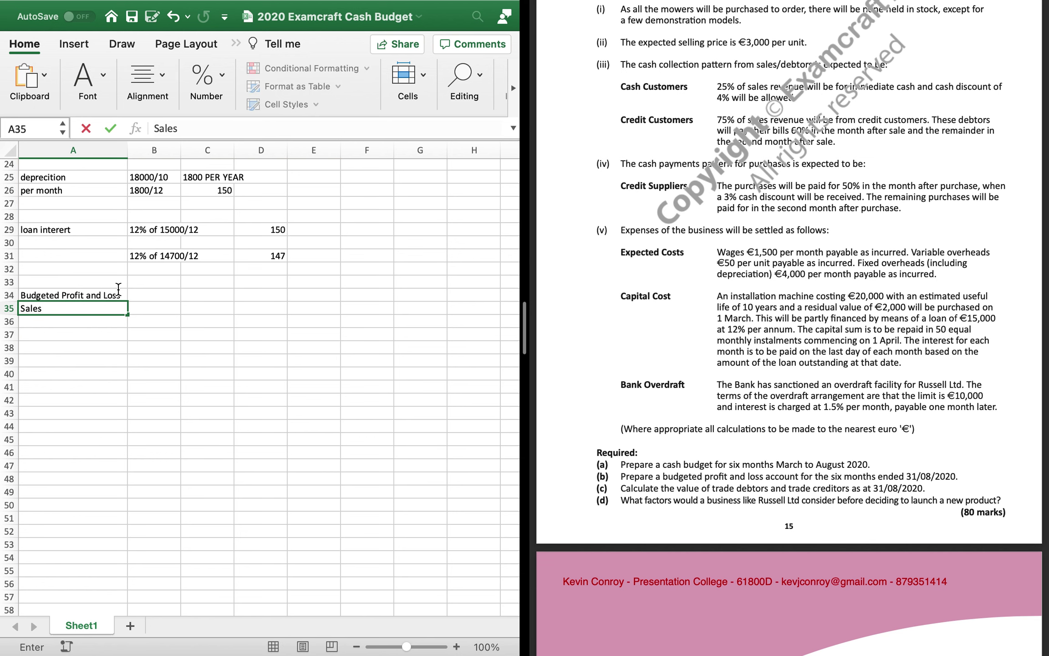
{"action": "scroll", "coordinate": [794, 261], "scroll_direction": "up", "scroll_amount": 3}
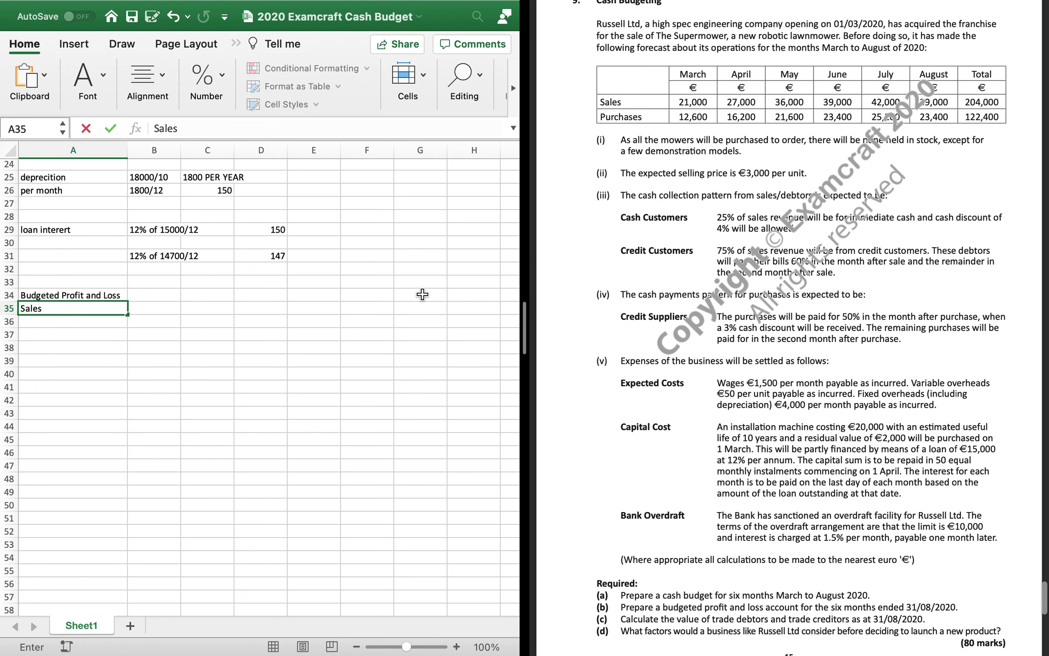
{"action": "key", "text": "Tab"}
{"action": "key", "text": "Tab"}
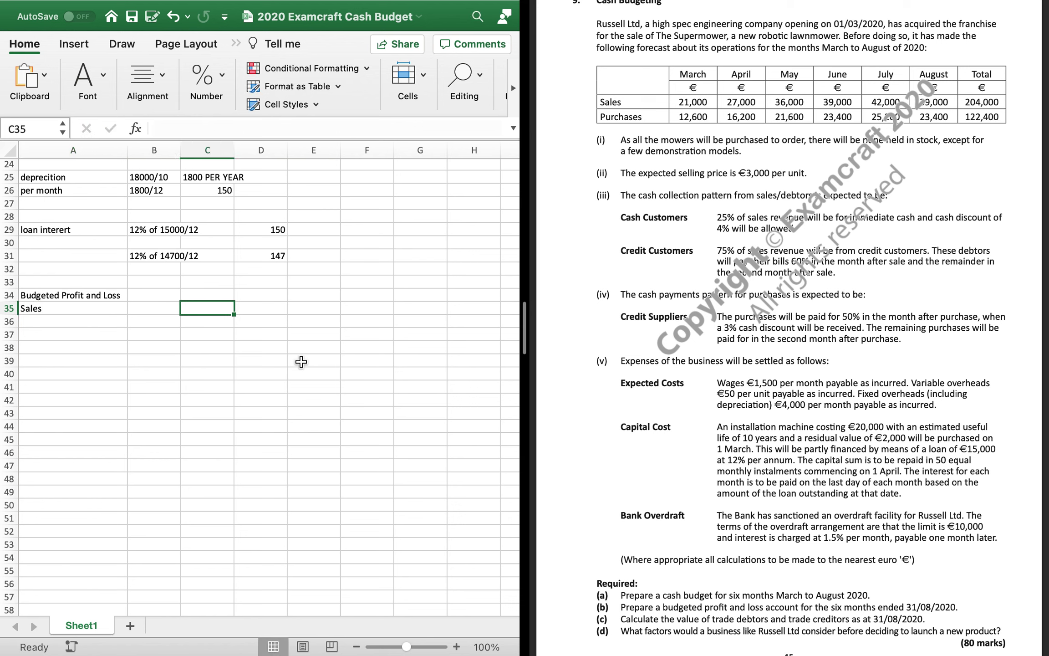
{"action": "key", "text": "Tab"}
{"action": "type", "text": "204000"}
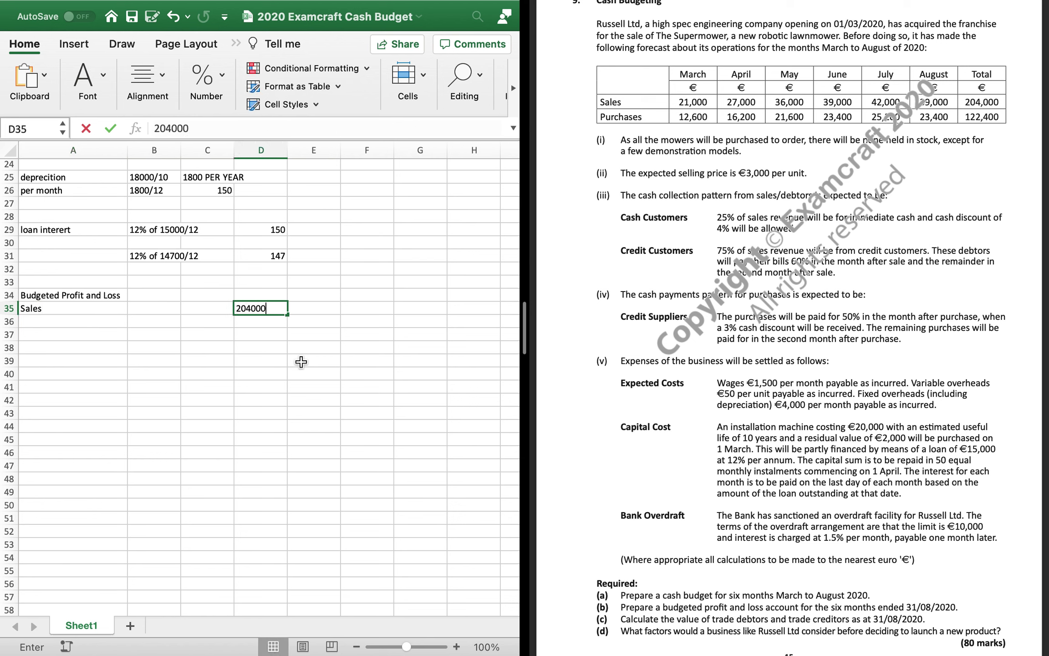
{"action": "key", "text": "Return"}
Enter the label cost of sales in A36 below Sales
{"action": "type", "text": "sc"}
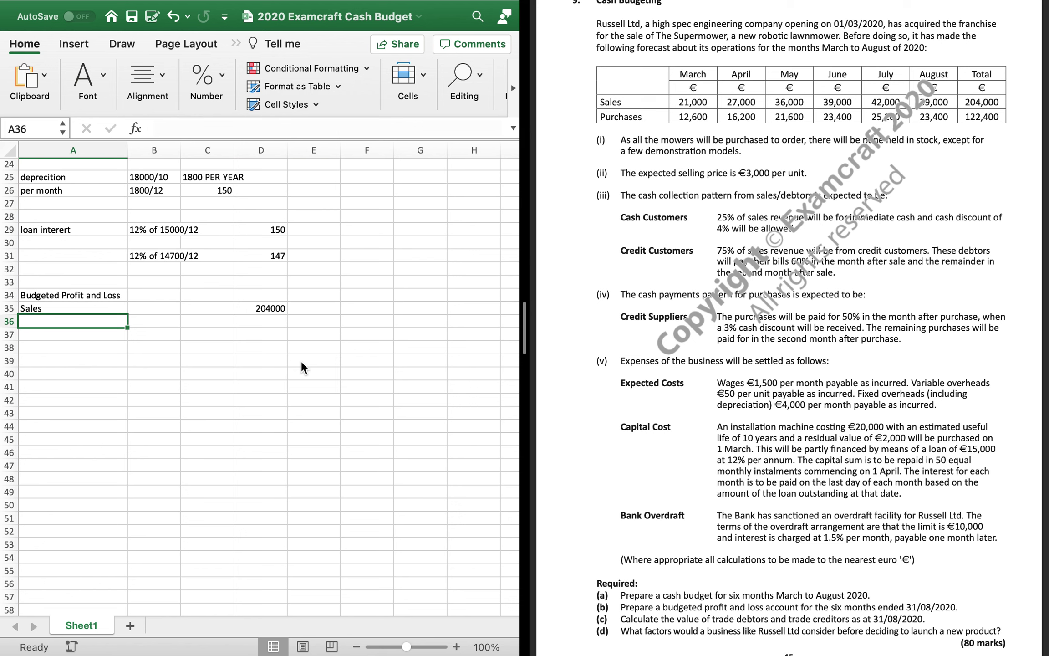
{"action": "key", "text": "BackSpace"}
{"action": "key", "text": "BackSpace"}
{"action": "type", "text": "cost of sales"}
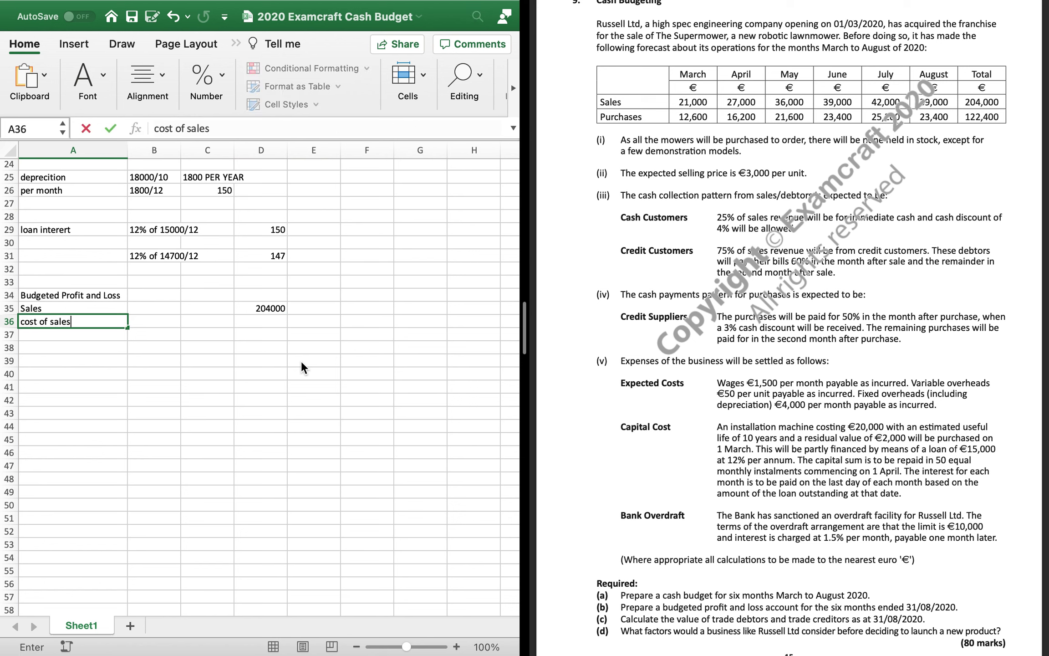
{"action": "key", "text": "Return"}
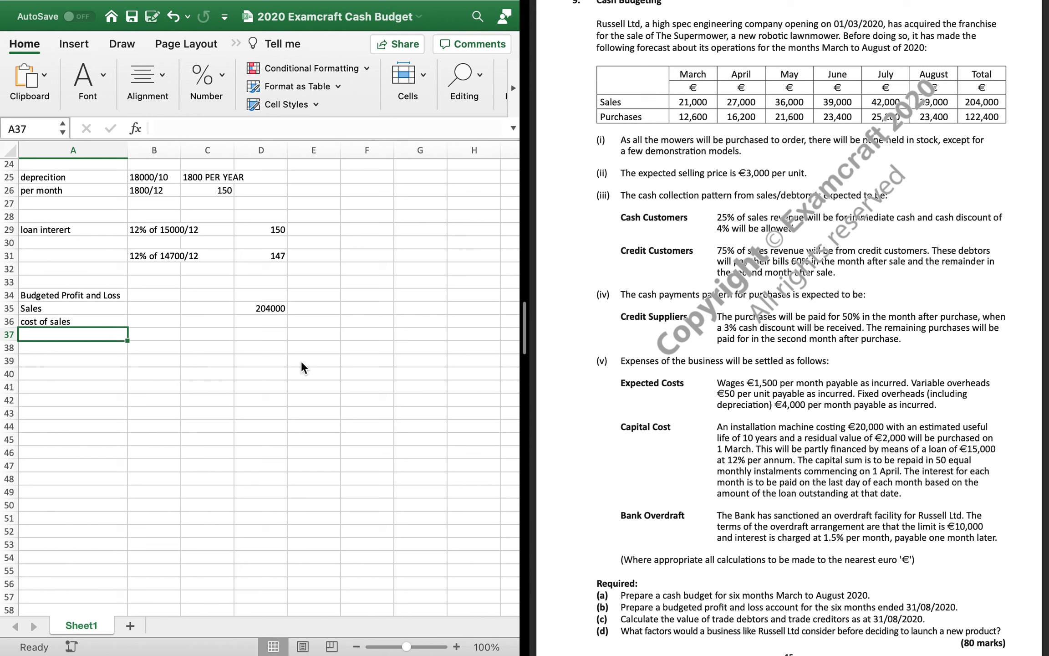
Add a purchases line in A37 with the six-month purchases total of 122400 in C37
{"action": "type", "text": "purchases"}
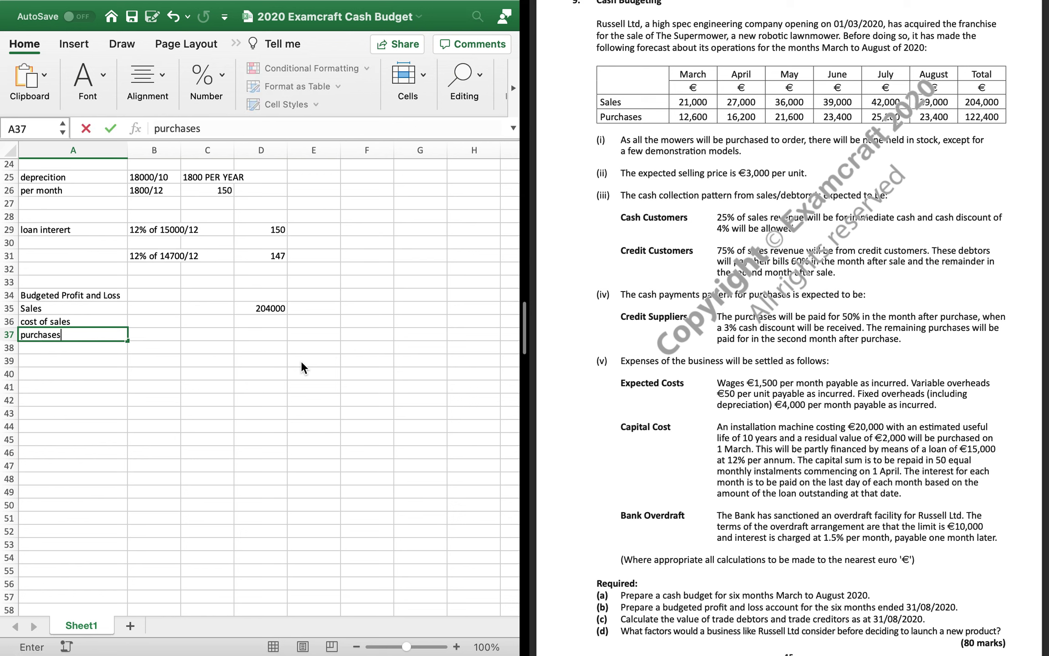
{"action": "key", "text": "Return"}
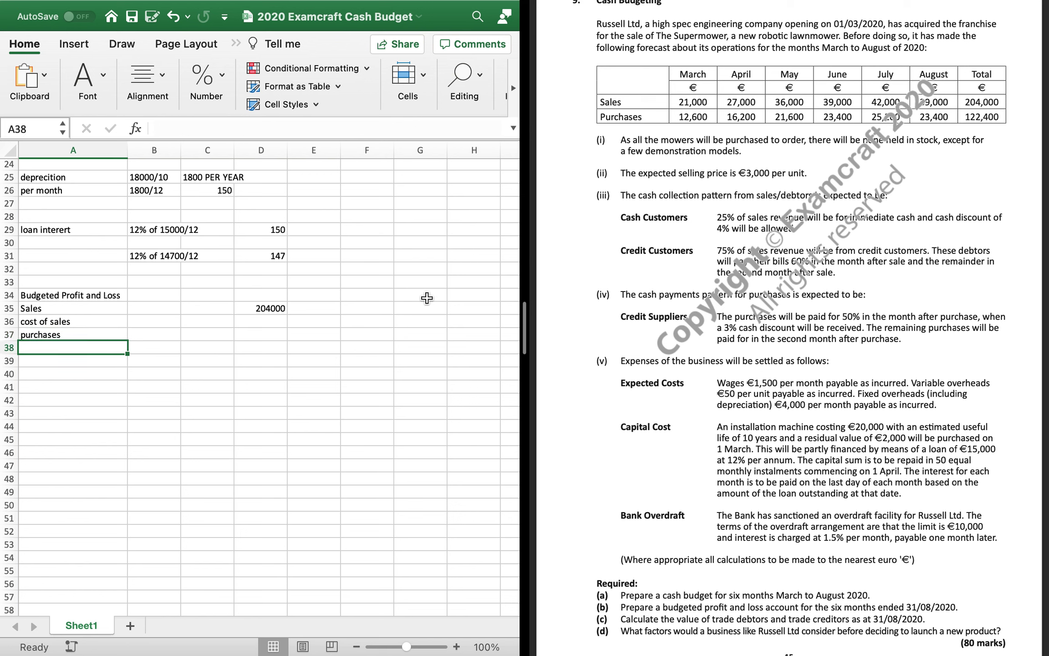
{"action": "key", "text": "Right"}
{"action": "key", "text": "Up"}
{"action": "key", "text": "Right"}
{"action": "type", "text": "12240"}
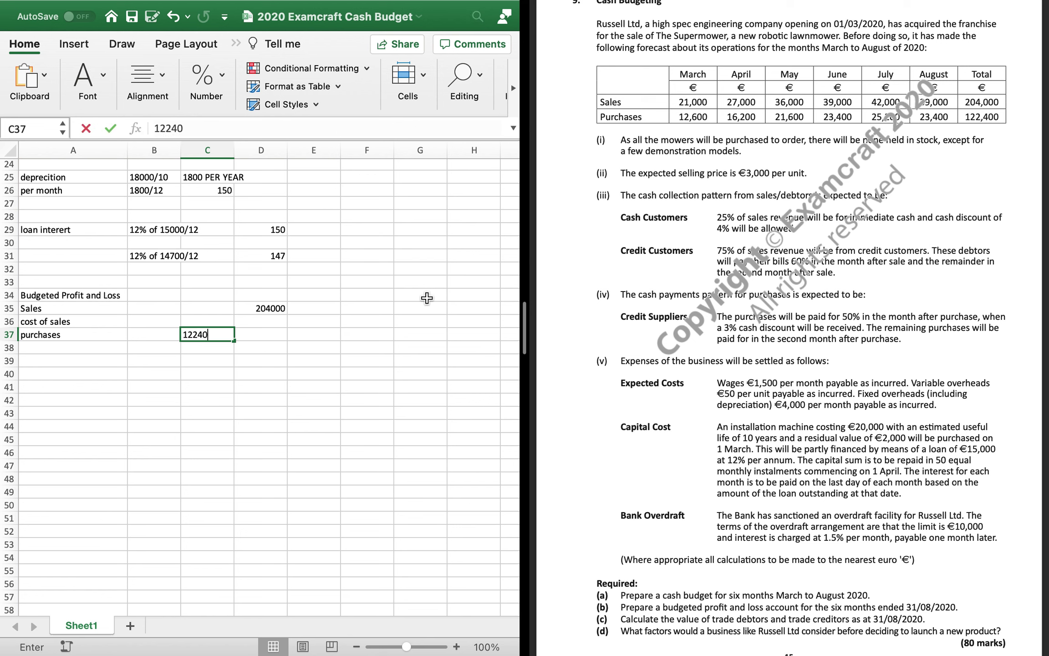
{"action": "type", "text": "0"}
{"action": "key", "text": "Return"}
{"action": "key", "text": "Left"}
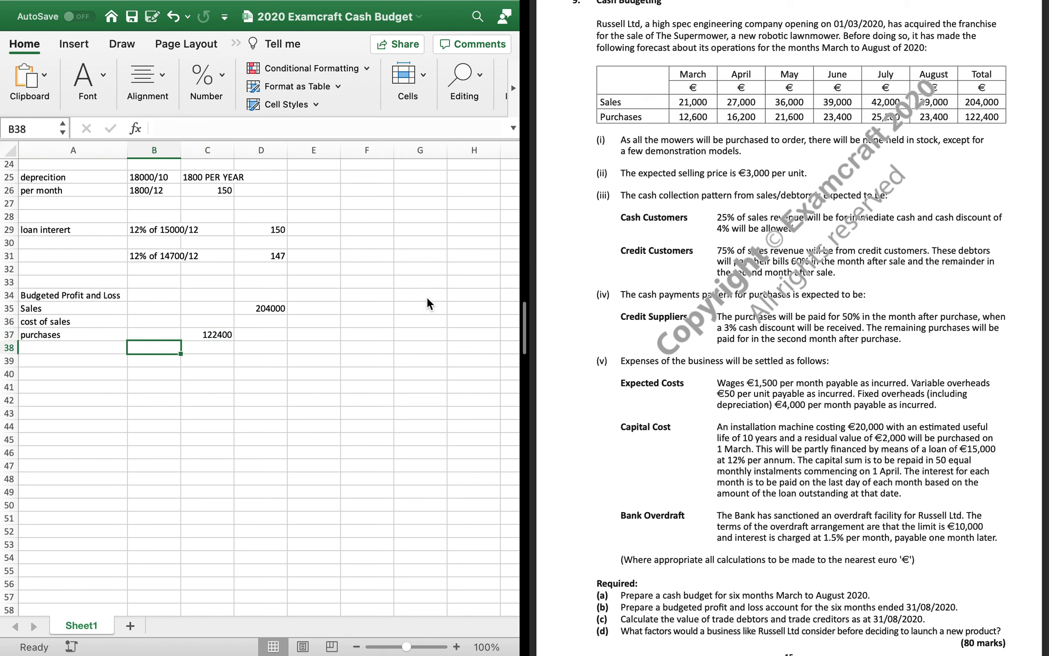
Add a wages line in A38 with six months of wages calculated as =1500*6 in C38
{"action": "key", "text": "Left"}
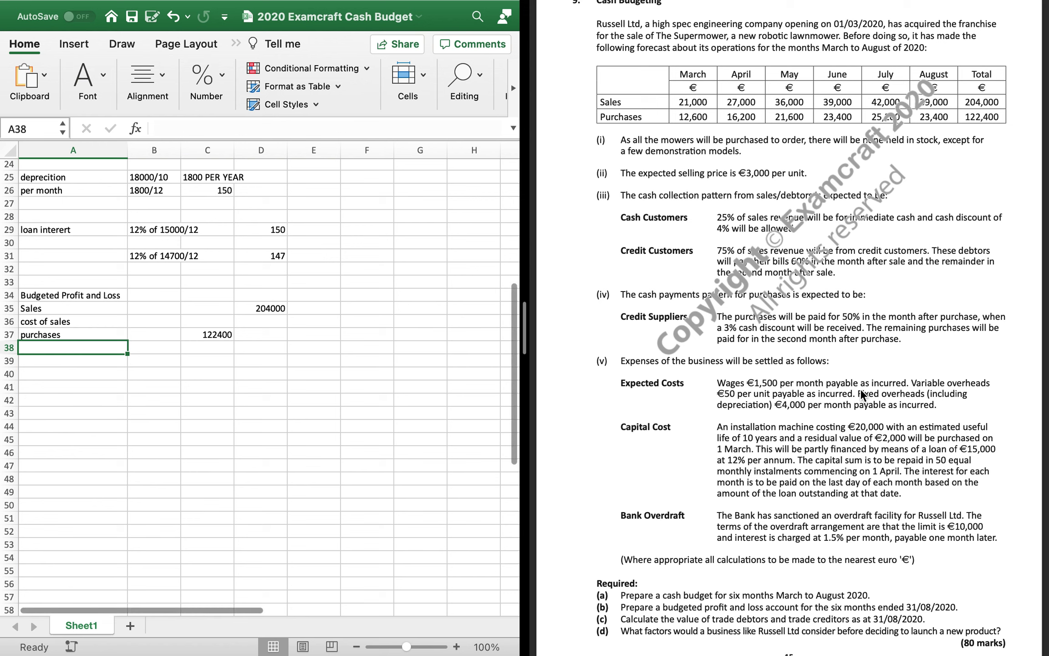
{"action": "type", "text": "wages"}
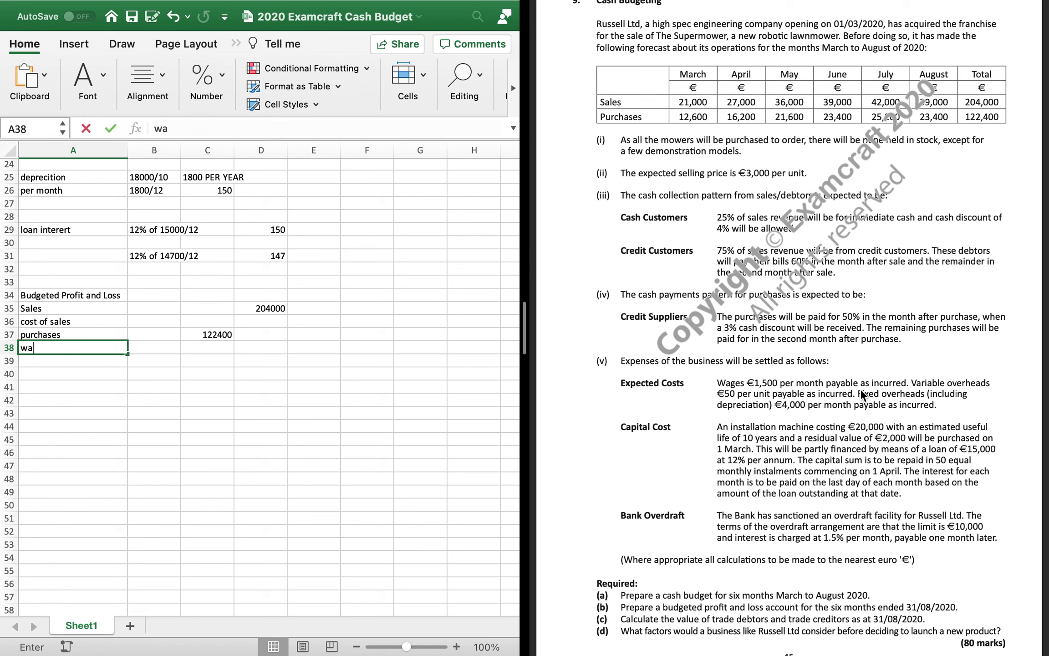
{"action": "key", "text": "Right"}
{"action": "key", "text": "Right"}
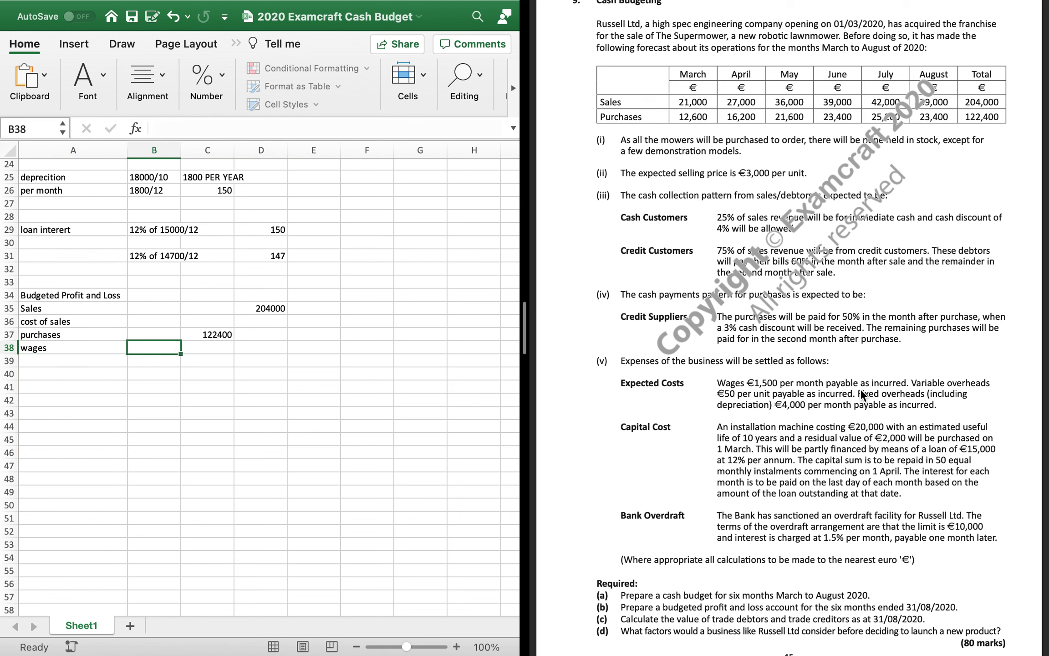
{"action": "type", "text": "=50"}
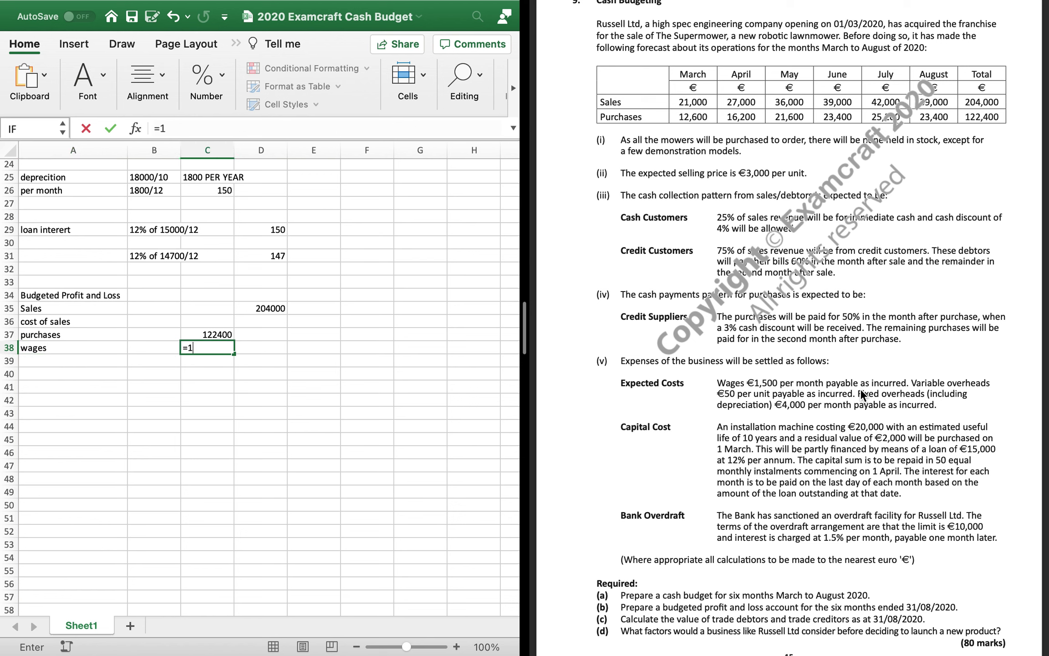
{"action": "type", "text": "1500*6"}
{"action": "key", "text": "Return"}
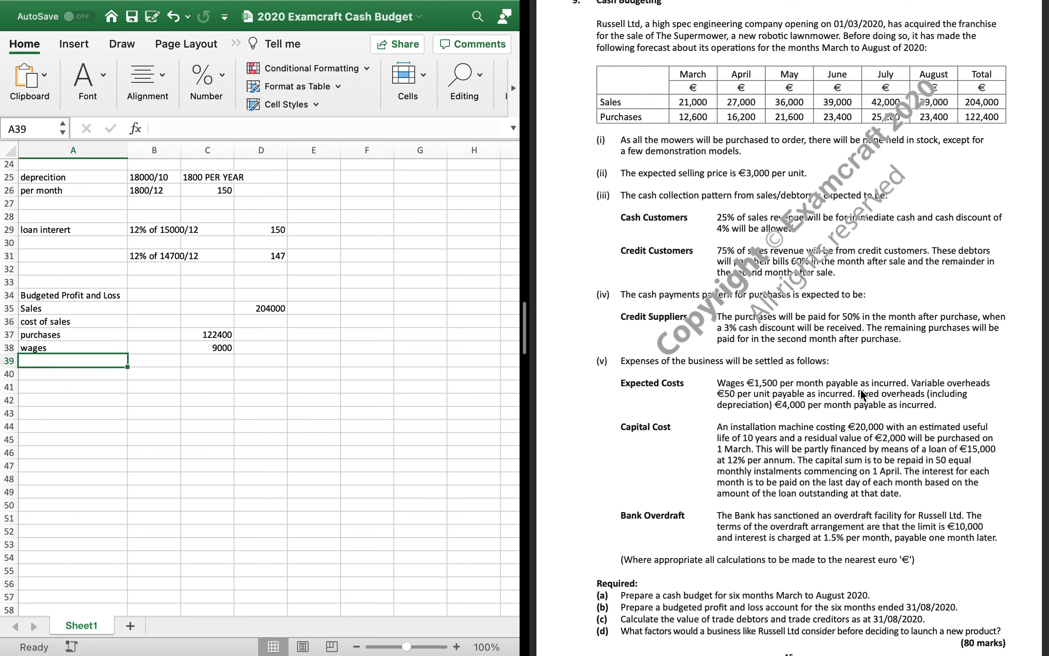
Add a variable overhead line in A39, calculating its six-month cost in C39 as =204000/3000*50
{"action": "type", "text": "variabl"}
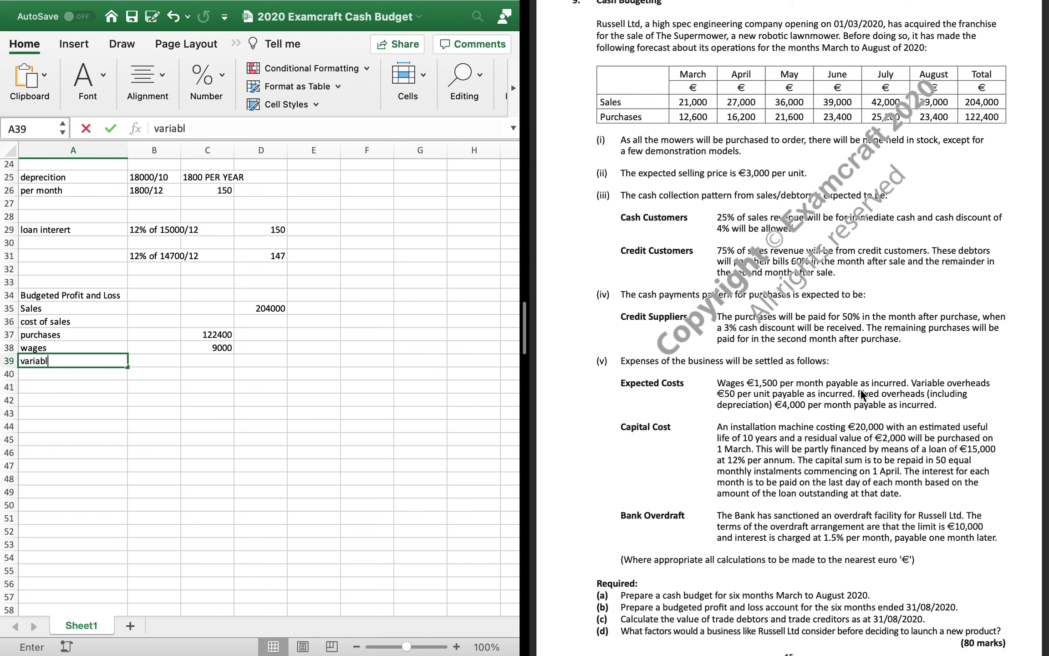
{"action": "type", "text": "e overhead"}
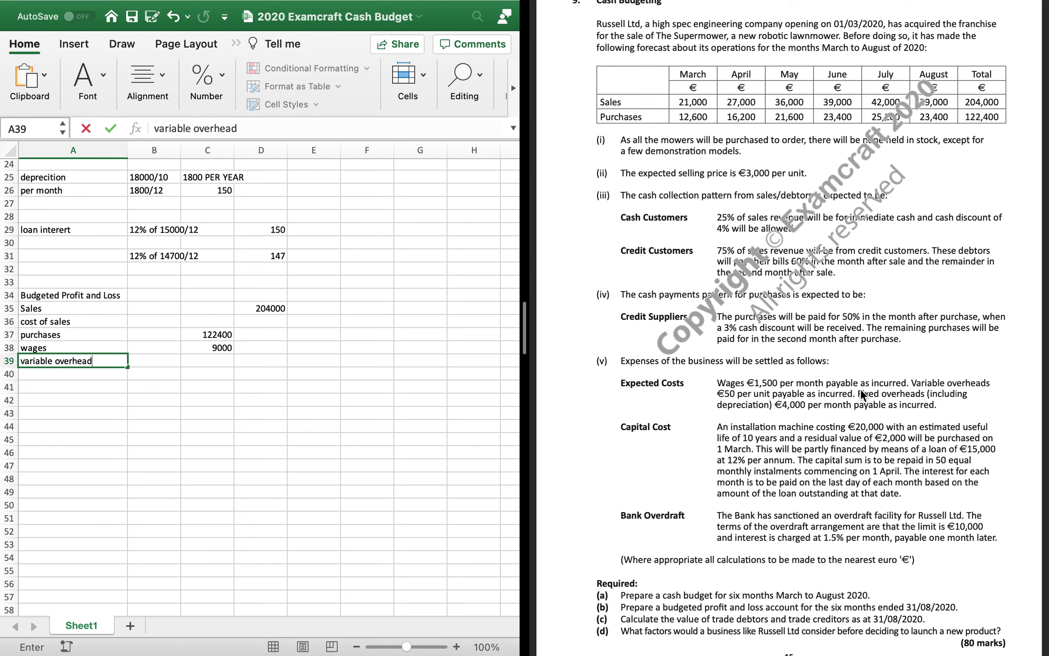
{"action": "key", "text": "Tab"}
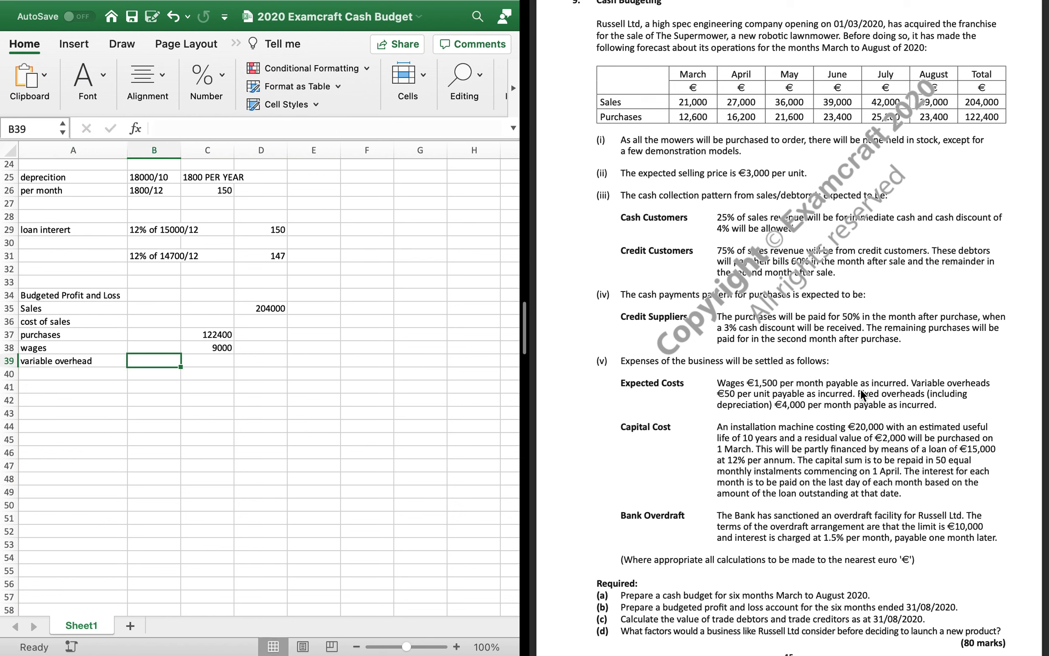
{"action": "key", "text": "Tab"}
{"action": "type", "text": "=2"}
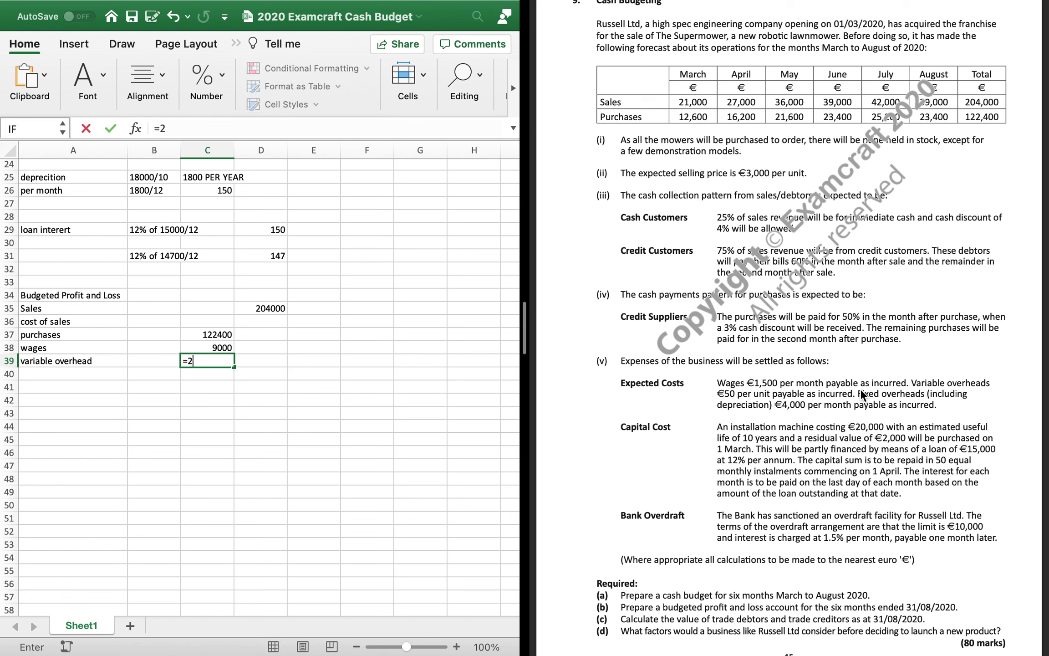
{"action": "type", "text": "04000/300"}
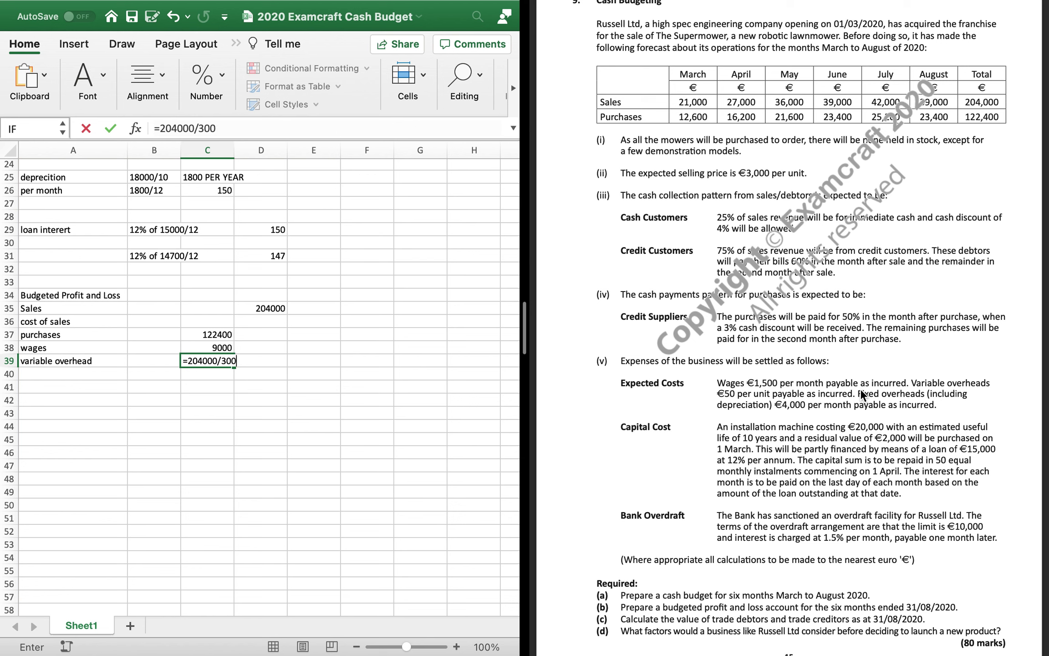
{"action": "type", "text": "0"}
{"action": "type", "text": "*50"}
{"action": "key", "text": "Return"}
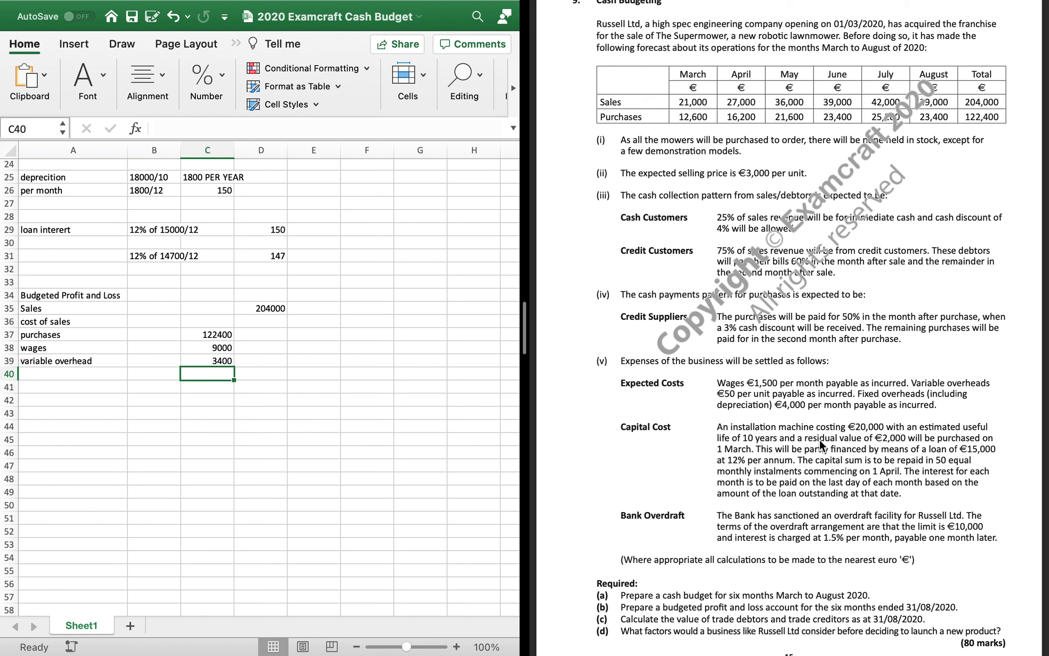
Add a Fixed overhead line in A40, checking the cash budget's monthly figure and calculating =3850*6 in C40
{"action": "key", "text": "Left"}
{"action": "key", "text": "Left"}
{"action": "type", "text": "Fix"}
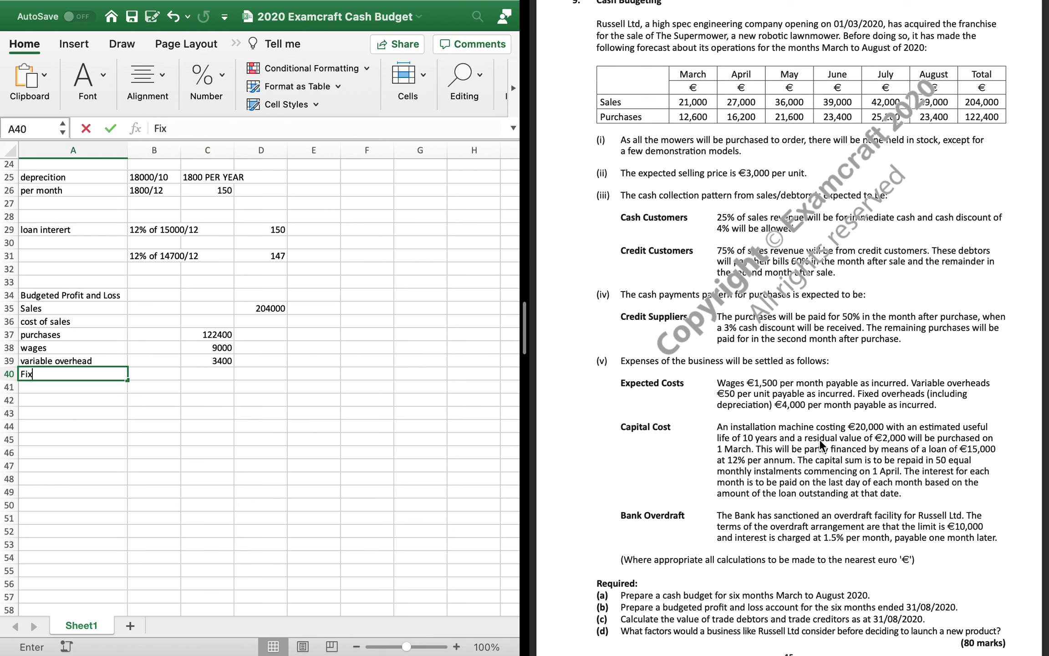
{"action": "type", "text": "ed overhead"}
{"action": "key", "text": "Return"}
{"action": "scroll", "coordinate": [560, 483], "scroll_direction": "up", "scroll_amount": 3}
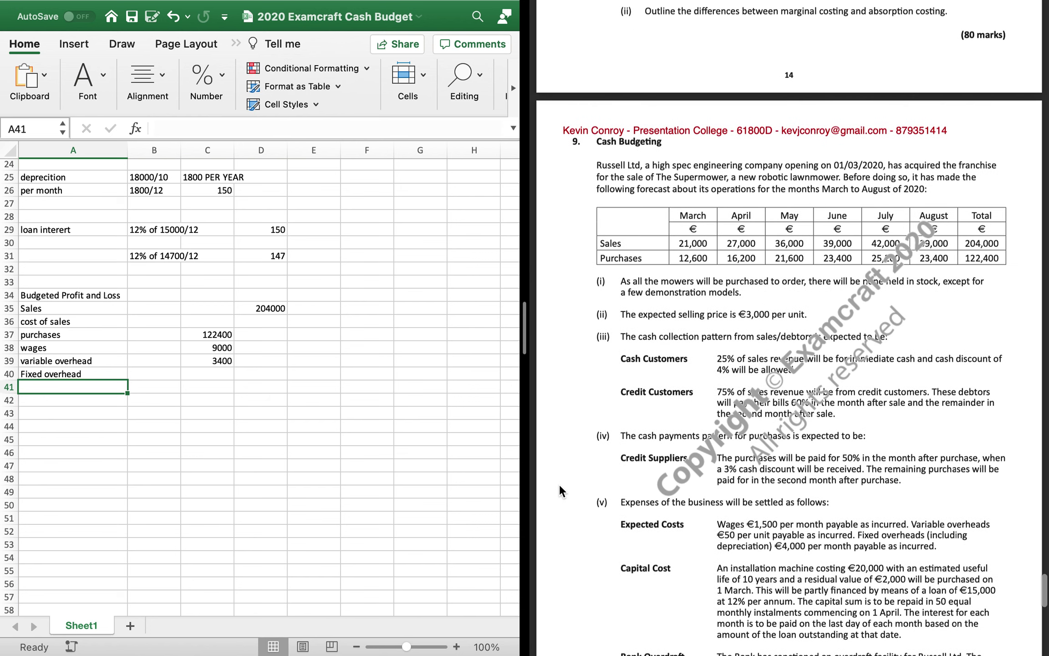
{"action": "scroll", "coordinate": [318, 315], "scroll_direction": "up", "scroll_amount": 8}
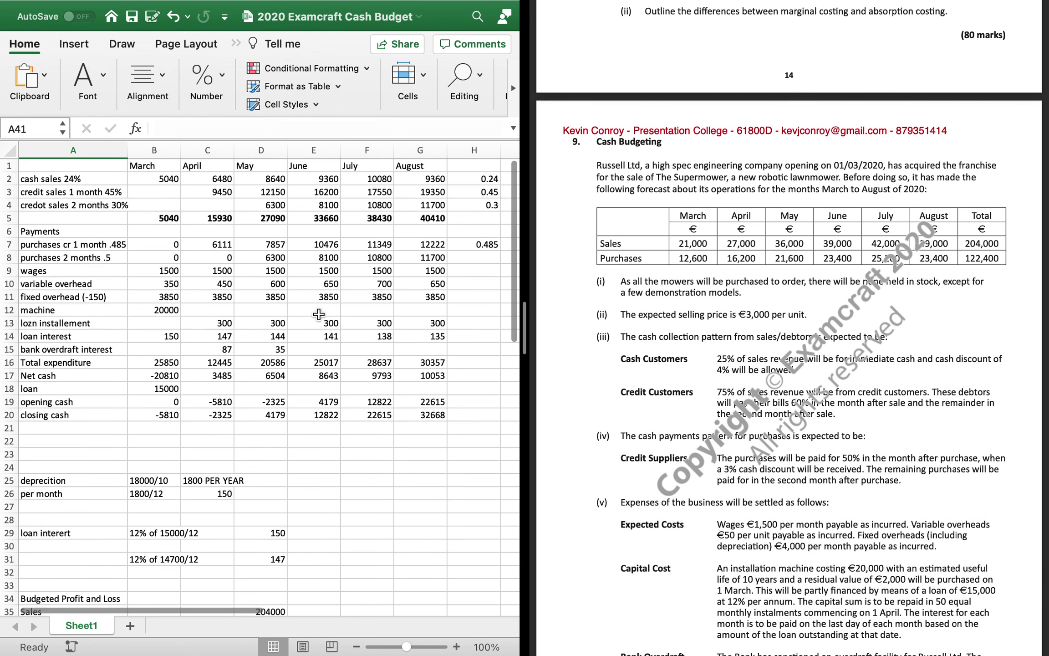
{"action": "scroll", "coordinate": [318, 314], "scroll_direction": "down", "scroll_amount": 6}
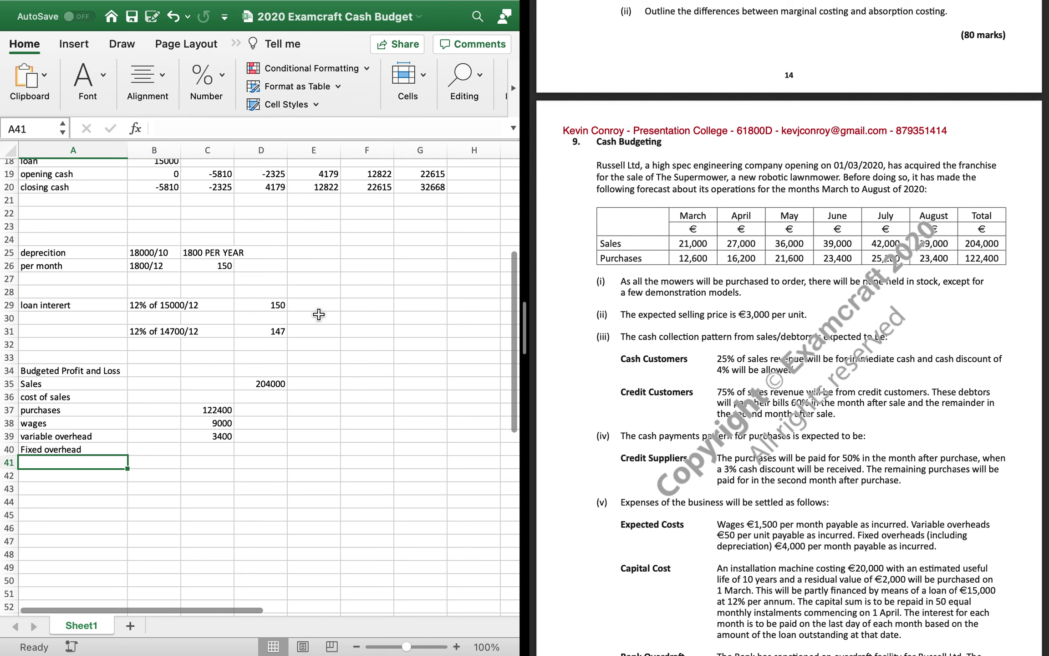
{"action": "left_click", "coordinate": [228, 450]}
{"action": "type", "text": "="}
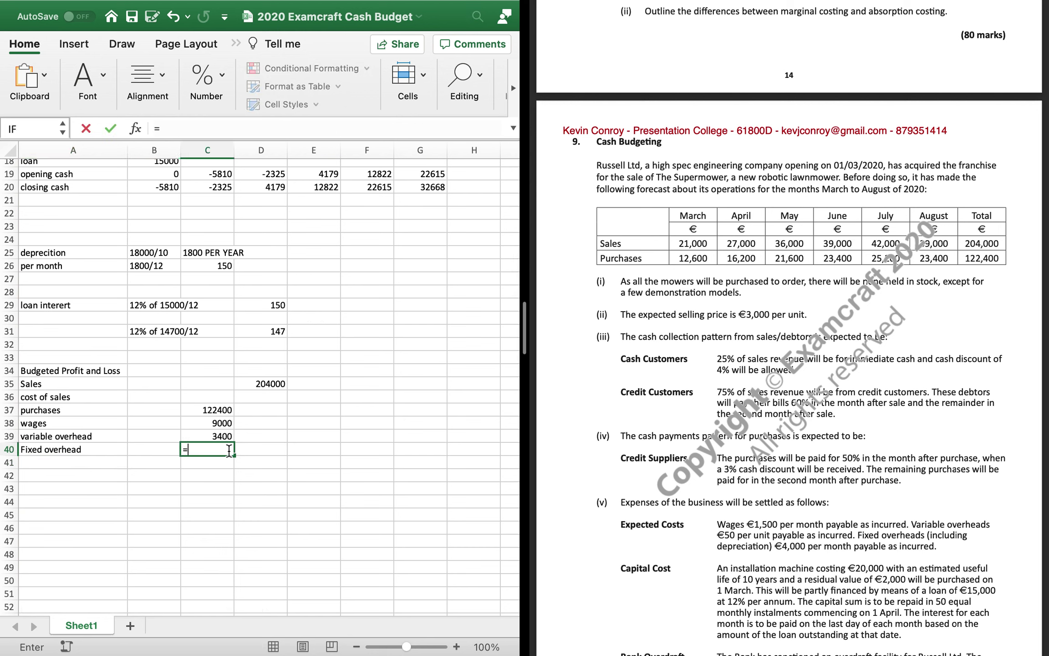
{"action": "type", "text": "3850*6"}
{"action": "key", "text": "Return"}
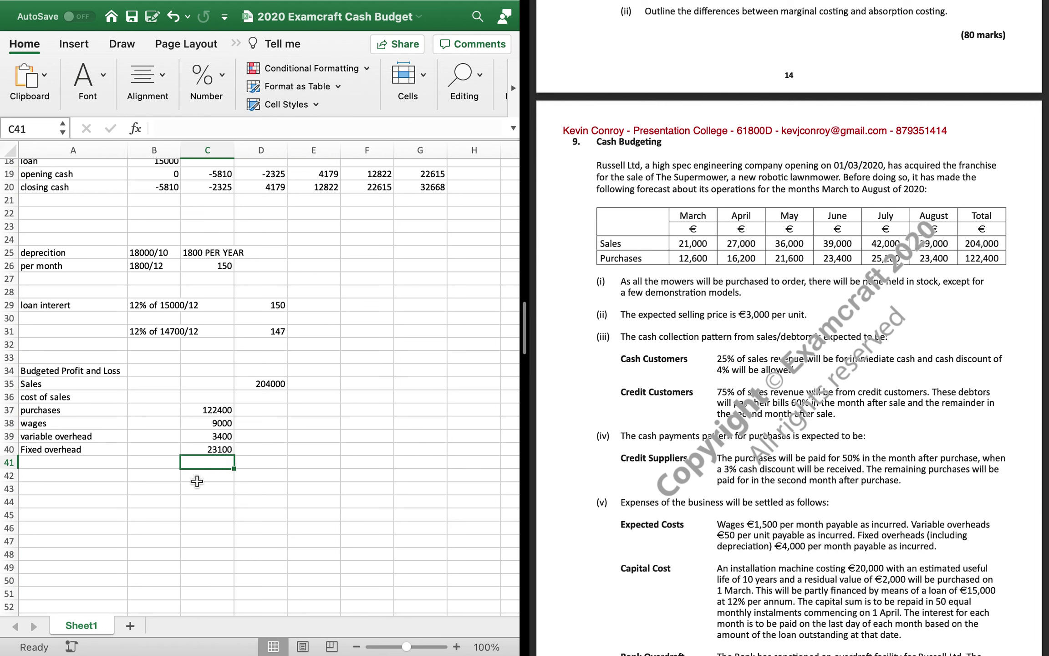
Total the cost of sales items C37:C40 with a SUM formula in D40
{"action": "key", "text": "Left"}
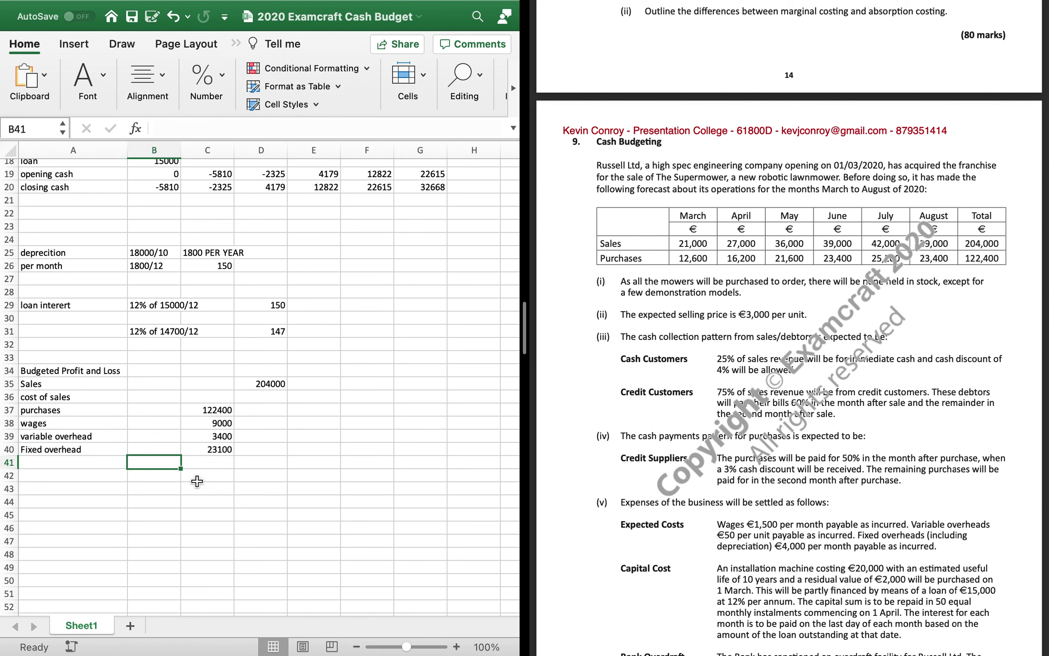
{"action": "key", "text": "Up"}
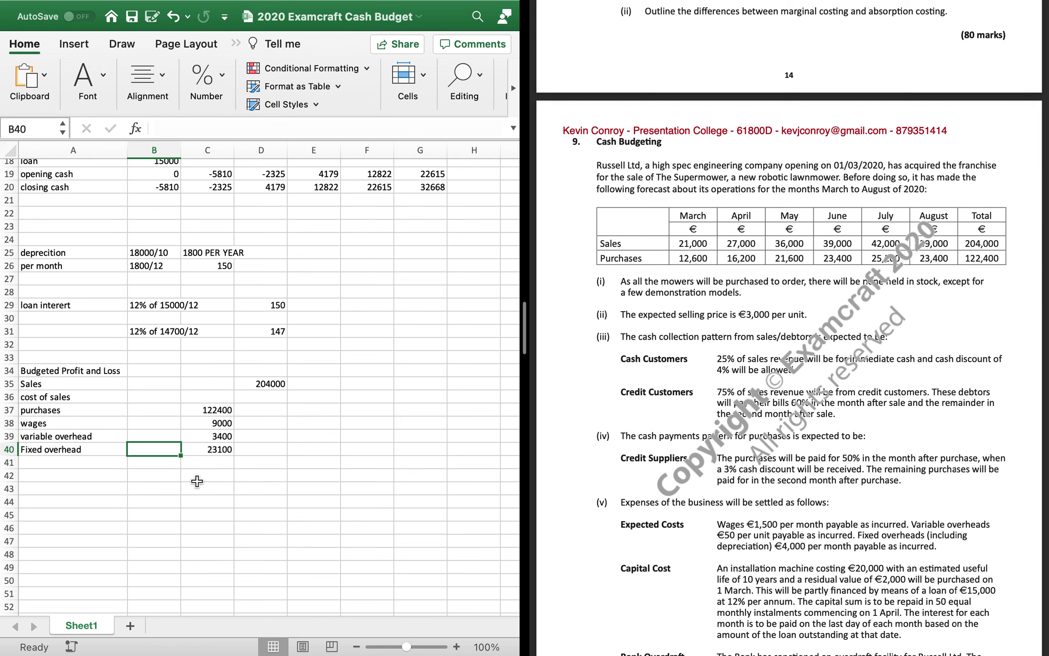
{"action": "key", "text": "Left"}
{"action": "key", "text": "Right"}
{"action": "key", "text": "Right"}
{"action": "key", "text": "Right"}
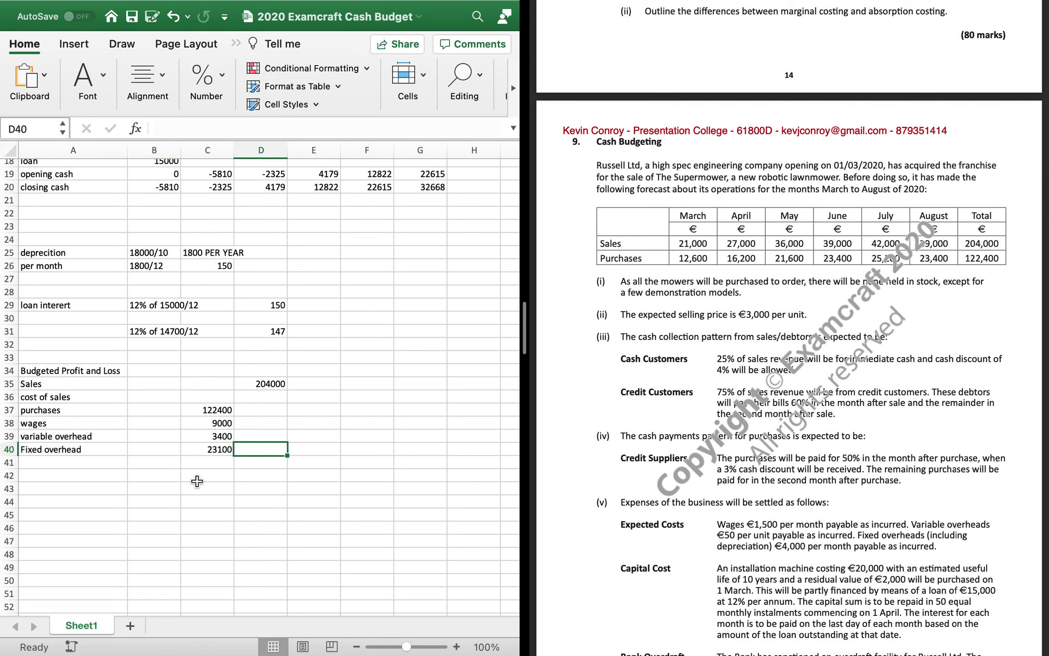
{"action": "type", "text": "=sum("}
{"action": "key", "text": "Left"}
{"action": "key", "text": "shift+Up"}
{"action": "key", "text": "shift+Up"}
{"action": "key", "text": "shift+Up"}
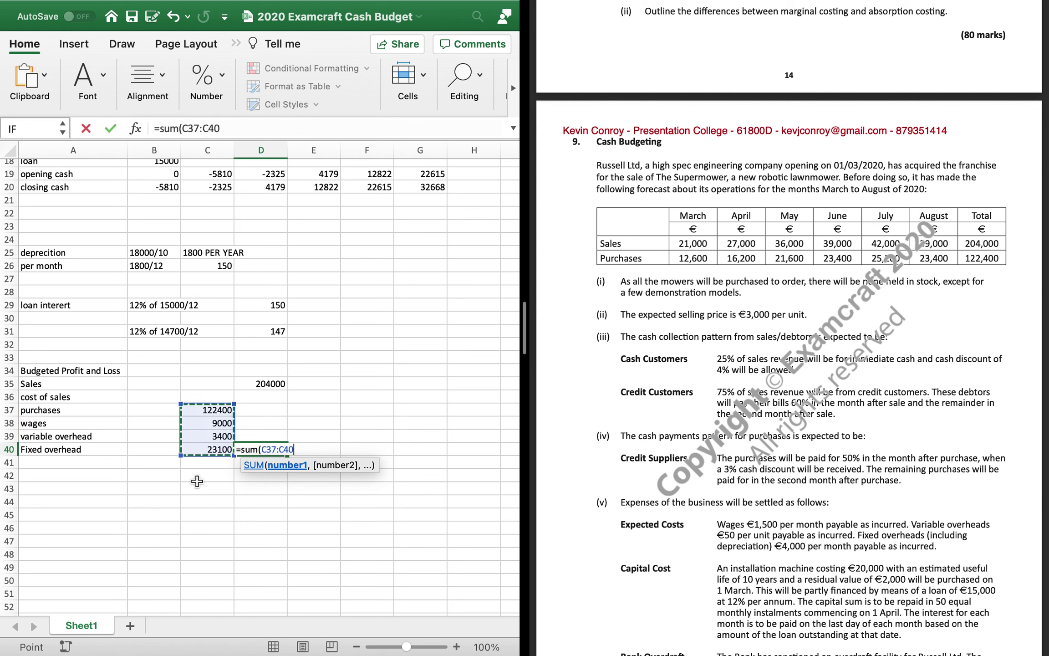
{"action": "key", "text": "Return"}
Subtract the cost of sales total from sales in D41 with the formula =D35-D40
{"action": "type", "text": "="}
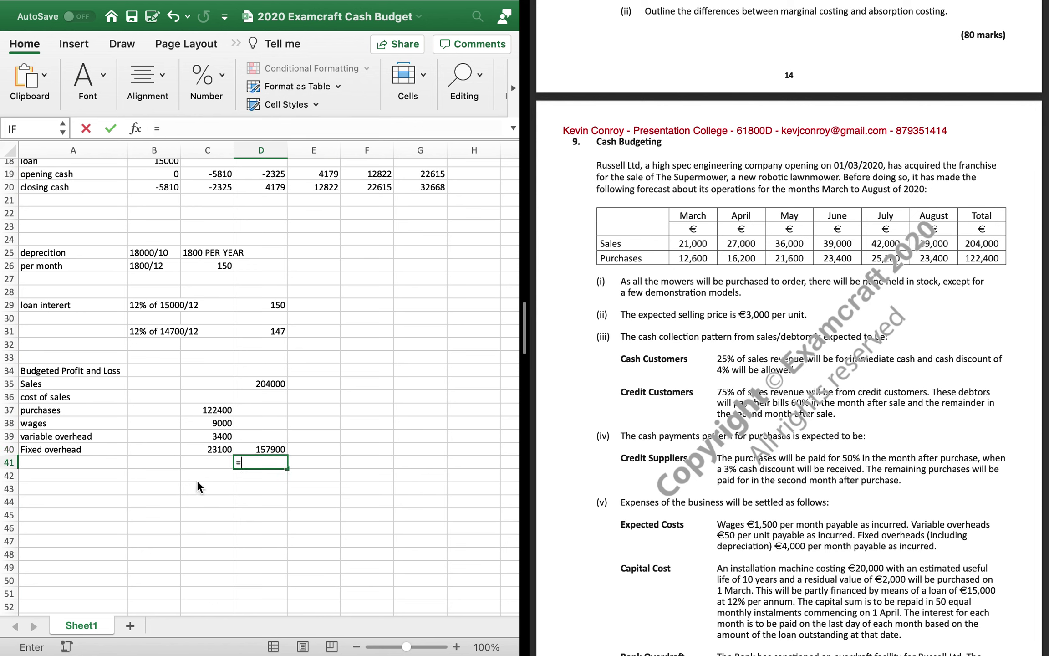
{"action": "key", "text": "Up"}
{"action": "key", "text": "Up"}
{"action": "key", "text": "Up"}
{"action": "key", "text": "Up"}
{"action": "key", "text": "Up"}
{"action": "key", "text": "Up"}
{"action": "type", "text": "-"}
{"action": "key", "text": "Up"}
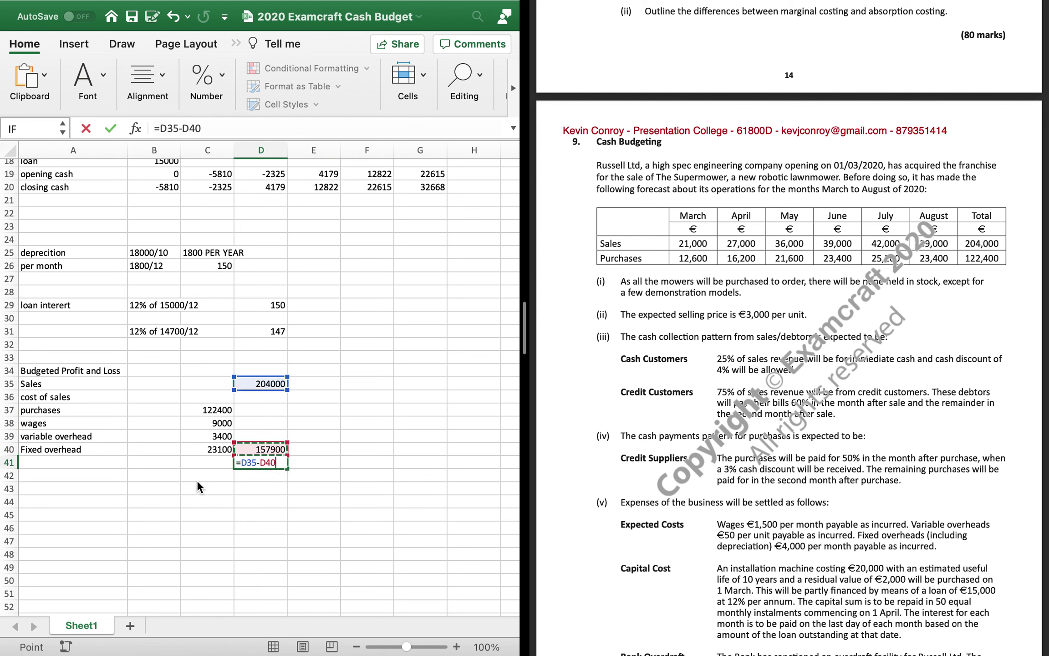
{"action": "key", "text": "Return"}
Label row 41 as gross profit in A41
{"action": "key", "text": "Left"}
{"action": "key", "text": "Left"}
{"action": "key", "text": "Up"}
{"action": "key", "text": "Left"}
{"action": "type", "text": "gr"}
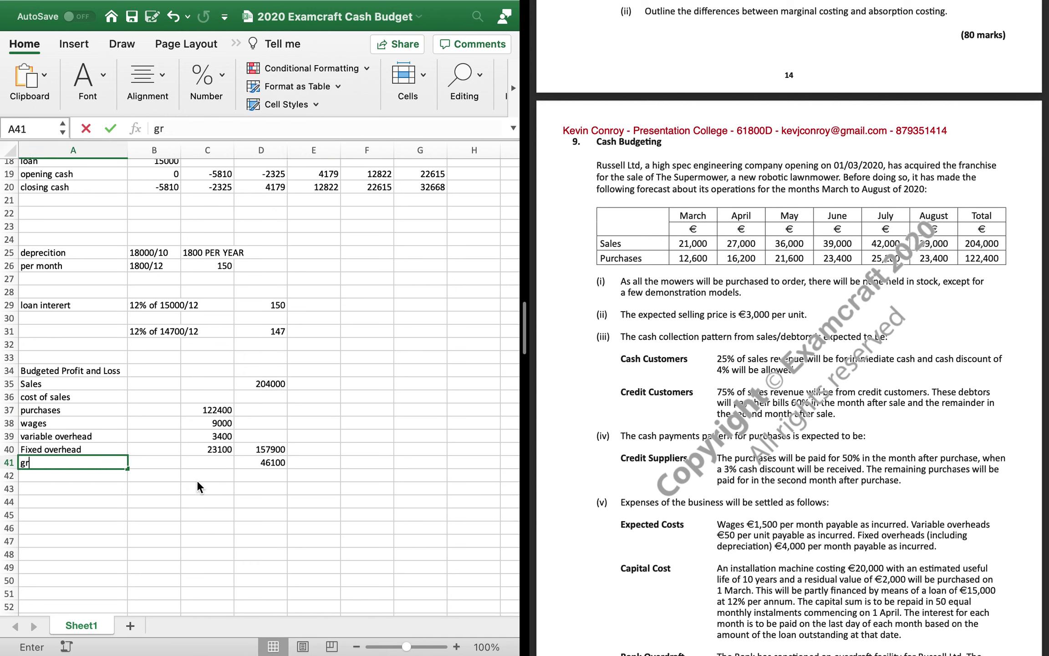
{"action": "type", "text": "oss profit"}
{"action": "key", "text": "Return"}
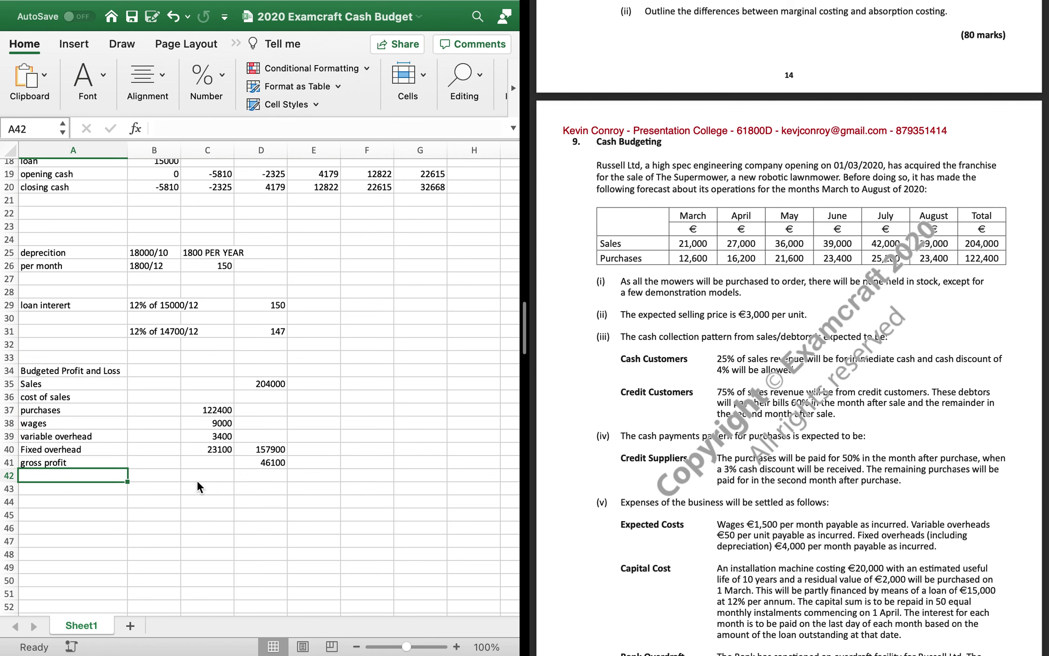
Enter the label add discount in A42, directly below gross profit
{"action": "key", "text": "Return"}
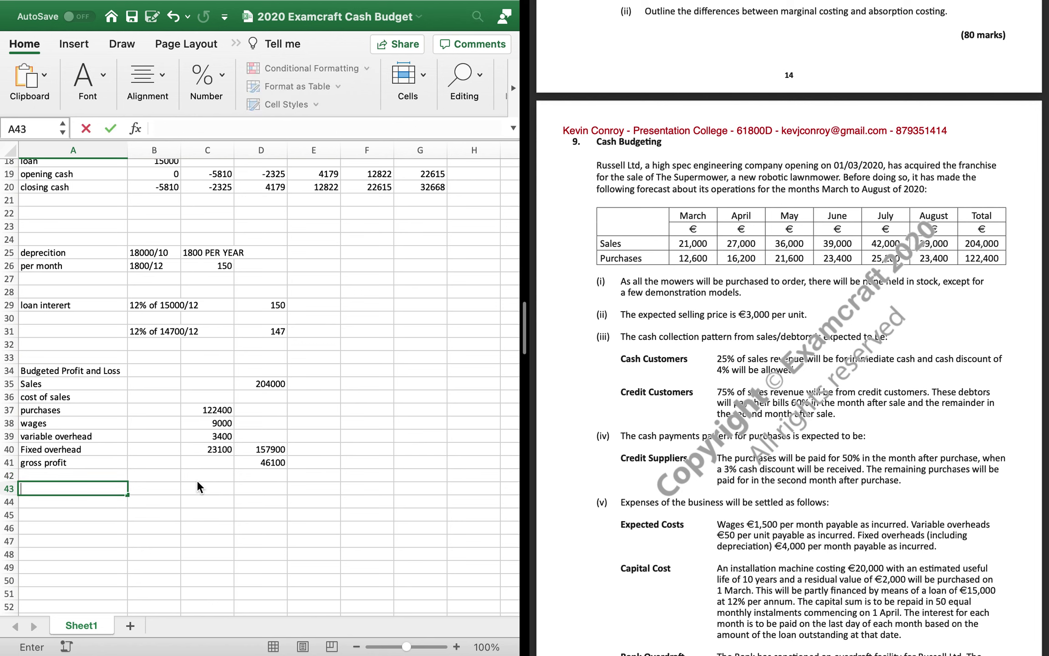
{"action": "key", "text": "Up"}
{"action": "type", "text": "add discou"}
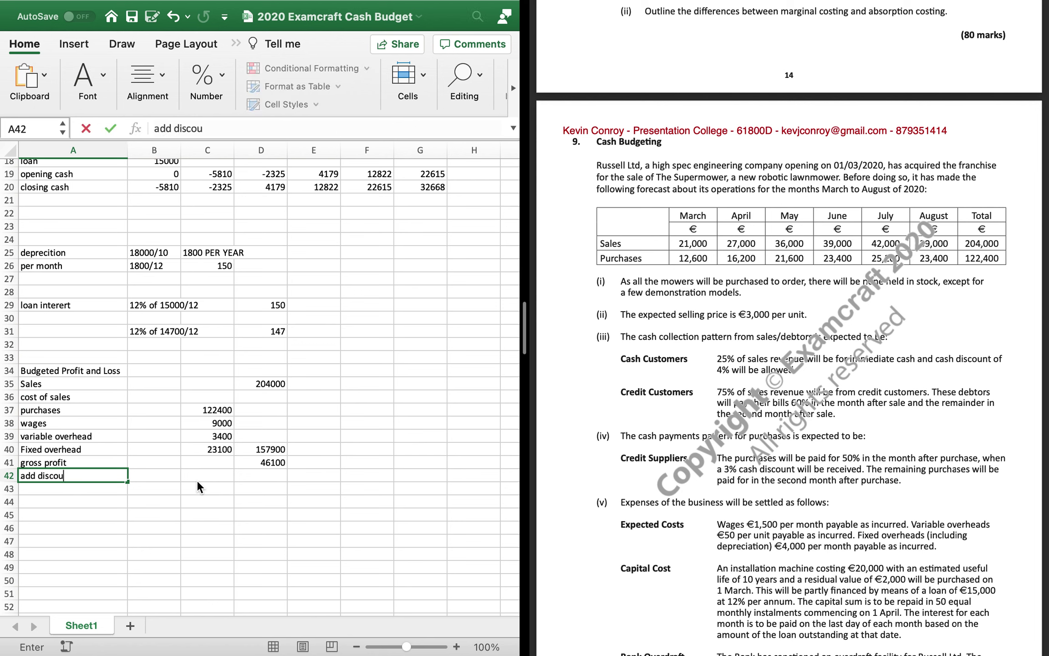
{"action": "type", "text": "nt"}
{"action": "key", "text": "Return"}
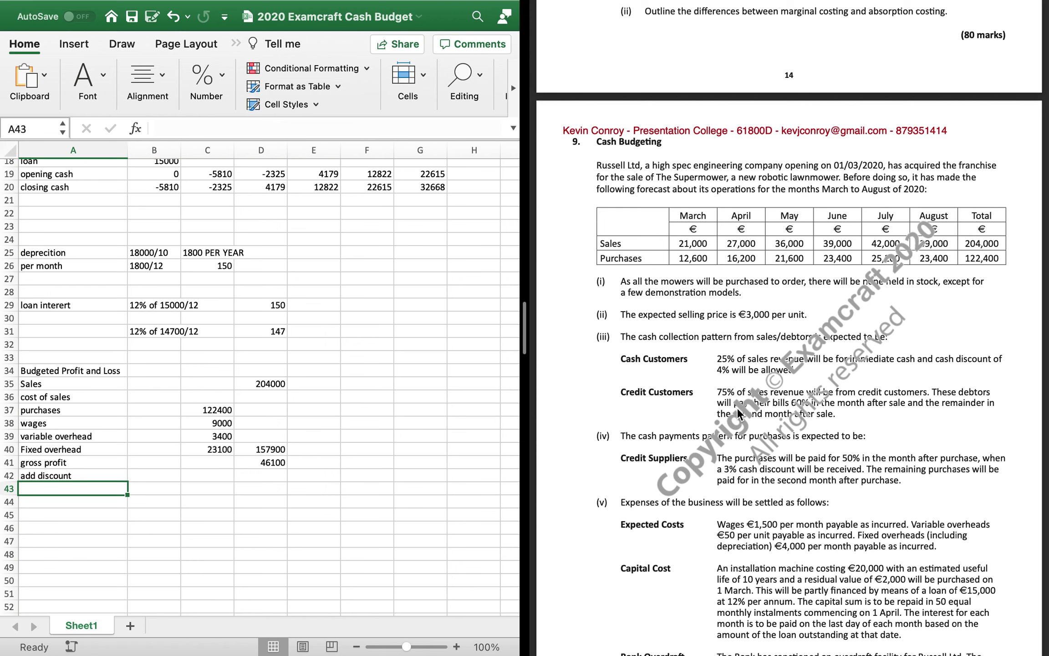
{"action": "left_click", "coordinate": [402, 476]}
{"action": "type", "text": "2"}
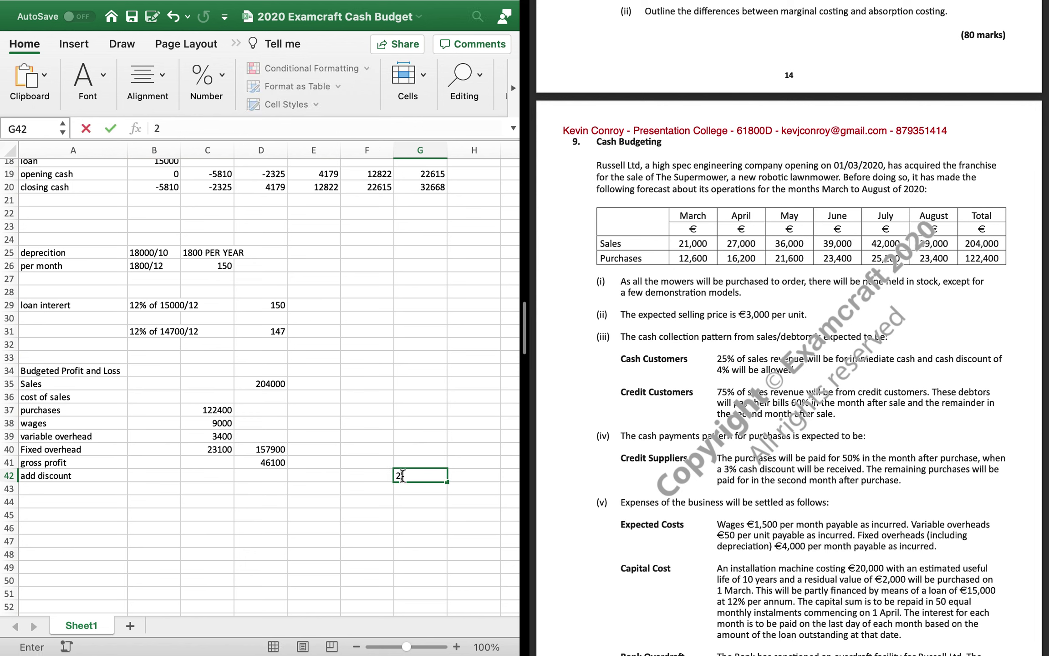
{"action": "key", "text": "BackSpace"}
{"action": "type", "text": "3% of (122400"}
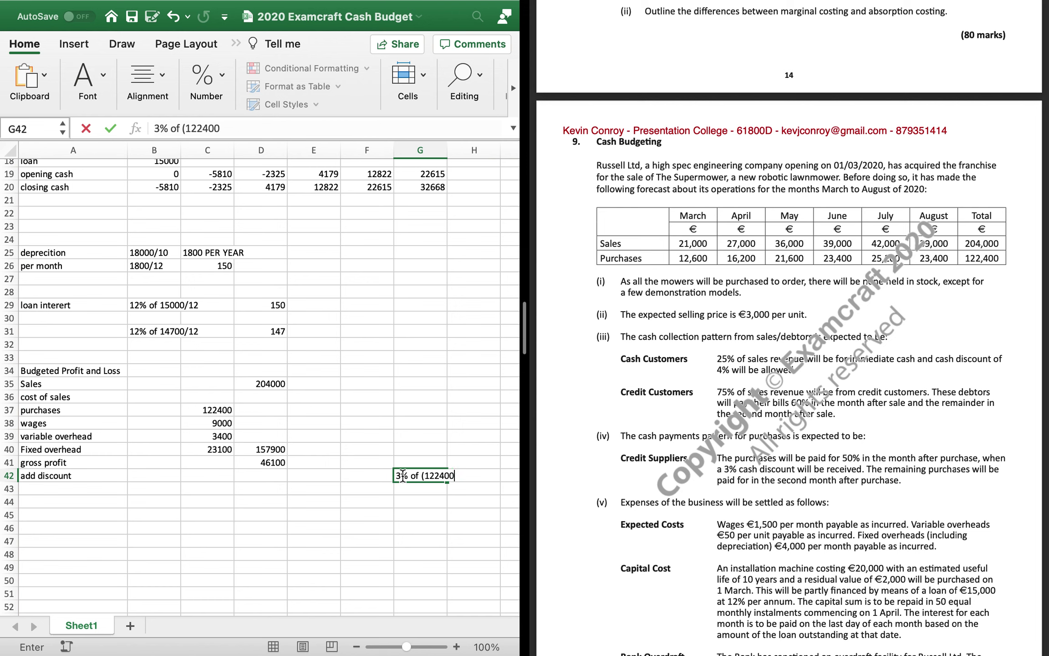
{"action": "type", "text": "-23400)"}
{"action": "left_click", "coordinate": [408, 476]}
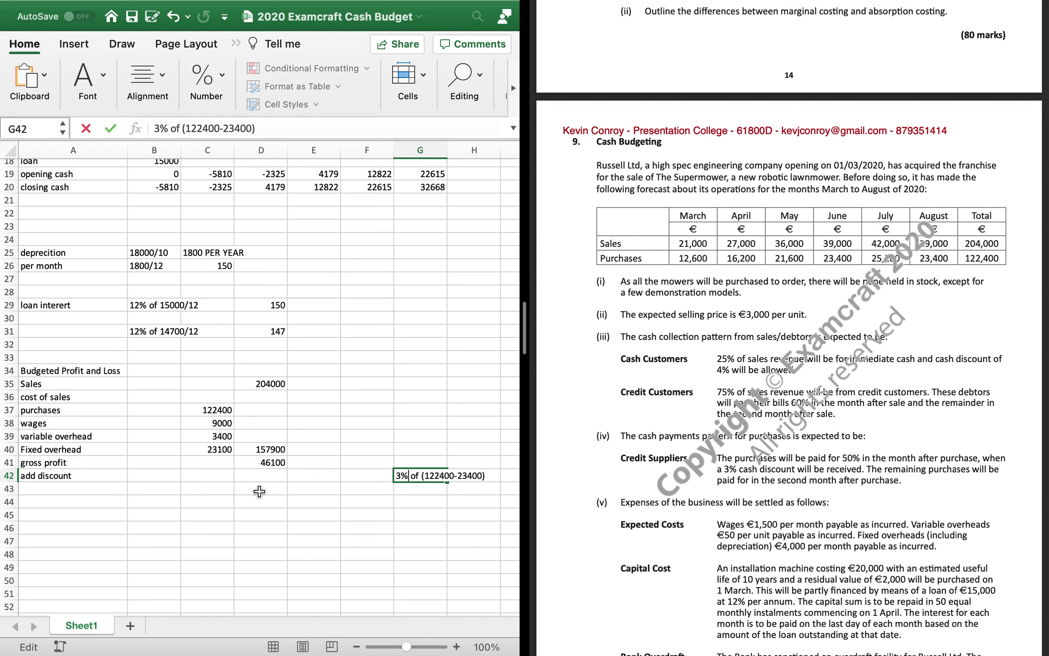
{"action": "key", "text": "Right"}
{"action": "key", "text": "Right"}
{"action": "key", "text": "Right"}
{"action": "type", "text": "50%"}
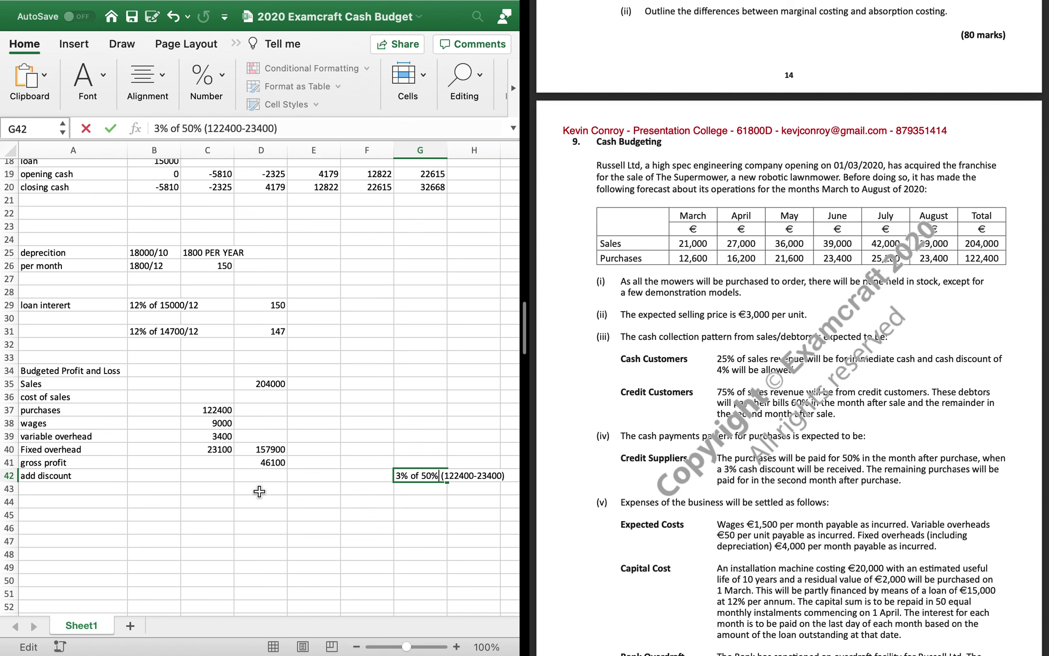
{"action": "key", "text": "Return"}
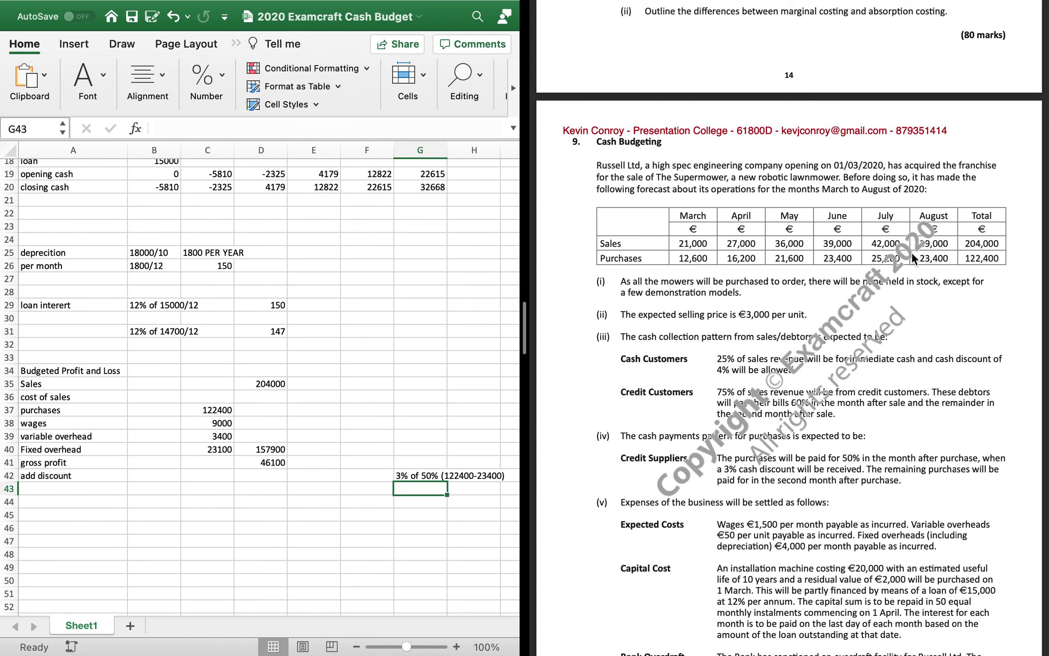
{"action": "type", "text": "=."}
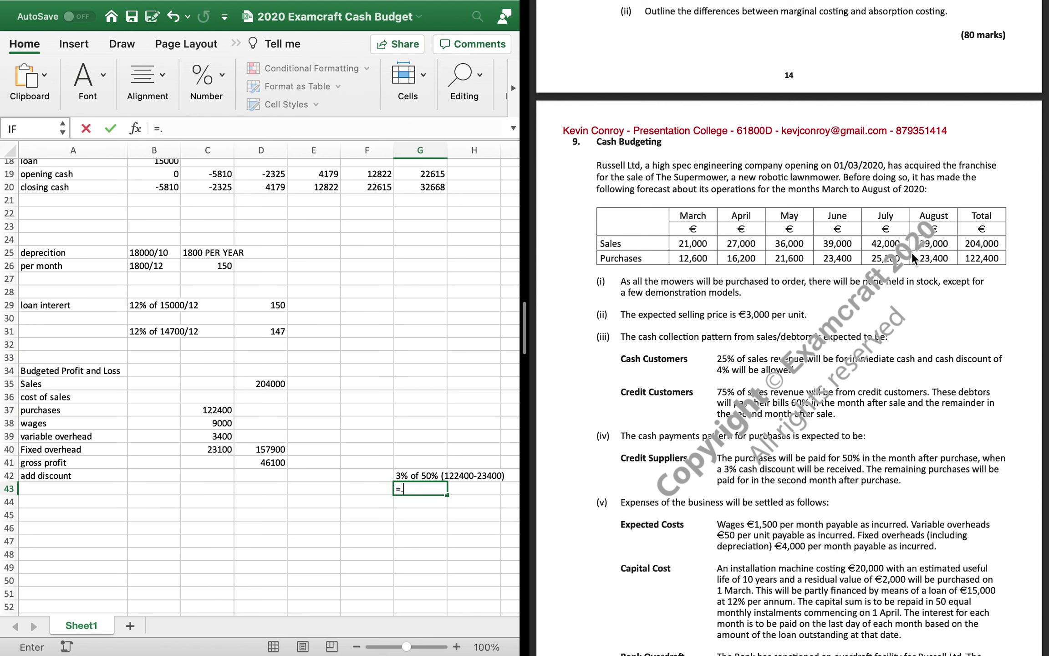
{"action": "type", "text": "03*.5*(122400-23400)"}
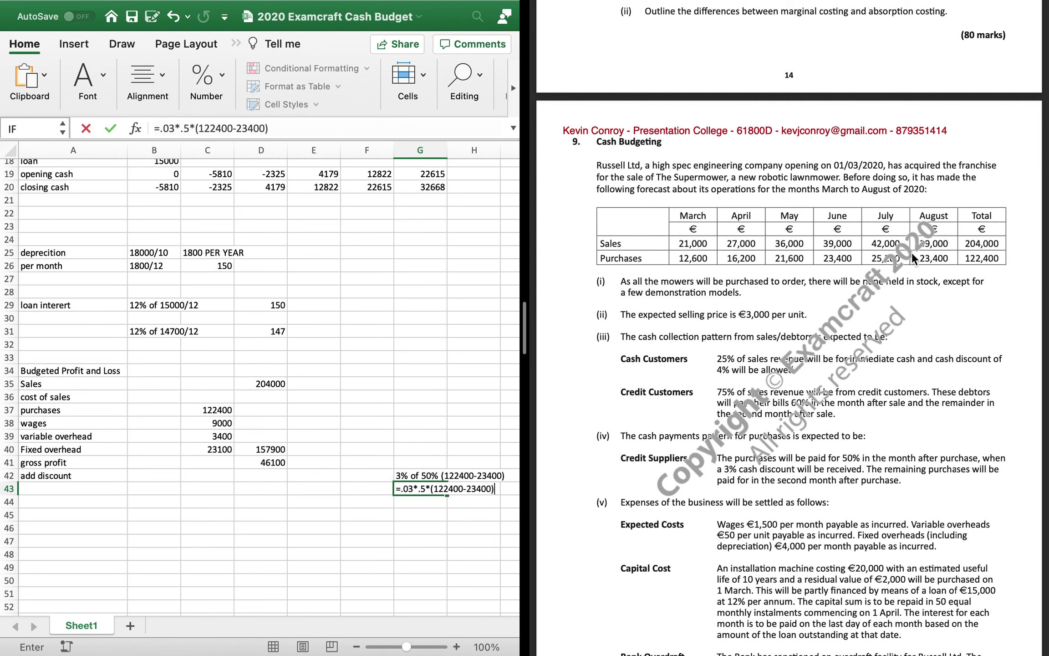
{"action": "key", "text": "Return"}
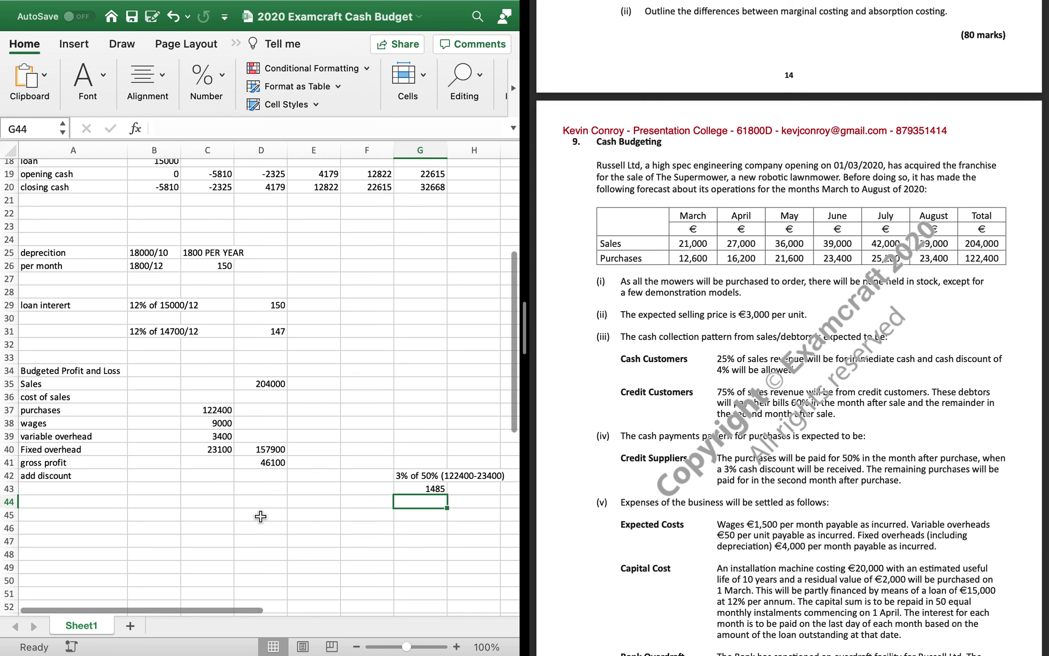
{"action": "left_click", "coordinate": [274, 474]}
{"action": "type", "text": "1485"}
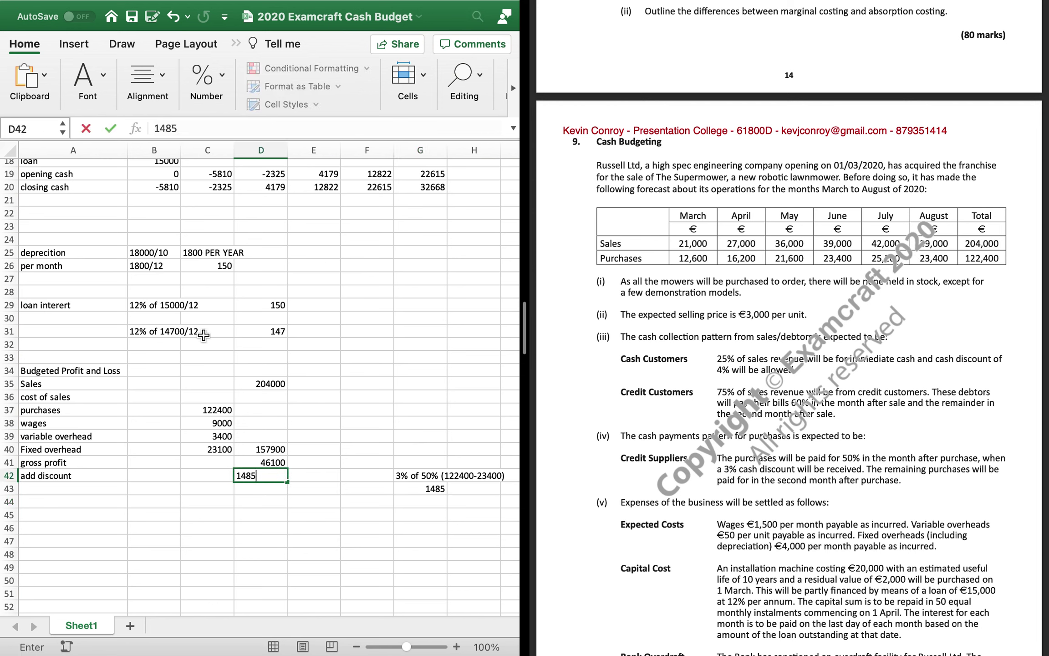
{"action": "key", "text": "Return"}
Add the gross profit and discount in D43 with a SUM of D41:D42
{"action": "type", "text": "=sum("}
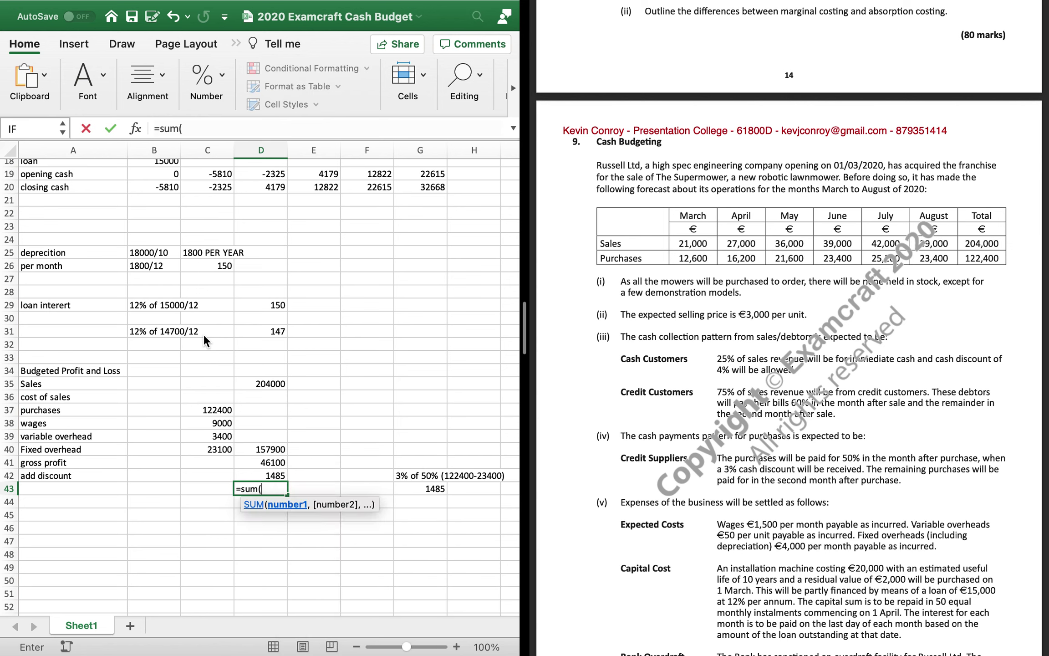
{"action": "key", "text": "Up"}
{"action": "key", "text": "shift+Up"}
{"action": "key", "text": "Return"}
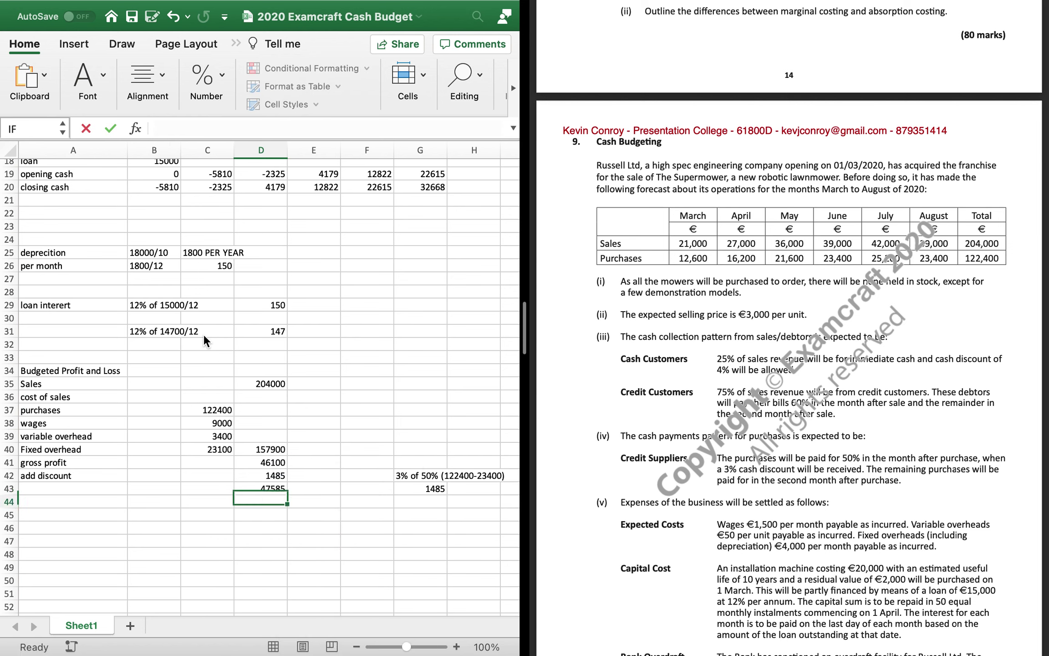
Underline the figures in C40:D40 and the discount figure in D42
{"action": "key", "text": "Up"}
{"action": "key", "text": "Up"}
{"action": "key", "text": "Up"}
{"action": "key", "text": "Up"}
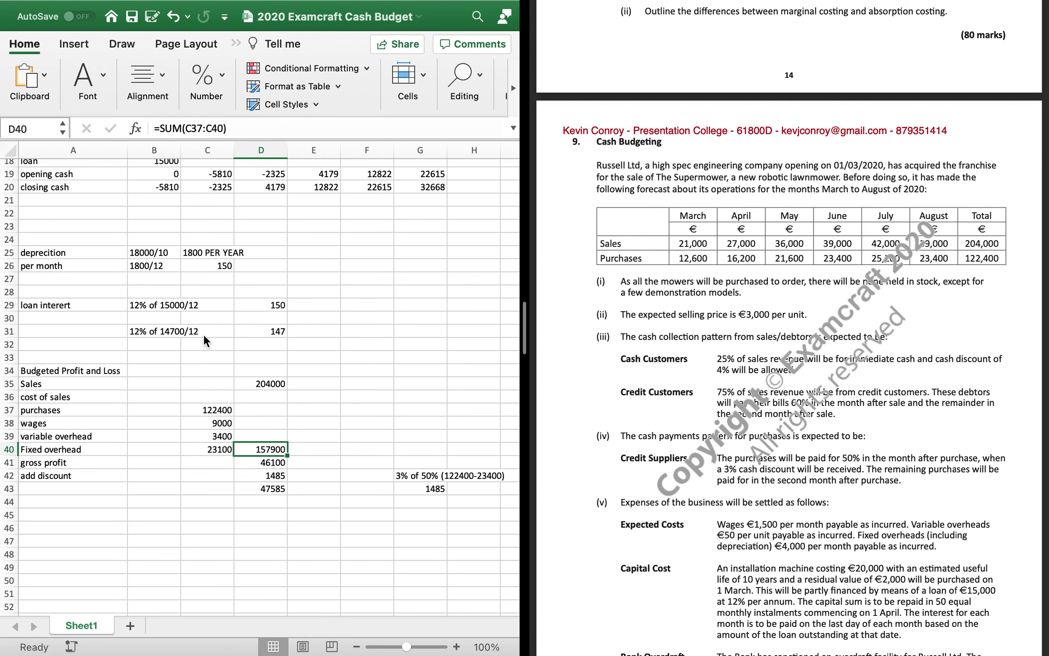
{"action": "key", "text": "shift+Left"}
{"action": "key", "text": "super+u"}
{"action": "key", "text": "Down"}
{"action": "key", "text": "Down"}
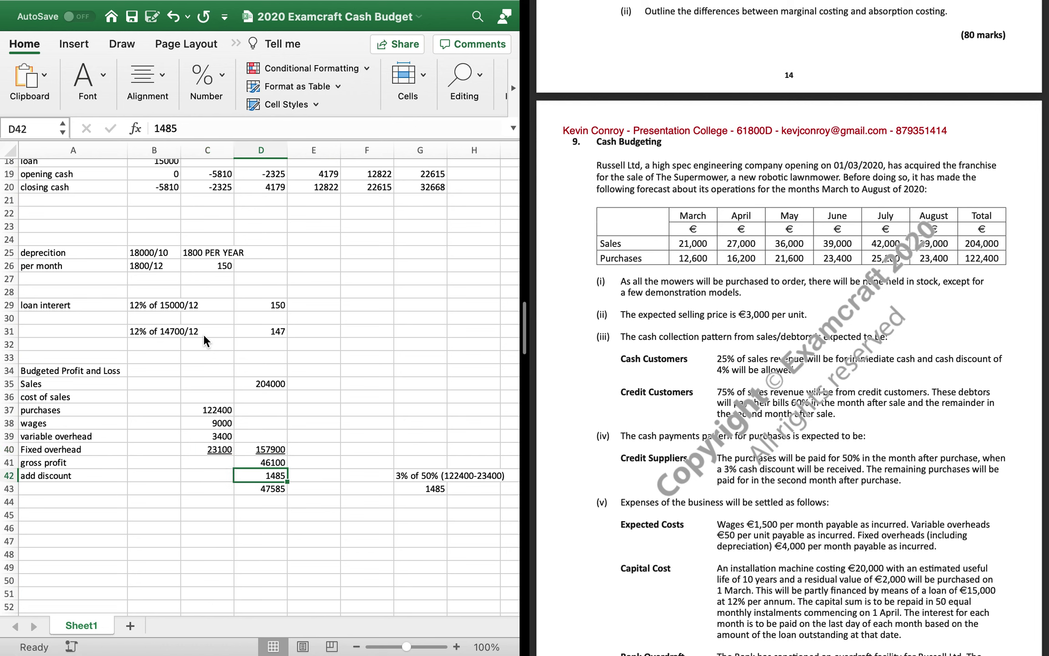
{"action": "key", "text": "super+u"}
Enter the heading less expenses in A44
{"action": "key", "text": "Down"}
{"action": "key", "text": "Left"}
{"action": "key", "text": "Left"}
{"action": "key", "text": "Down"}
{"action": "key", "text": "Down"}
{"action": "key", "text": "Left"}
{"action": "key", "text": "Up"}
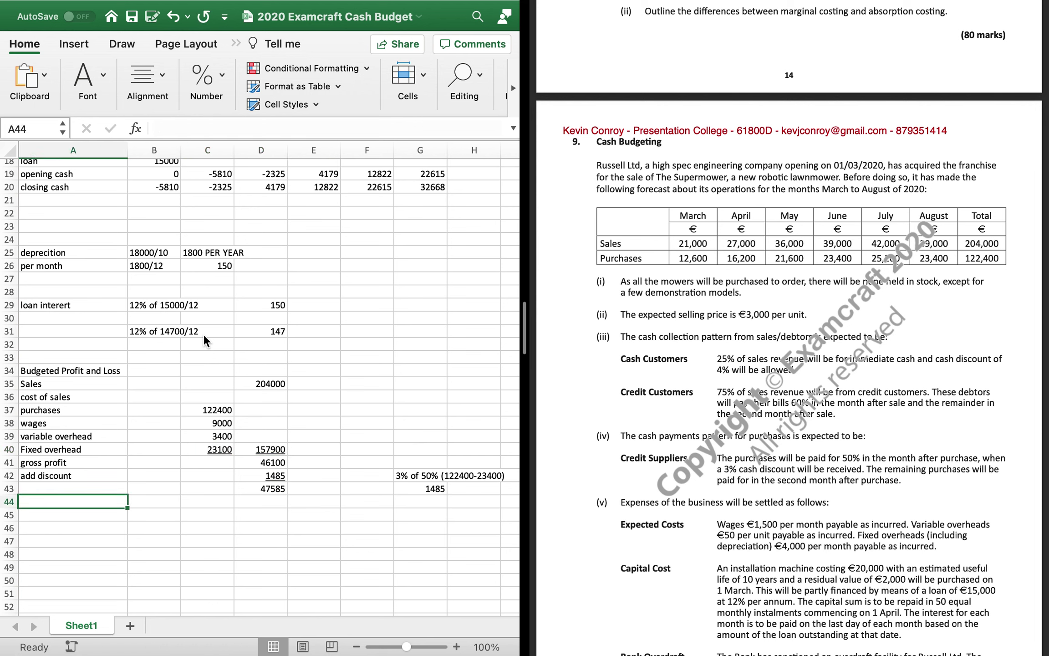
{"action": "type", "text": "less expenses"}
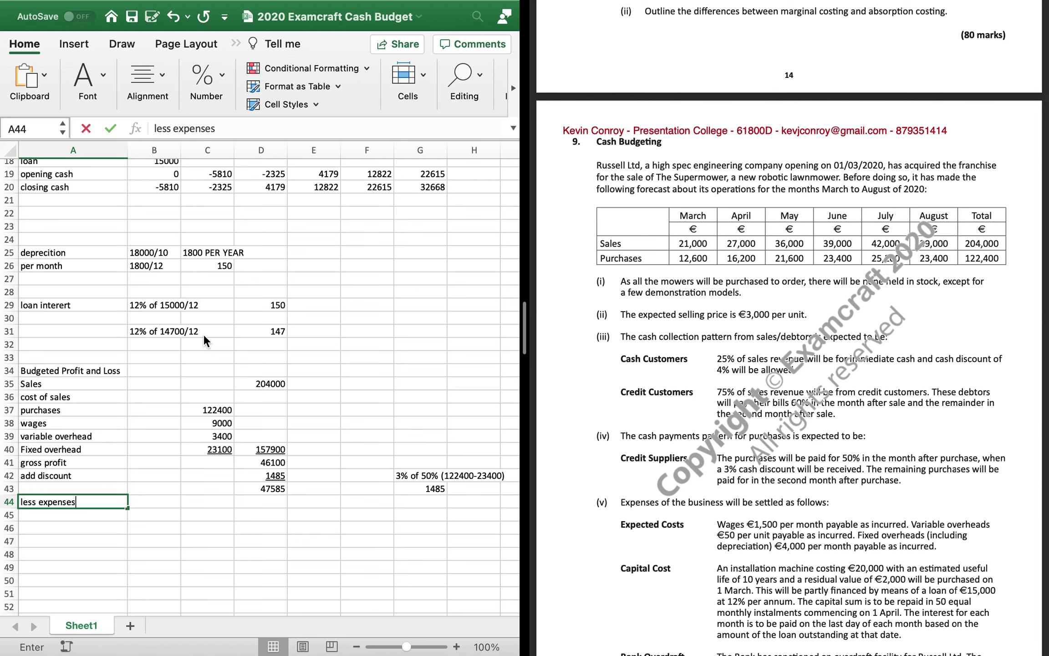
{"action": "key", "text": "Return"}
Label the two expense rows depreciation in A45 and discount allowed in A46
{"action": "type", "text": "d"}
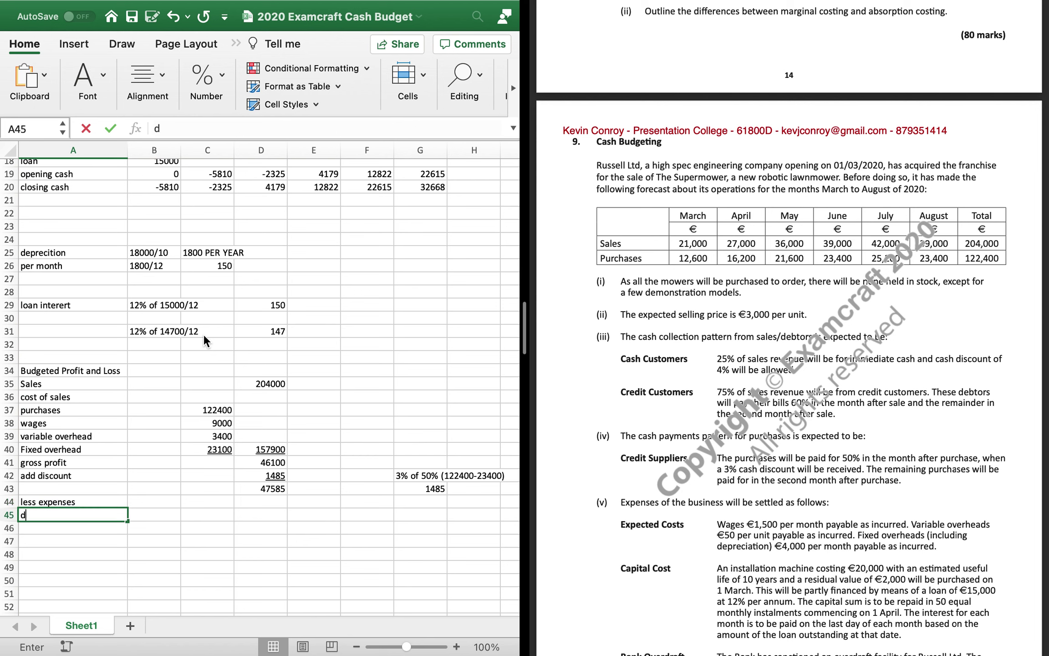
{"action": "type", "text": "epreciation"}
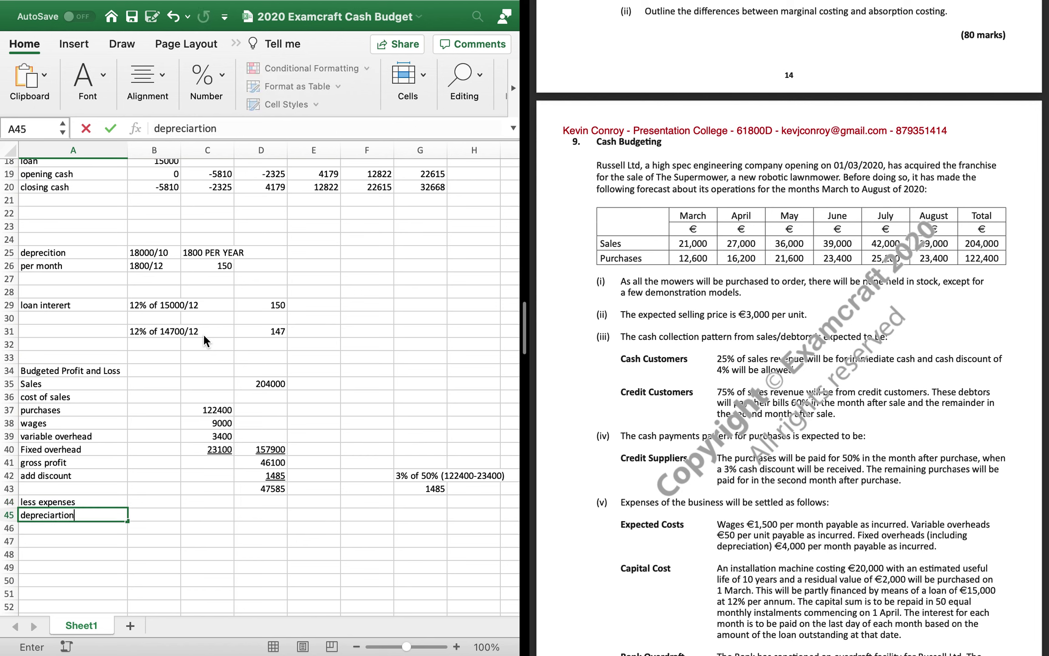
{"action": "key", "text": "BackSpace"}
{"action": "key", "text": "BackSpace"}
{"action": "key", "text": "BackSpace"}
{"action": "key", "text": "BackSpace"}
{"action": "type", "text": "tion"}
{"action": "key", "text": "Return"}
{"action": "type", "text": "discount allowed"}
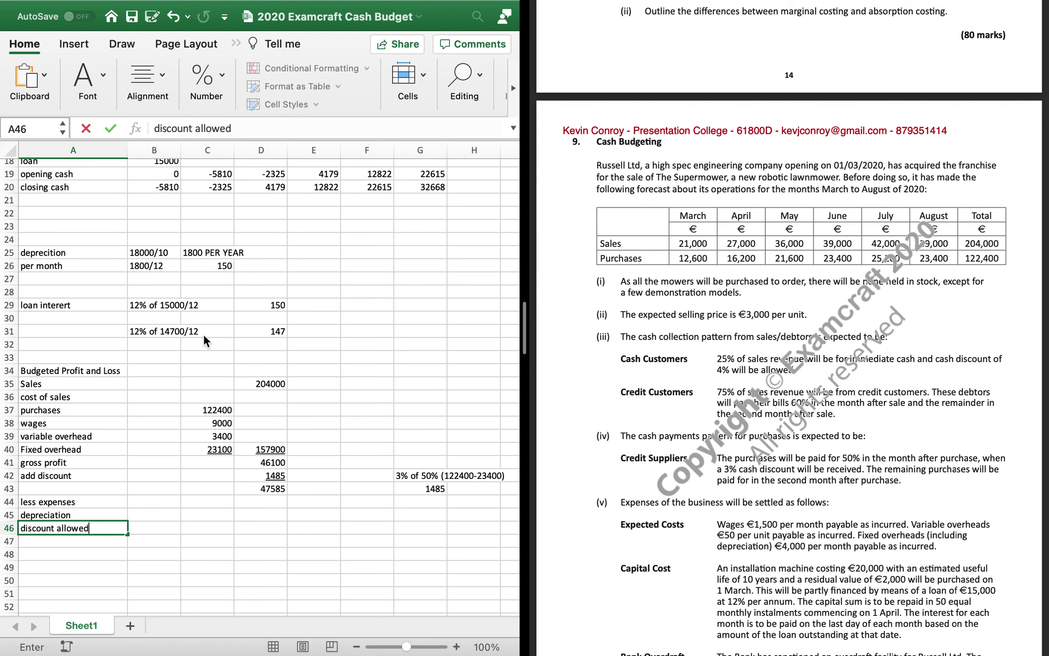
Calculate six months' depreciation in C45 with the formula =150*6
{"action": "scroll", "coordinate": [250, 363], "scroll_direction": "up", "scroll_amount": 3}
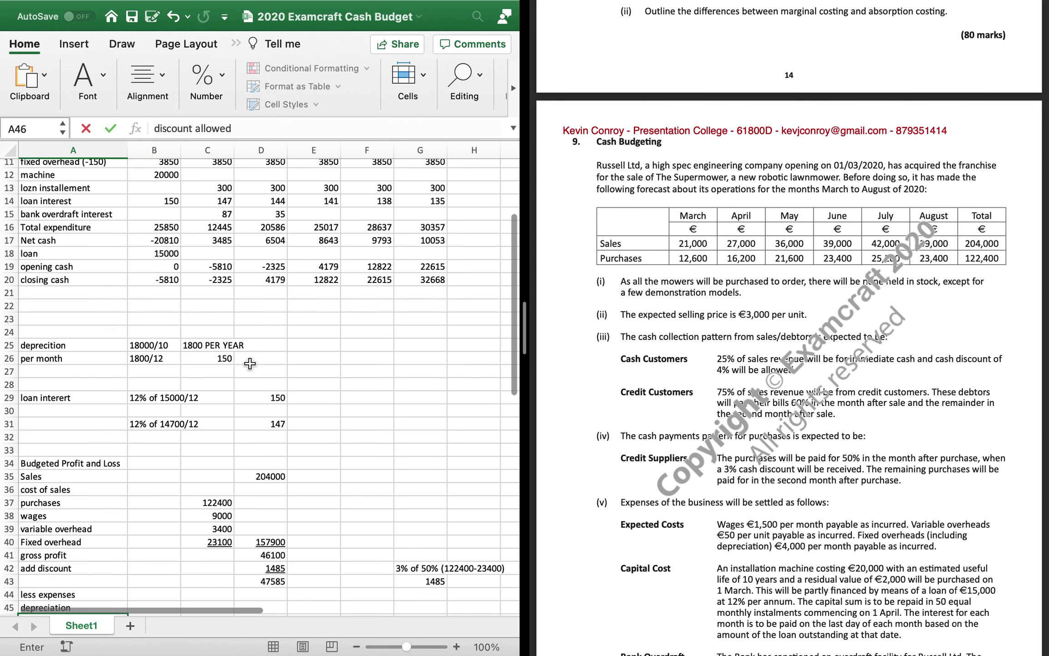
{"action": "scroll", "coordinate": [157, 472], "scroll_direction": "down", "scroll_amount": 5}
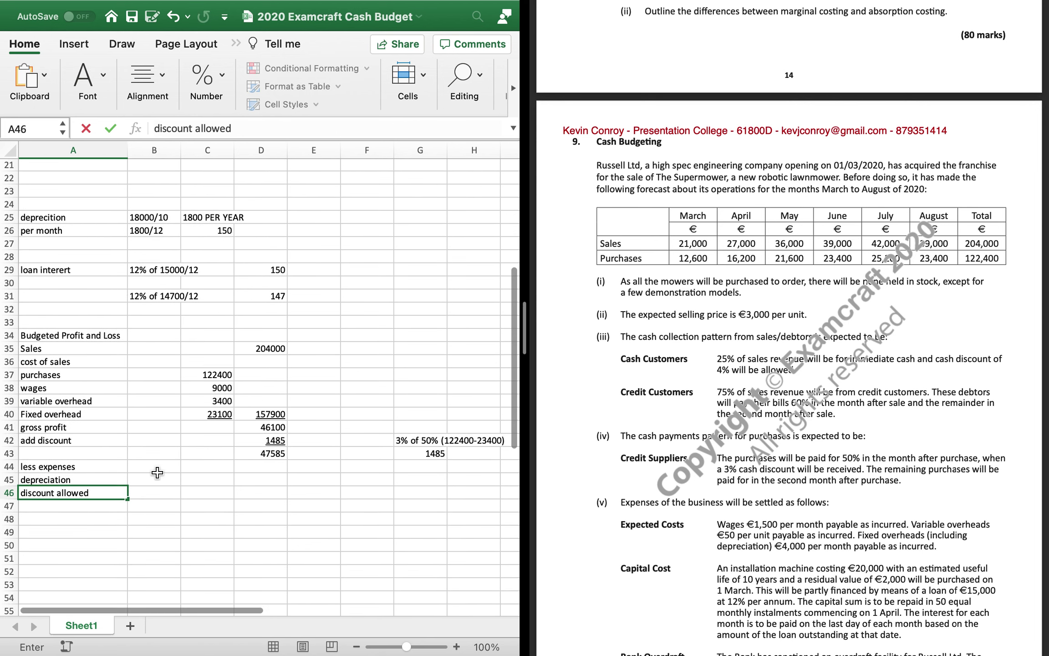
{"action": "scroll", "coordinate": [157, 472], "scroll_direction": "up", "scroll_amount": 1}
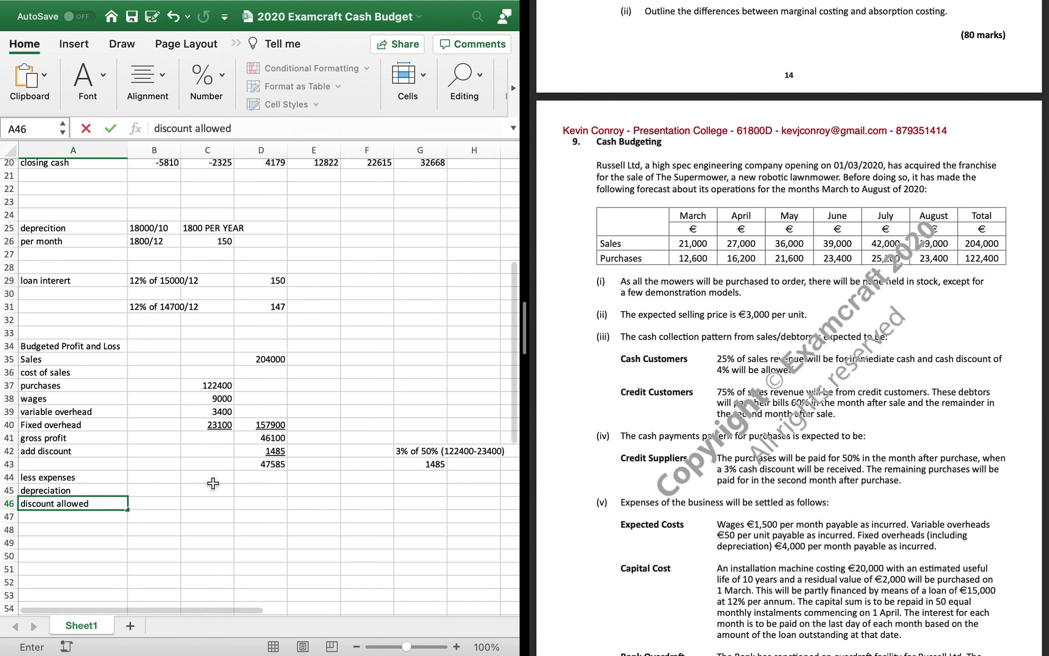
{"action": "left_click", "coordinate": [210, 489]}
{"action": "type", "text": "=150"}
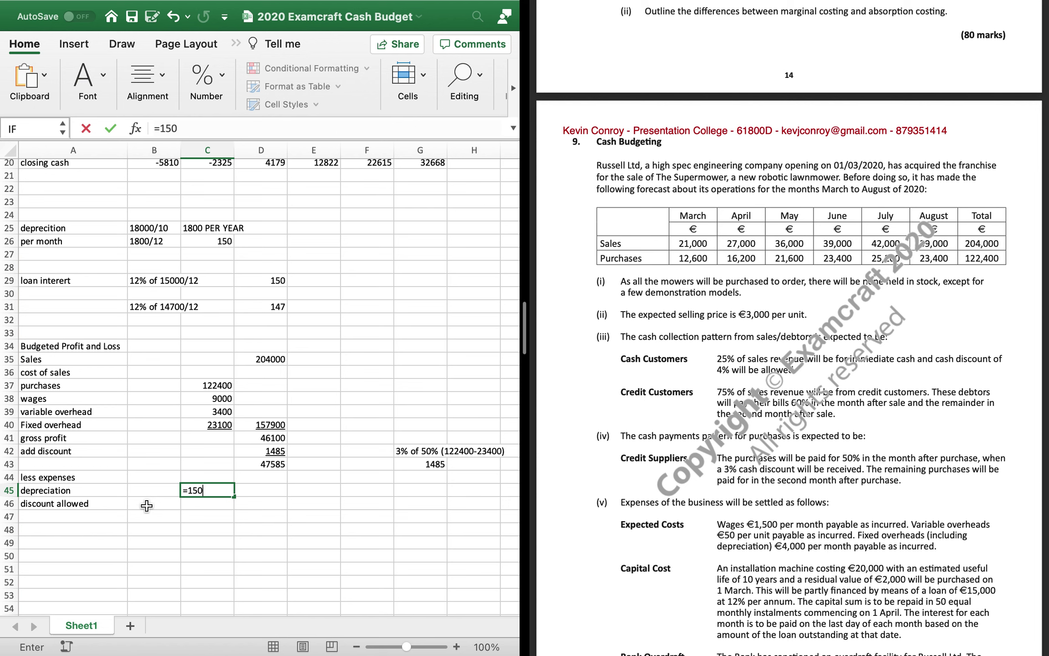
{"action": "type", "text": "*6"}
{"action": "key", "text": "Return"}
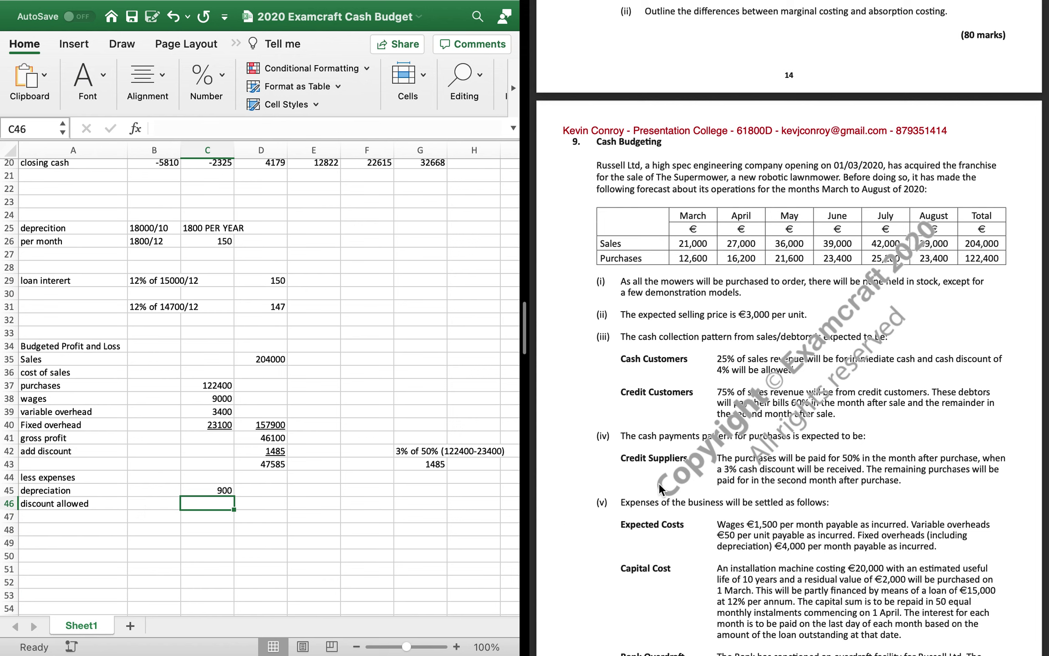
Write the discount allowed working 4% of 25%204000 as a text note in G46
{"action": "left_click", "coordinate": [420, 502]}
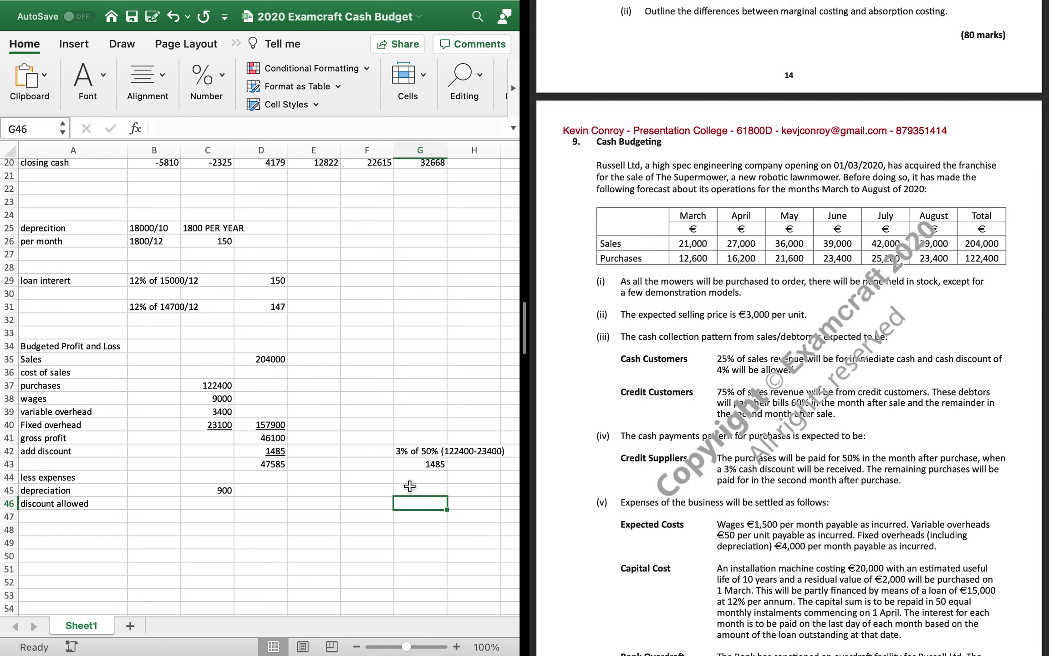
{"action": "type", "text": "4% of 2"}
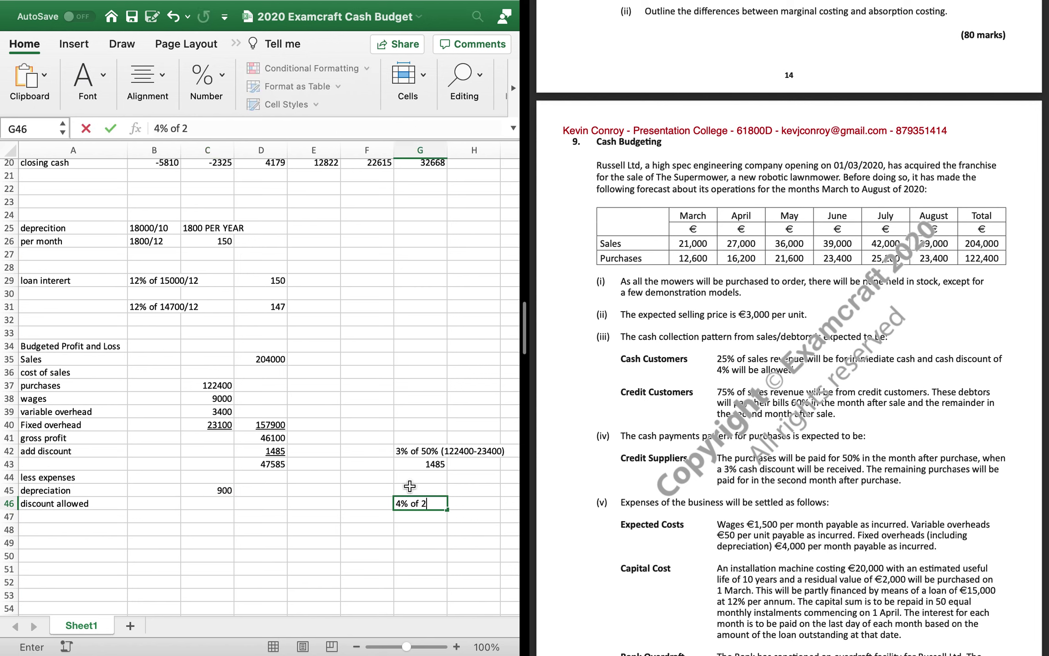
{"action": "type", "text": "5%204000"}
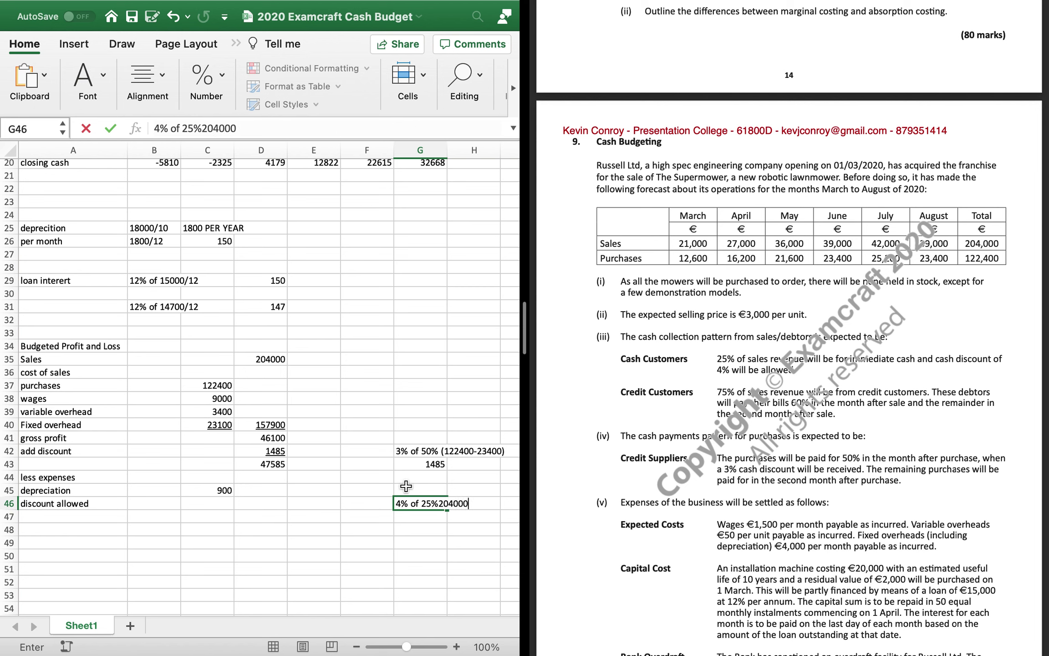
{"action": "key", "text": "Return"}
Calculate the discount allowed in C46 with the formula =.04*.25*204000
{"action": "left_click", "coordinate": [222, 503]}
{"action": "type", "text": "text\"=.04*\""}
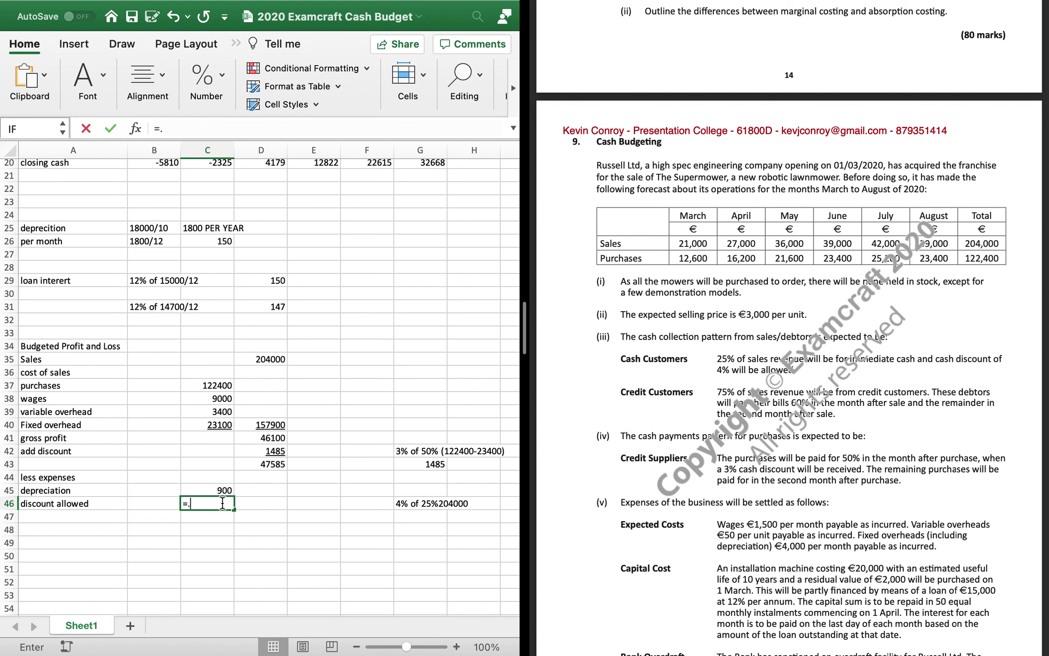
{"action": "type", "text": ".25"}
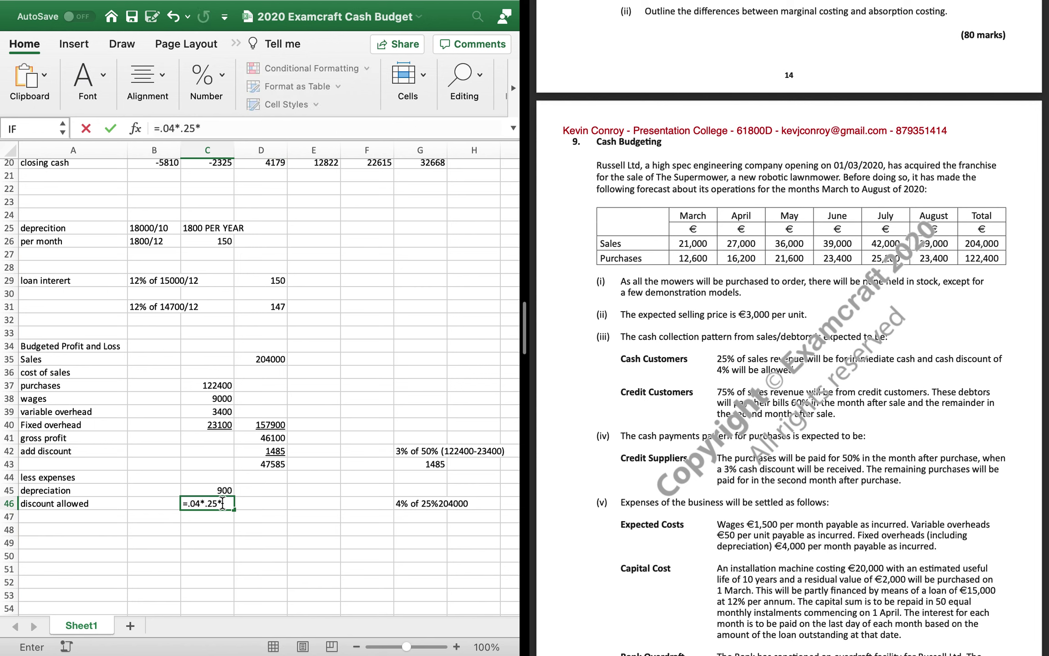
{"action": "type", "text": "*204000"}
{"action": "key", "text": "Return"}
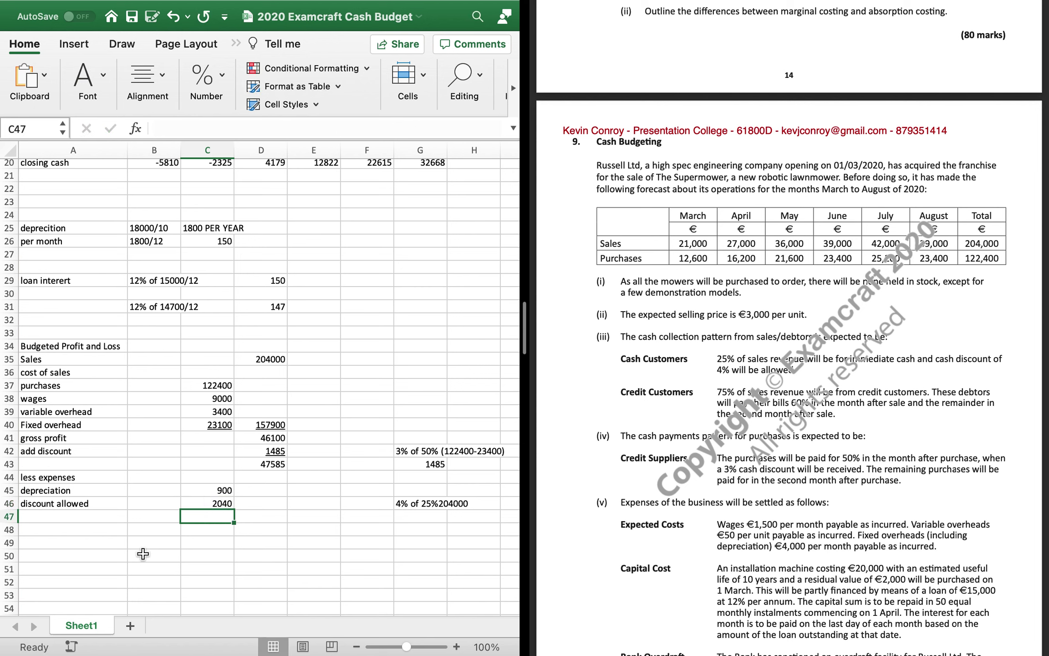
Enter the expenses total 2940 in D46, beside the discount allowed figure
{"action": "key", "text": "Up"}
{"action": "key", "text": "Right"}
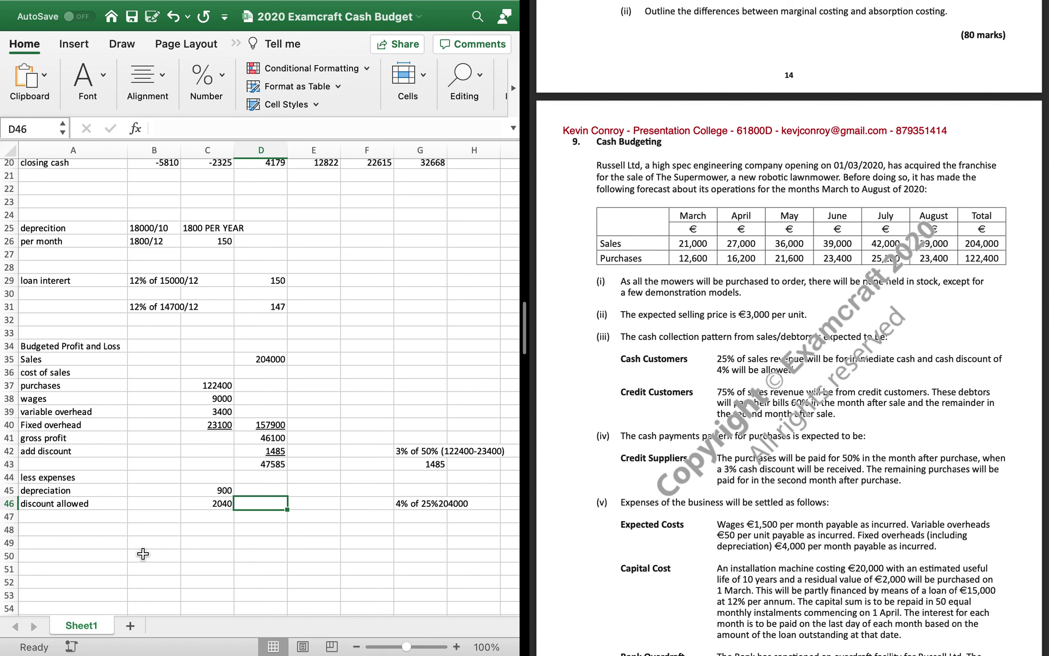
{"action": "type", "text": "2940"}
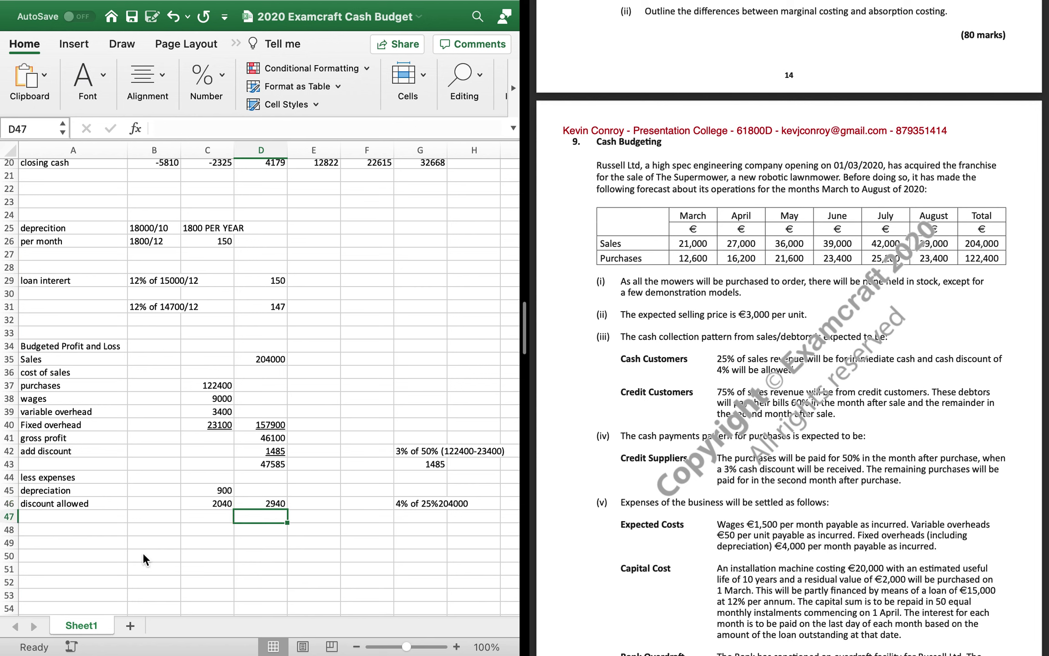
Subtract the total expenses from the D43 subtotal in D47 with the formula =D43-D46
{"action": "type", "text": "="}
{"action": "key", "text": "Up"}
{"action": "key", "text": "Up"}
{"action": "key", "text": "Up"}
{"action": "key", "text": "Up"}
{"action": "type", "text": "-"}
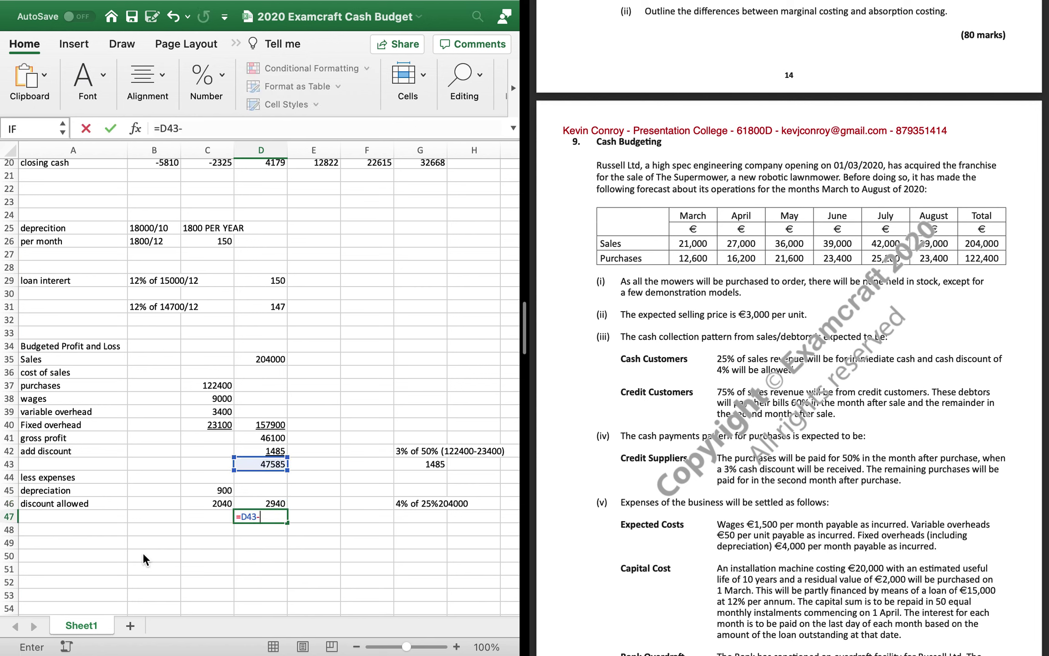
{"action": "key", "text": "Up"}
{"action": "key", "text": "Return"}
Underline the discount allowed figure and the expenses total in C46:D46
{"action": "key", "text": "Up"}
{"action": "key", "text": "Up"}
{"action": "key", "text": "shift+Left"}
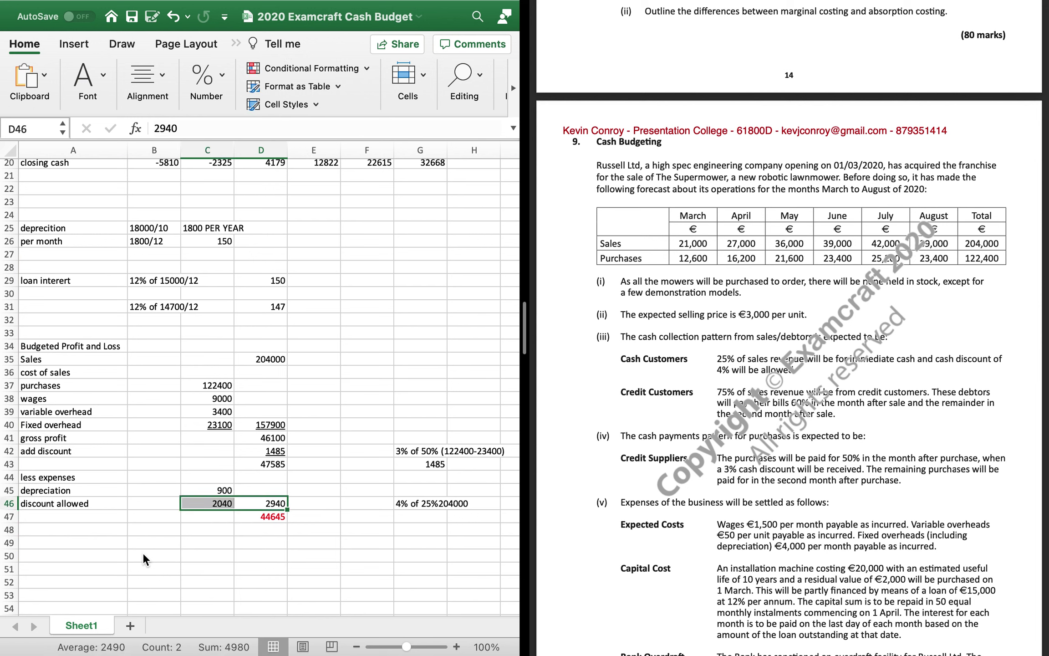
{"action": "key", "text": "super+u"}
Set the font colour of the figure in D47 to black
{"action": "key", "text": "Down"}
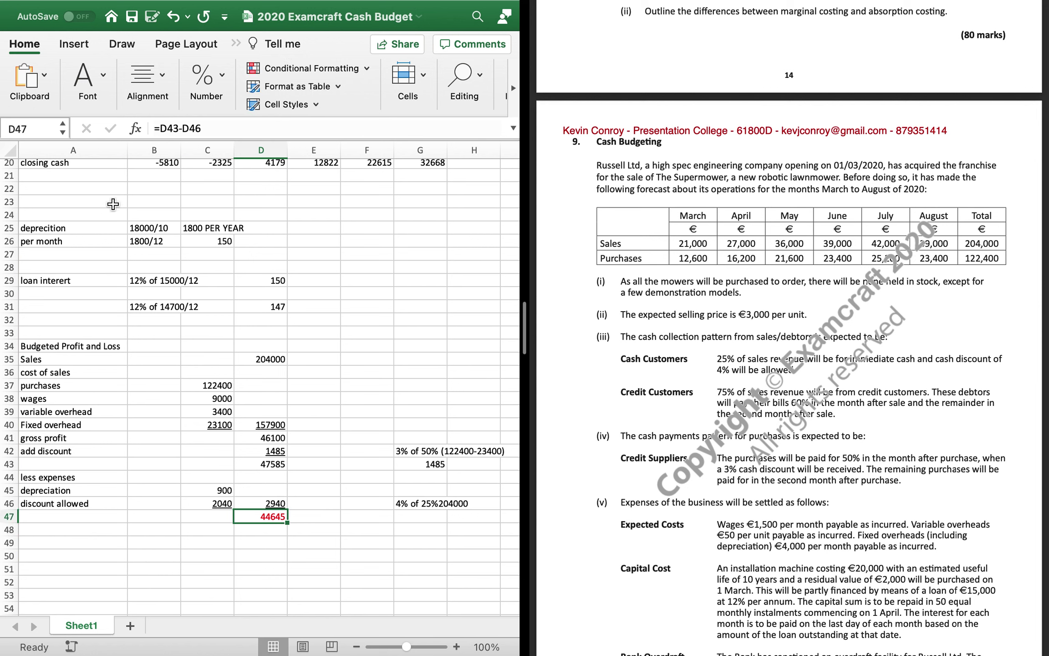
{"action": "left_click", "coordinate": [91, 80]}
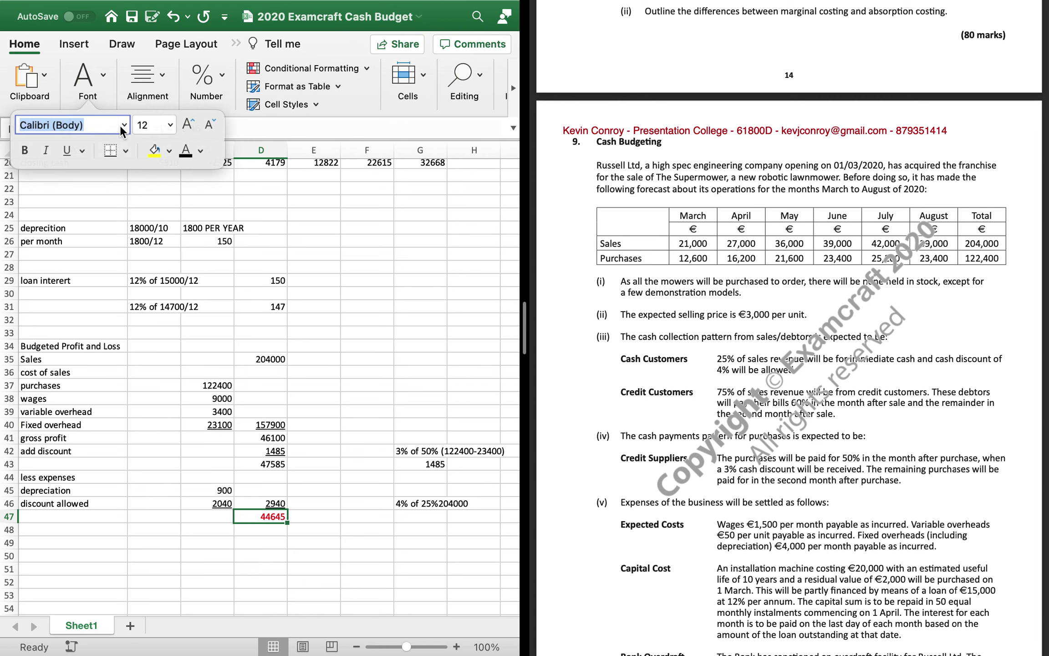
{"action": "left_click", "coordinate": [183, 148]}
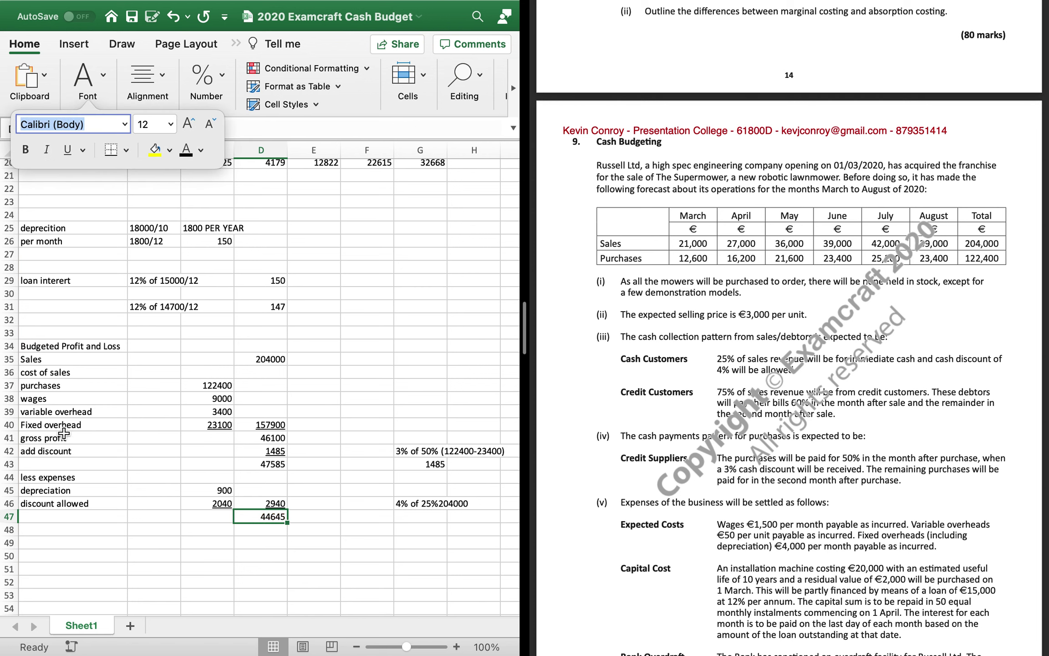
Label row 47 as Net profit in A47
{"action": "left_click", "coordinate": [66, 516]}
{"action": "type", "text": "Ne"}
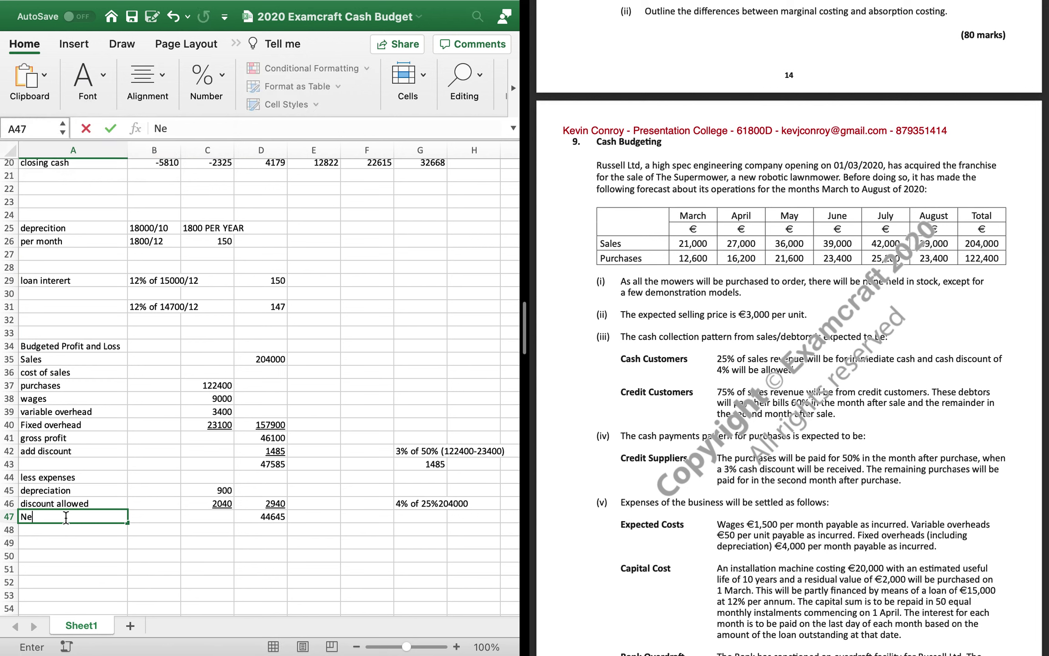
{"action": "type", "text": "t profit"}
{"action": "key", "text": "Return"}
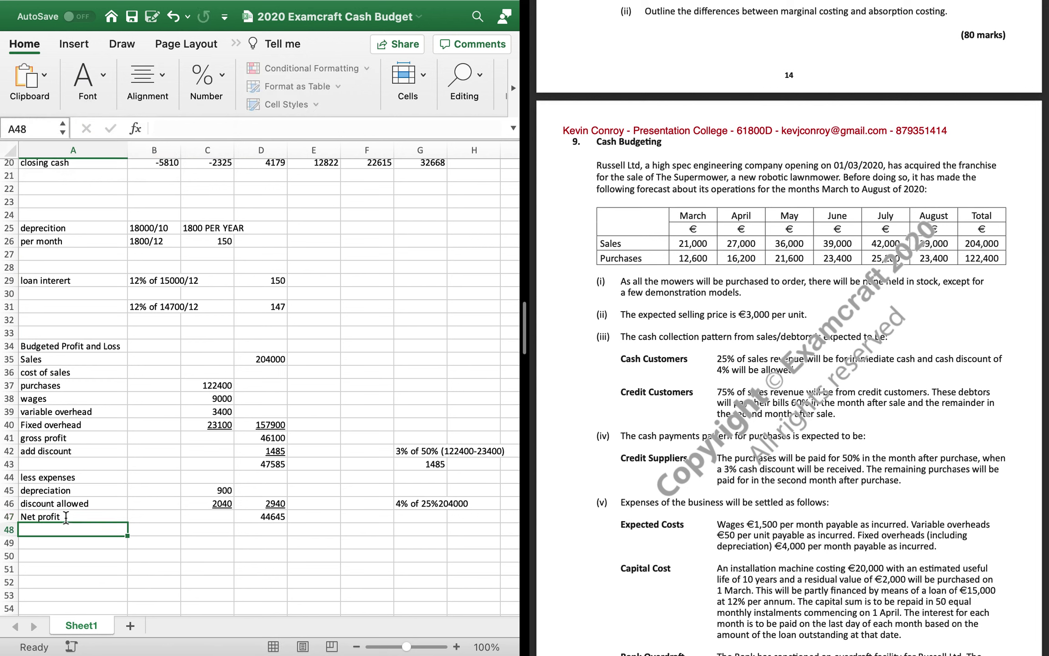
Label row 48 of the profit and loss account as less interest in A48
{"action": "type", "text": "less in"}
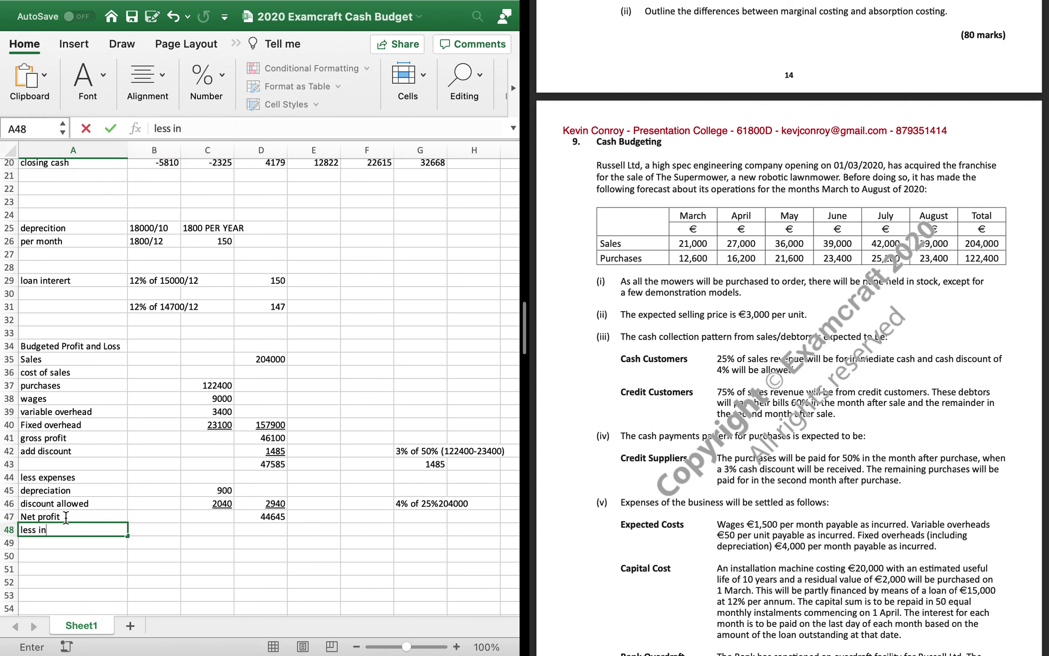
{"action": "type", "text": "terest"}
Total the loan interest row of the cash budget in H14 with the formula =sum(B14:G14)
{"action": "scroll", "coordinate": [191, 417], "scroll_direction": "up", "scroll_amount": 5}
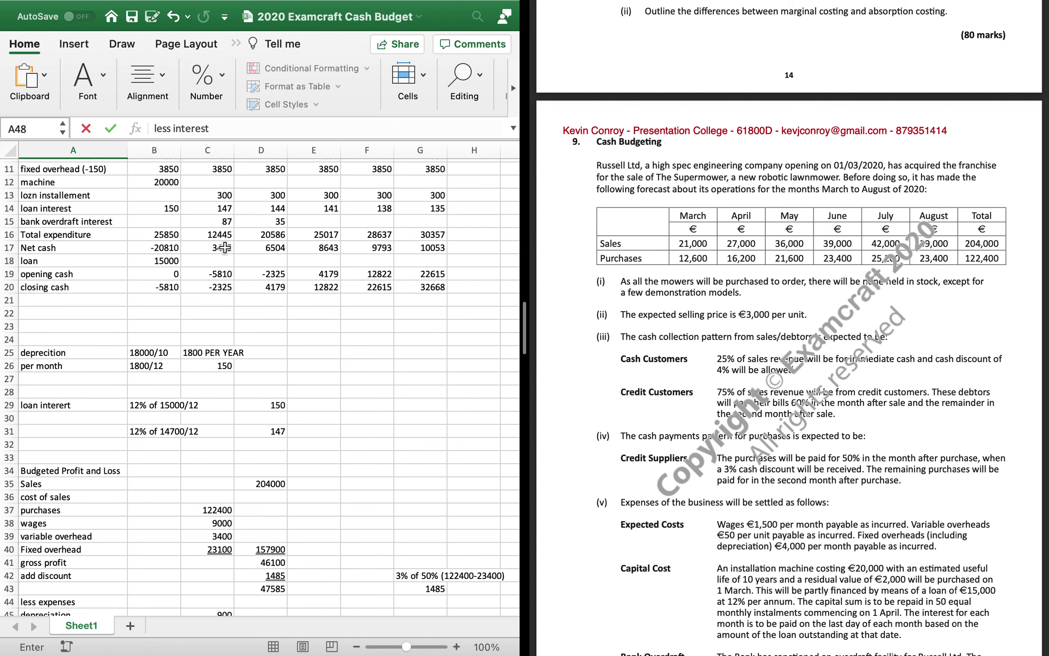
{"action": "left_click", "coordinate": [474, 211]}
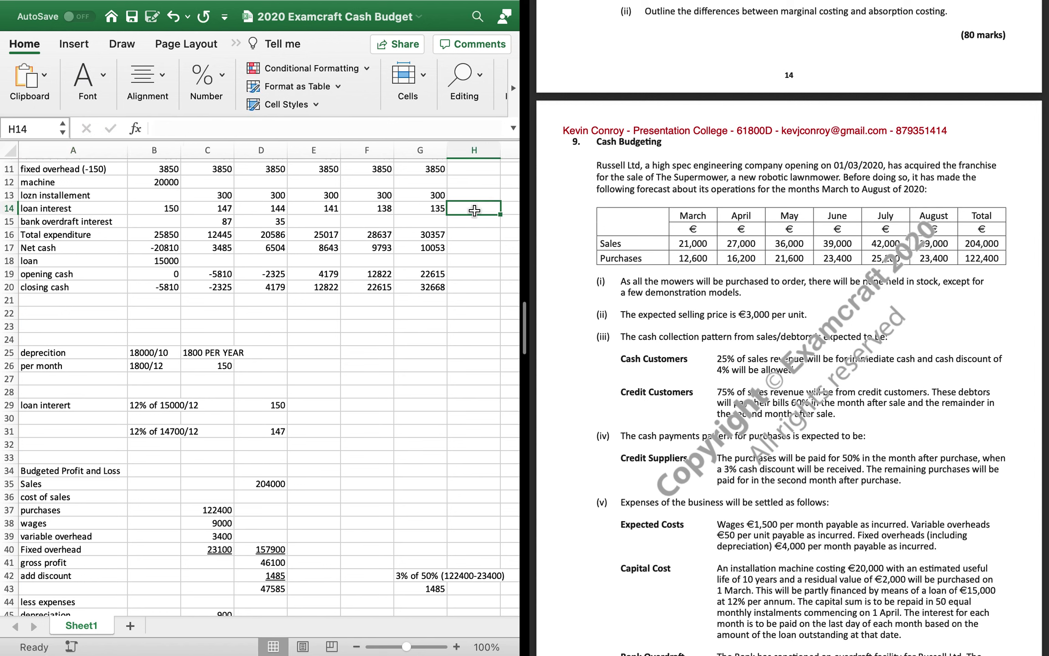
{"action": "type", "text": "=sum("}
{"action": "key", "text": "Left"}
{"action": "key", "text": "shift+Left"}
{"action": "key", "text": "shift+Left"}
{"action": "key", "text": "shift+Left"}
{"action": "key", "text": "shift+Left"}
{"action": "key", "text": "shift+Left"}
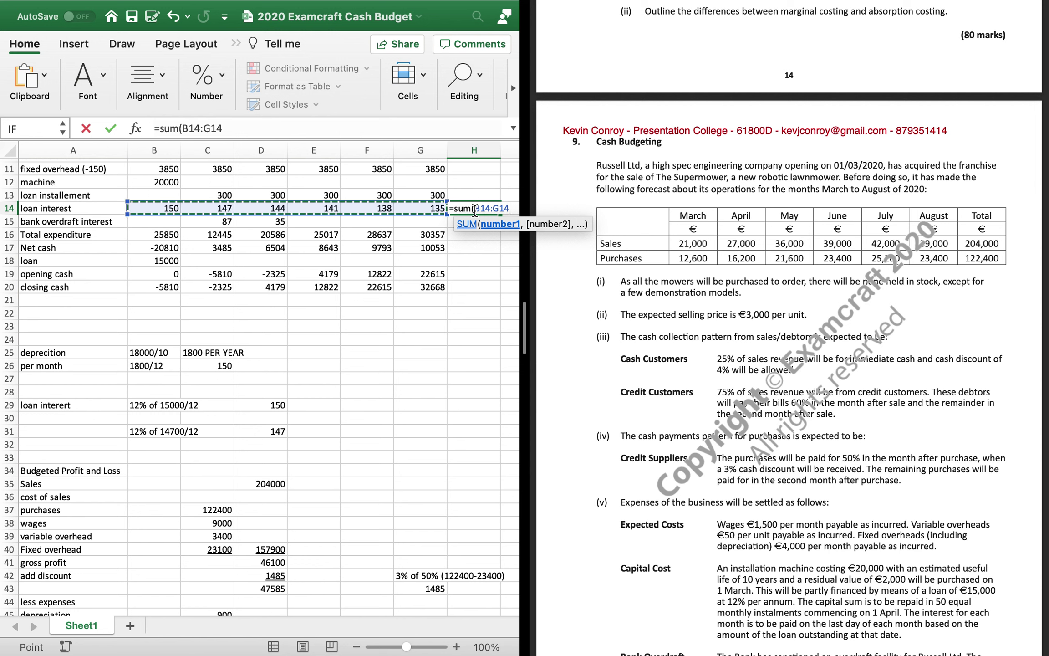
{"action": "type", "text": ")"}
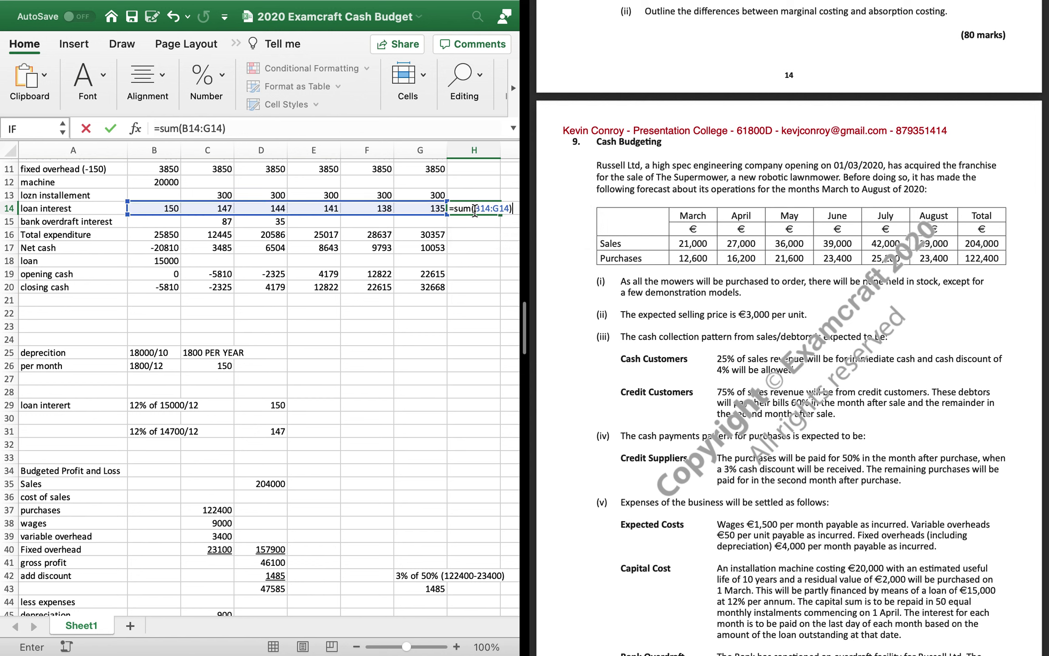
{"action": "key", "text": "Return"}
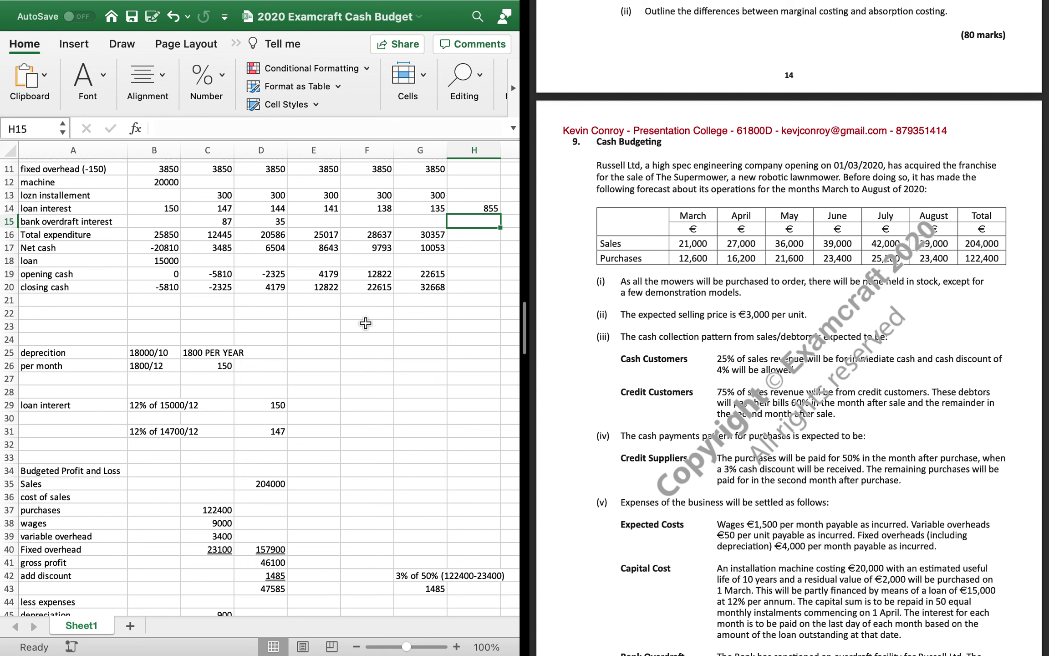
Enter the loan interest deduction of -855 in D48 beside less interest
{"action": "scroll", "coordinate": [365, 323], "scroll_direction": "down", "scroll_amount": 5}
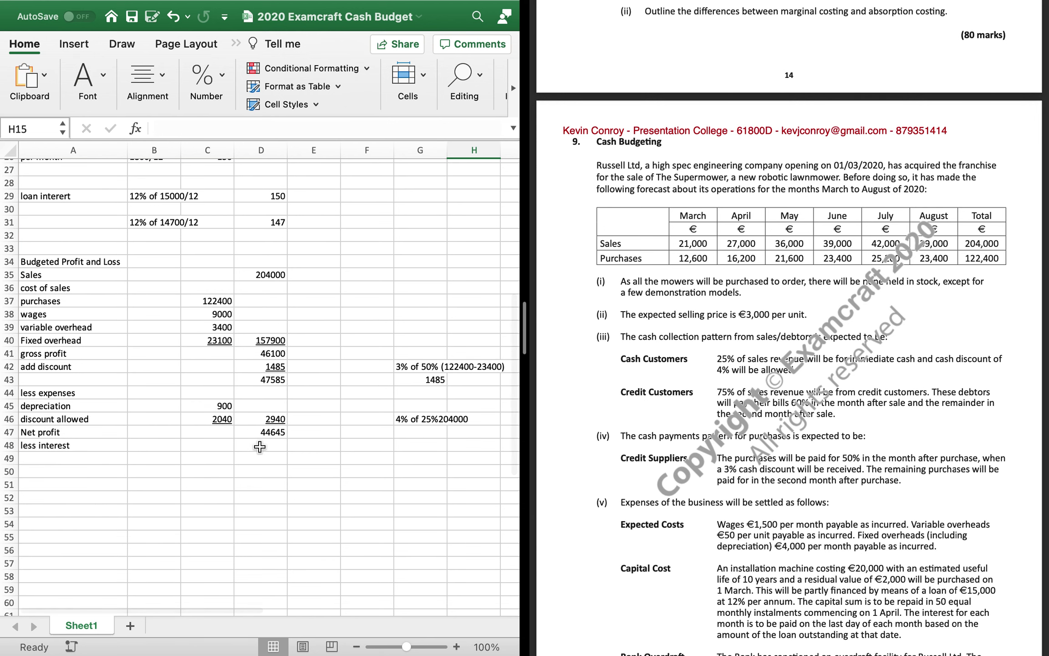
{"action": "left_click", "coordinate": [259, 447]}
{"action": "type", "text": "-8"}
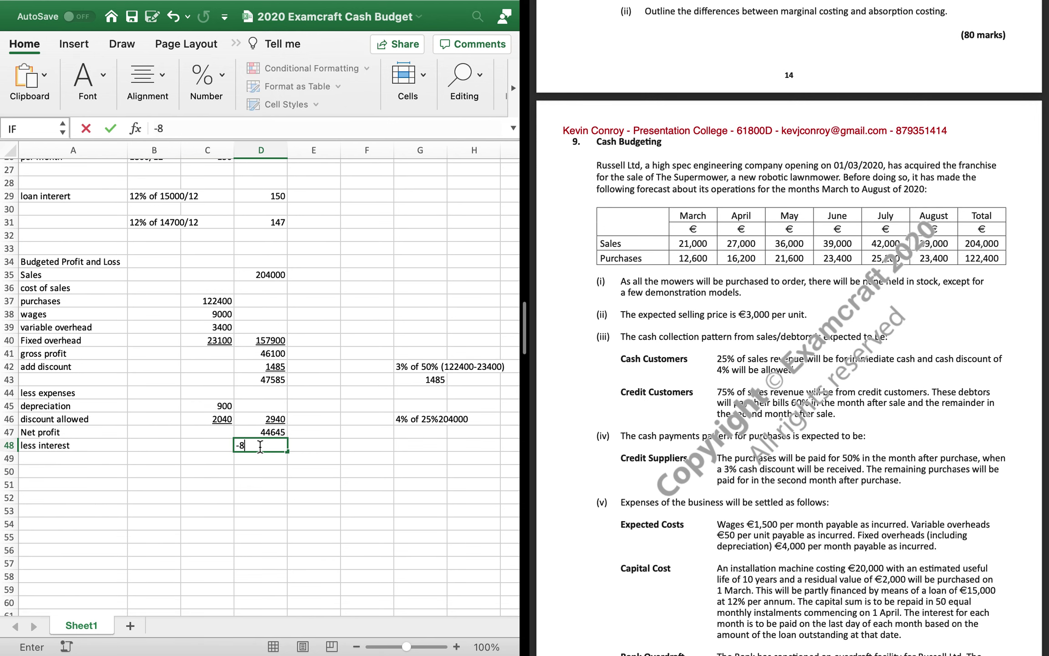
{"action": "type", "text": "55"}
{"action": "key", "text": "Return"}
Label row 49 as bank overdraft in A49
{"action": "key", "text": "Left"}
{"action": "key", "text": "Left"}
{"action": "key", "text": "Left"}
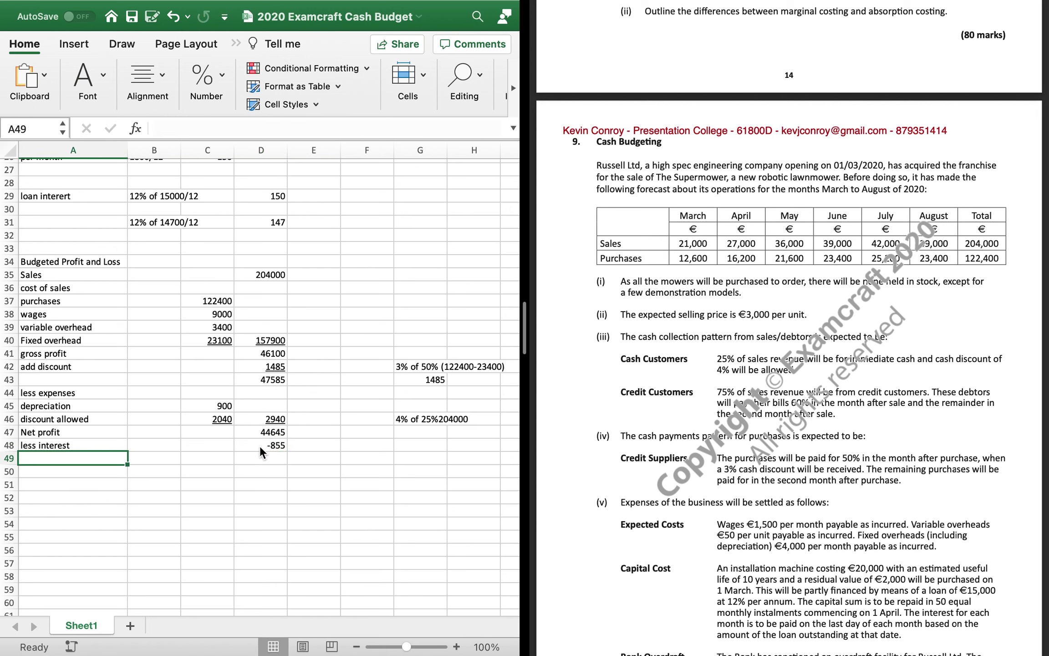
{"action": "type", "text": "bank "}
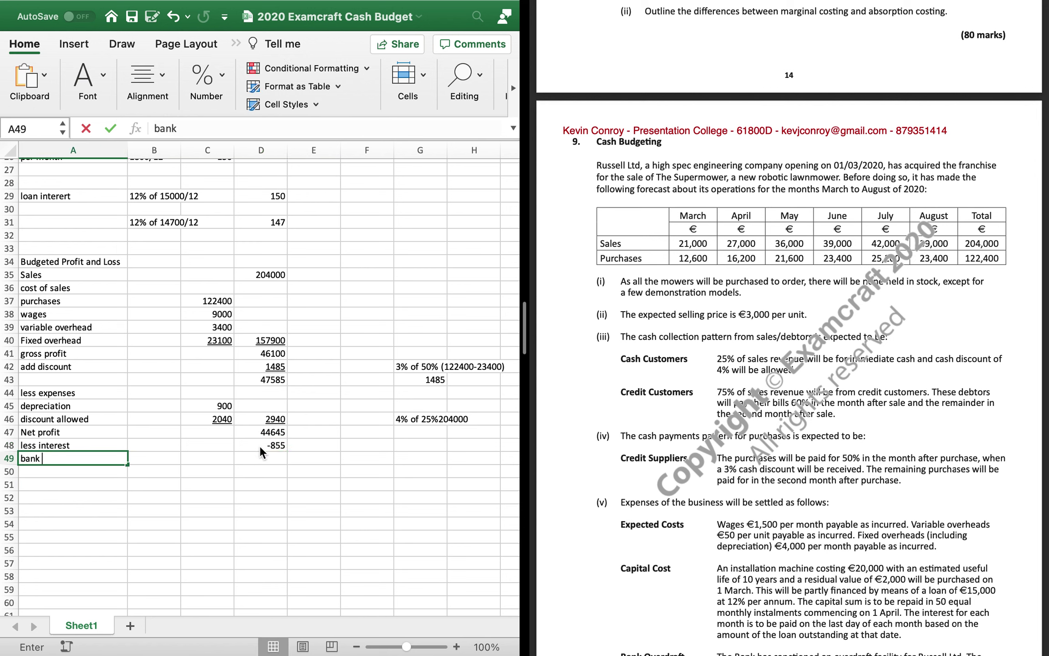
{"action": "type", "text": "overdraft"}
Enter the bank overdraft interest deduction in D49 as -87-35
{"action": "key", "text": "Right"}
{"action": "key", "text": "Right"}
{"action": "key", "text": "Right"}
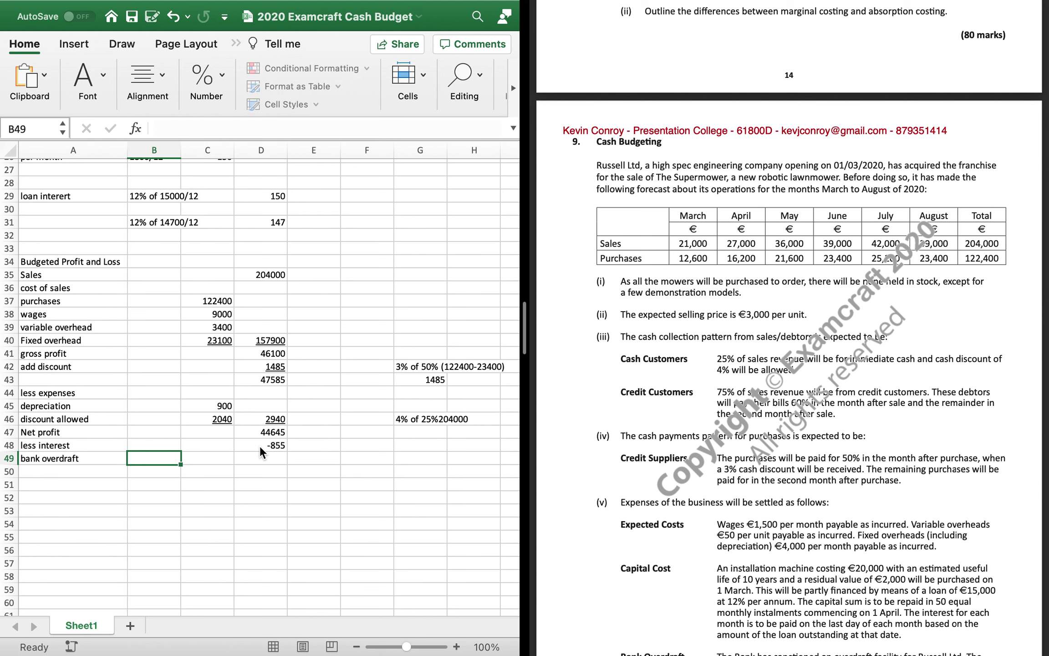
{"action": "scroll", "coordinate": [260, 445], "scroll_direction": "up", "scroll_amount": 3}
{"action": "scroll", "coordinate": [260, 445], "scroll_direction": "up", "scroll_amount": 3}
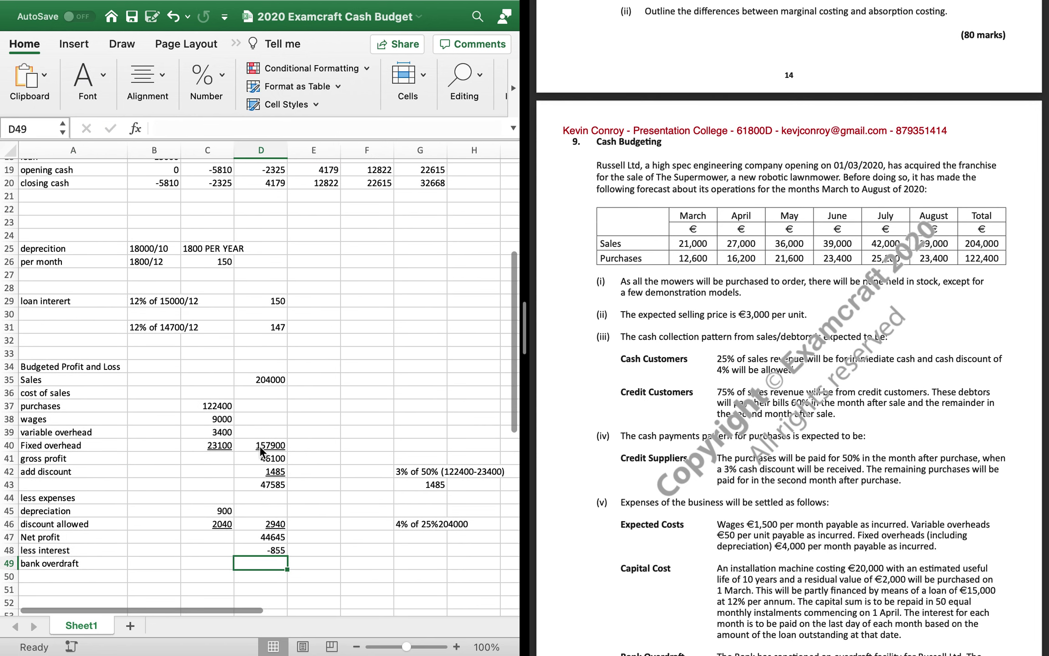
{"action": "scroll", "coordinate": [260, 445], "scroll_direction": "up", "scroll_amount": 1}
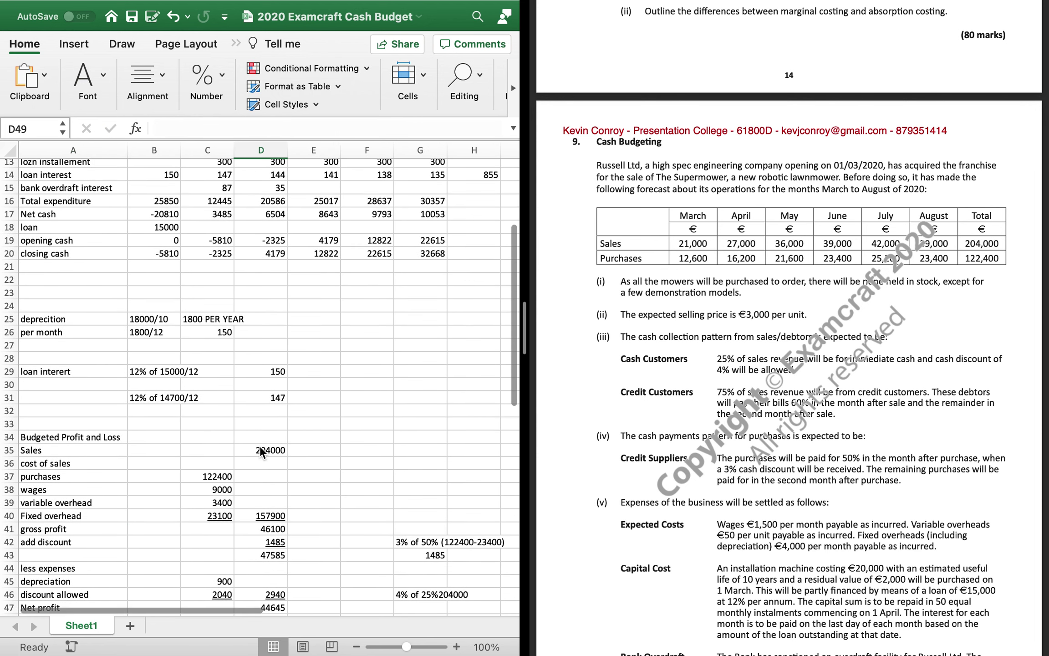
{"action": "scroll", "coordinate": [260, 448], "scroll_direction": "down", "scroll_amount": 5}
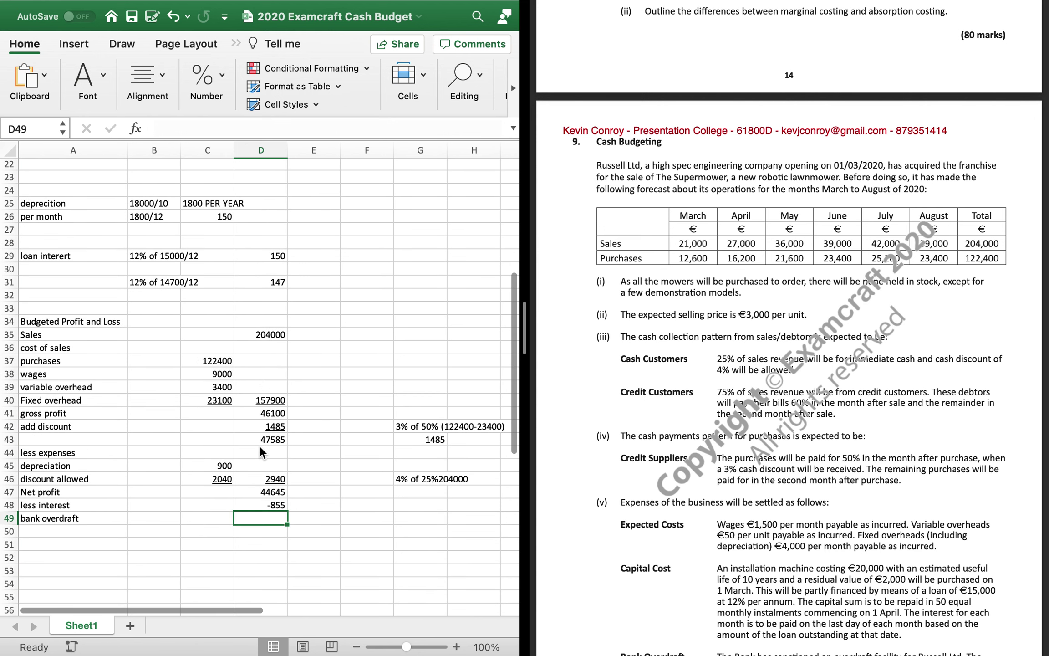
{"action": "type", "text": "-8"}
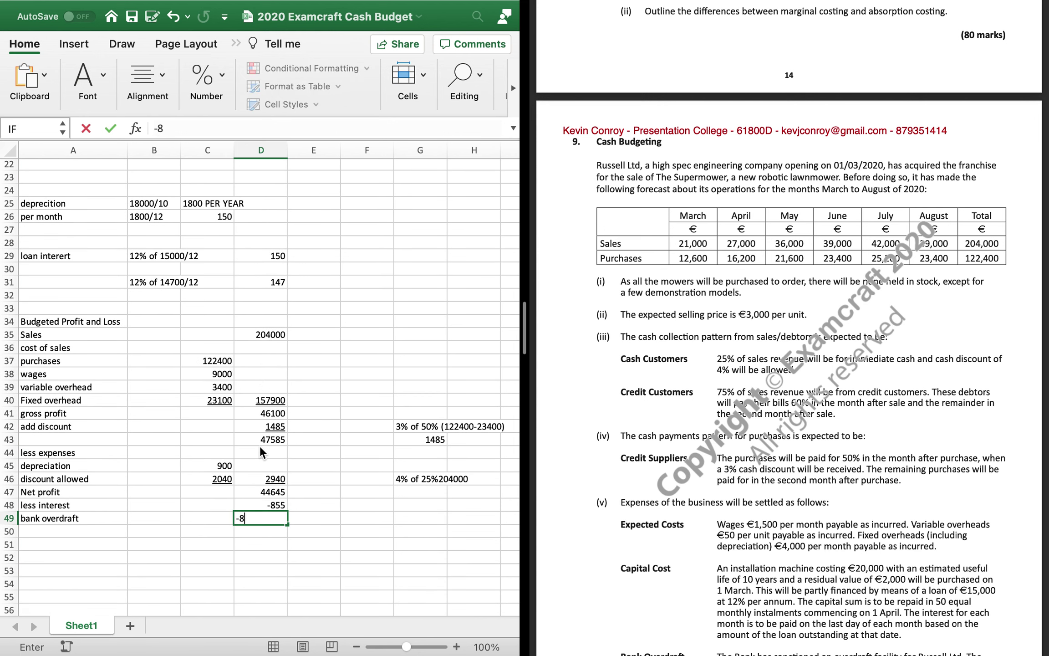
{"action": "type", "text": "7-35"}
{"action": "key", "text": "Return"}
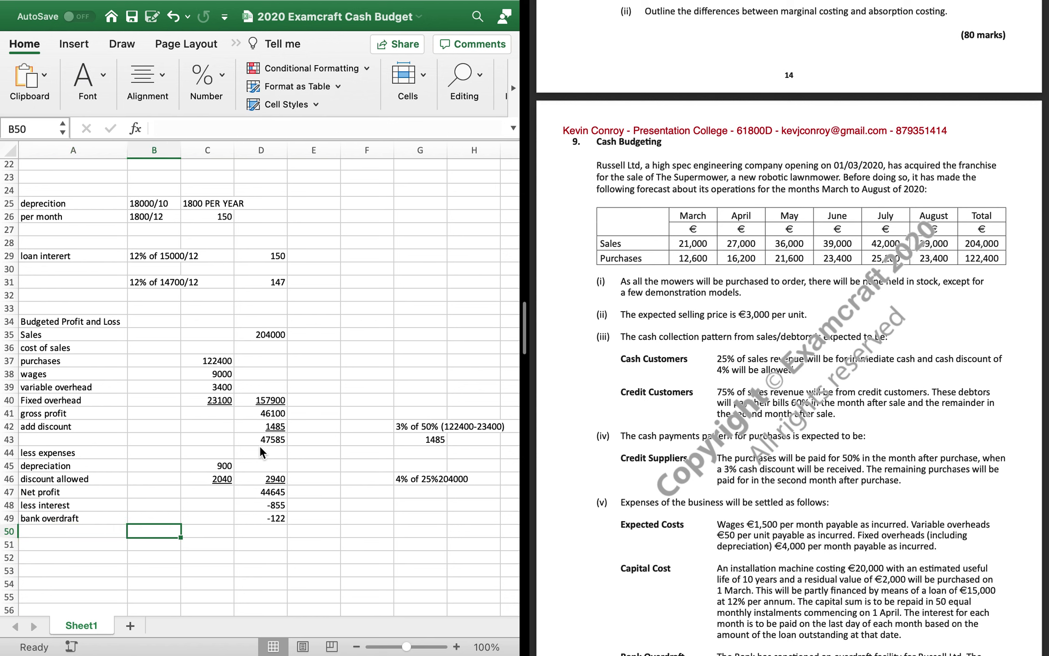
Underline the bank overdraft figure in D49
{"action": "key", "text": "Up"}
{"action": "key", "text": "super+u"}
{"action": "key", "text": "Down"}
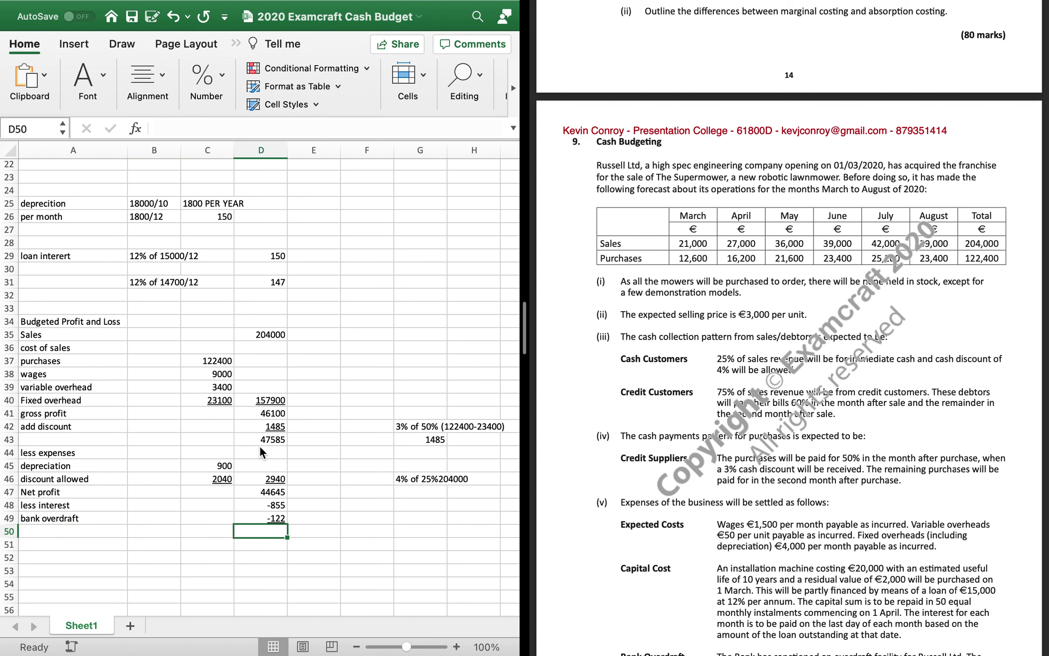
Change the Net profit label in A47 to operating profit
{"action": "key", "text": "Up"}
{"action": "key", "text": "Up"}
{"action": "key", "text": "Up"}
{"action": "key", "text": "Left"}
{"action": "key", "text": "Left"}
{"action": "key", "text": "Up"}
{"action": "key", "text": "Left"}
{"action": "key", "text": "Down"}
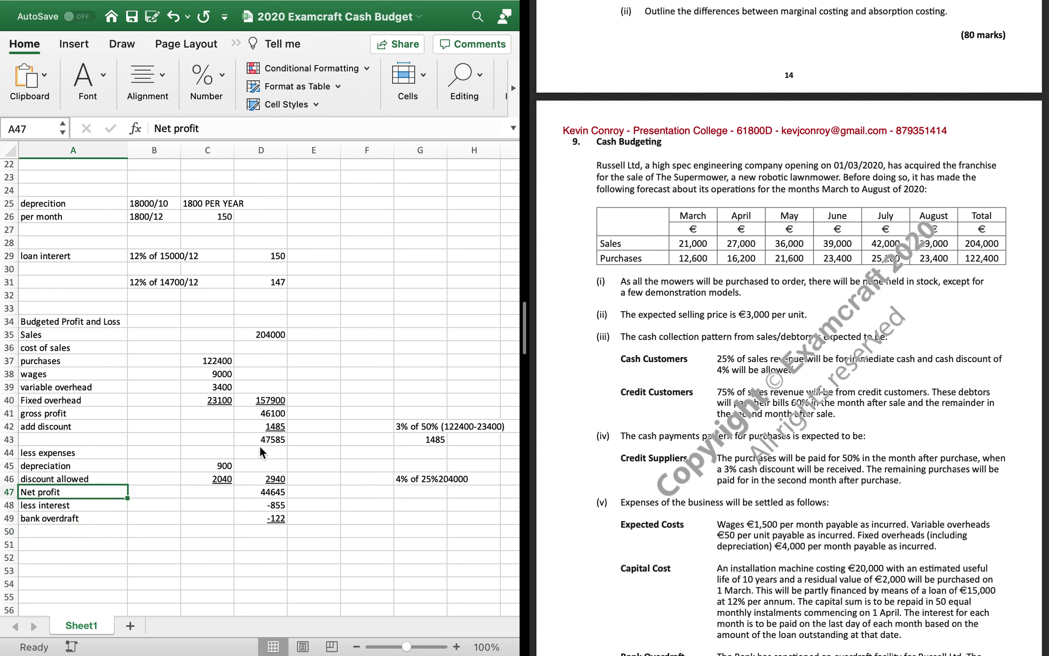
{"action": "type", "text": "operating profit"}
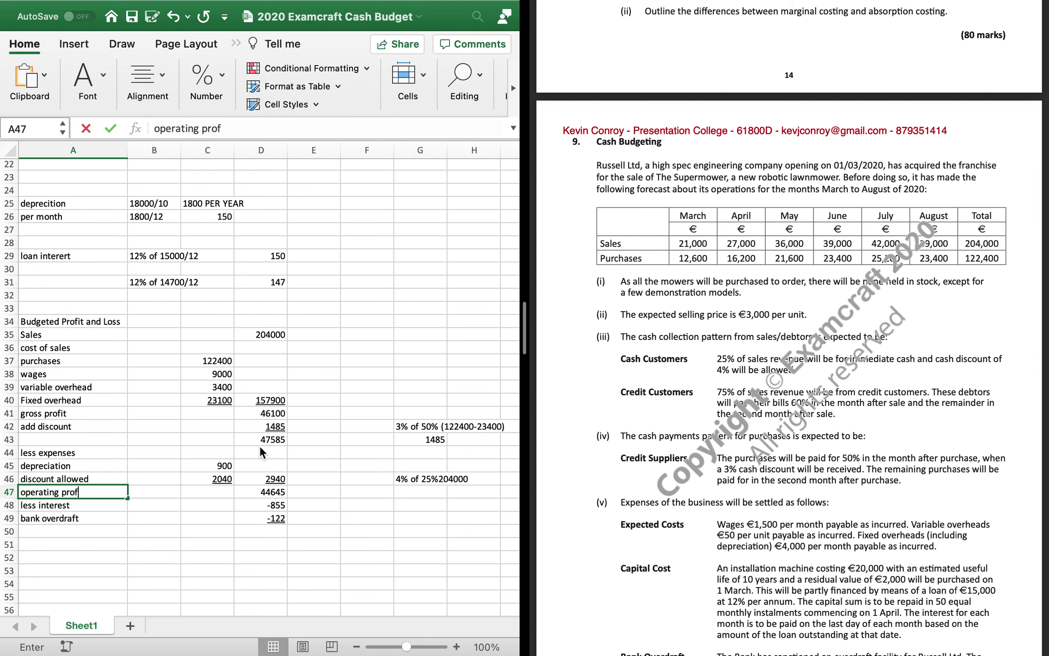
{"action": "key", "text": "Return"}
Label row 50 as net profit in A50, directly below bank overdraft
{"action": "key", "text": "Down"}
{"action": "key", "text": "Down"}
{"action": "key", "text": "Down"}
{"action": "type", "text": "n"}
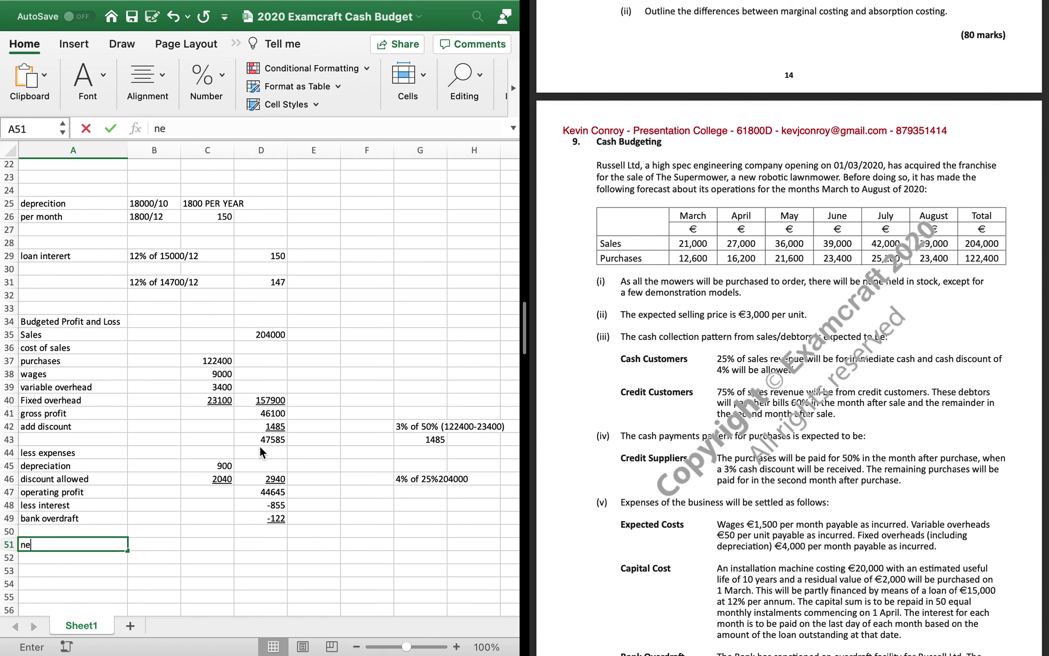
{"action": "key", "text": "Escape"}
{"action": "key", "text": "Up"}
{"action": "type", "text": "net"}
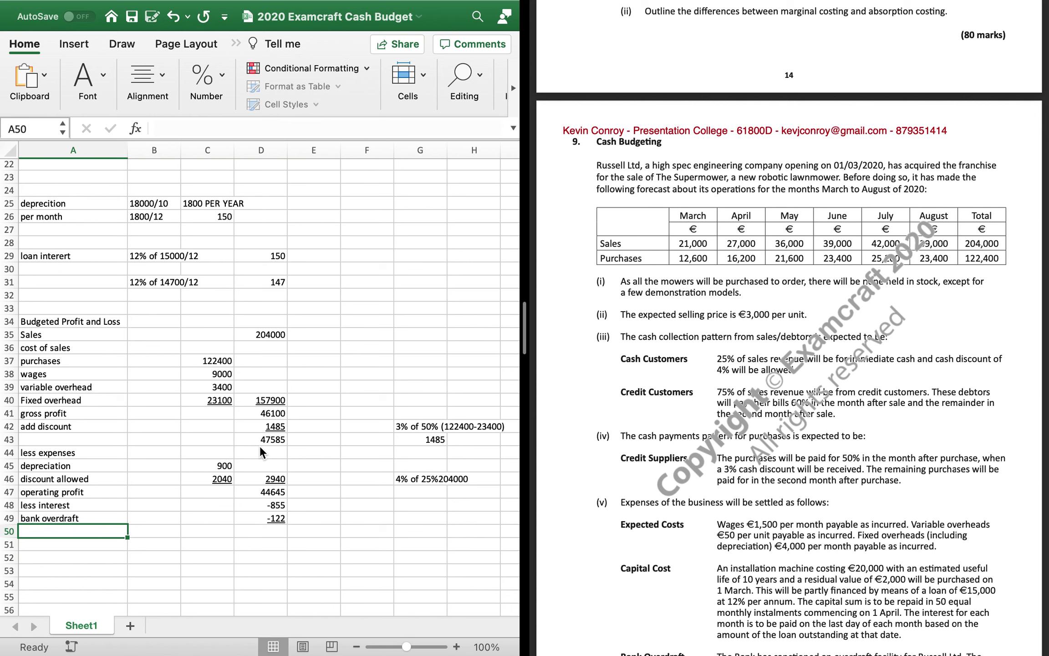
{"action": "type", "text": " profit"}
Calculate the net profit in D50 by summing D47:D49
{"action": "key", "text": "Tab"}
{"action": "key", "text": "Tab"}
{"action": "key", "text": "Tab"}
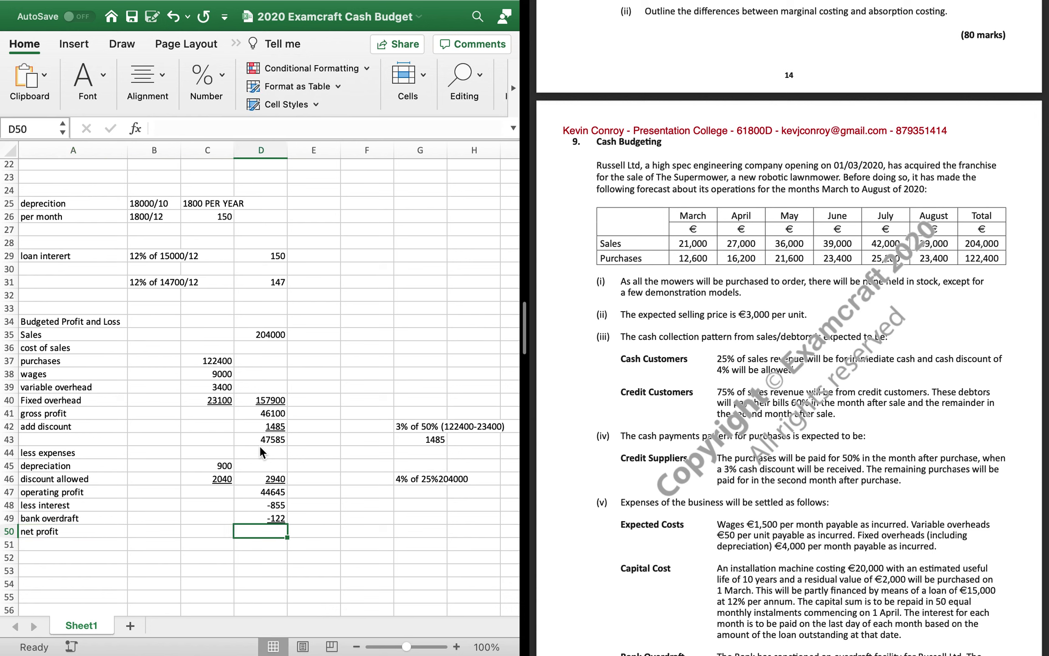
{"action": "type", "text": "=sum("}
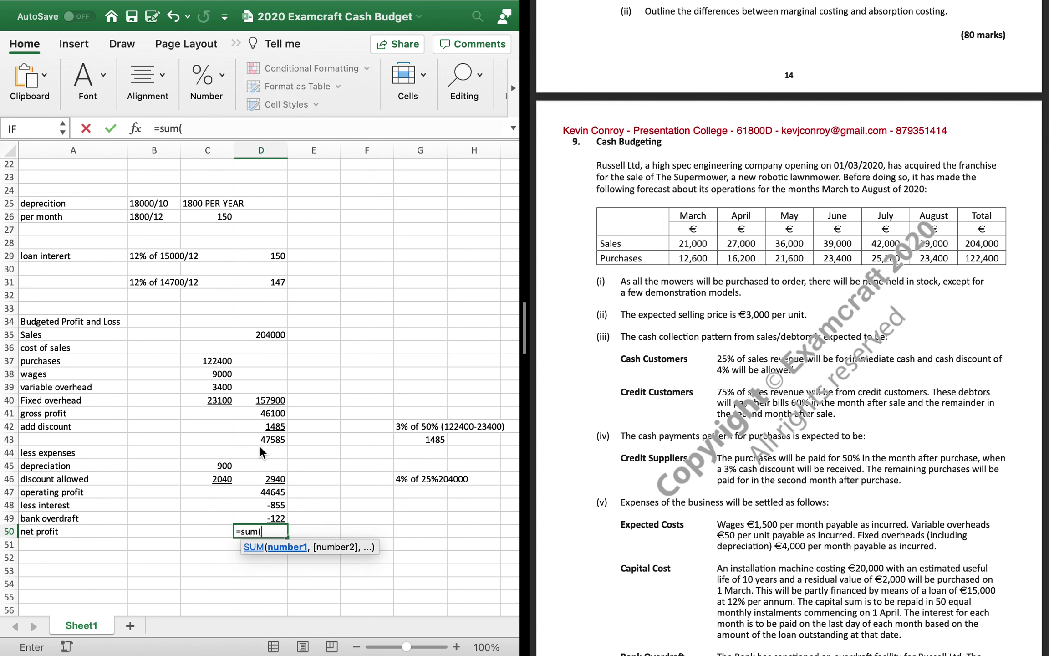
{"action": "key", "text": "Up"}
{"action": "key", "text": "shift+Up"}
{"action": "key", "text": "shift+Up"}
{"action": "key", "text": "Return"}
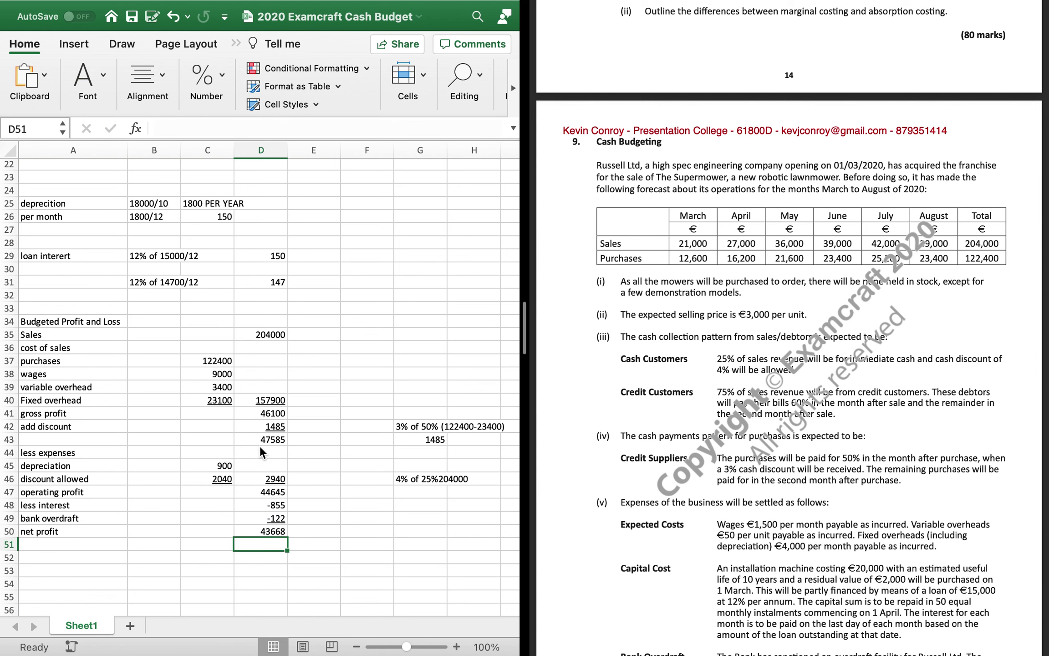
Review the required parts of the exam question and add the heading Trade Debtos 31/8 in A53
{"action": "scroll", "coordinate": [711, 503], "scroll_direction": "down", "scroll_amount": 3}
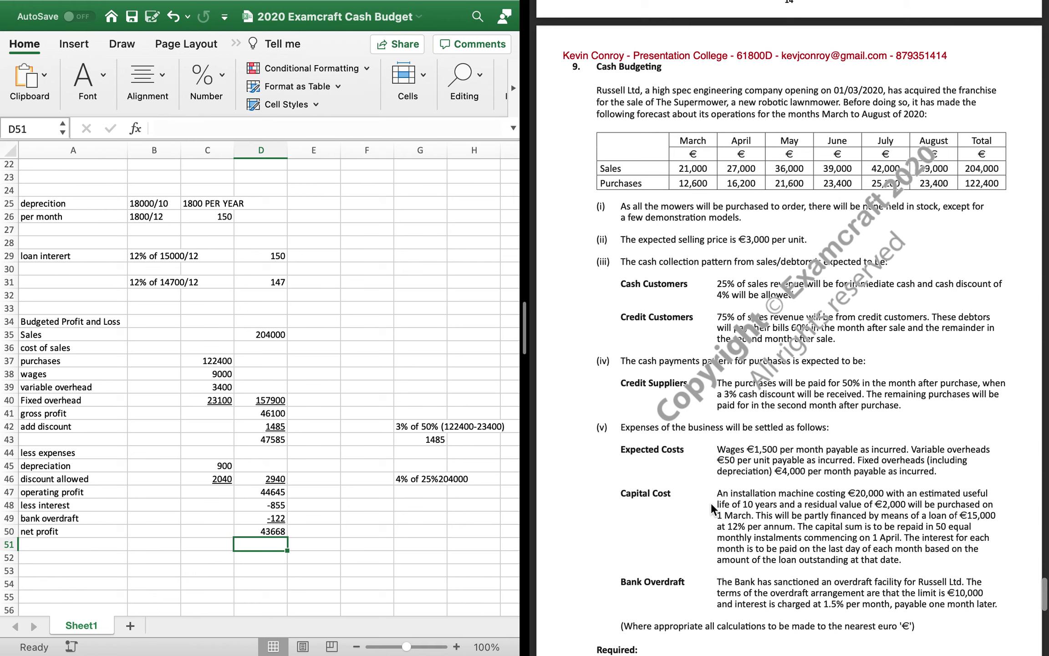
{"action": "scroll", "coordinate": [711, 502], "scroll_direction": "down", "scroll_amount": 5}
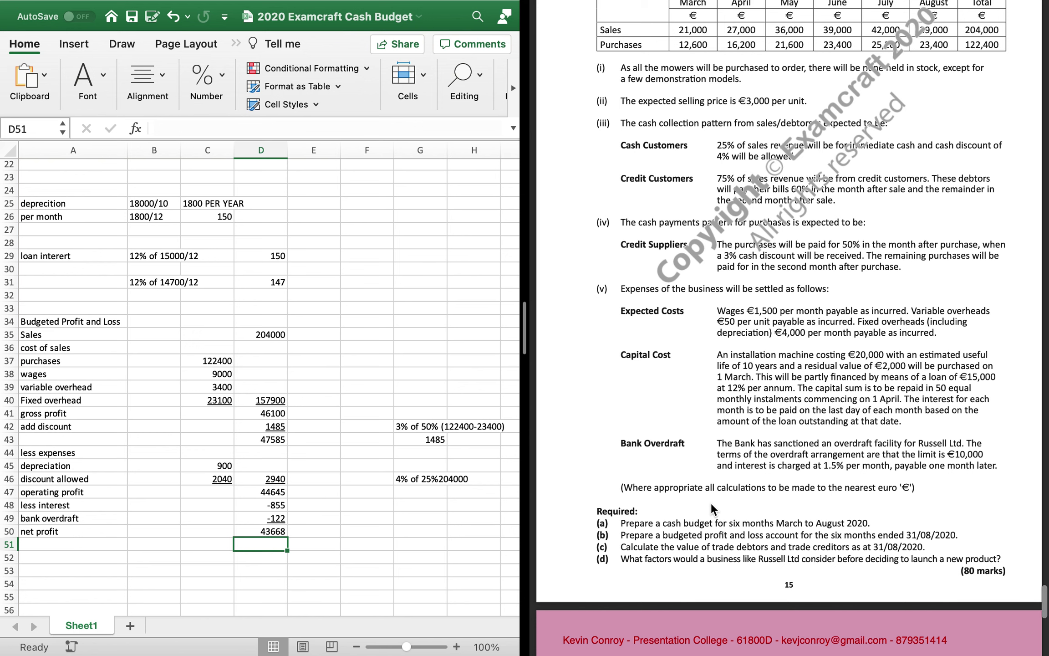
{"action": "scroll", "coordinate": [712, 504], "scroll_direction": "up", "scroll_amount": 3}
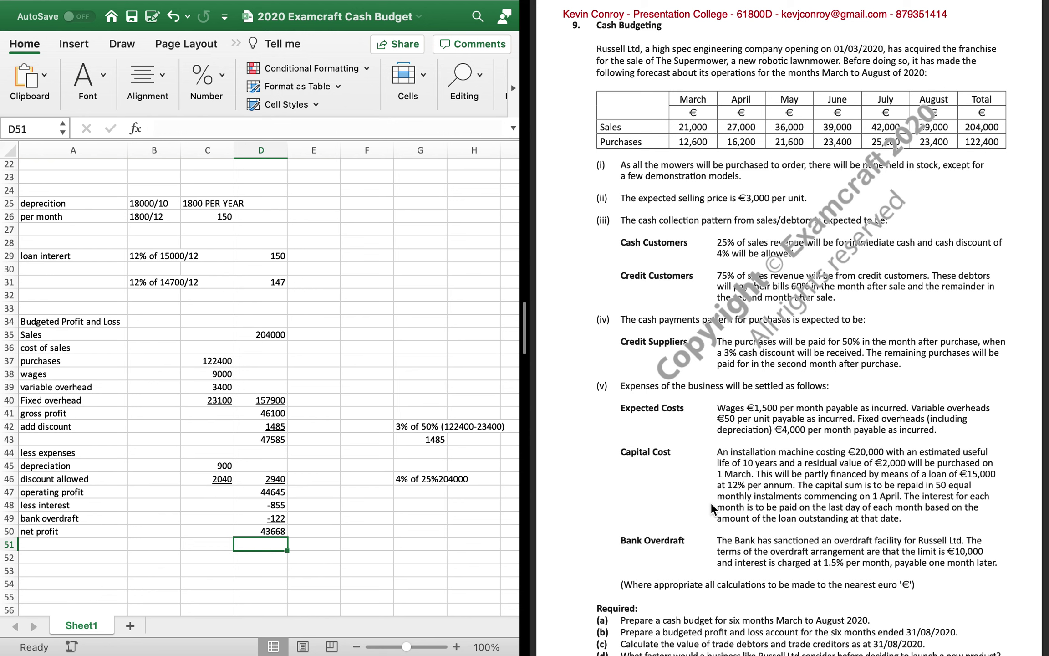
{"action": "left_click", "coordinate": [89, 572]}
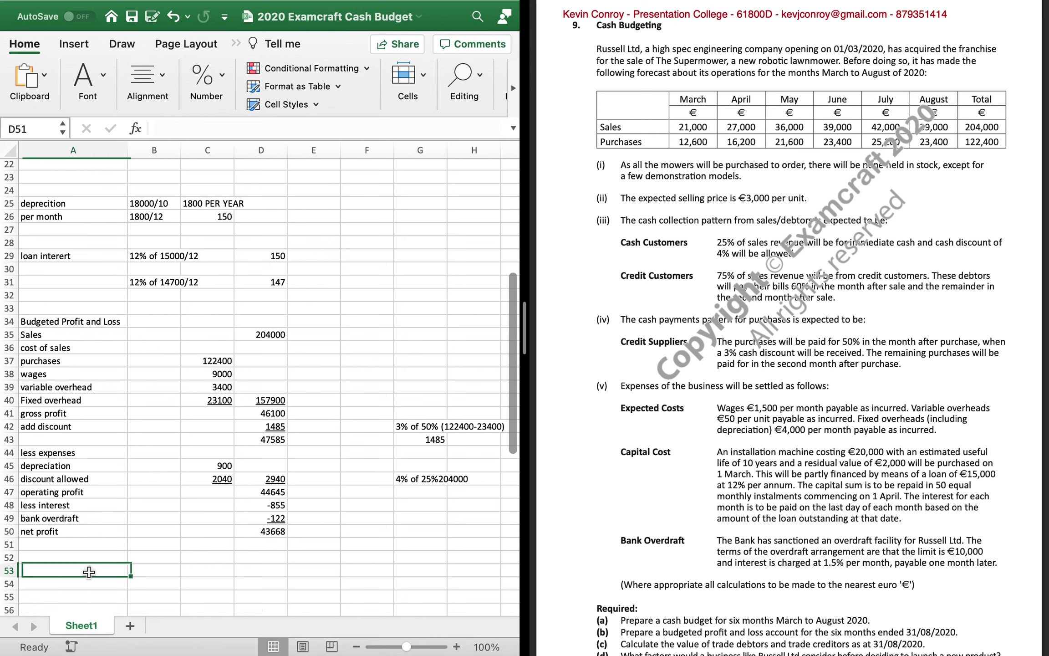
{"action": "key", "text": "Down"}
{"action": "key", "text": "Down"}
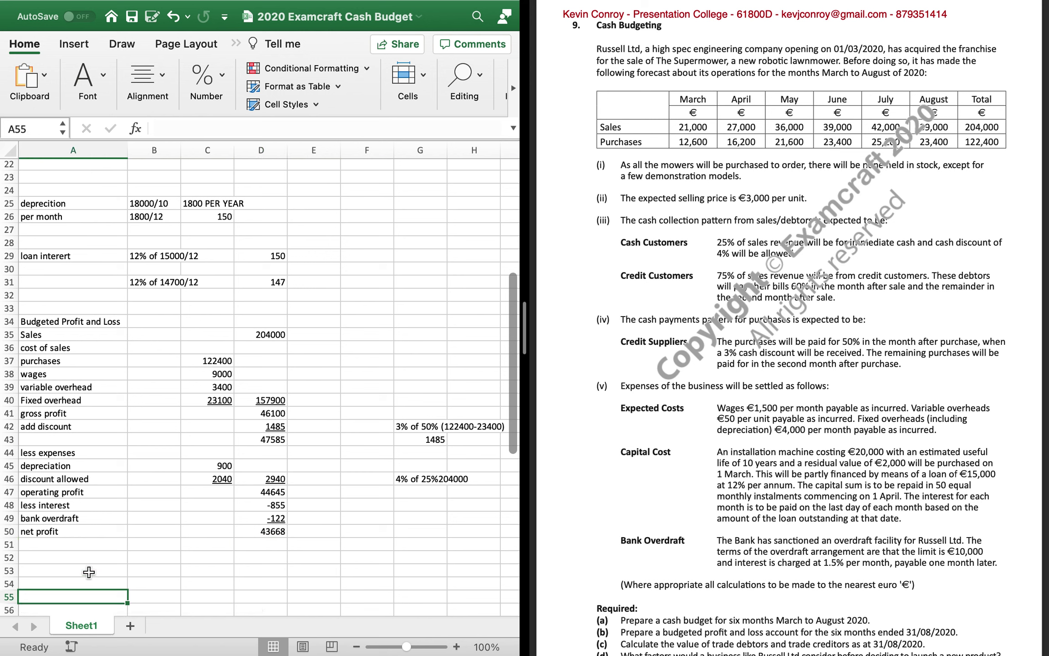
{"action": "key", "text": "Up"}
{"action": "key", "text": "Up"}
{"action": "type", "text": "Tra"}
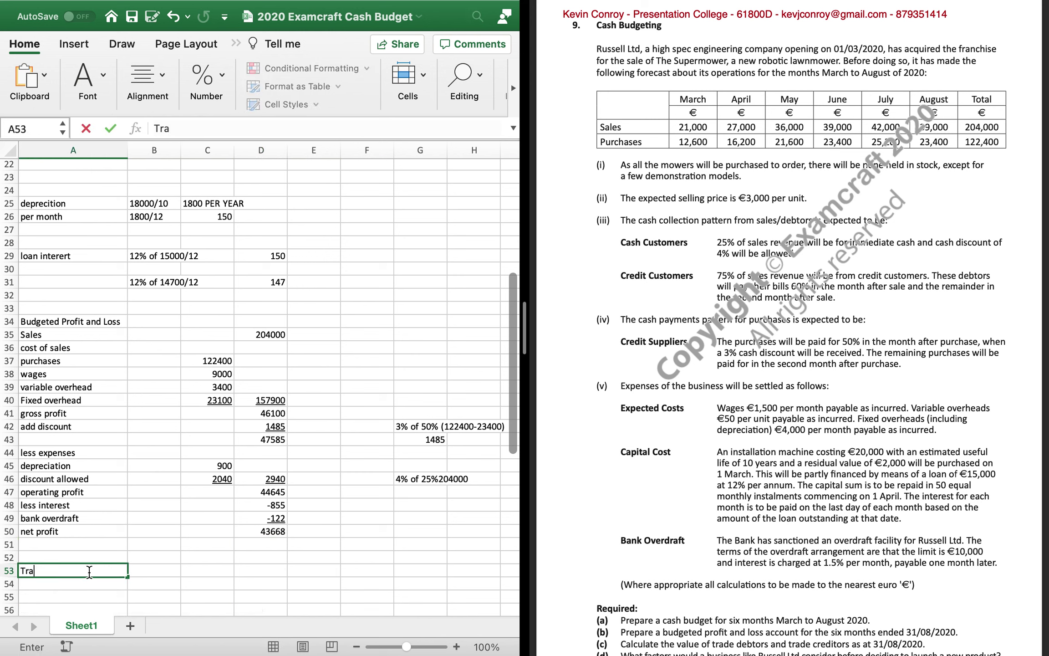
{"action": "type", "text": "de Debtos 31/8"}
{"action": "key", "text": "Return"}
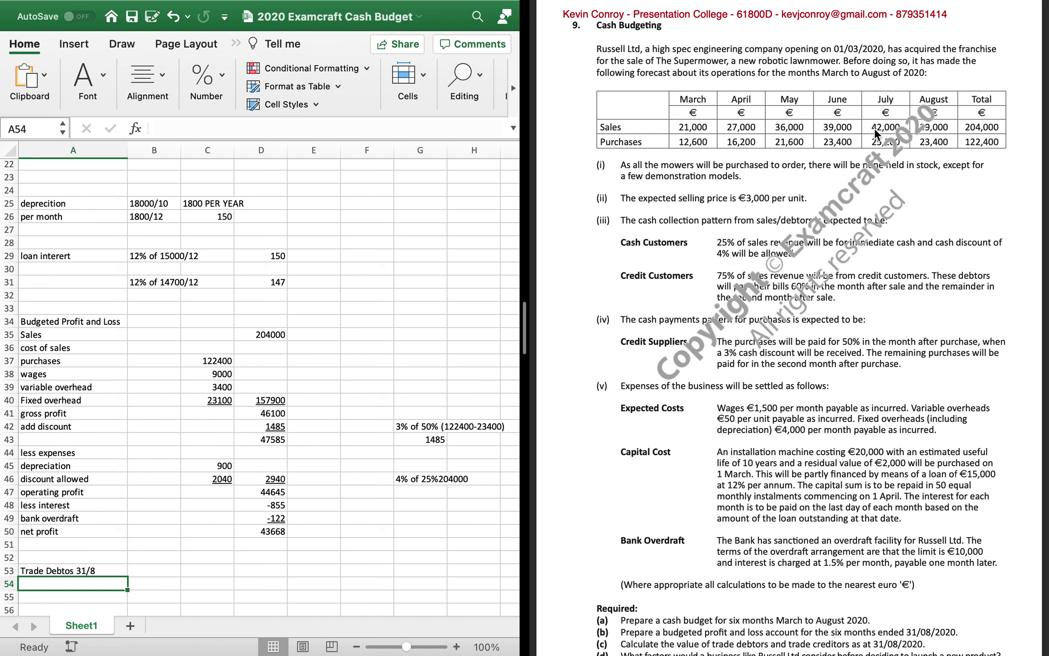
Enter the July debtors working 42000*75*40 as text in A54
{"action": "type", "text": "42000"}
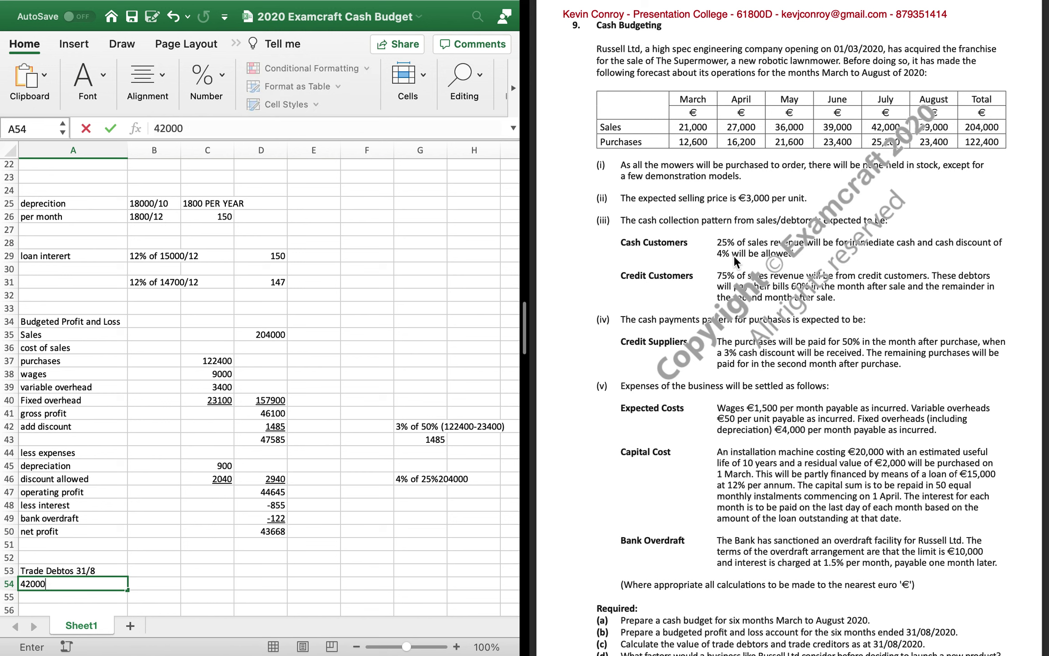
{"action": "type", "text": "*75"}
{"action": "type", "text": "*40"}
{"action": "key", "text": "Return"}
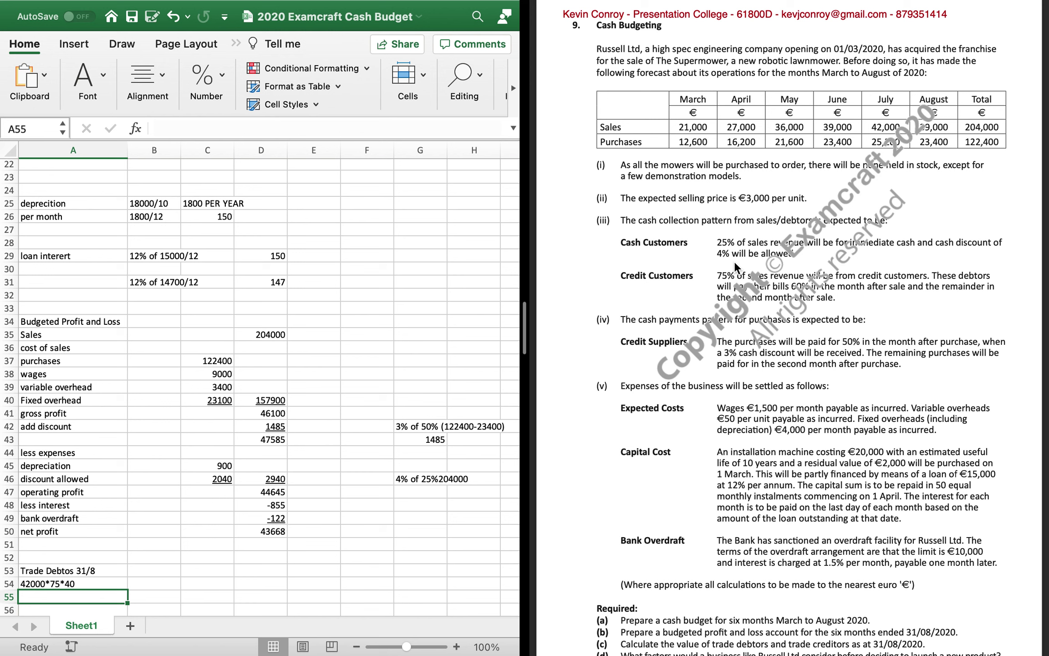
{"action": "type", "text": "August"}
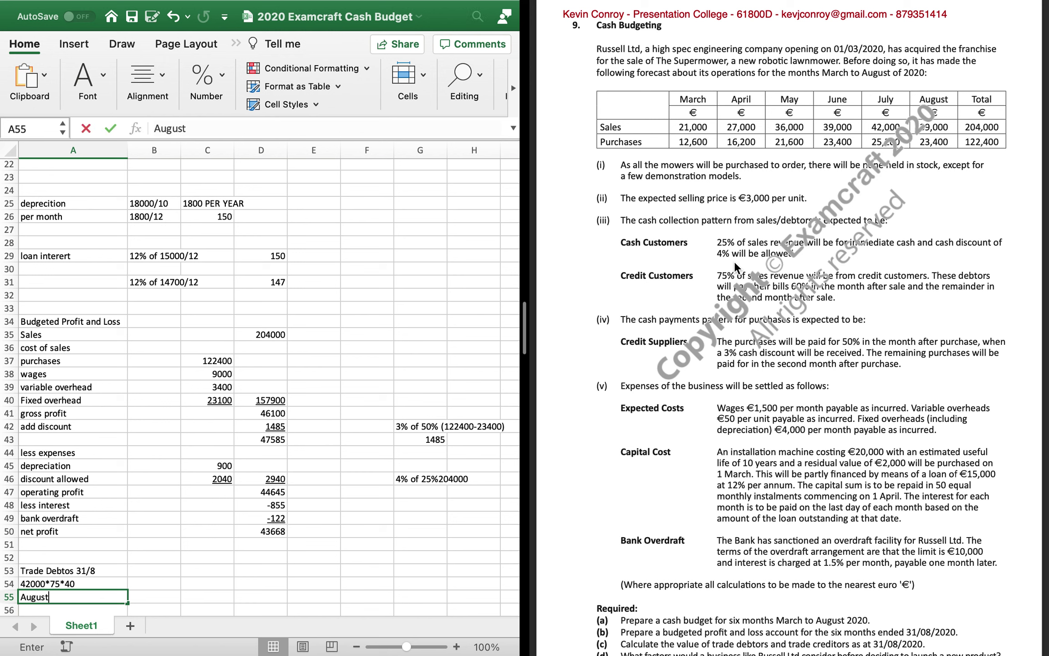
{"action": "key", "text": "BackSpace"}
{"action": "key", "text": "BackSpace"}
{"action": "key", "text": "BackSpace"}
{"action": "key", "text": "BackSpace"}
{"action": "key", "text": "BackSpace"}
{"action": "key", "text": "BackSpace"}
{"action": "key", "text": "BackSpace"}
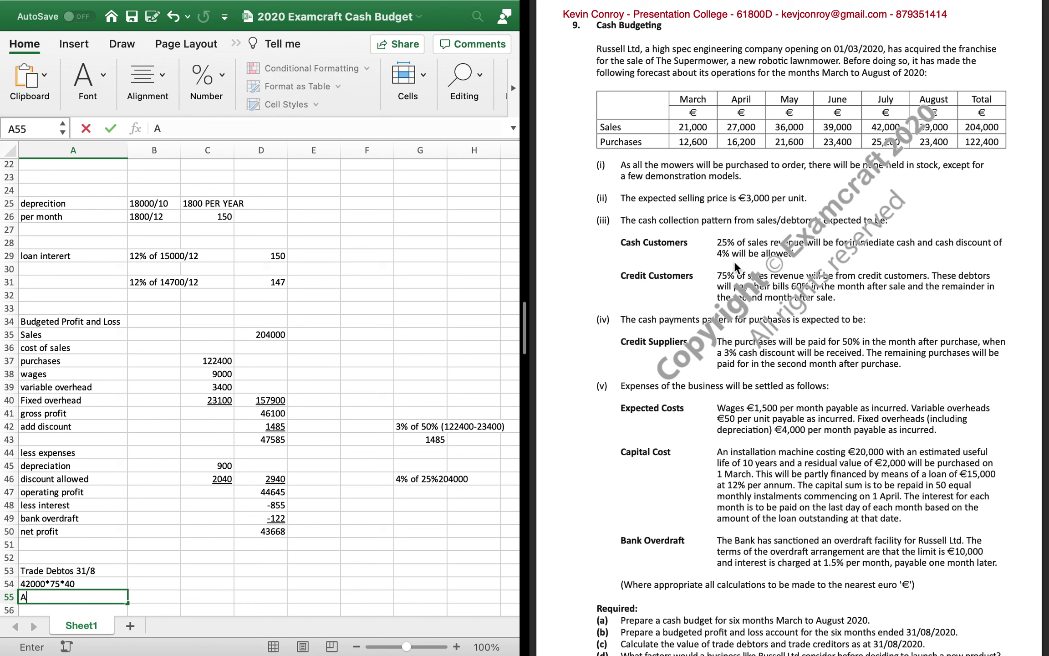
Prefix the debtors working in A54 with July and enter August 39000*75 as text in A55
{"action": "left_click", "coordinate": [24, 584]}
{"action": "double_click", "coordinate": [24, 584]}
{"action": "type", "text": "July"}
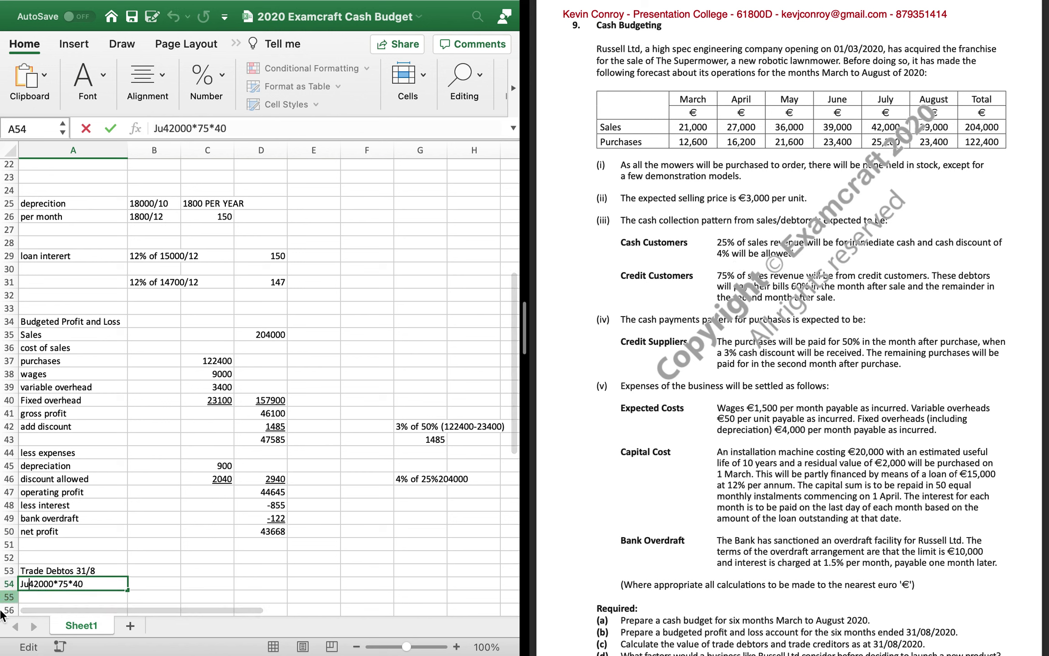
{"action": "left_click", "coordinate": [52, 594]}
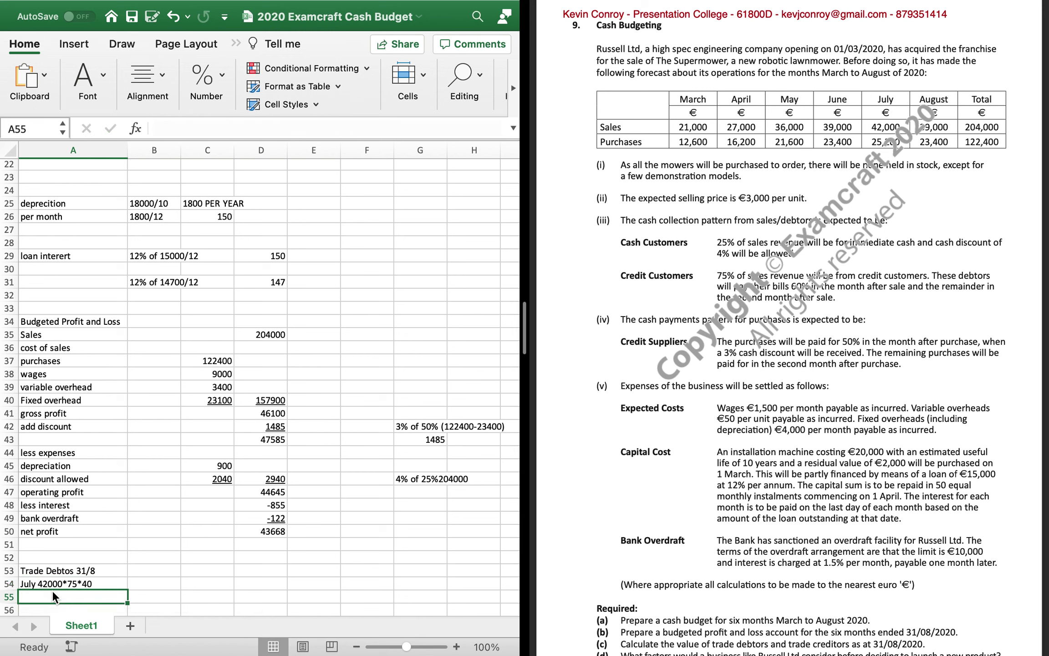
{"action": "type", "text": "August"}
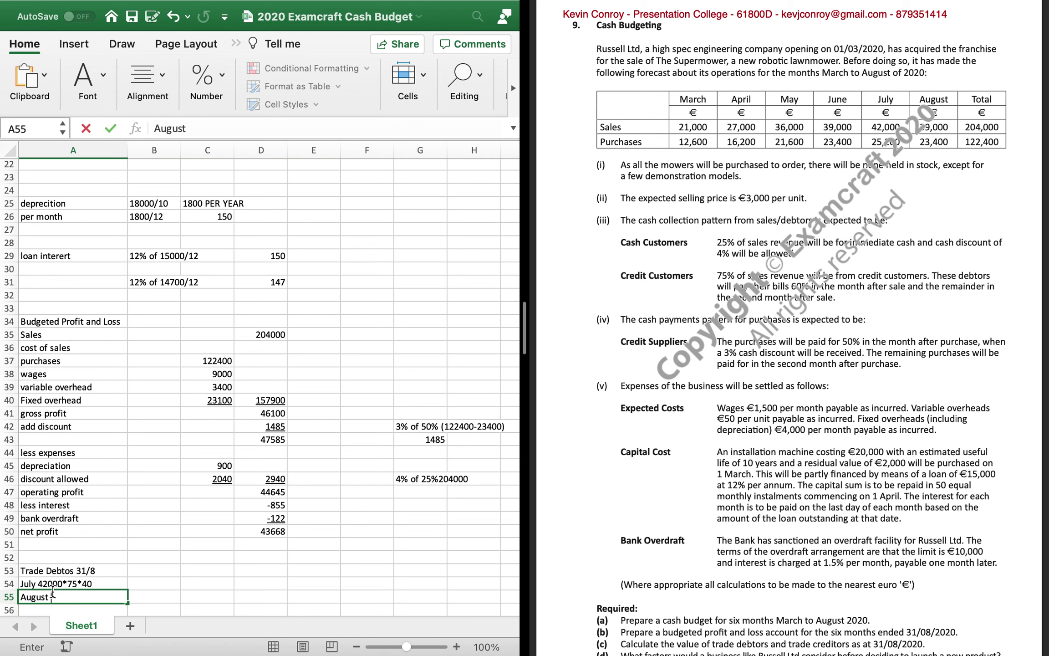
{"action": "type", "text": "39000*75"}
{"action": "key", "text": "Up"}
Calculate the July debtors in B54 as 42000*.75*.4 and the August debtors in B55 as .75*39000
{"action": "key", "text": "Right"}
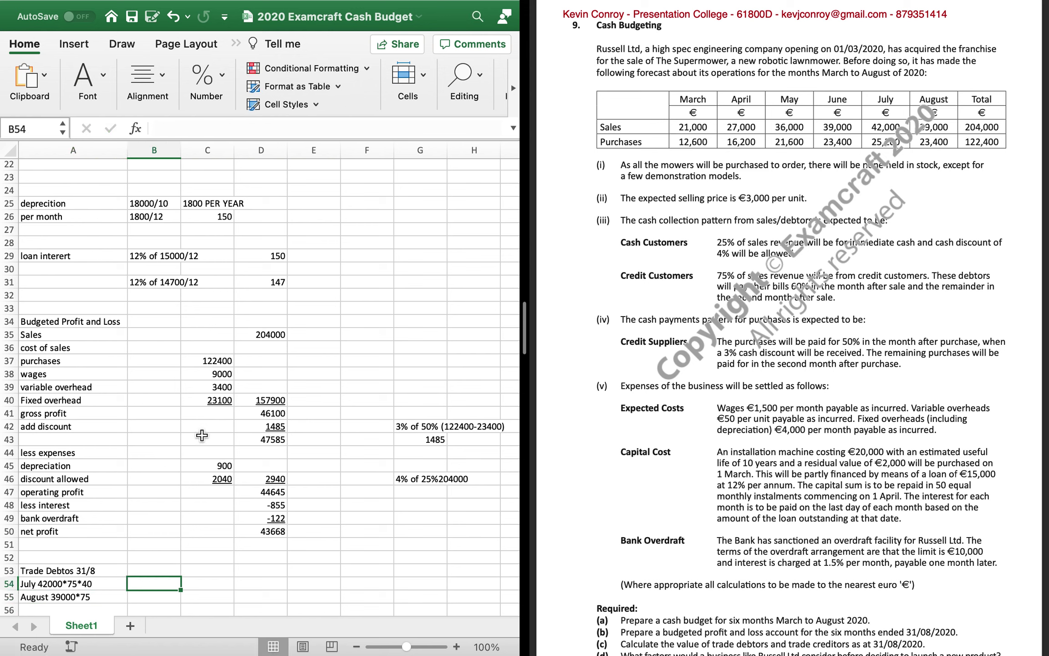
{"action": "type", "text": "=4"}
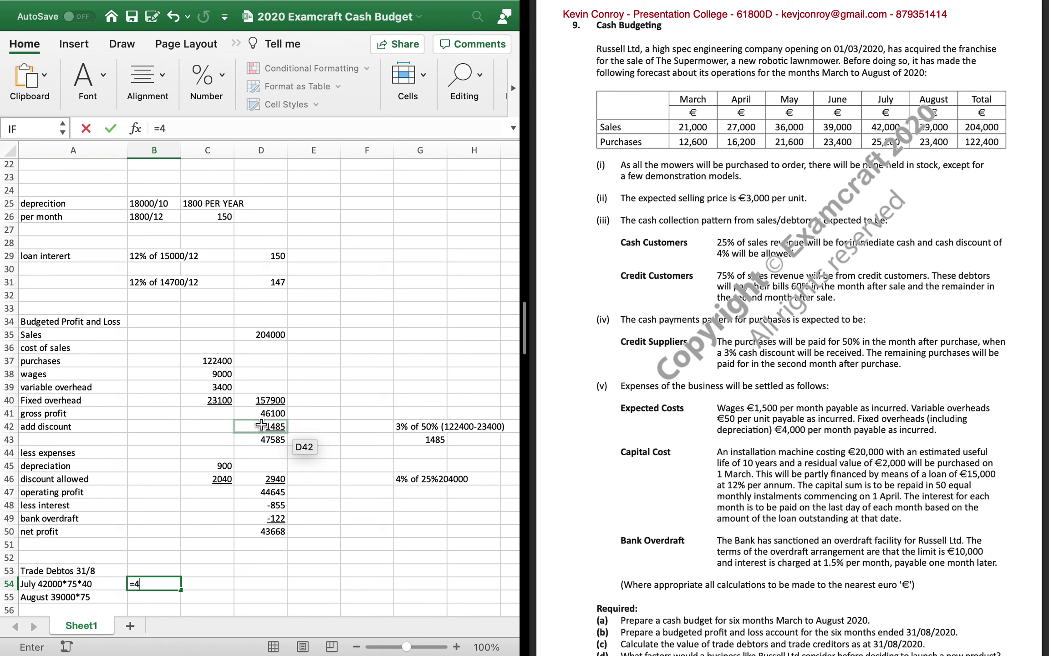
{"action": "type", "text": "2000*.75*.4"}
{"action": "key", "text": "Return"}
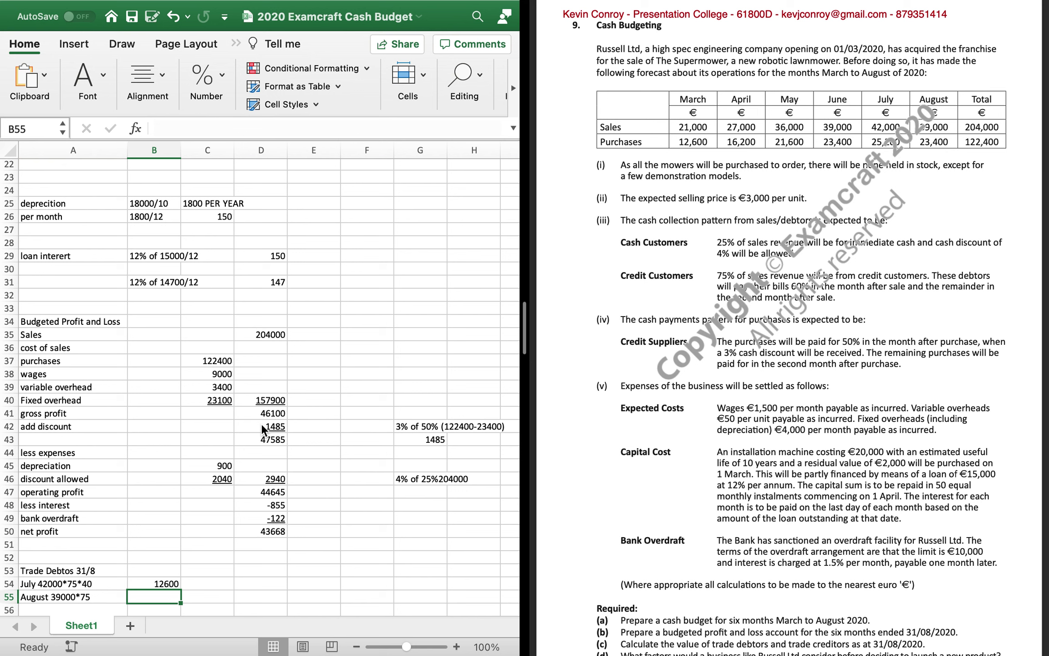
{"action": "type", "text": "=.75"}
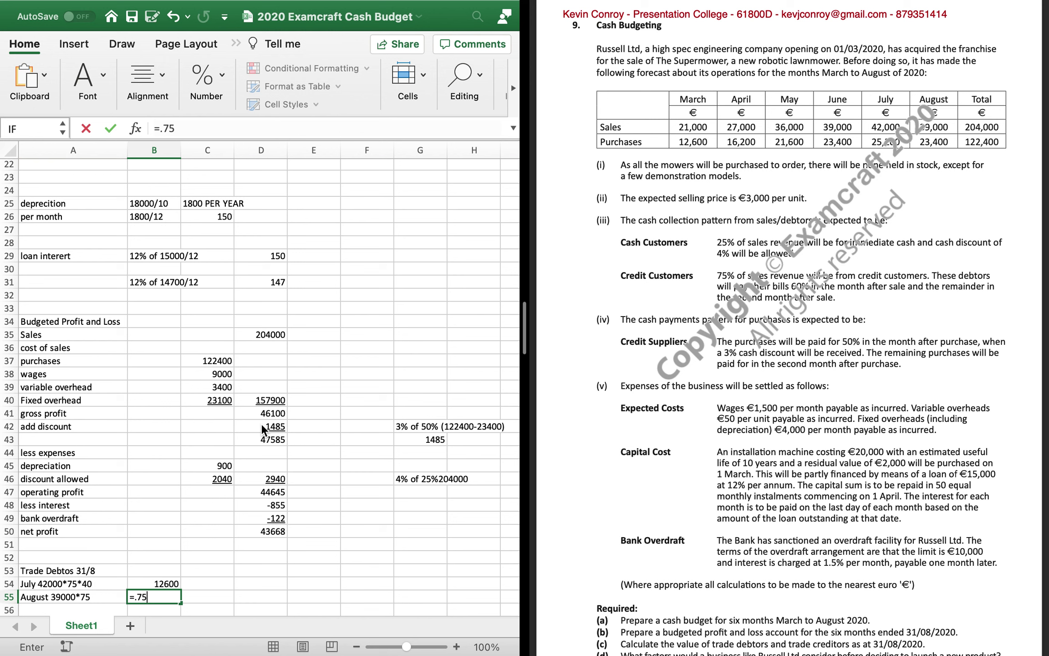
{"action": "type", "text": "*39000"}
{"action": "key", "text": "Return"}
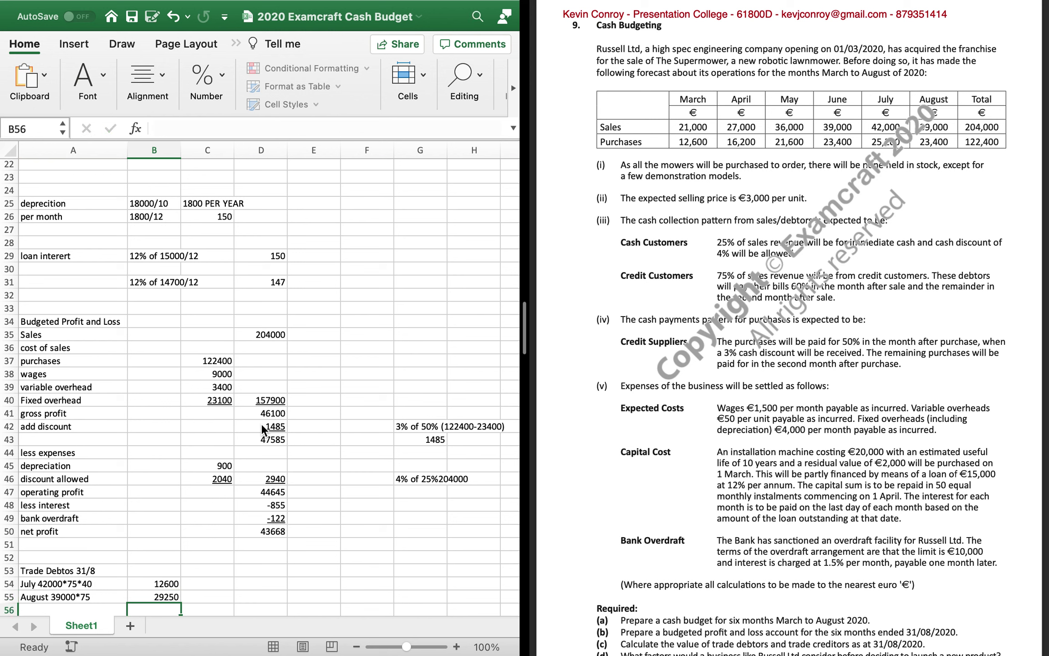
Calculate total trade debtors in C55 by summing B54:B55
{"action": "key", "text": "Up"}
{"action": "key", "text": "Right"}
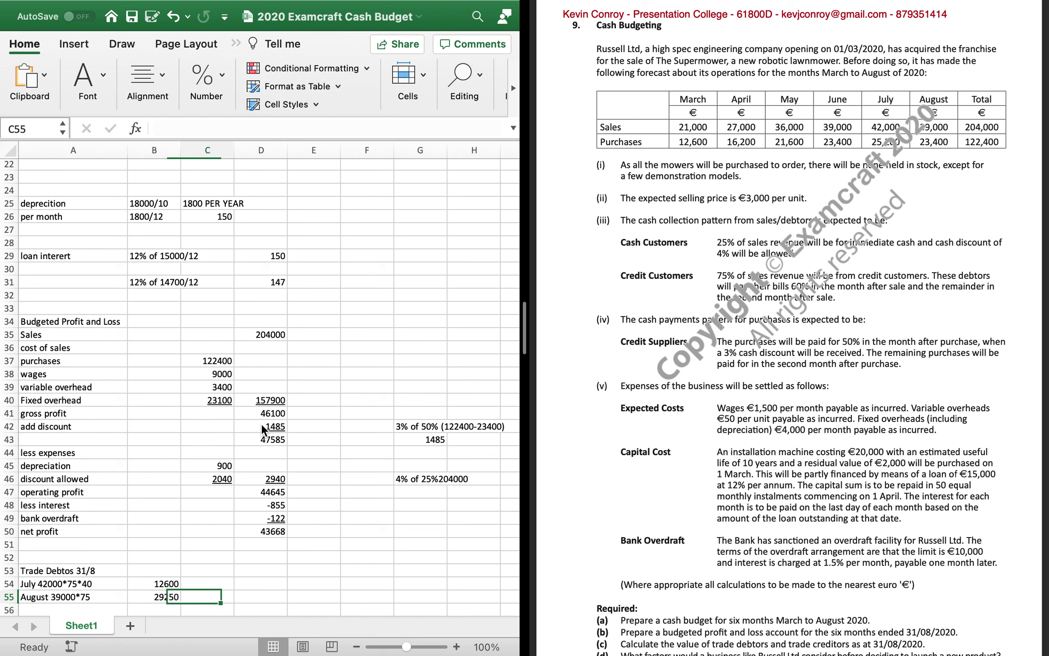
{"action": "type", "text": "=sum("}
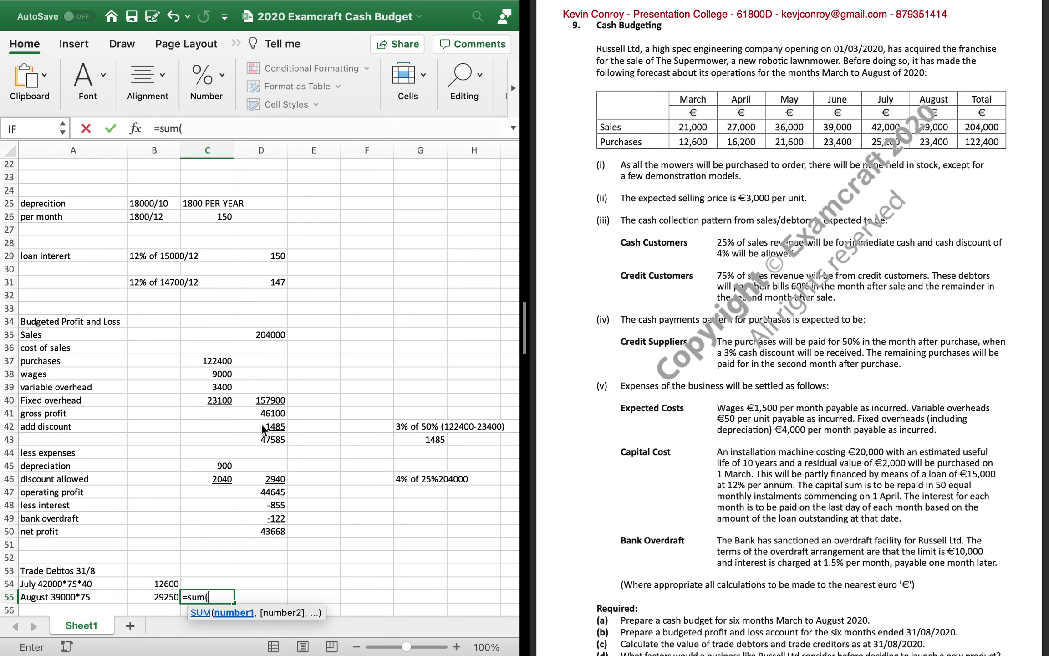
{"action": "key", "text": "Left"}
{"action": "key", "text": "shift+Up"}
{"action": "key", "text": "Return"}
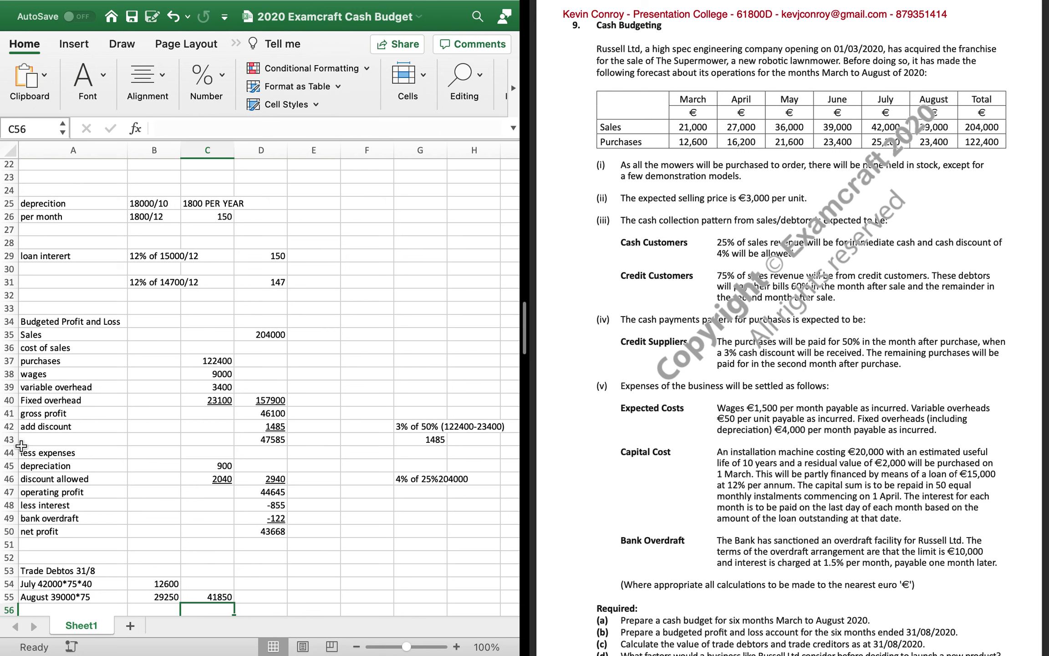
Add the heading Creditors in A58, with the row labels July in A59 and August in A60
{"action": "scroll", "coordinate": [101, 460], "scroll_direction": "down", "scroll_amount": 1}
{"action": "scroll", "coordinate": [101, 460], "scroll_direction": "down", "scroll_amount": 10}
{"action": "left_click", "coordinate": [99, 385]}
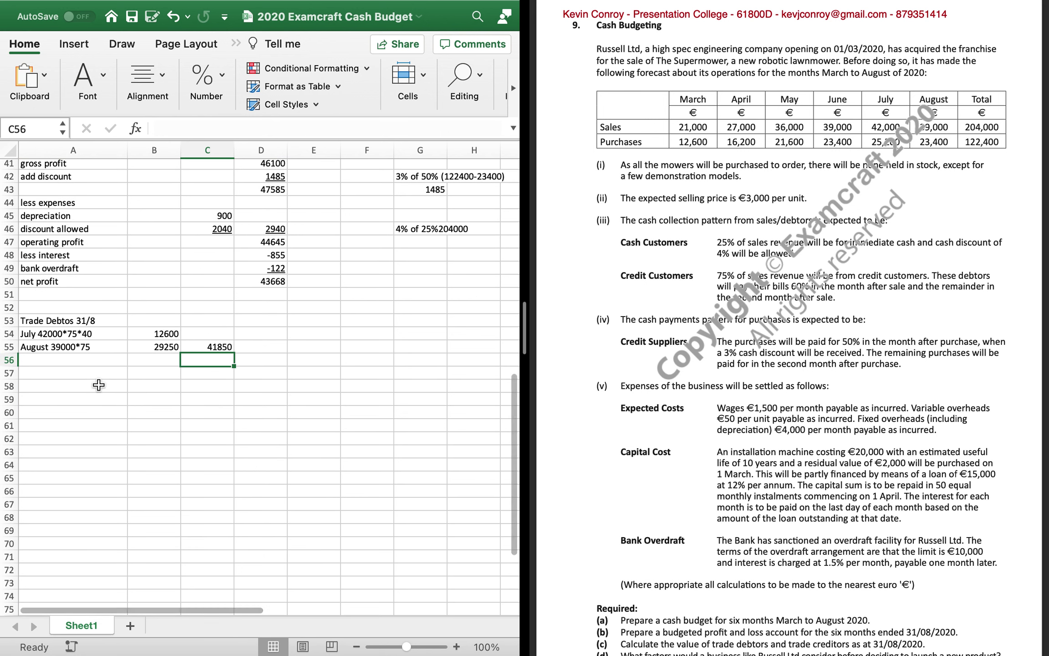
{"action": "type", "text": "Creditors"}
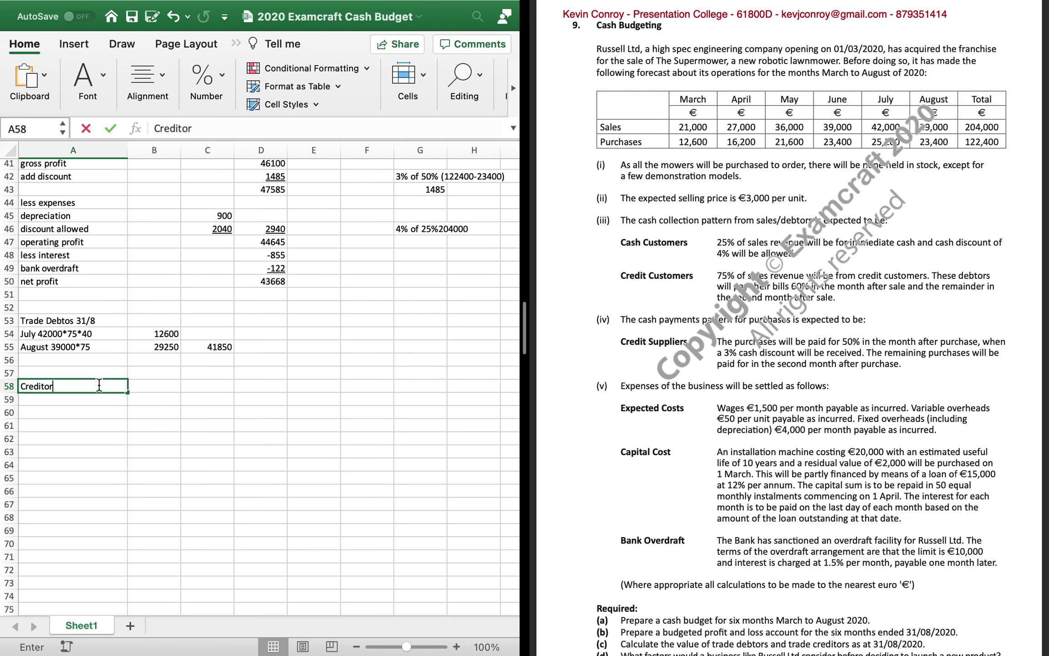
{"action": "key", "text": "Return"}
{"action": "type", "text": "July"}
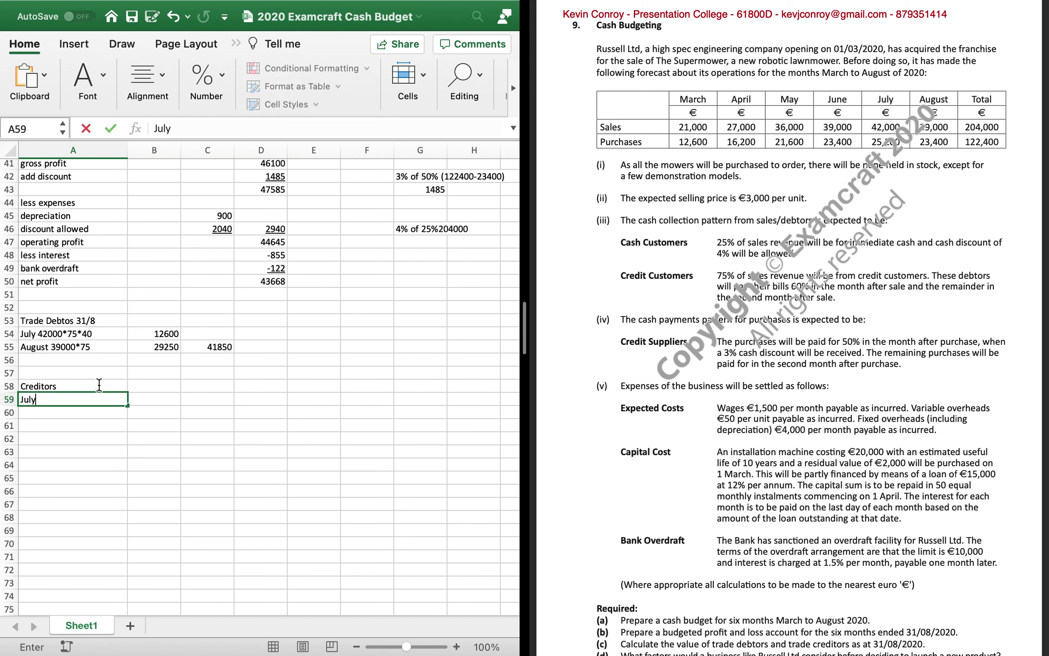
{"action": "key", "text": "Return"}
{"action": "type", "text": "Augusrt"}
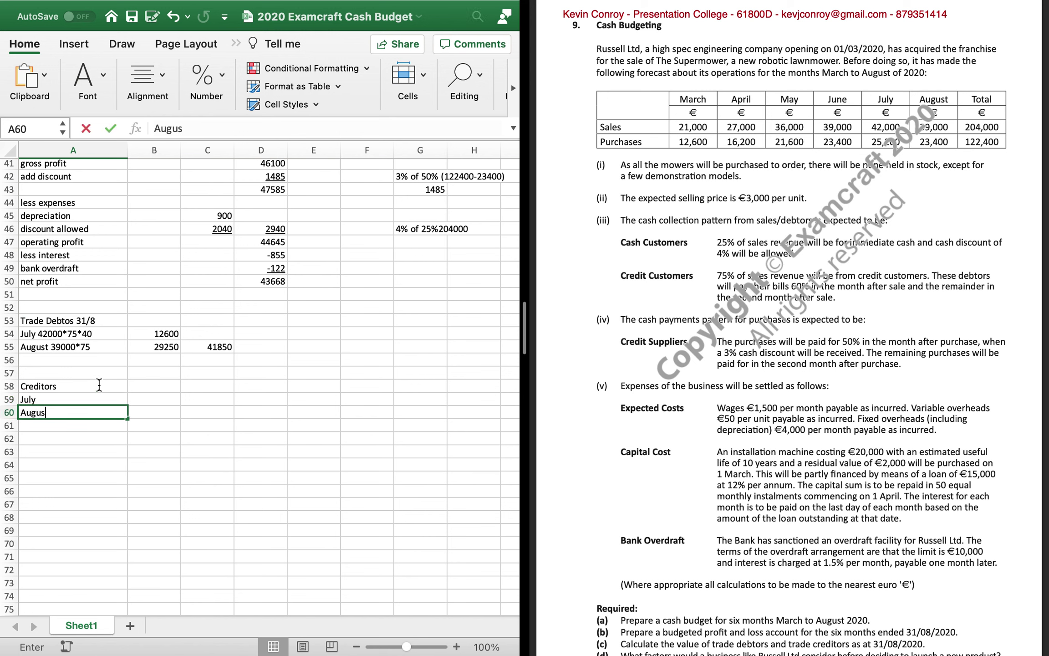
{"action": "key", "text": "Return"}
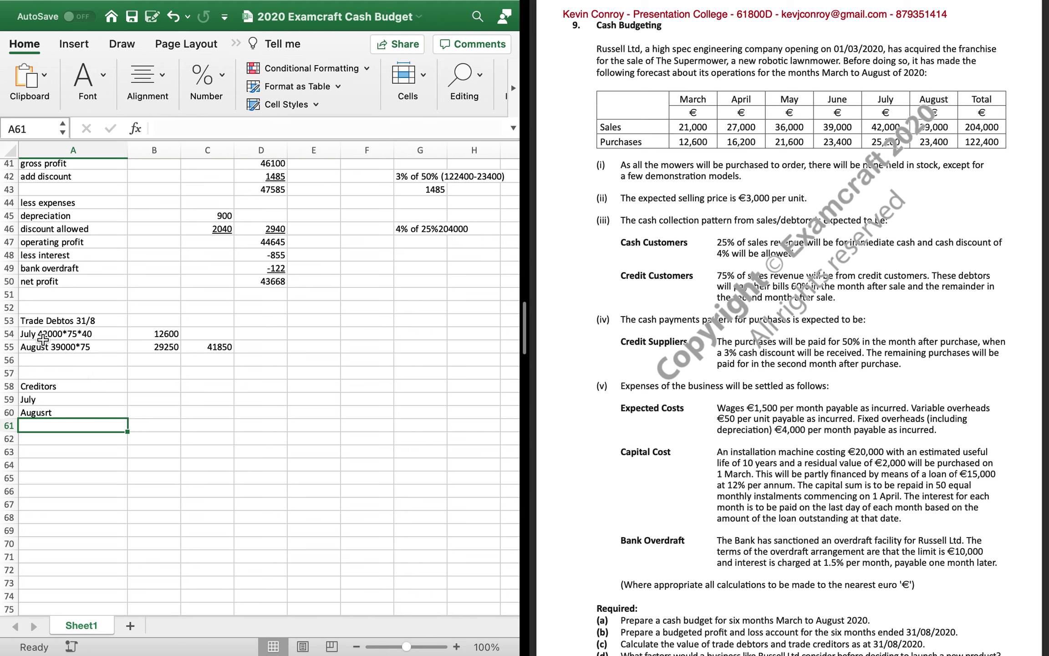
{"action": "key", "text": "Up"}
{"action": "left_click", "coordinate": [186, 128]}
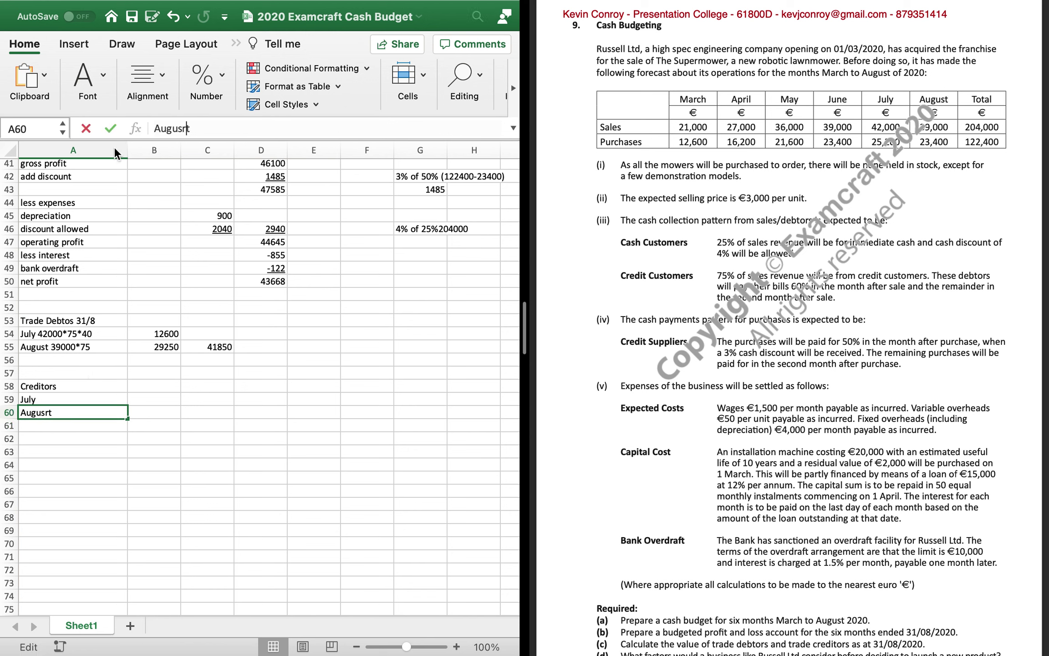
{"action": "key", "text": "BackSpace"}
{"action": "key", "text": "Return"}
Enter 23400 as the August creditors amount in B60
{"action": "key", "text": "Up"}
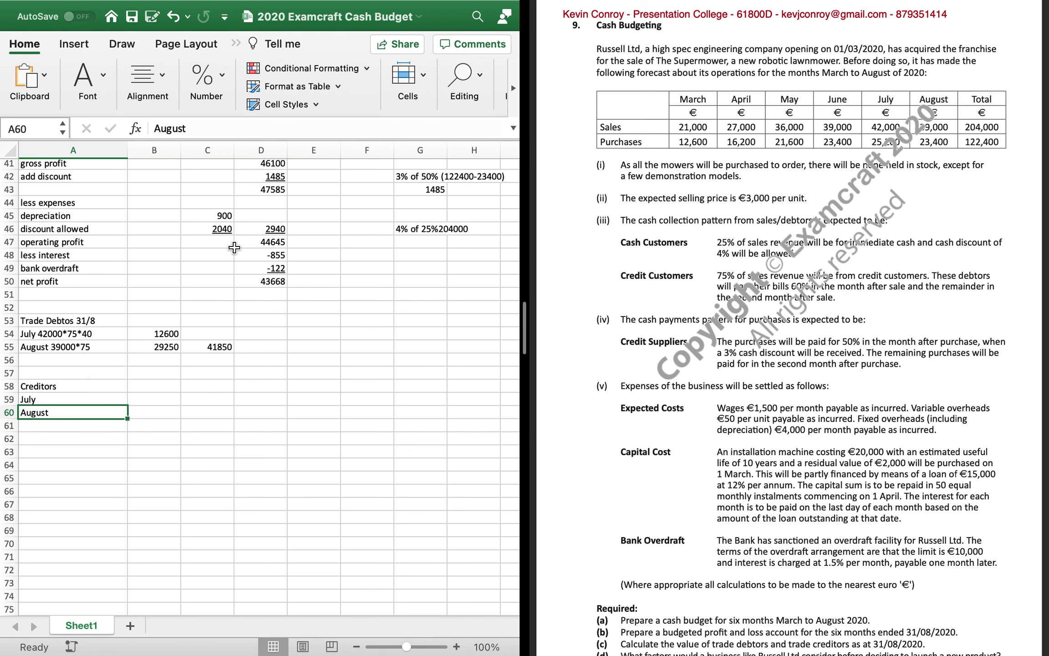
{"action": "key", "text": "Right"}
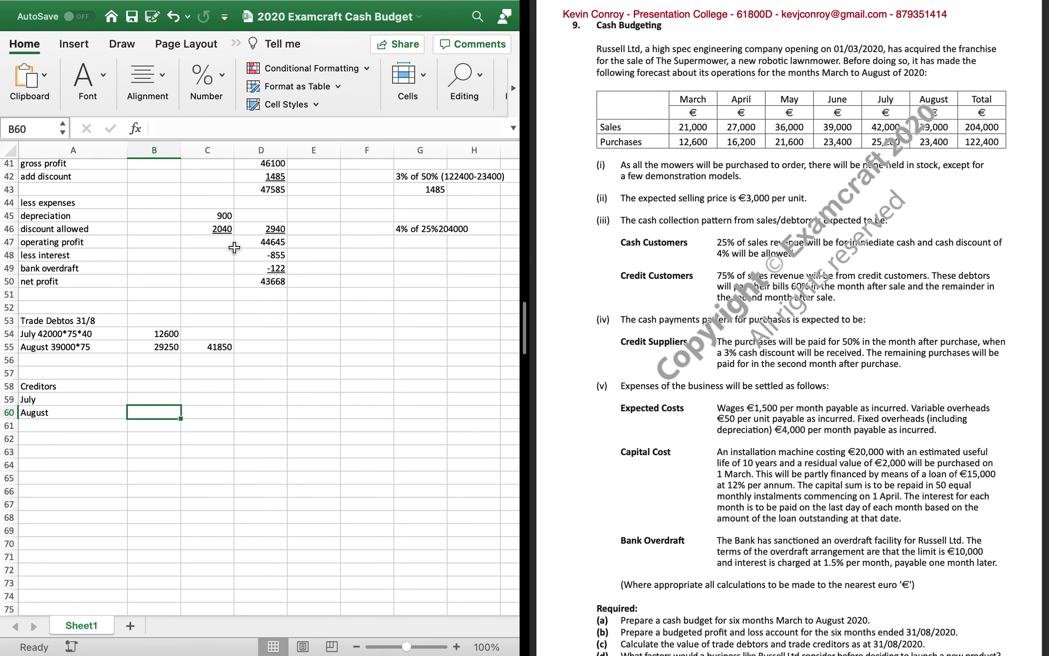
{"action": "key", "text": "Right"}
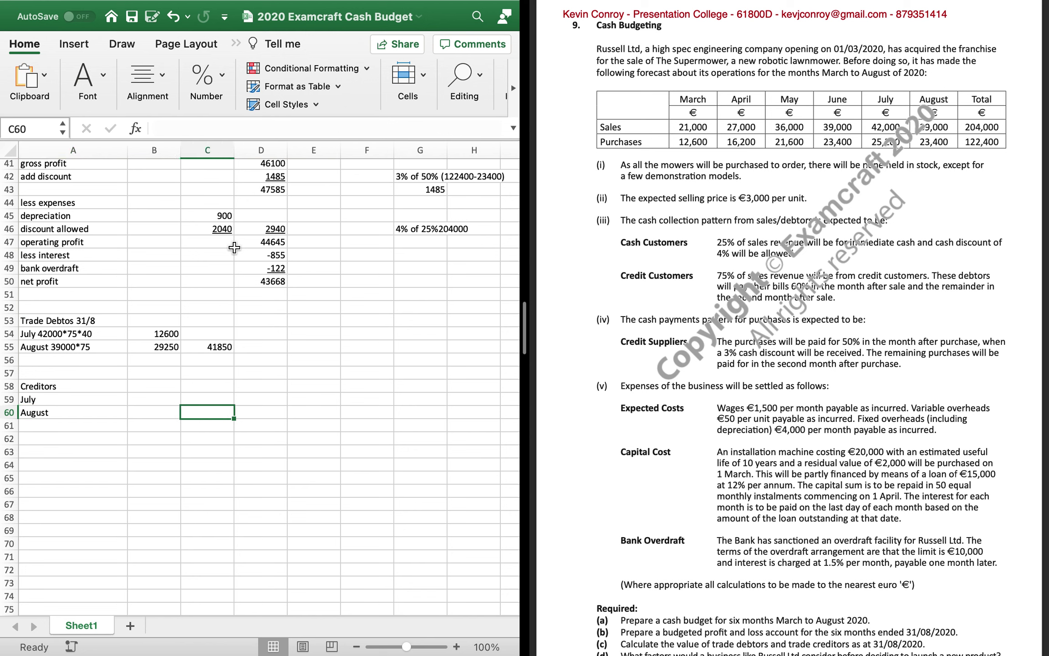
{"action": "key", "text": "Left"}
{"action": "type", "text": "23400"}
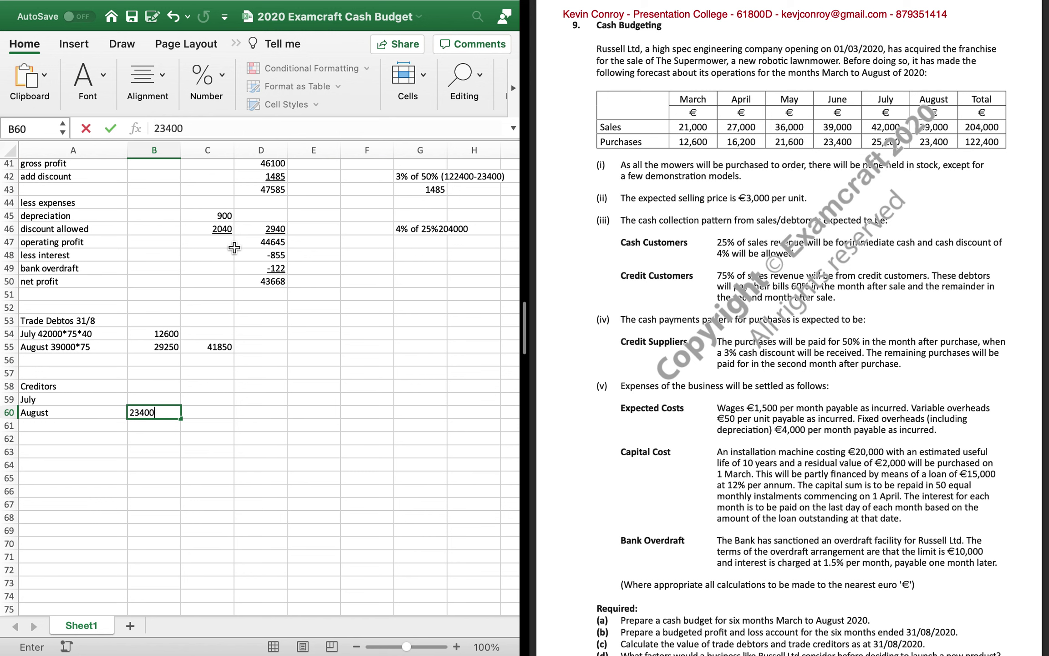
{"action": "key", "text": "Return"}
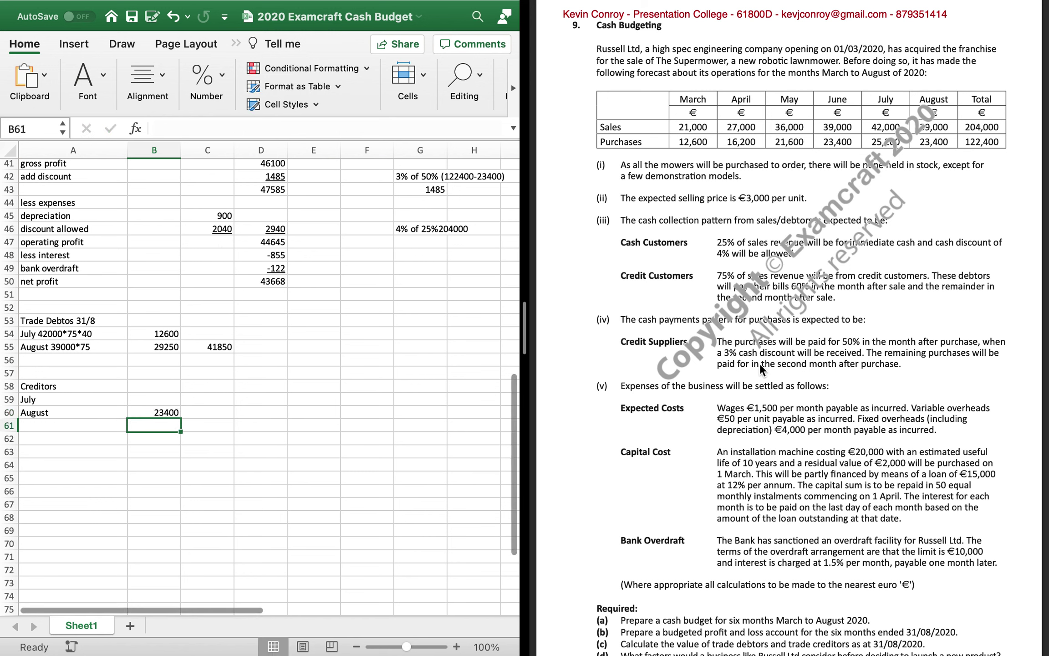
Extend the creditors label in A59 to July 50% of 25200 and calculate the amount in B59 as .5*25200
{"action": "left_click", "coordinate": [92, 399]}
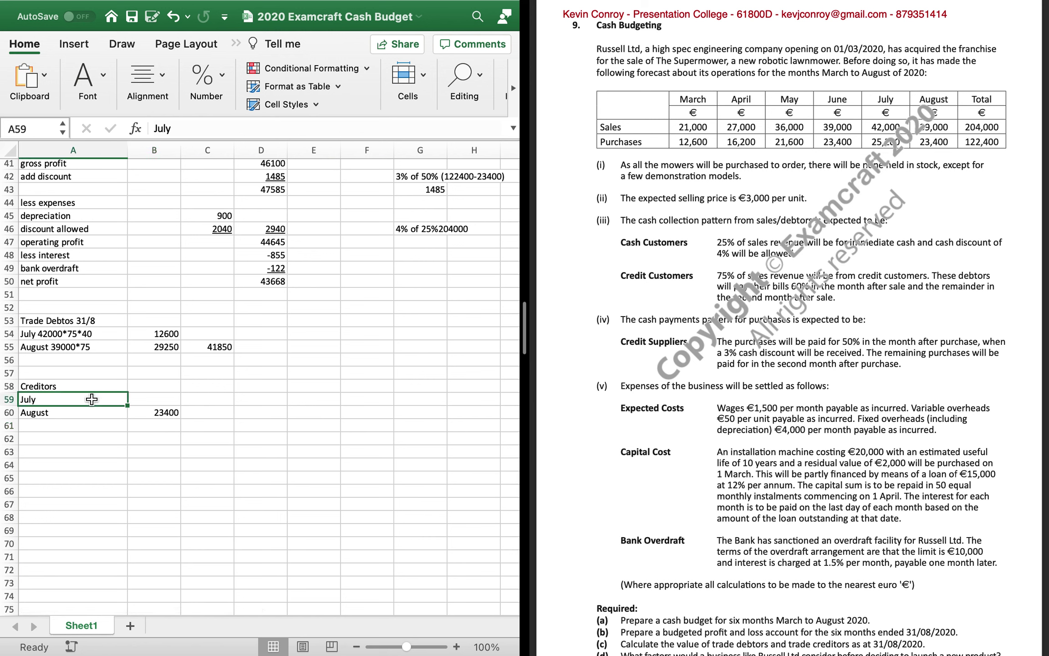
{"action": "double_click", "coordinate": [92, 399]}
{"action": "type", "text": "50"}
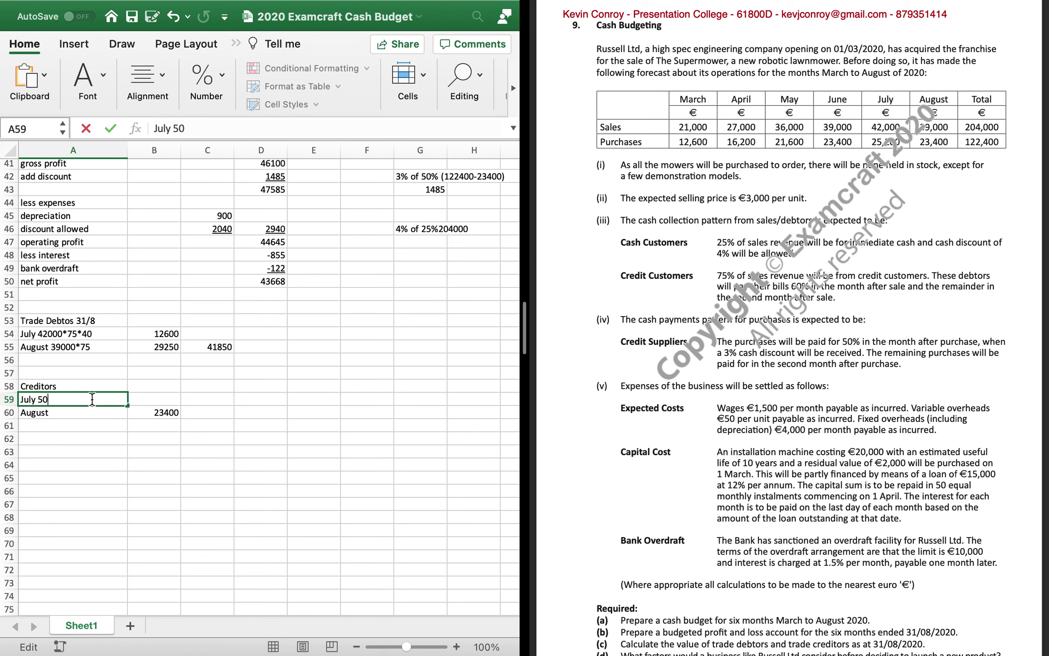
{"action": "type", "text": "% of 25200"}
{"action": "key", "text": "Tab"}
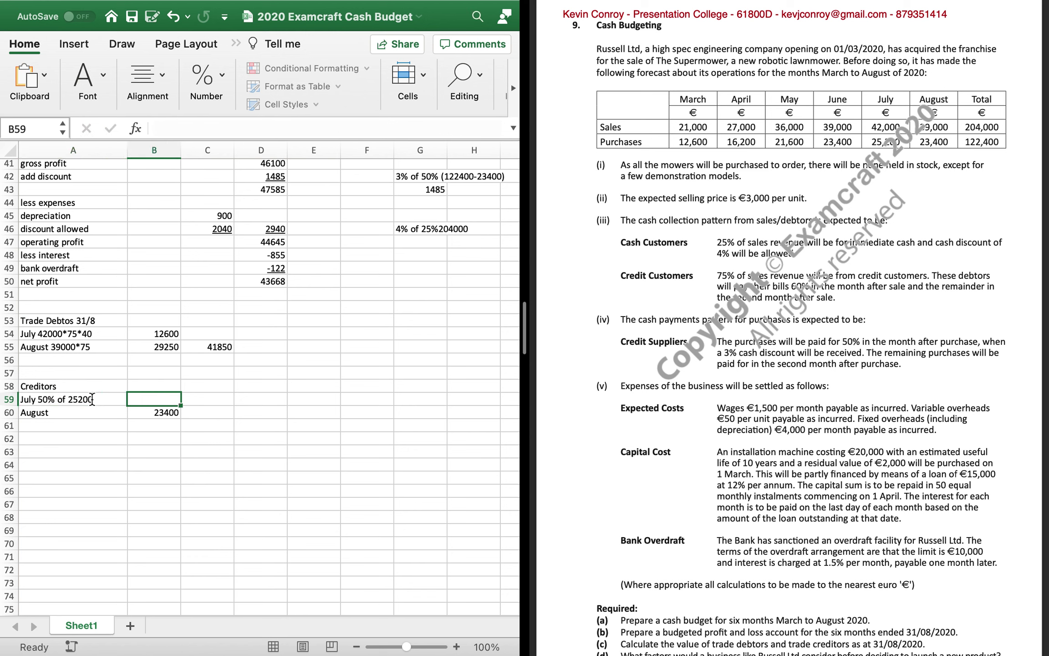
{"action": "type", "text": "=.5"}
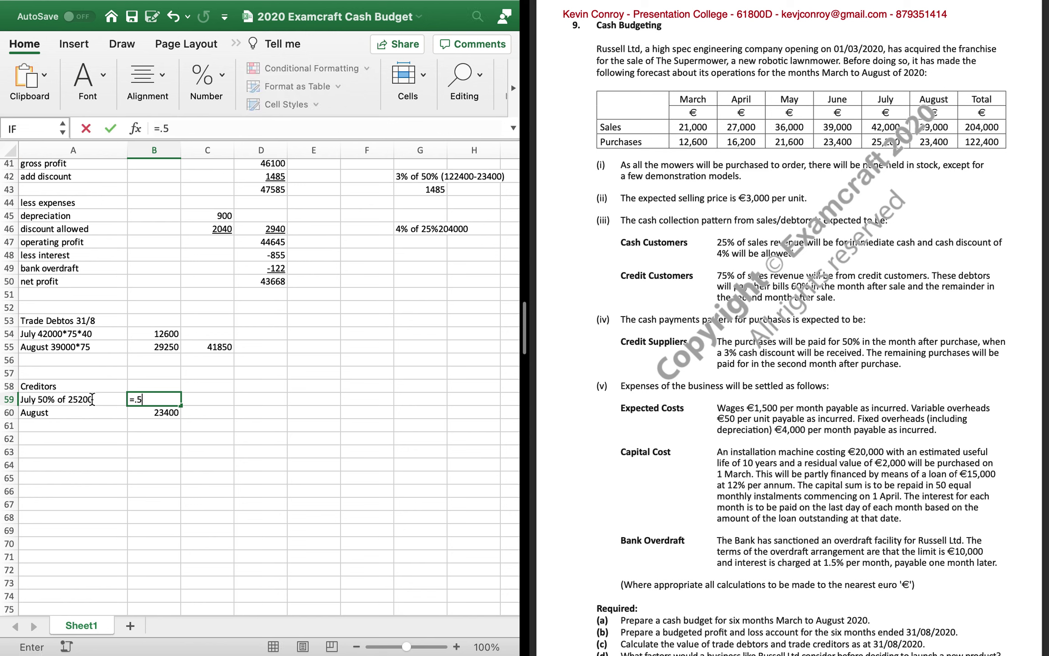
{"action": "type", "text": "*25200"}
{"action": "key", "text": "Return"}
Calculate total trade creditors in C60 by summing B59:B60
{"action": "key", "text": "Right"}
{"action": "key", "text": "Right"}
{"action": "type", "text": "=sum("}
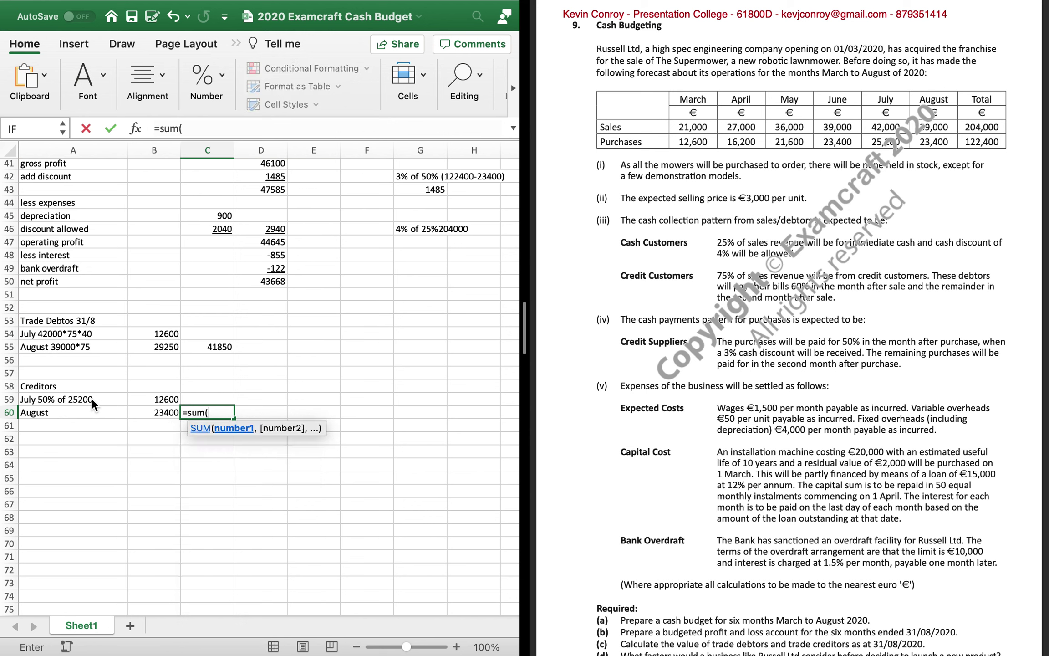
{"action": "key", "text": "Left"}
{"action": "key", "text": "shift+Up"}
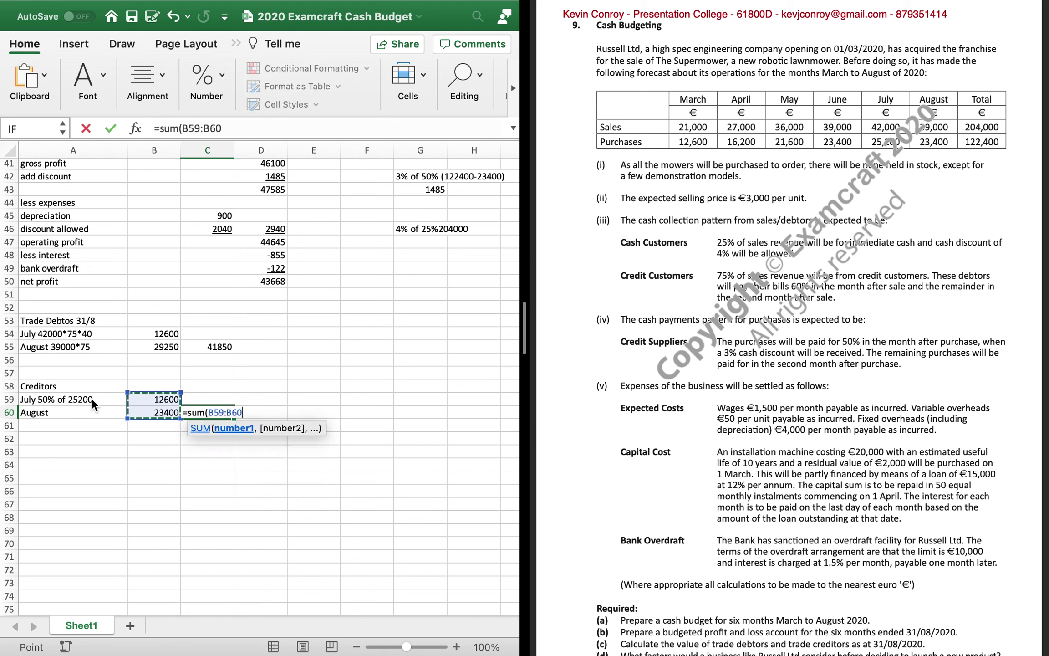
{"action": "key", "text": "Return"}
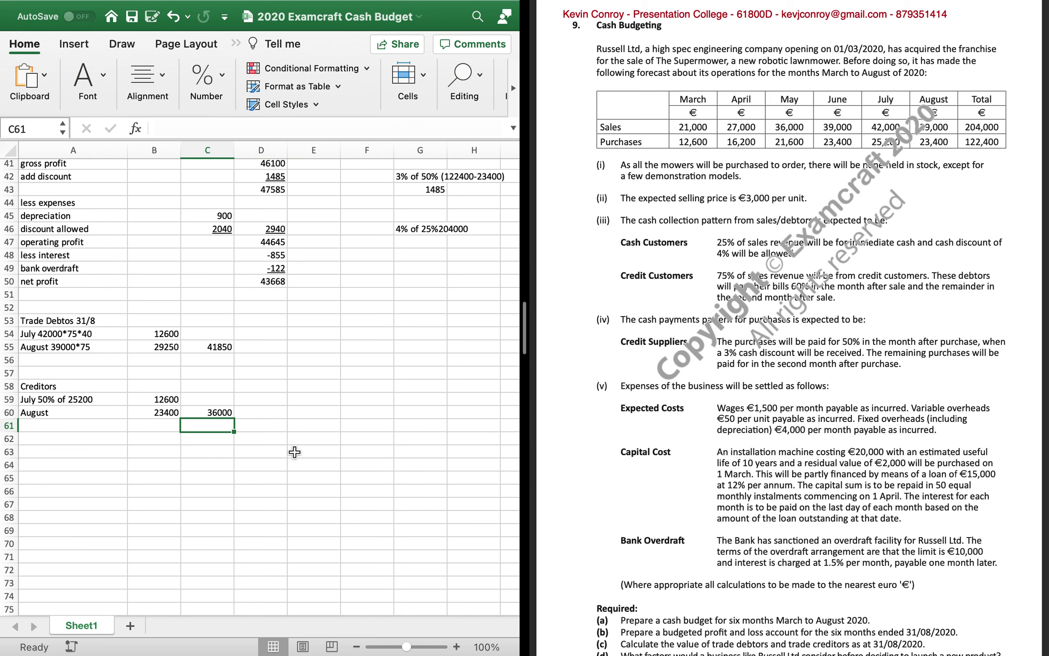
Enter Is there a market in A62 as the first factor answering part (d) of the question
{"action": "scroll", "coordinate": [587, 494], "scroll_direction": "down", "scroll_amount": 3}
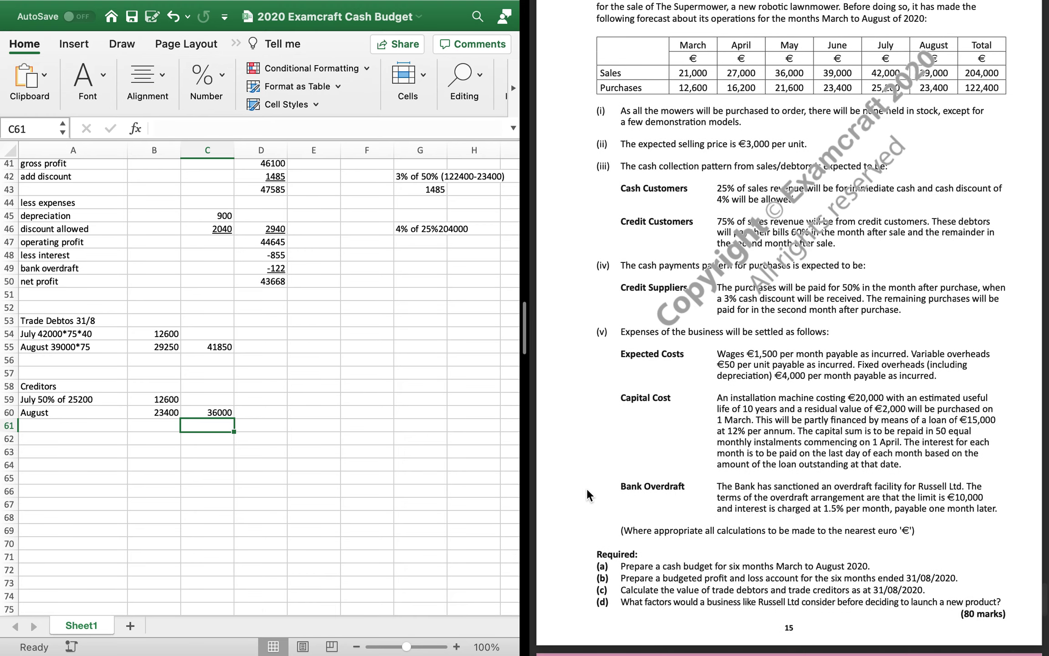
{"action": "scroll", "coordinate": [242, 494], "scroll_direction": "down", "scroll_amount": 1}
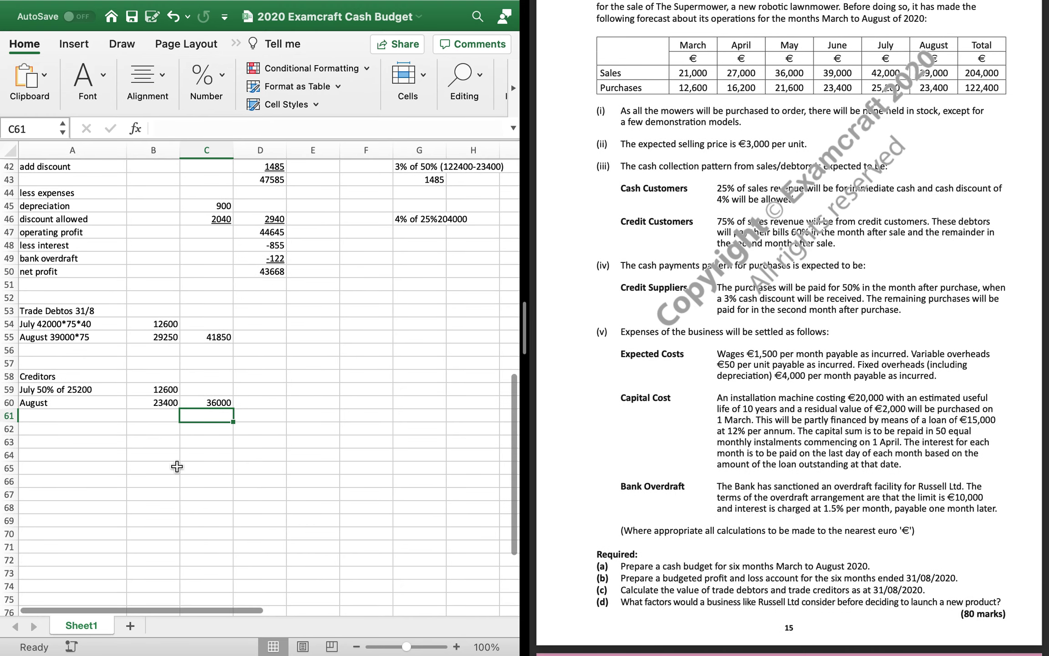
{"action": "left_click", "coordinate": [135, 459]}
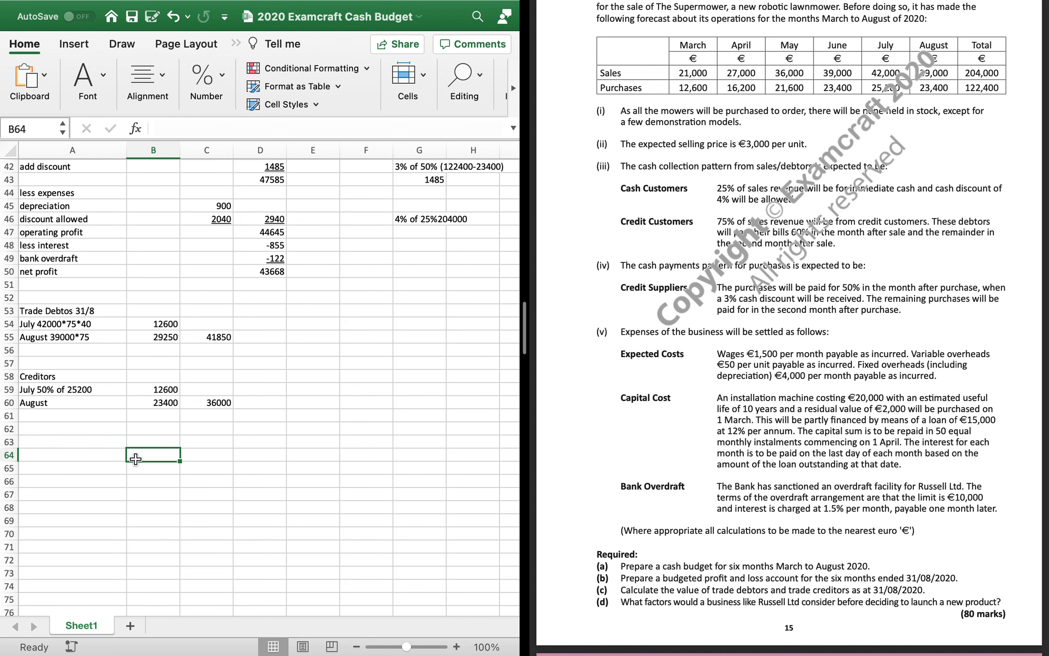
{"action": "key", "text": "Up"}
{"action": "key", "text": "Up"}
{"action": "key", "text": "Left"}
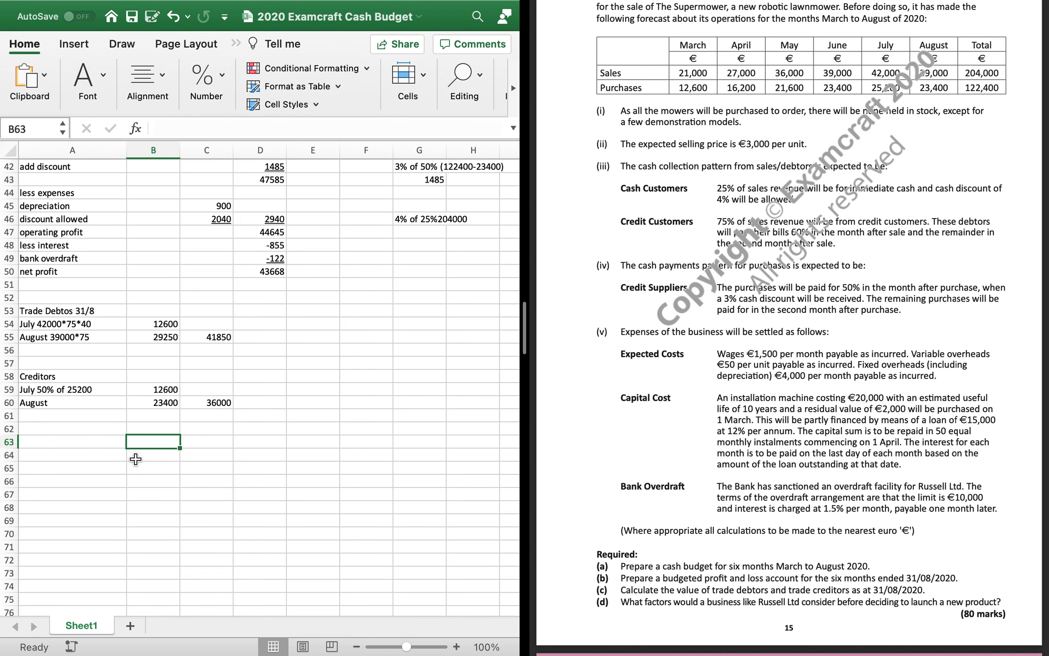
{"action": "type", "text": "Is ther"}
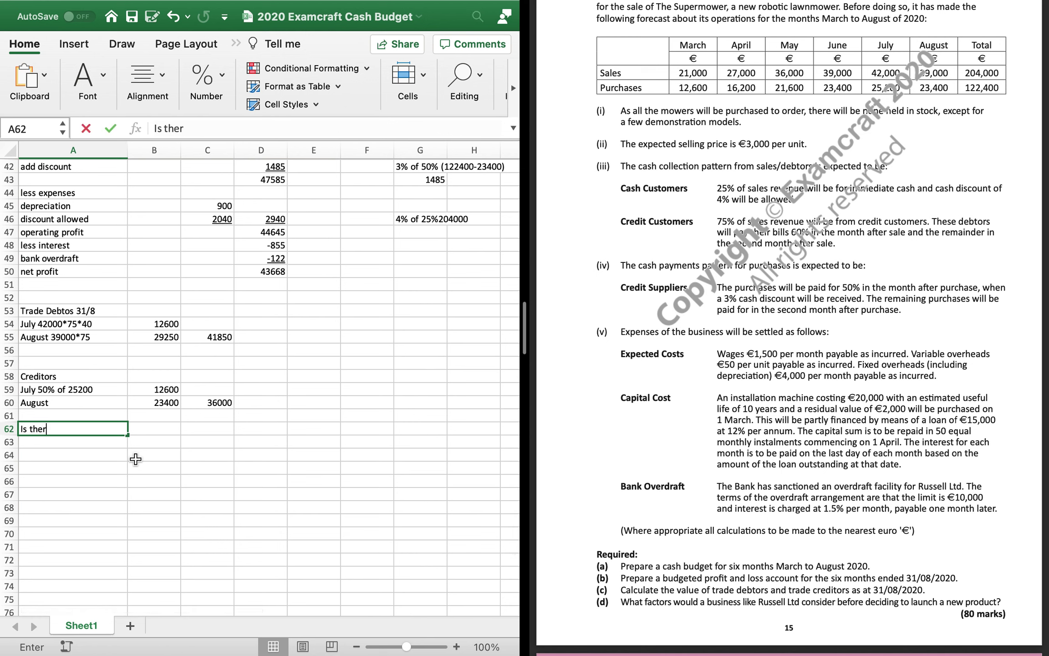
{"action": "type", "text": "e a market"}
{"action": "key", "text": "Return"}
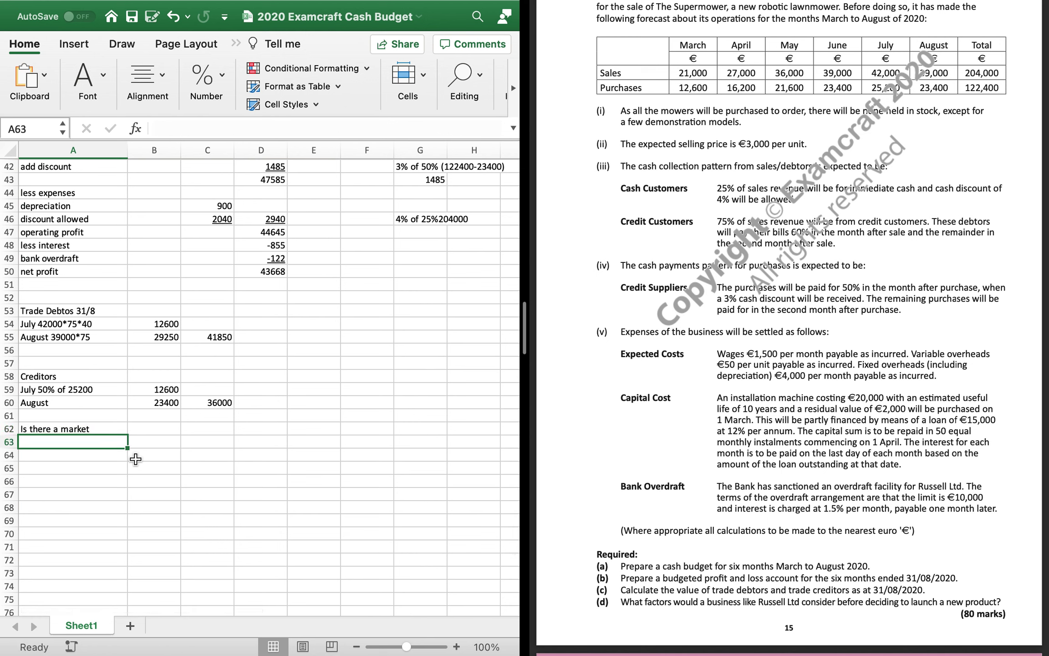
Add the factors "what are the costs" in A63 and "What price to charge" in A64
{"action": "type", "text": "what are the costs"}
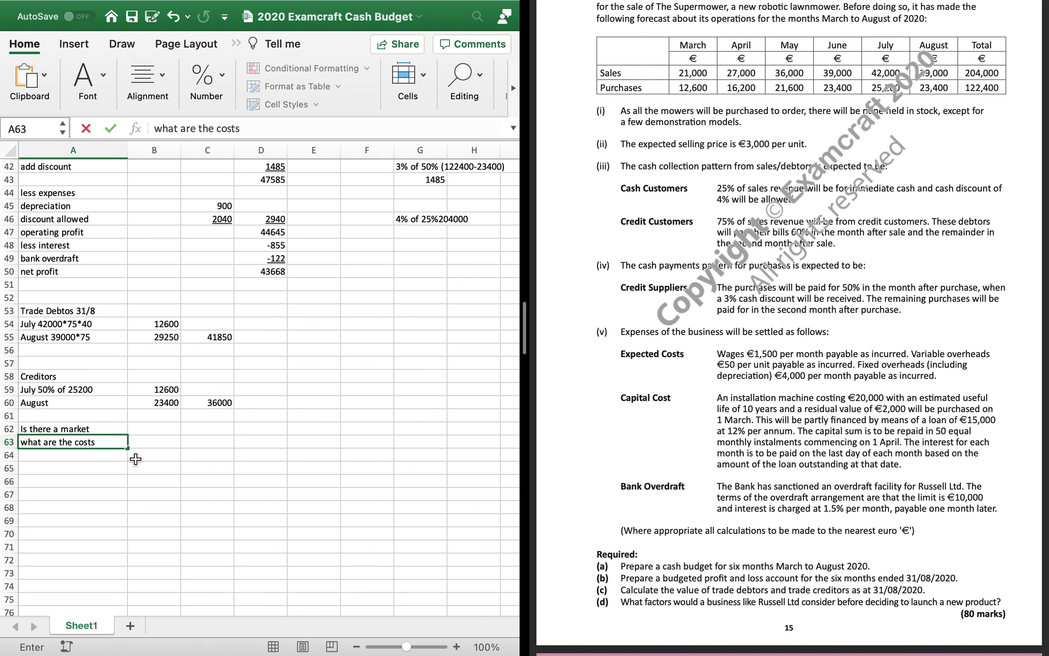
{"action": "key", "text": "Return"}
{"action": "type", "text": "What "}
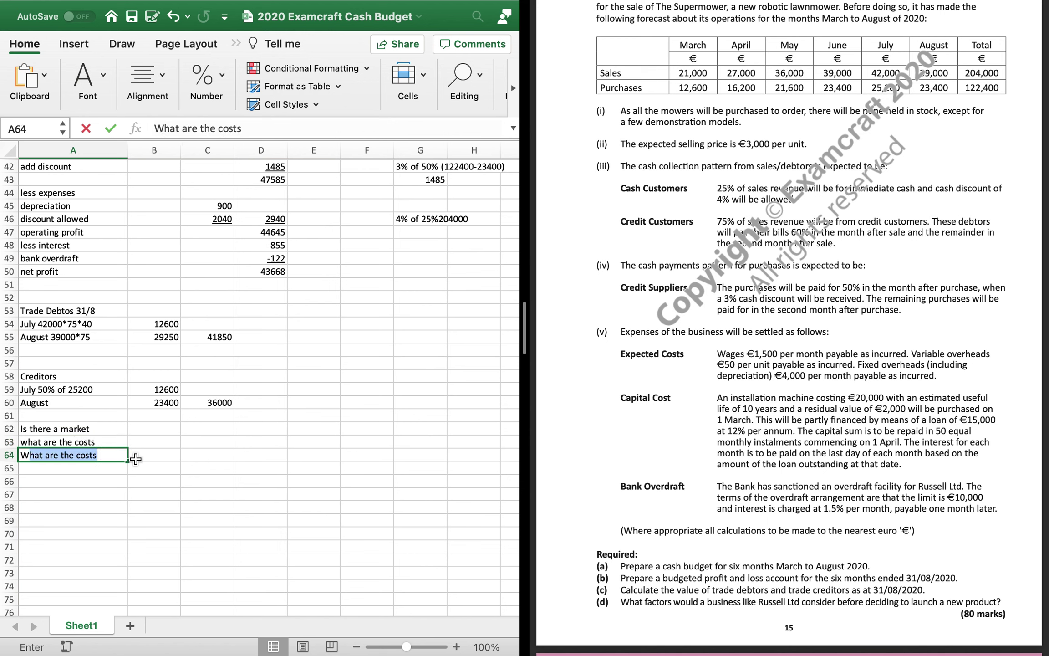
{"action": "type", "text": "price"}
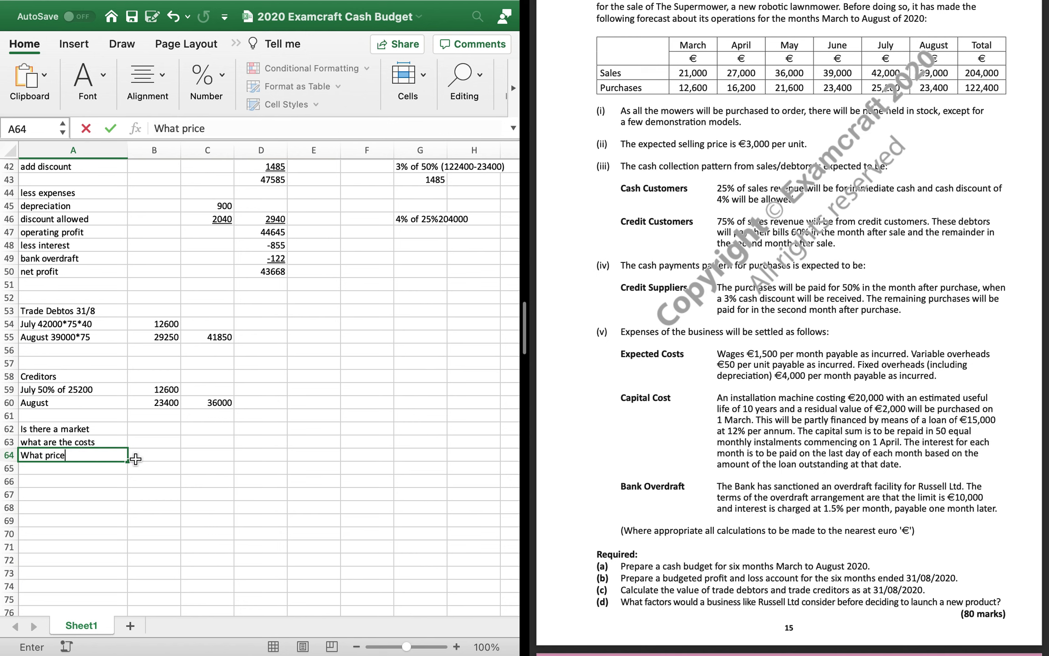
{"action": "type", "text": " to charge"}
{"action": "key", "text": "Return"}
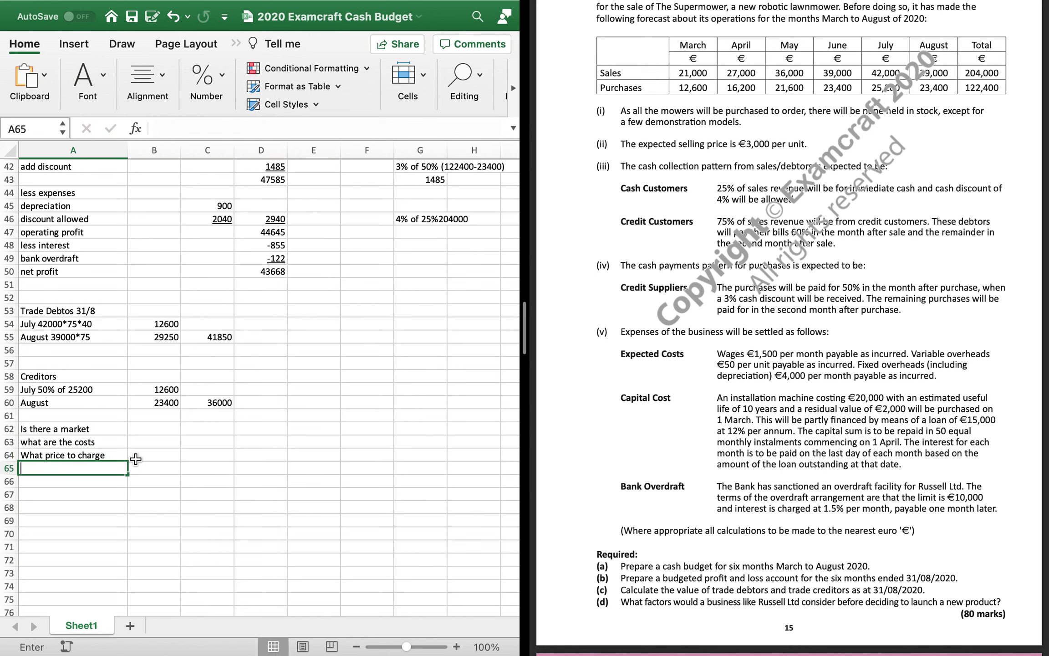
Add the factors "What service to give" in A65 and "where we they sell" in A66
{"action": "type", "text": "What s"}
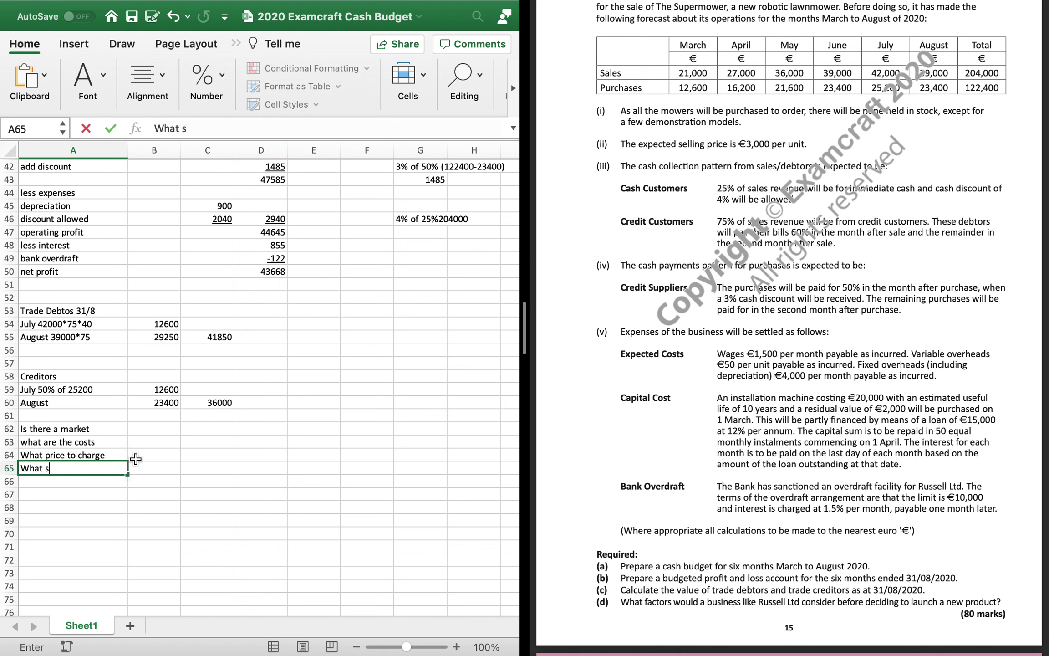
{"action": "type", "text": "ervice to give"}
{"action": "key", "text": "Return"}
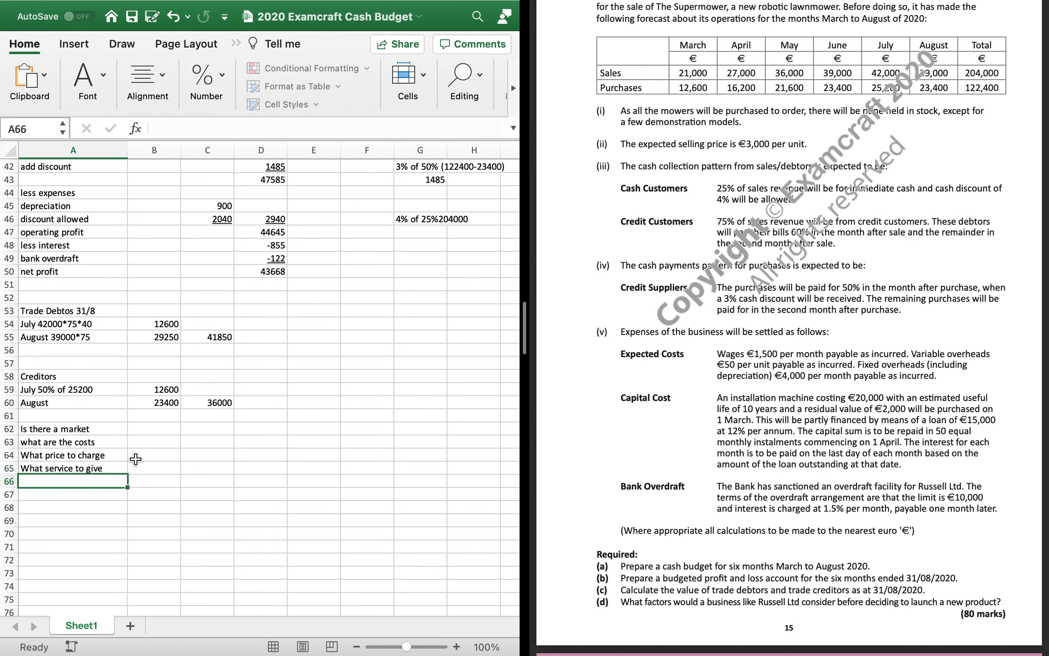
{"action": "type", "text": "where we"}
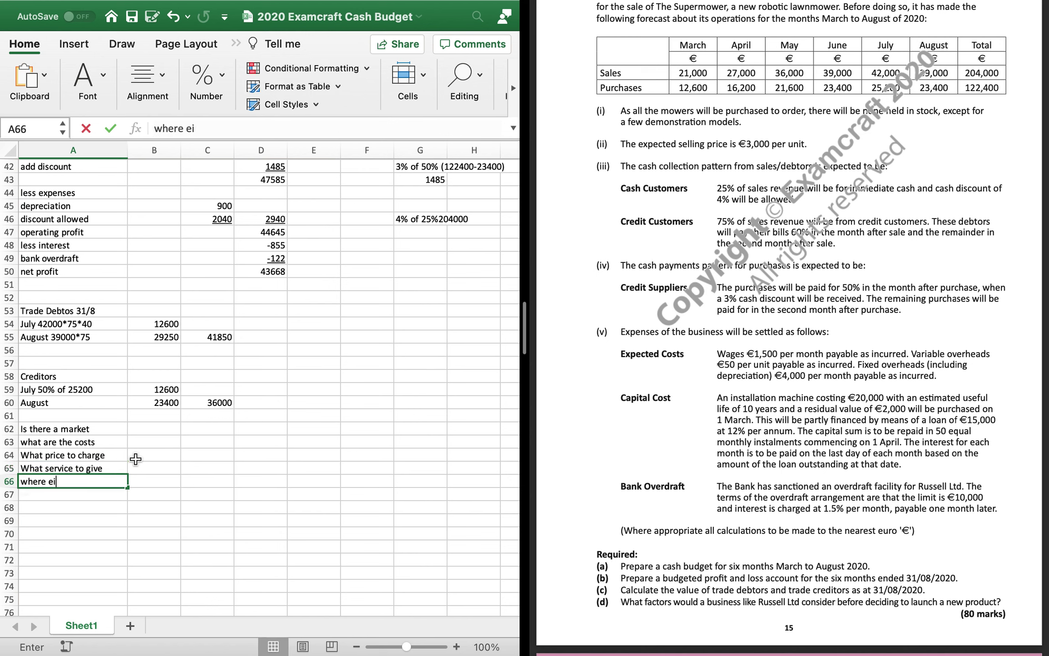
{"action": "key", "text": "BackSpace"}
{"action": "key", "text": "BackSpace"}
{"action": "type", "text": "we they sell"}
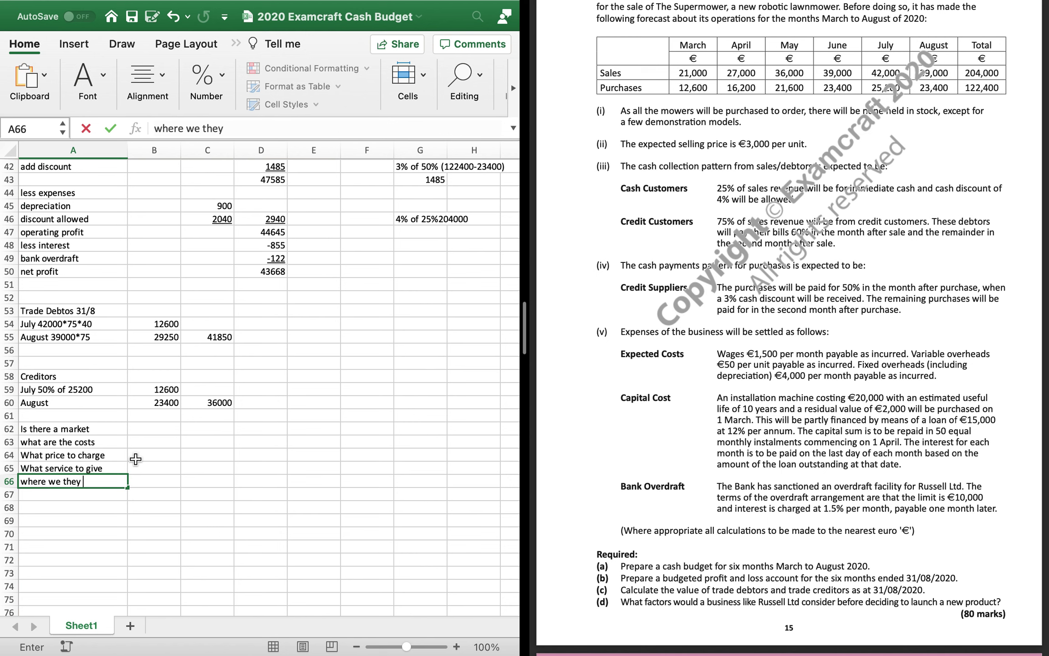
{"action": "key", "text": "Return"}
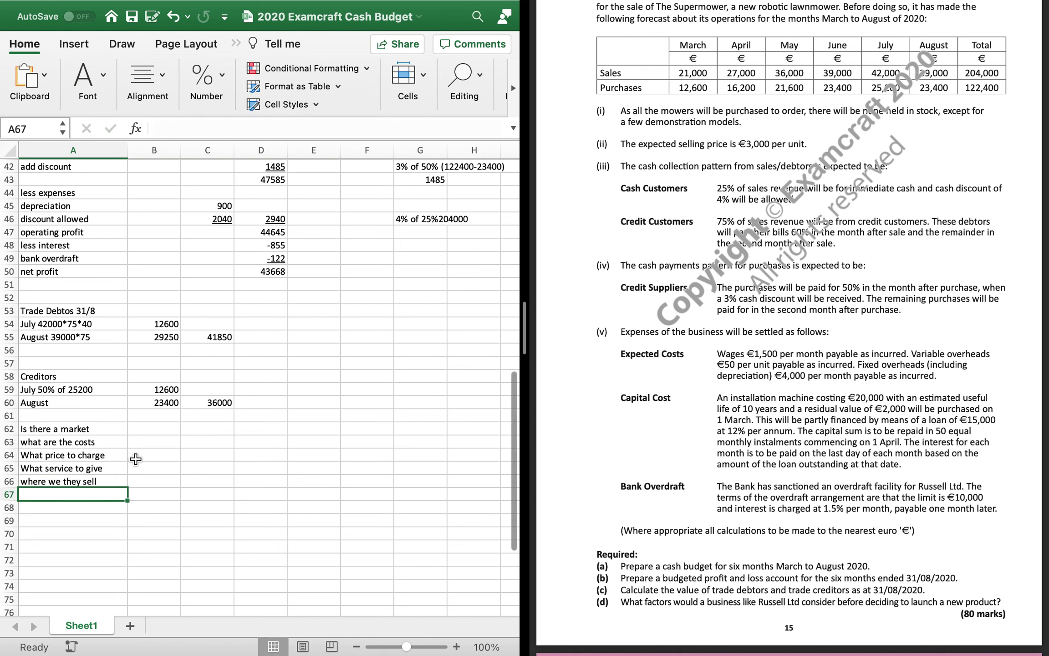